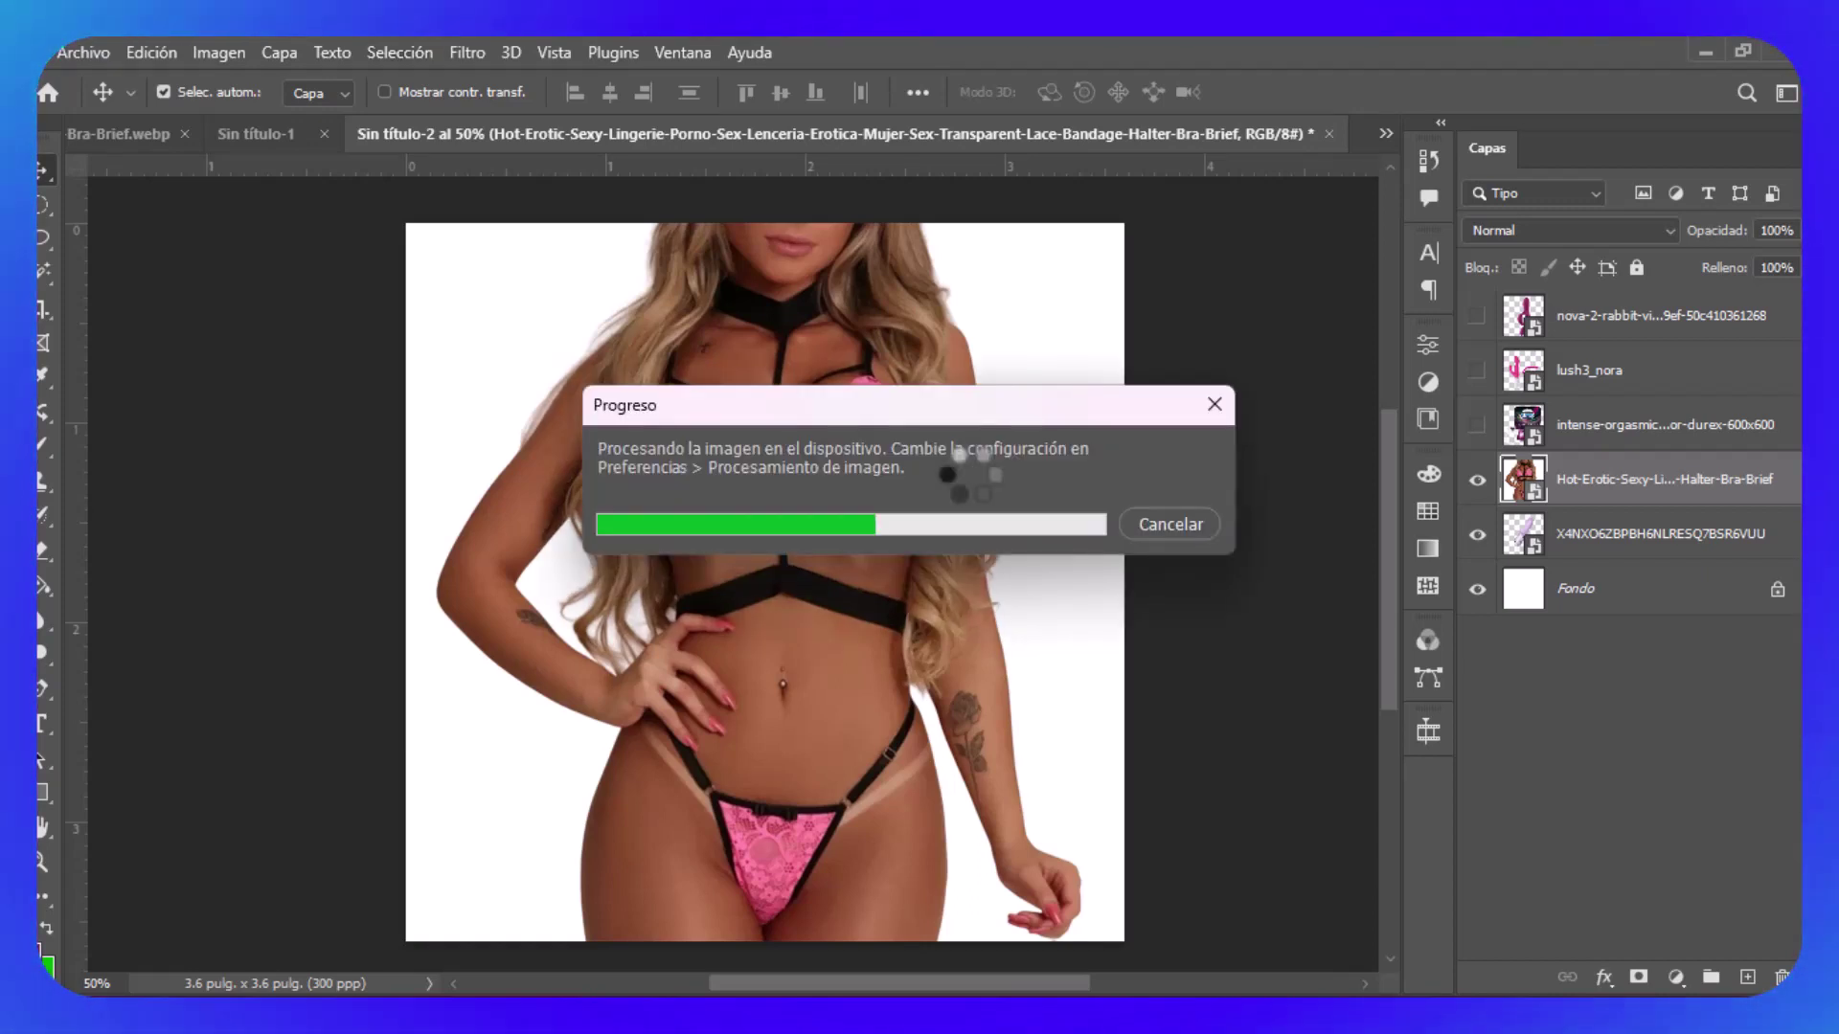
Copy the model cut-out onto its own layer and paste the pink curtain stage image directly beneath it.
{"action": "key", "text": "ctrl+j"}
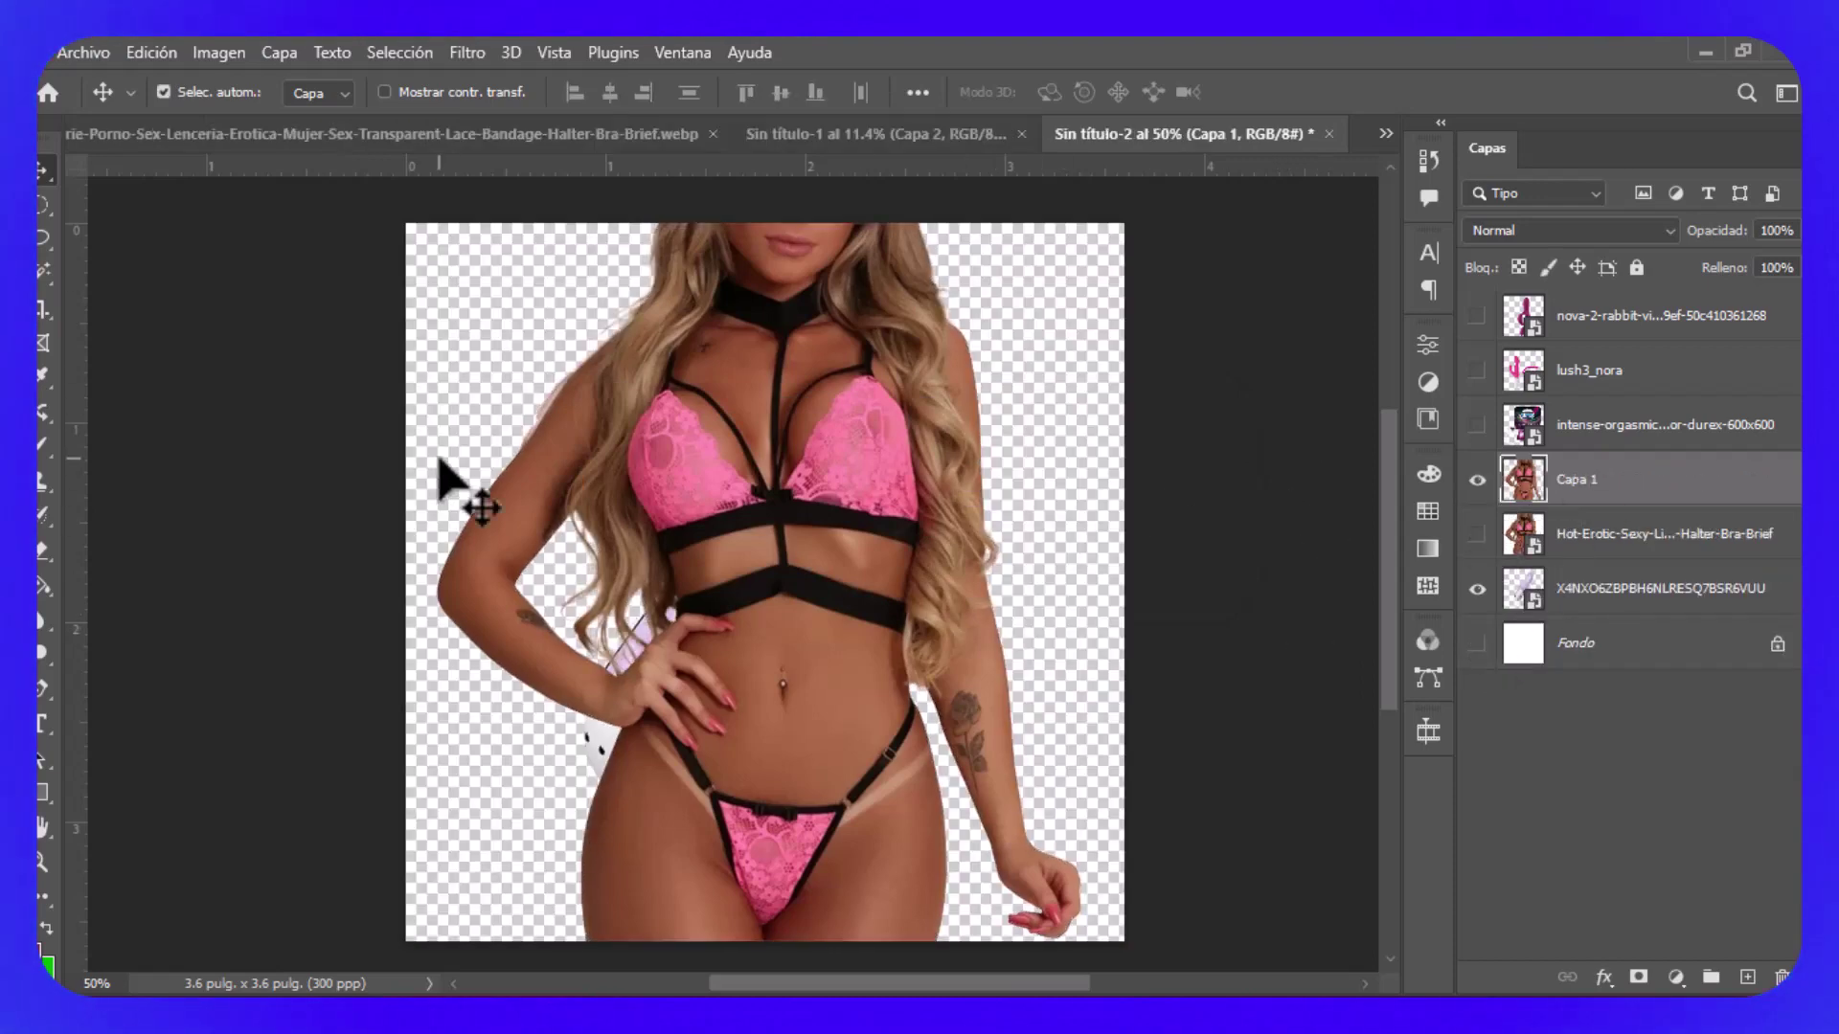
{"action": "key", "text": "ctrl+v"}
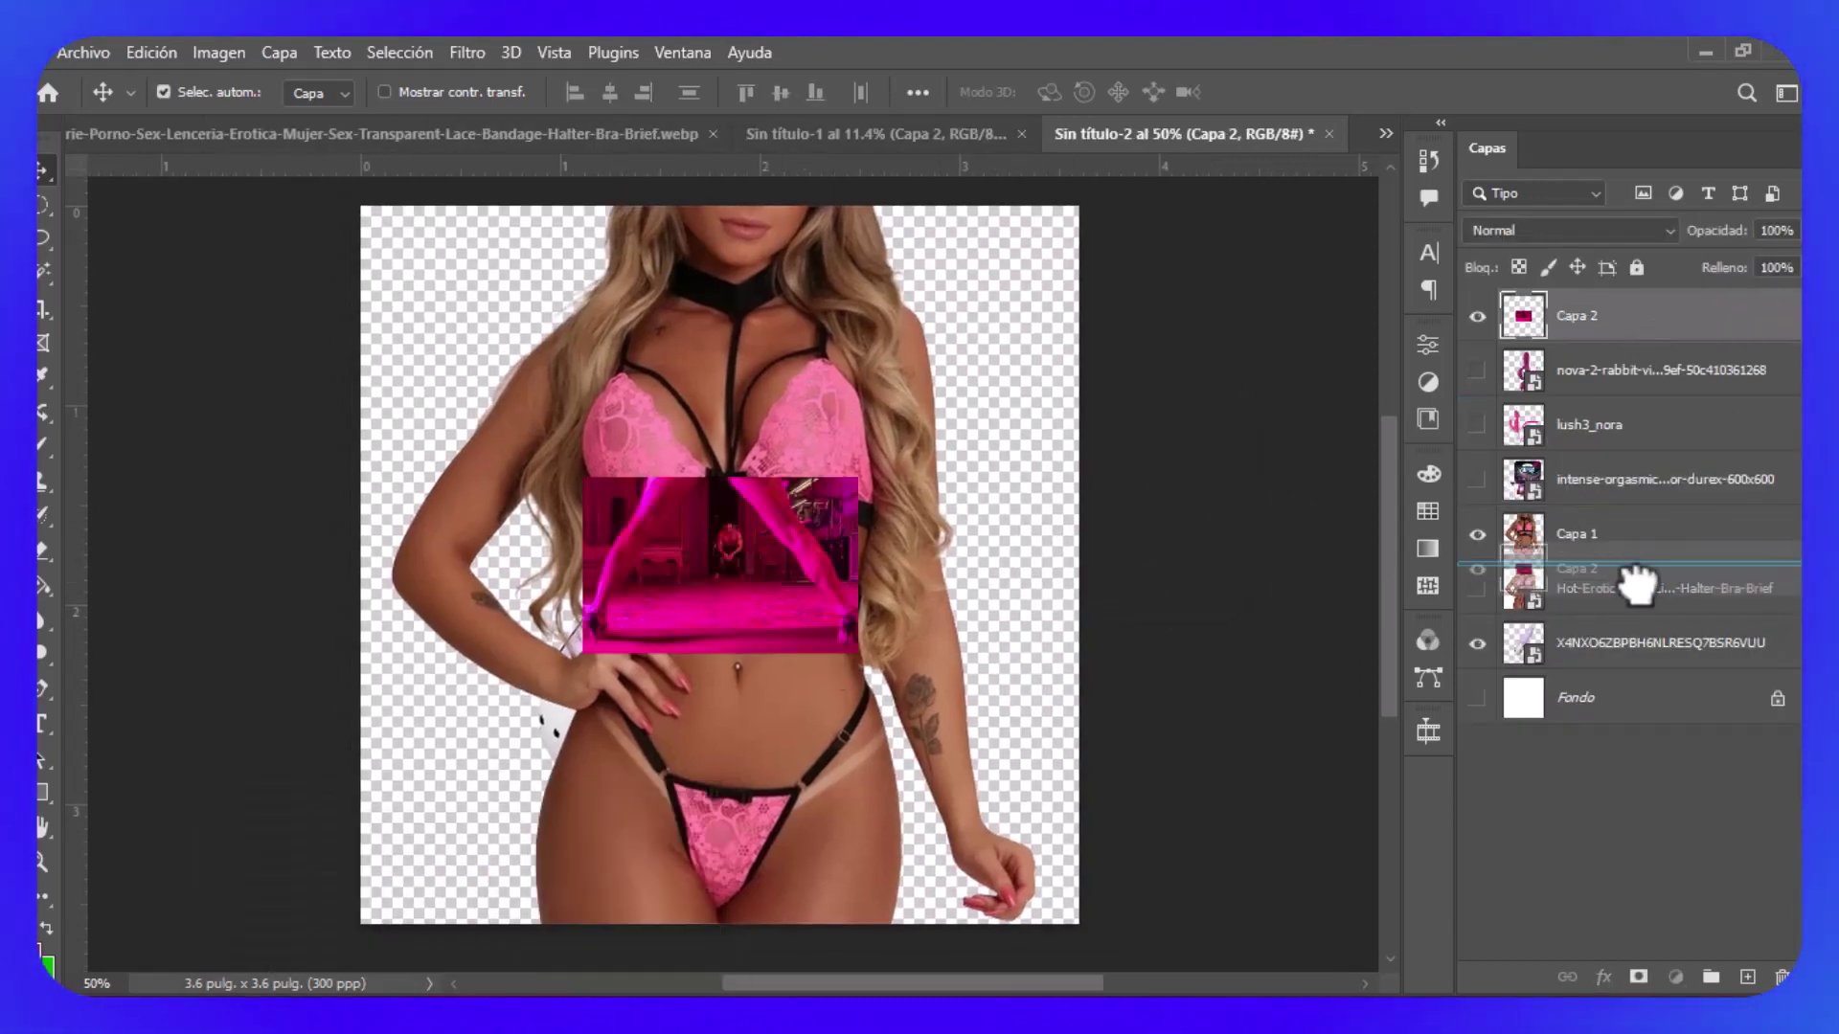
{"action": "left_click_drag", "start_coordinate": [1637, 584], "coordinate": [1630, 570]}
Scale the pasted pink stage image so it fills the whole canvas behind the model.
{"action": "key", "text": "ctrl+t"}
{"action": "scroll", "coordinate": [944, 594], "scroll_direction": "down", "scroll_amount": 2}
{"action": "left_click_drag", "start_coordinate": [698, 602], "coordinate": [980, 783]}
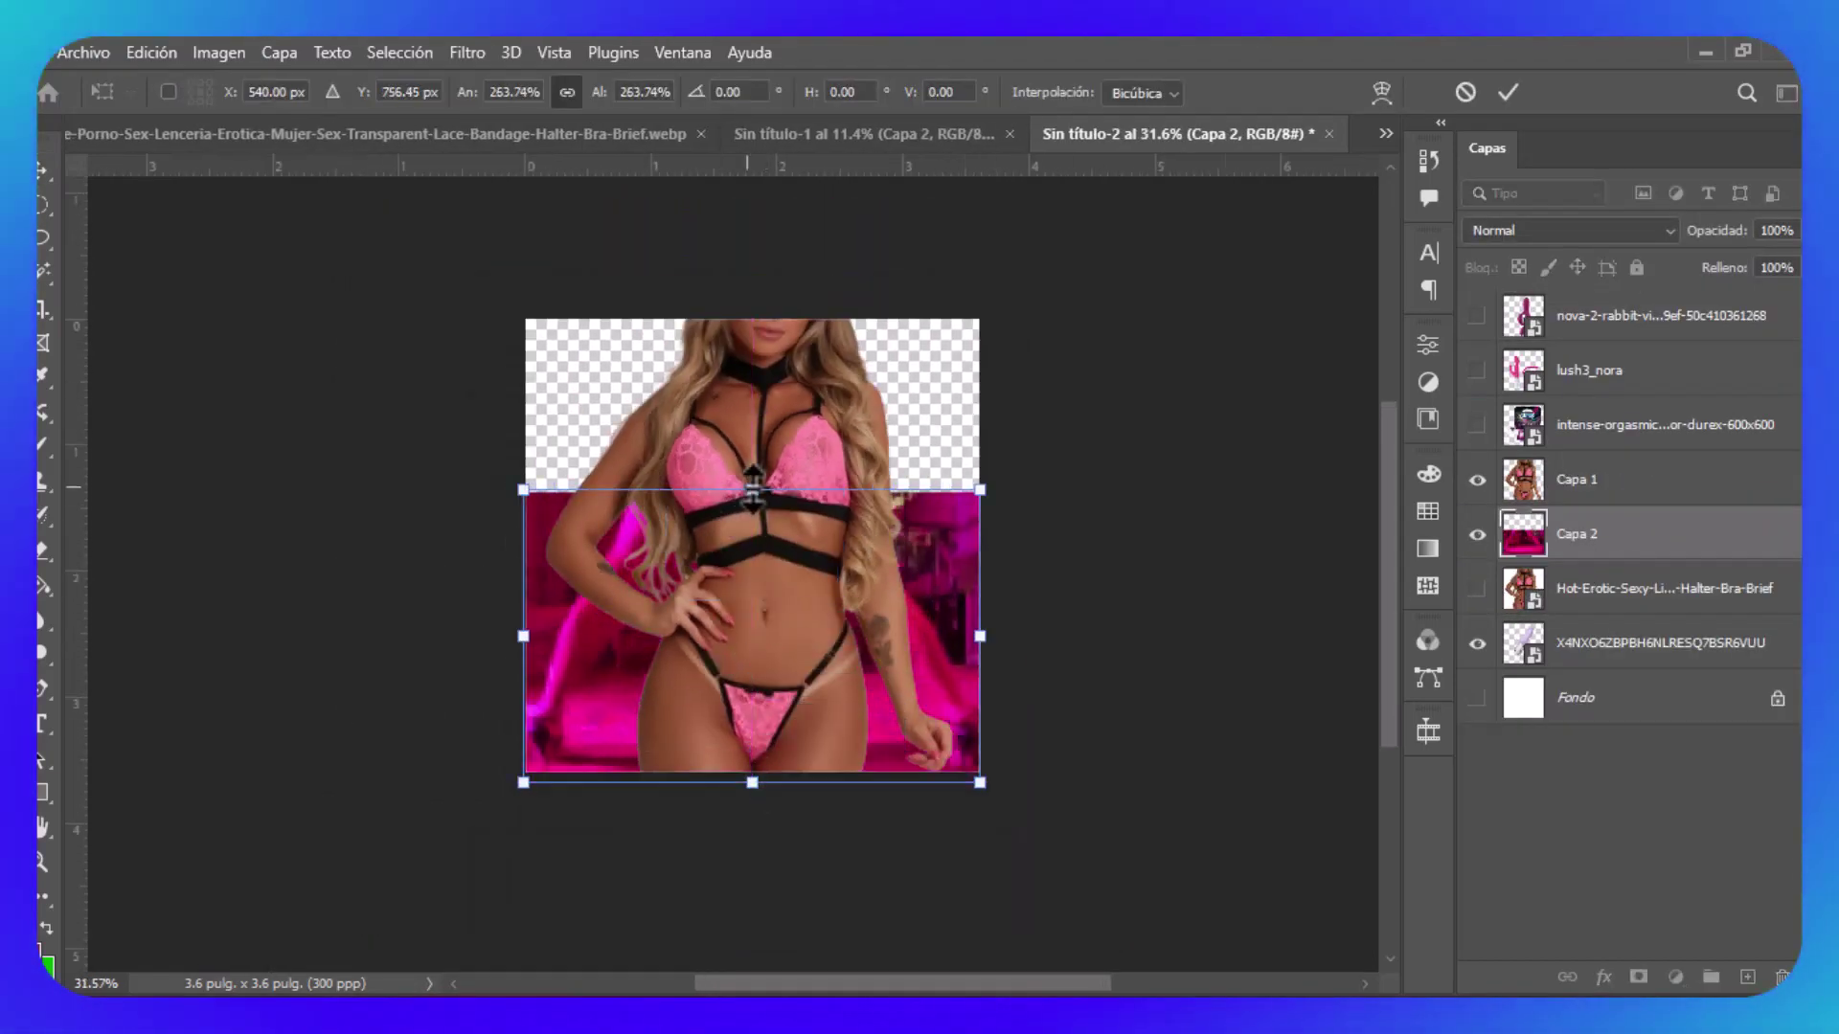
{"action": "left_click_drag", "start_coordinate": [752, 490], "coordinate": [809, 306]}
{"action": "key", "text": "Return"}
Outline the pale leftover beside the model's upper arm with a pen path on Capa 1, convert it to a selection and delete it.
{"action": "scroll", "coordinate": [718, 493], "scroll_direction": "up", "scroll_amount": 4}
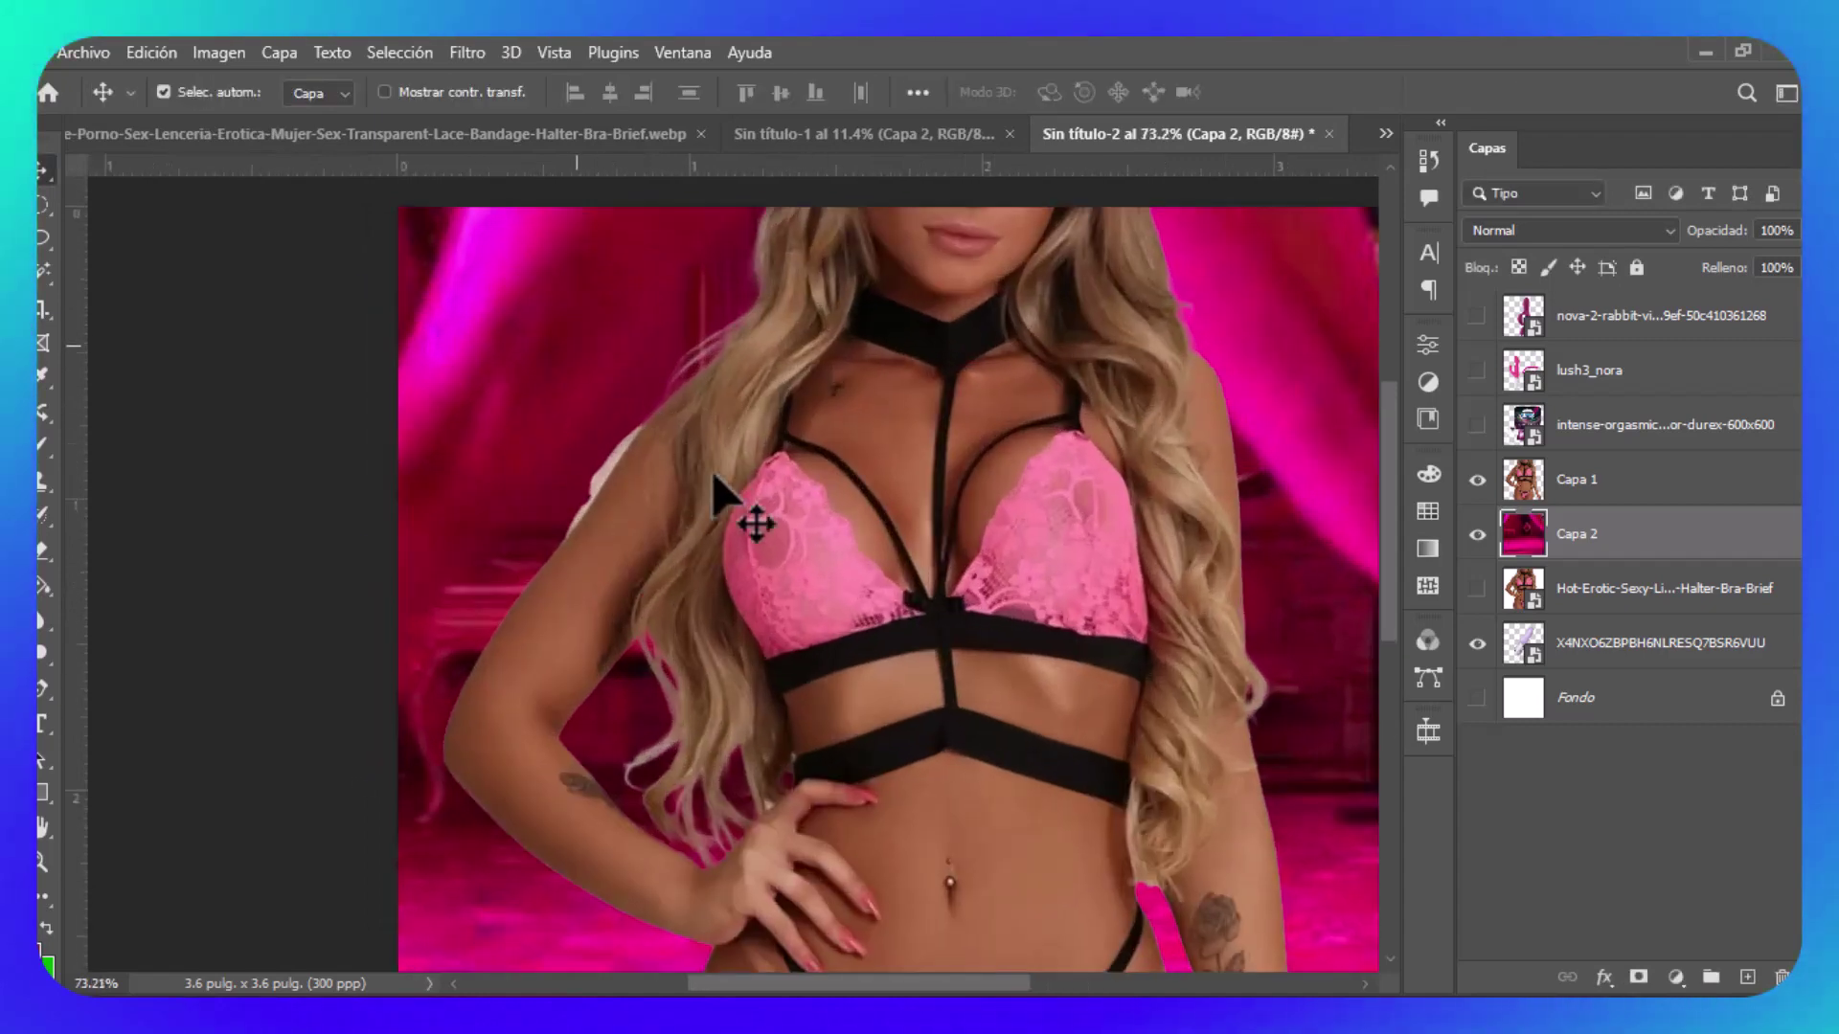
{"action": "left_click", "coordinate": [636, 553]}
{"action": "scroll", "coordinate": [533, 760], "scroll_direction": "up", "scroll_amount": 4}
{"action": "key", "text": "p"}
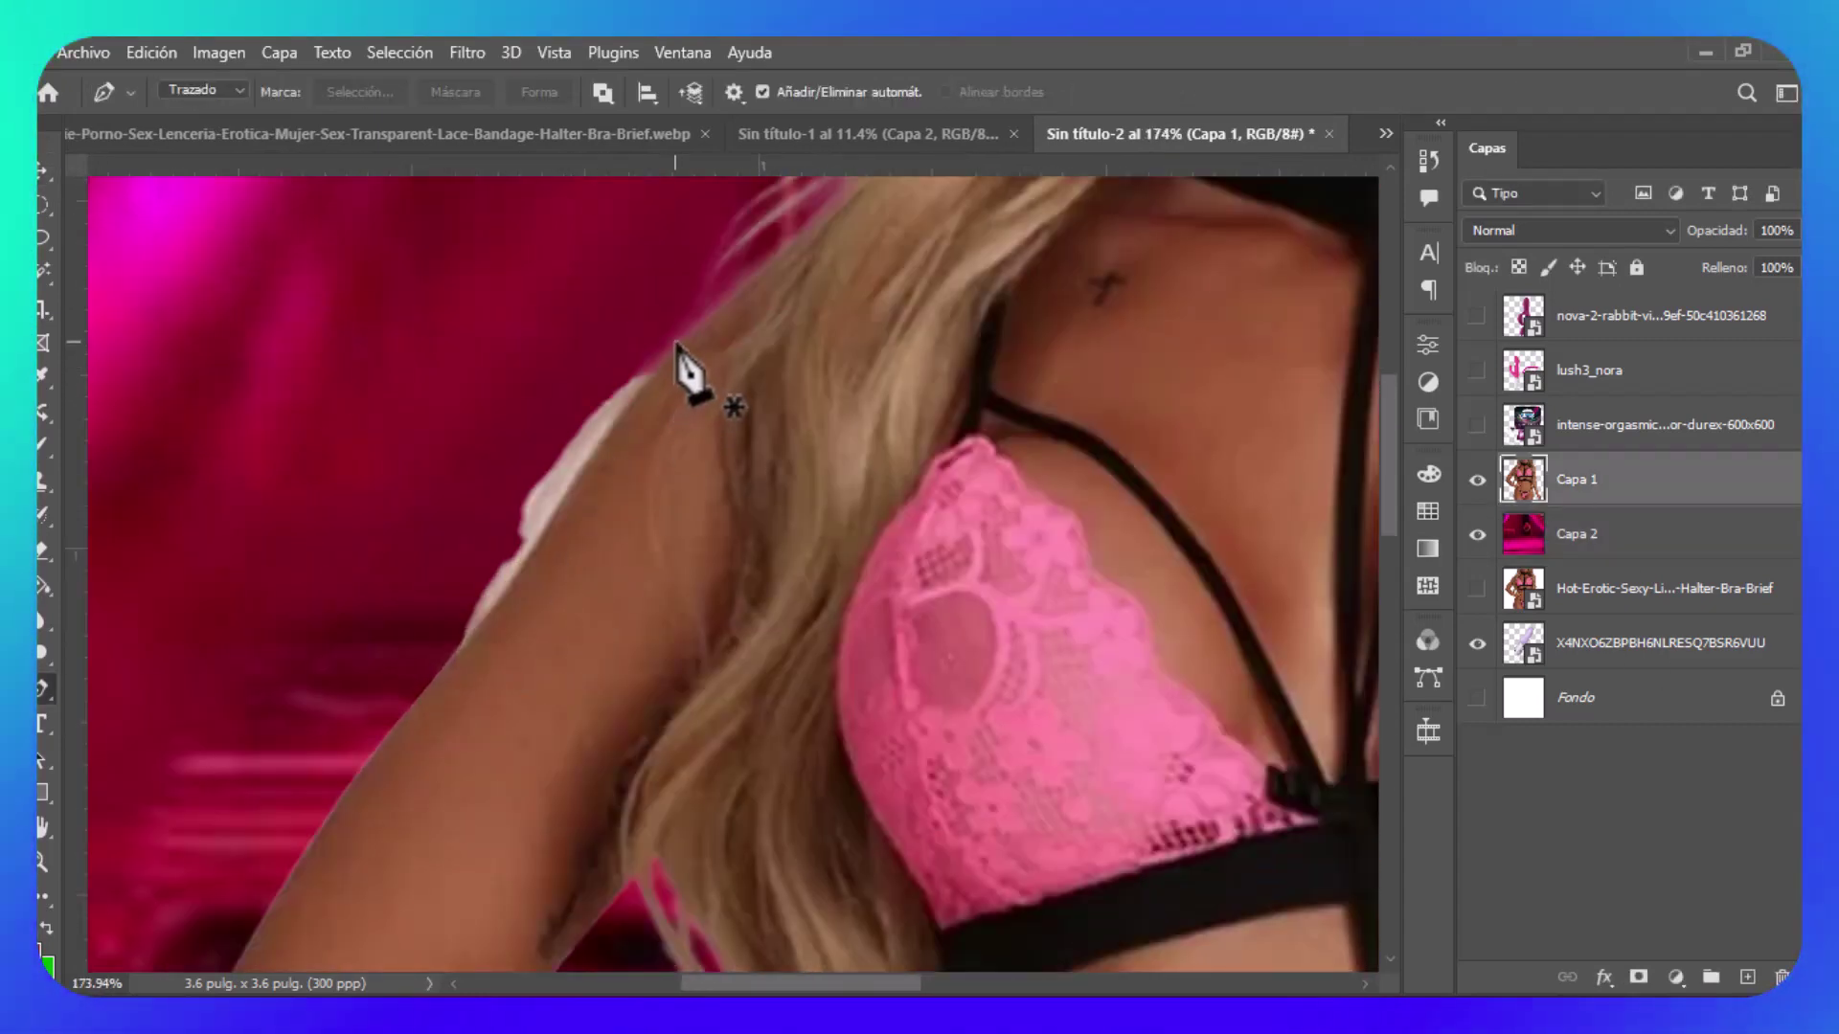
{"action": "left_click", "coordinate": [438, 678]}
{"action": "left_click", "coordinate": [537, 554]}
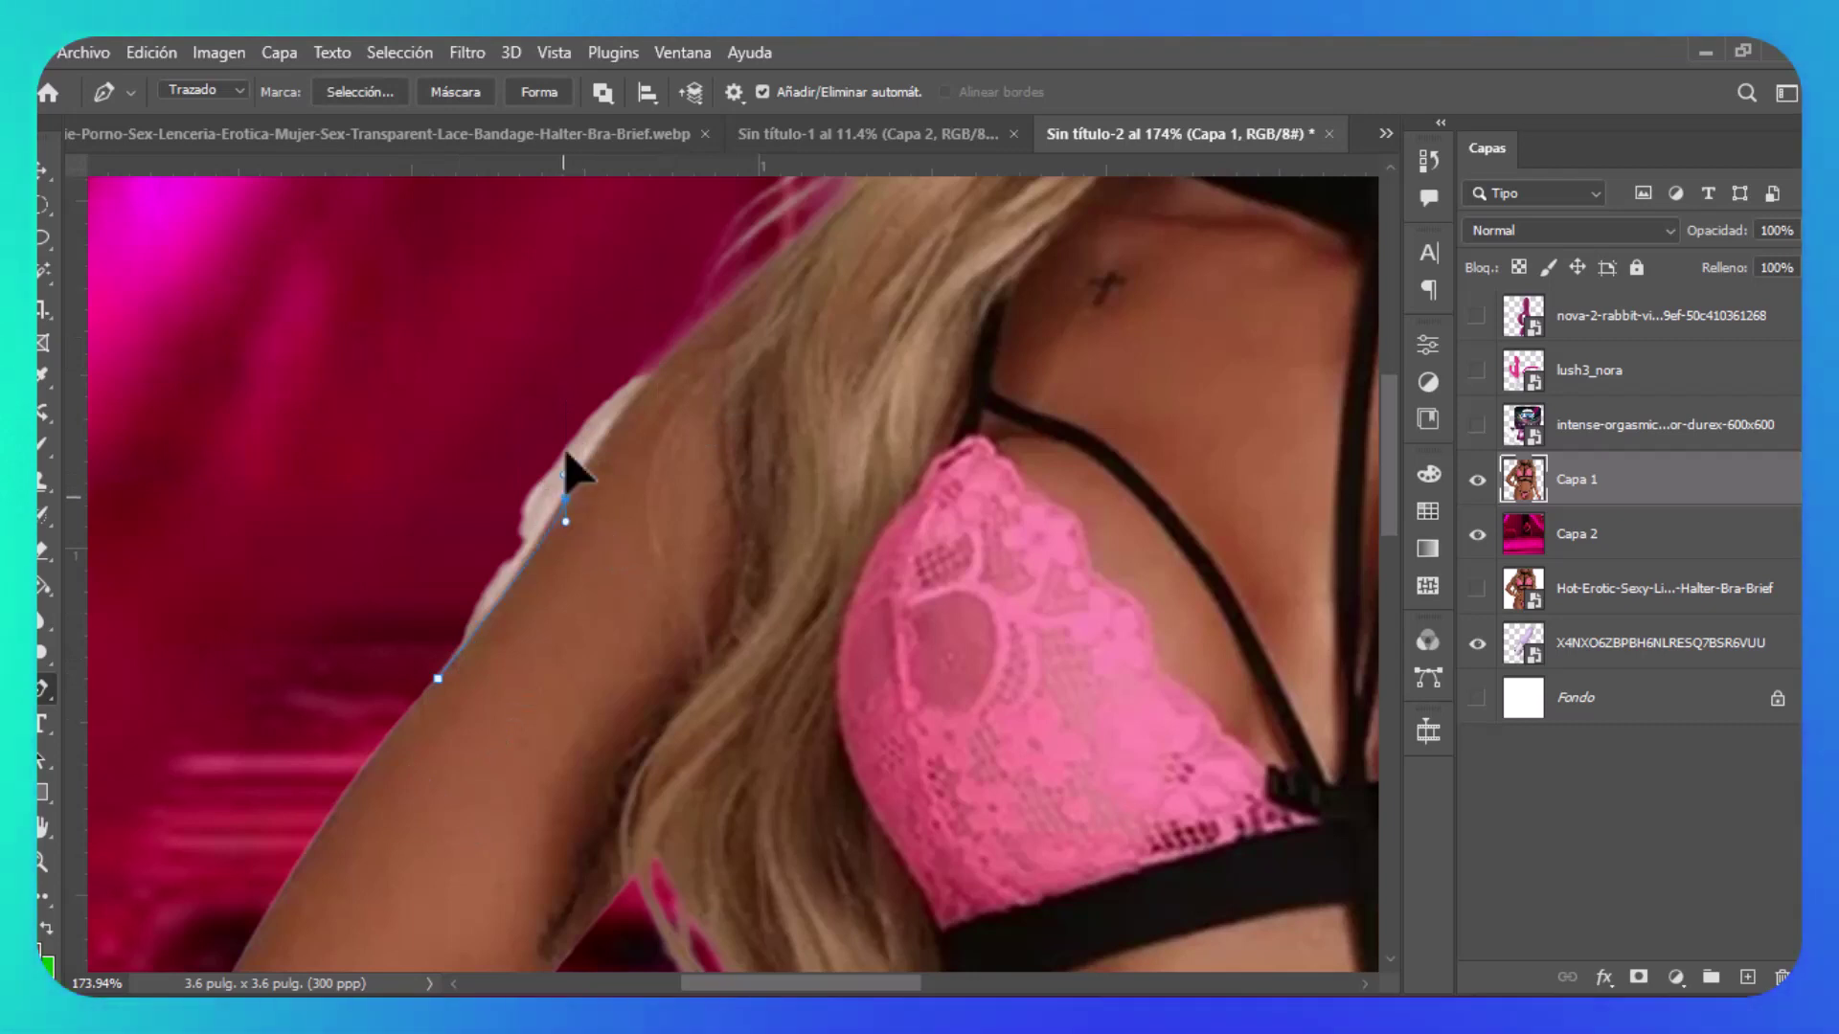
{"action": "left_click", "coordinate": [594, 443]}
{"action": "key", "text": "ctrl+z"}
{"action": "left_click", "coordinate": [565, 497]}
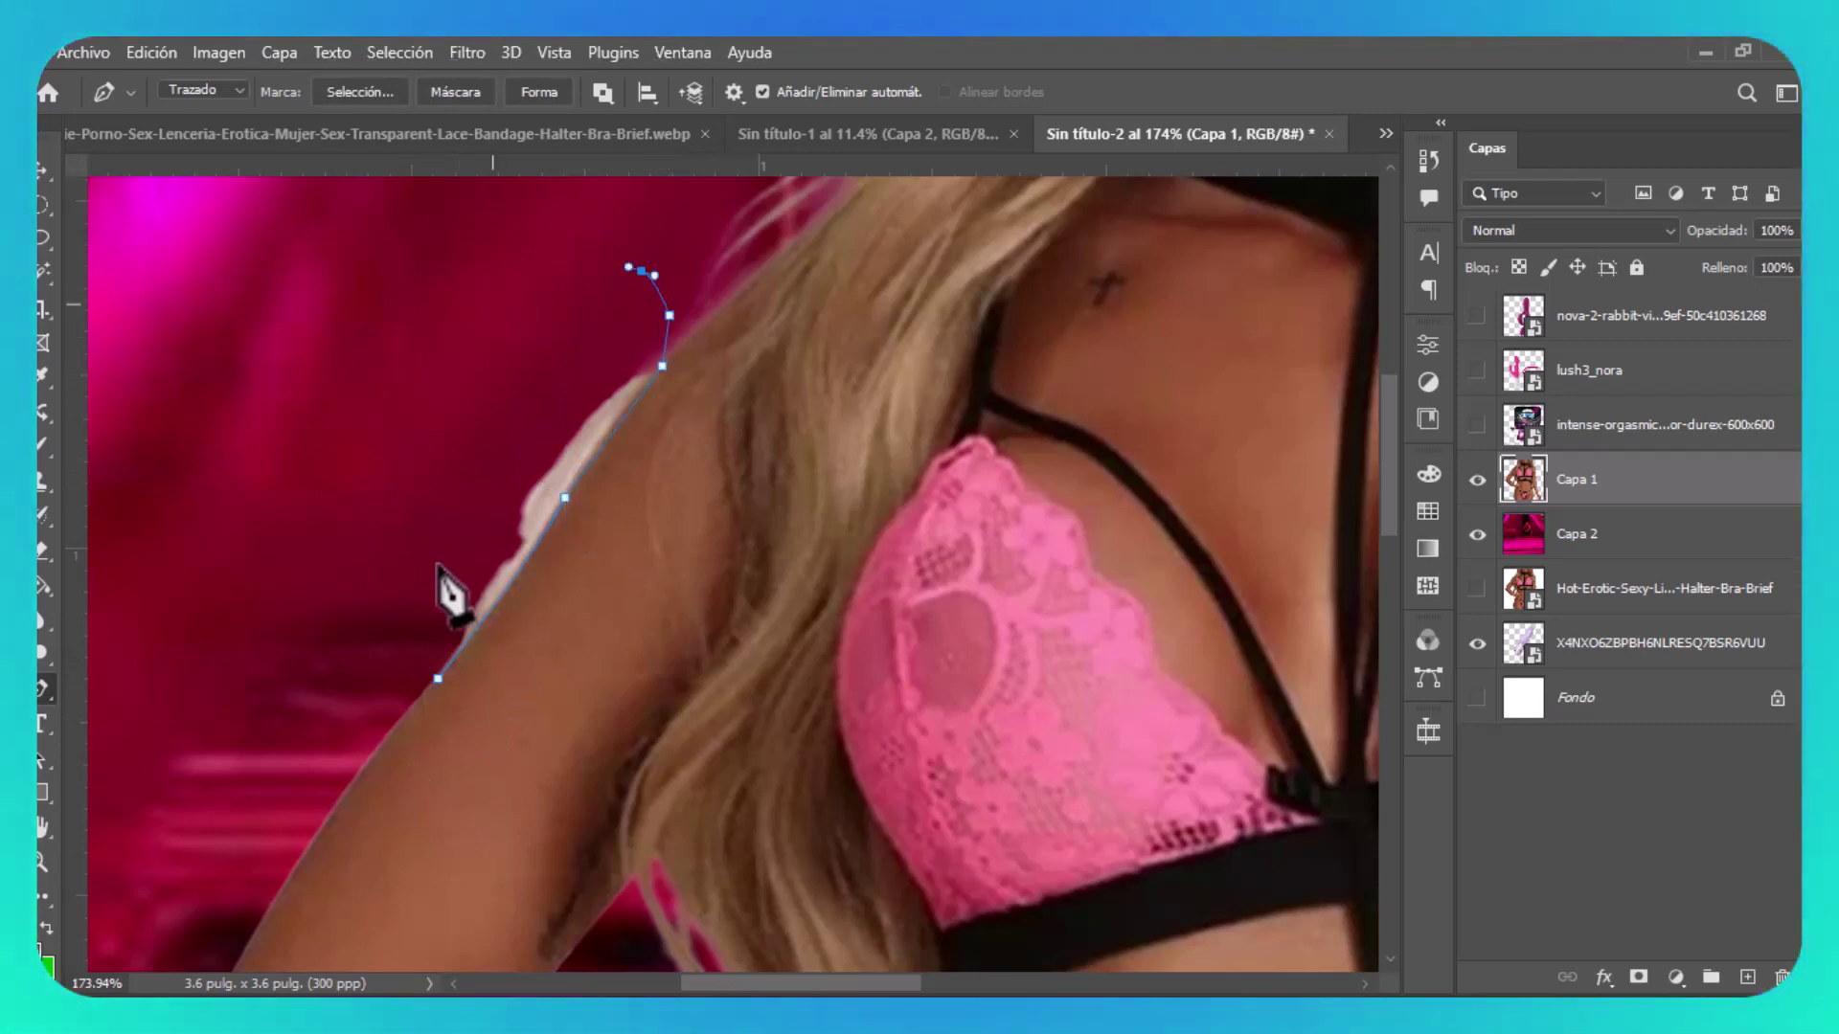
{"action": "left_click", "coordinate": [484, 321]}
{"action": "left_click", "coordinate": [438, 678]}
{"action": "key", "text": "ctrl+Return"}
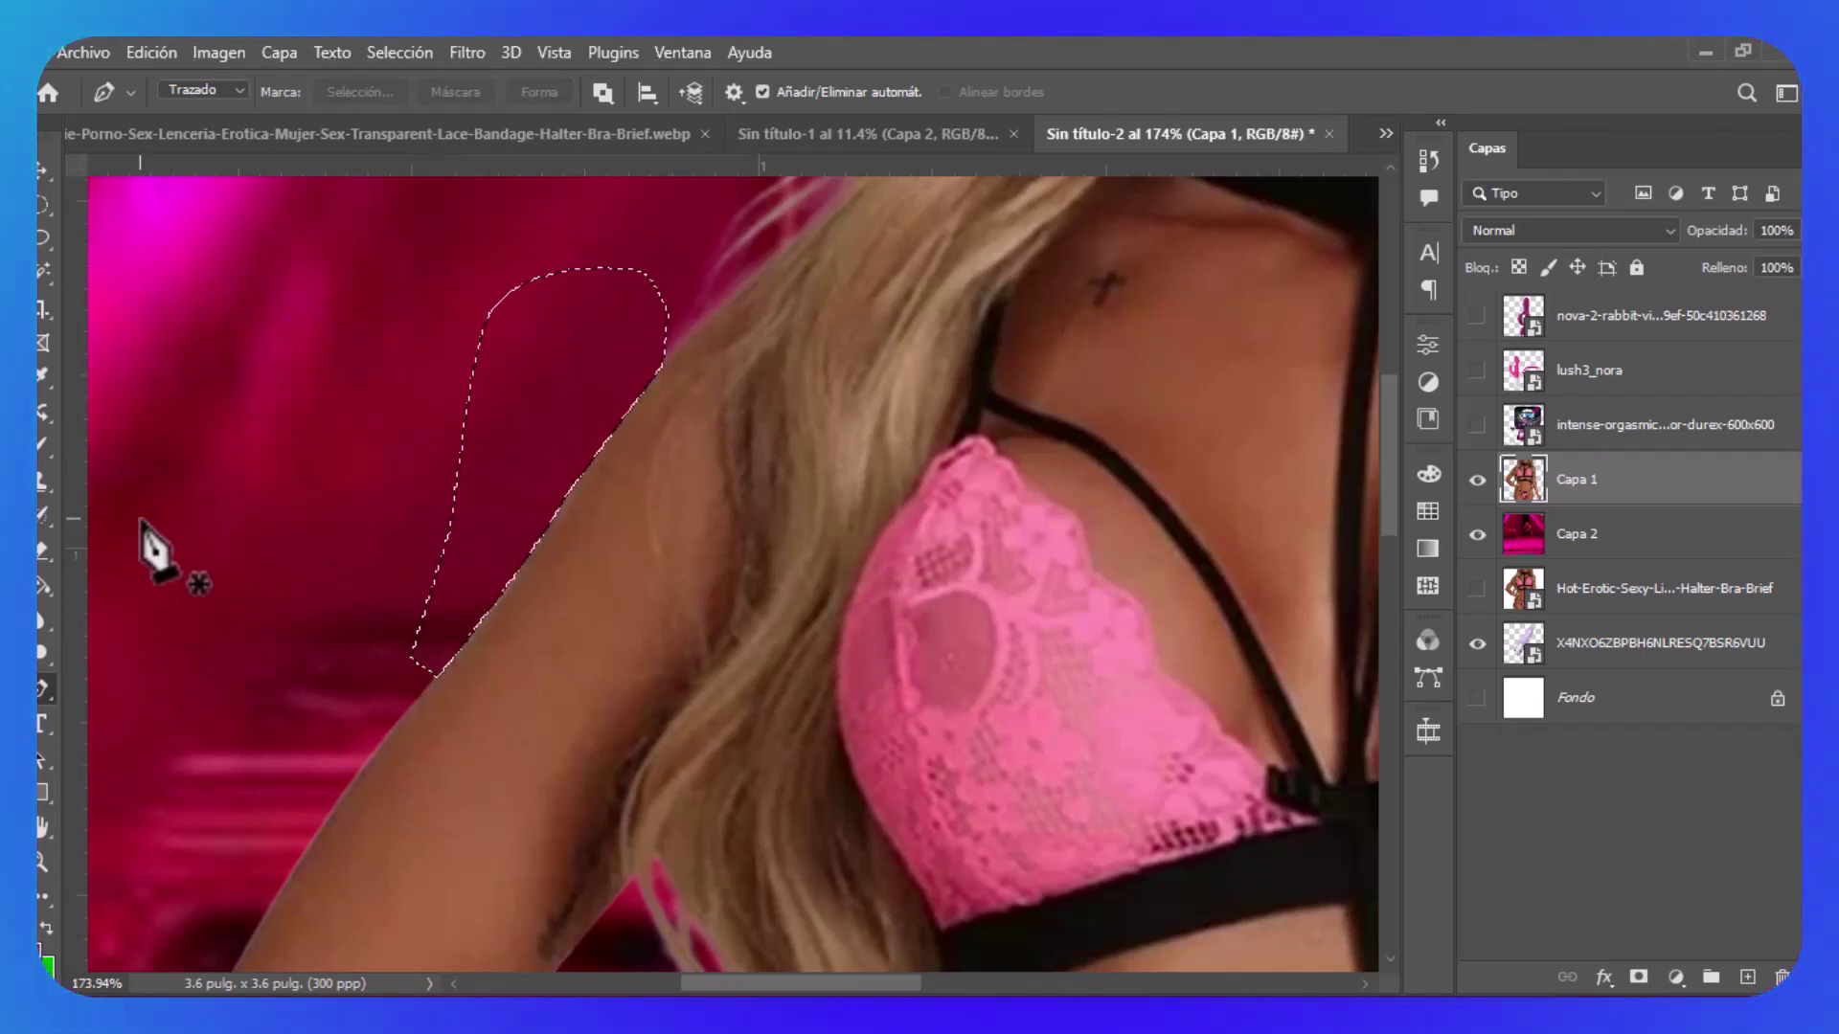
{"action": "scroll", "coordinate": [316, 575], "scroll_direction": "down", "scroll_amount": 5}
Apply a Gaussian blur to the pink stage background on Capa 2.
{"action": "key", "text": "v"}
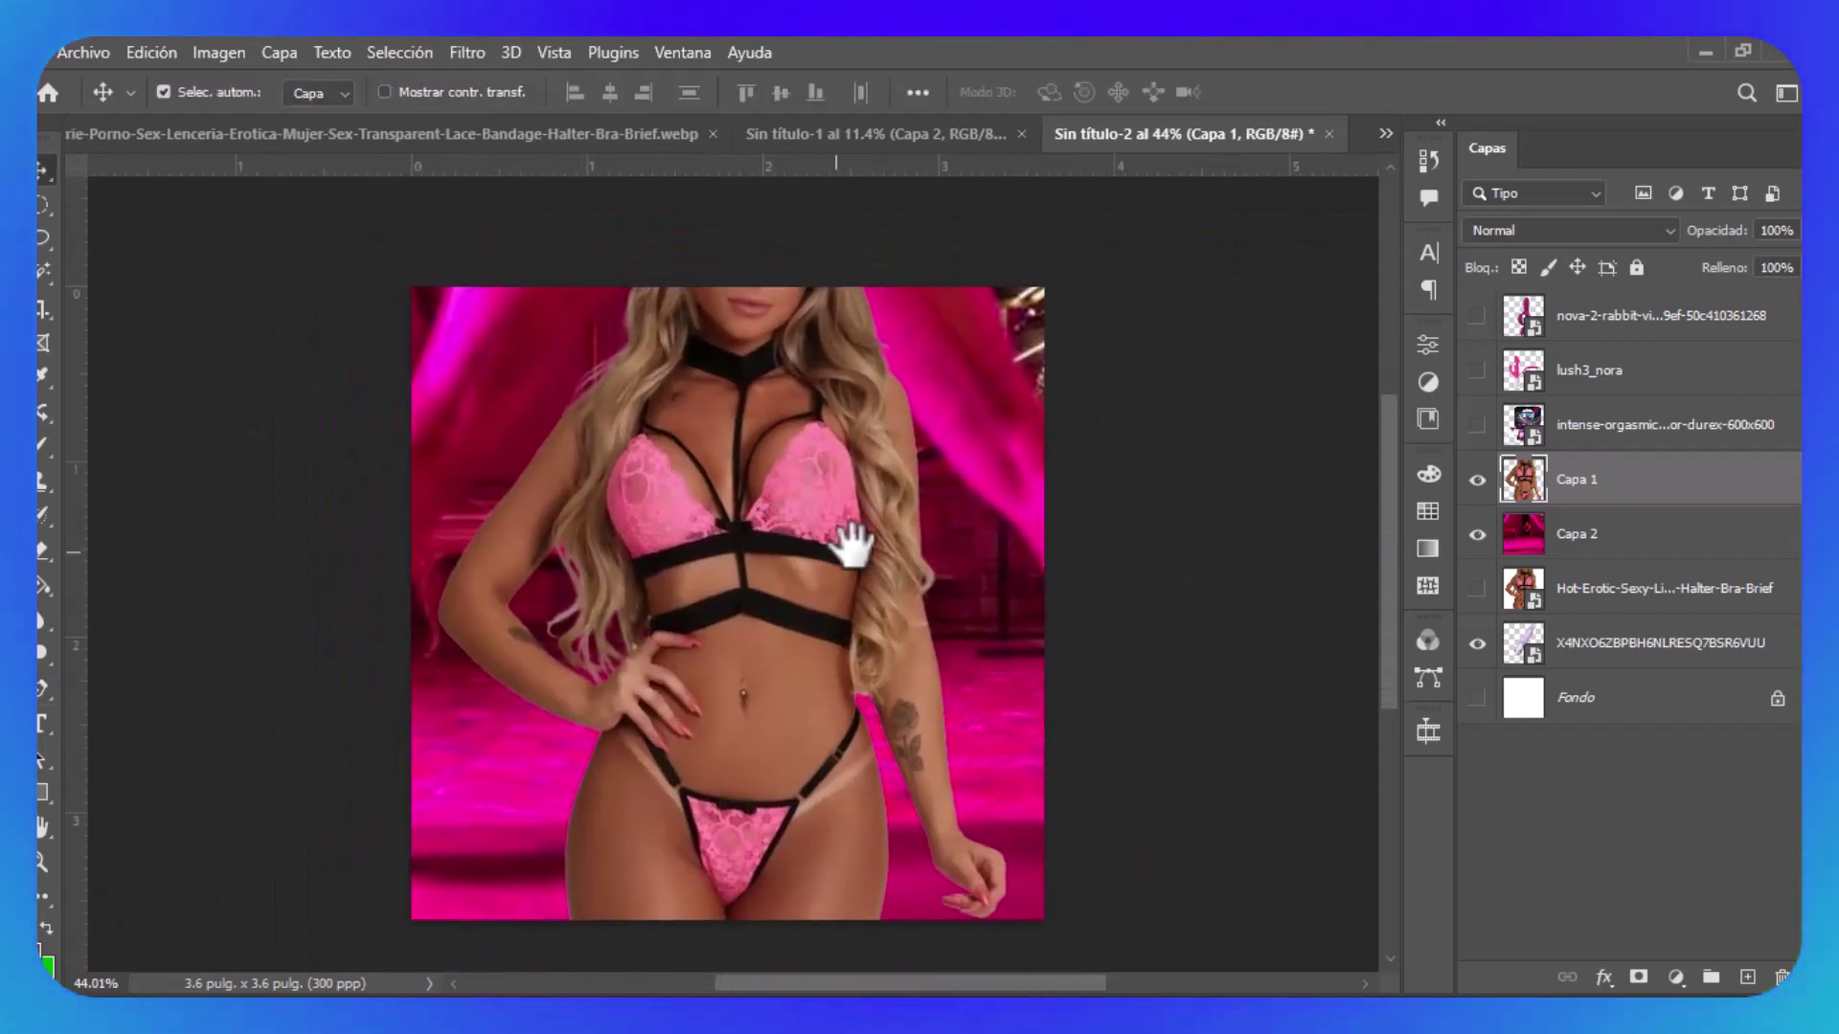
{"action": "left_click", "coordinate": [1059, 575]}
{"action": "left_click", "coordinate": [467, 51]}
{"action": "left_click", "coordinate": [653, 74]}
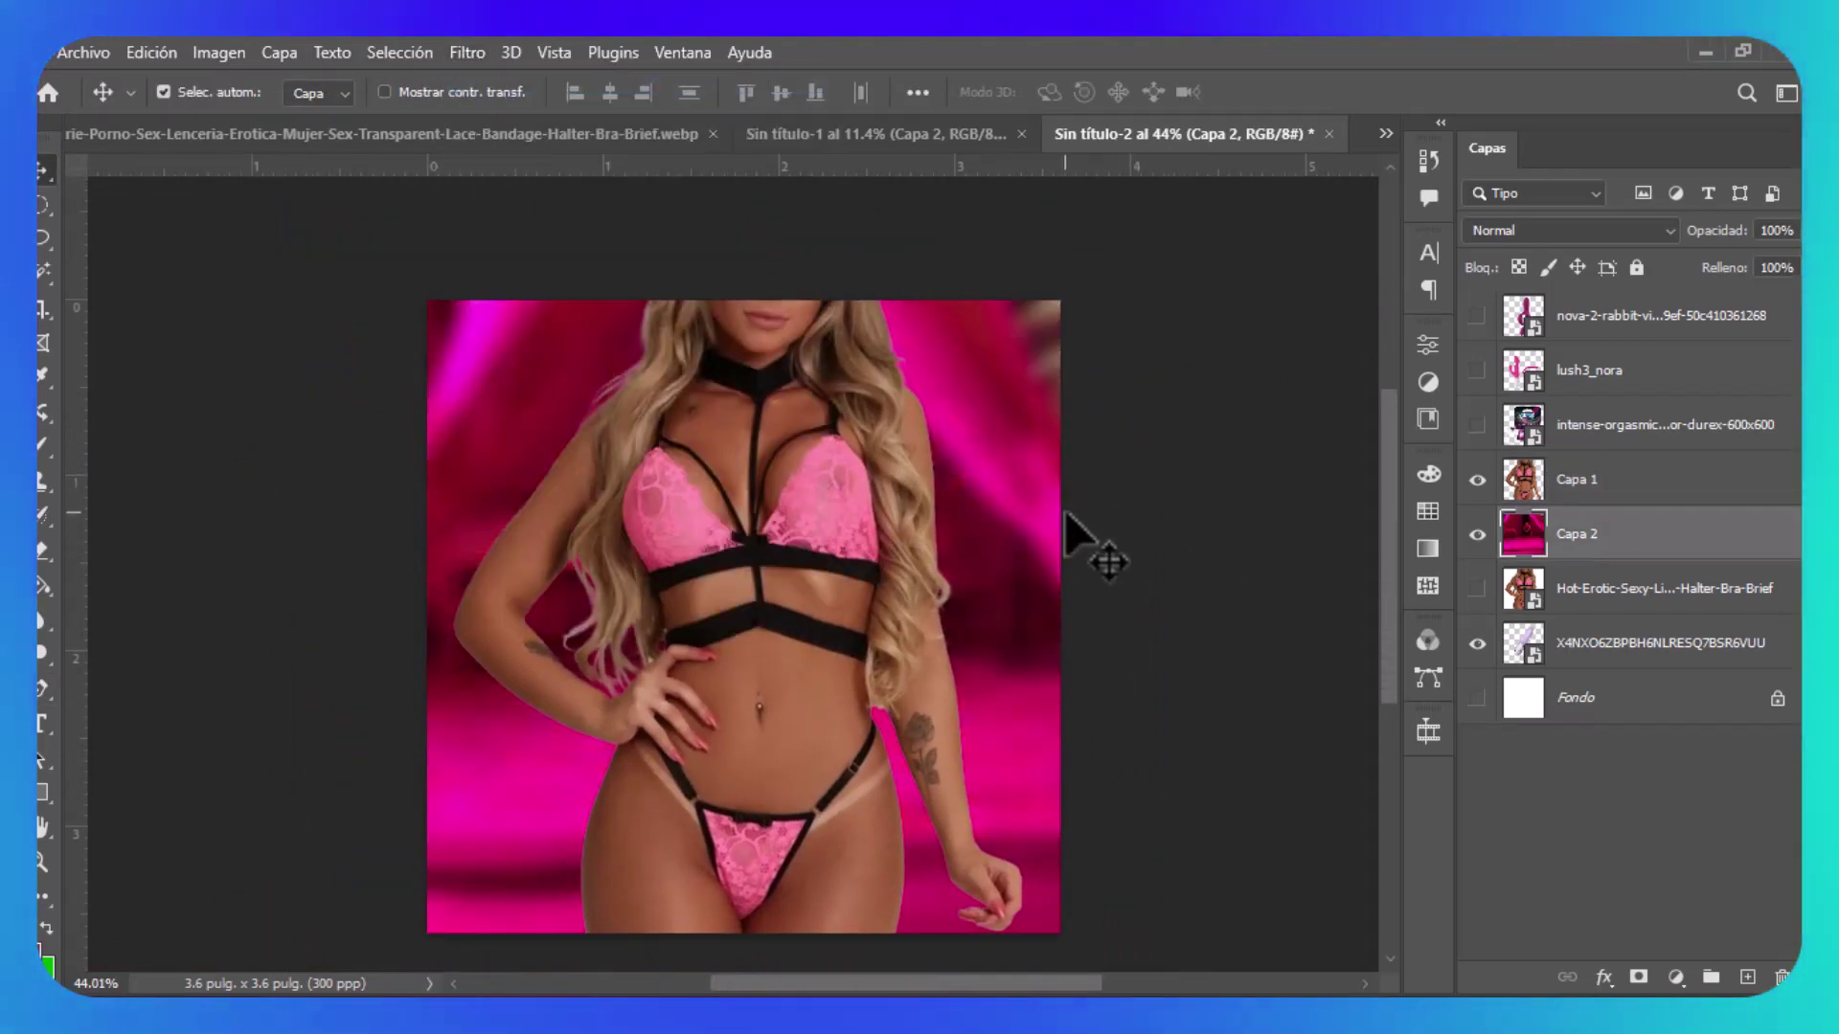
Show the nova-2-rabbit product layer, scale it to about 10%, rotate it about 12° and place it beside the model's tattooed arm.
{"action": "scroll", "coordinate": [823, 364], "scroll_direction": "down", "scroll_amount": 1}
{"action": "left_click", "coordinate": [1476, 316]}
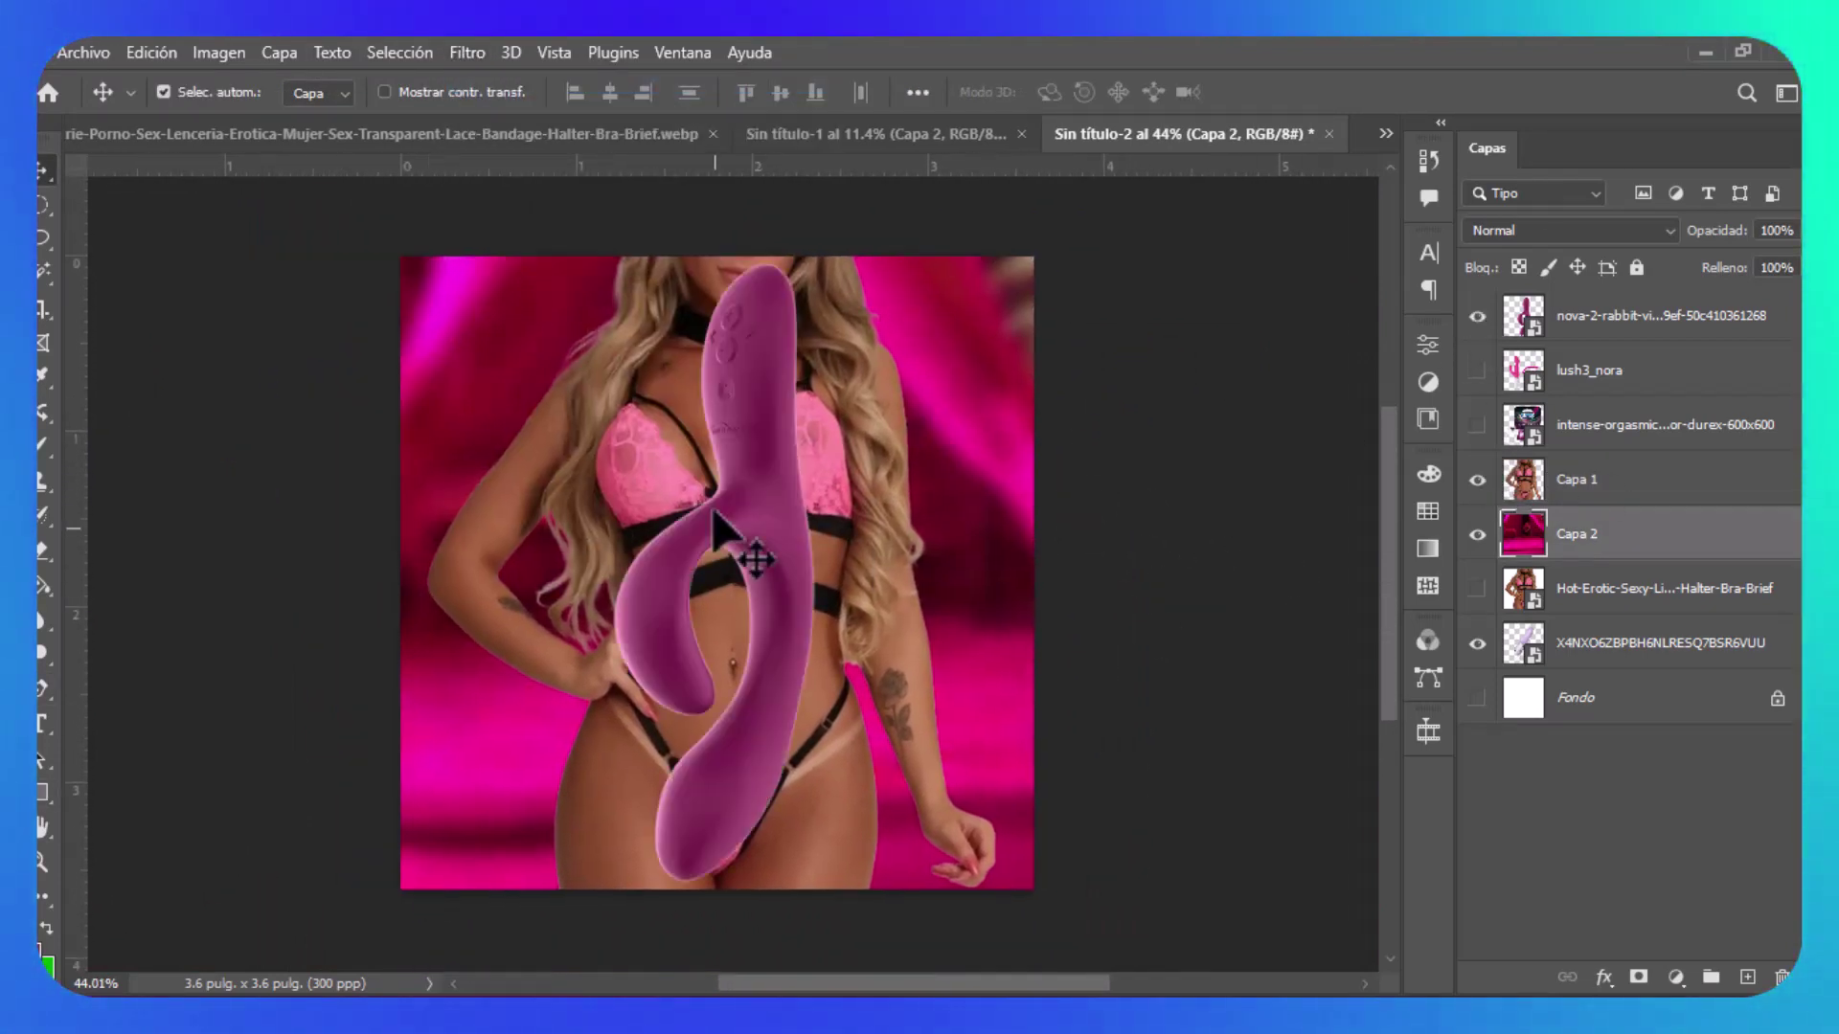
{"action": "left_click", "coordinate": [725, 522]}
{"action": "key", "text": "ctrl+t"}
{"action": "left_click_drag", "start_coordinate": [717, 257], "coordinate": [716, 524]}
{"action": "left_click_drag", "start_coordinate": [923, 472], "coordinate": [968, 521]}
{"action": "left_click_drag", "start_coordinate": [789, 631], "coordinate": [980, 540]}
{"action": "left_click_drag", "start_coordinate": [871, 795], "coordinate": [900, 728]}
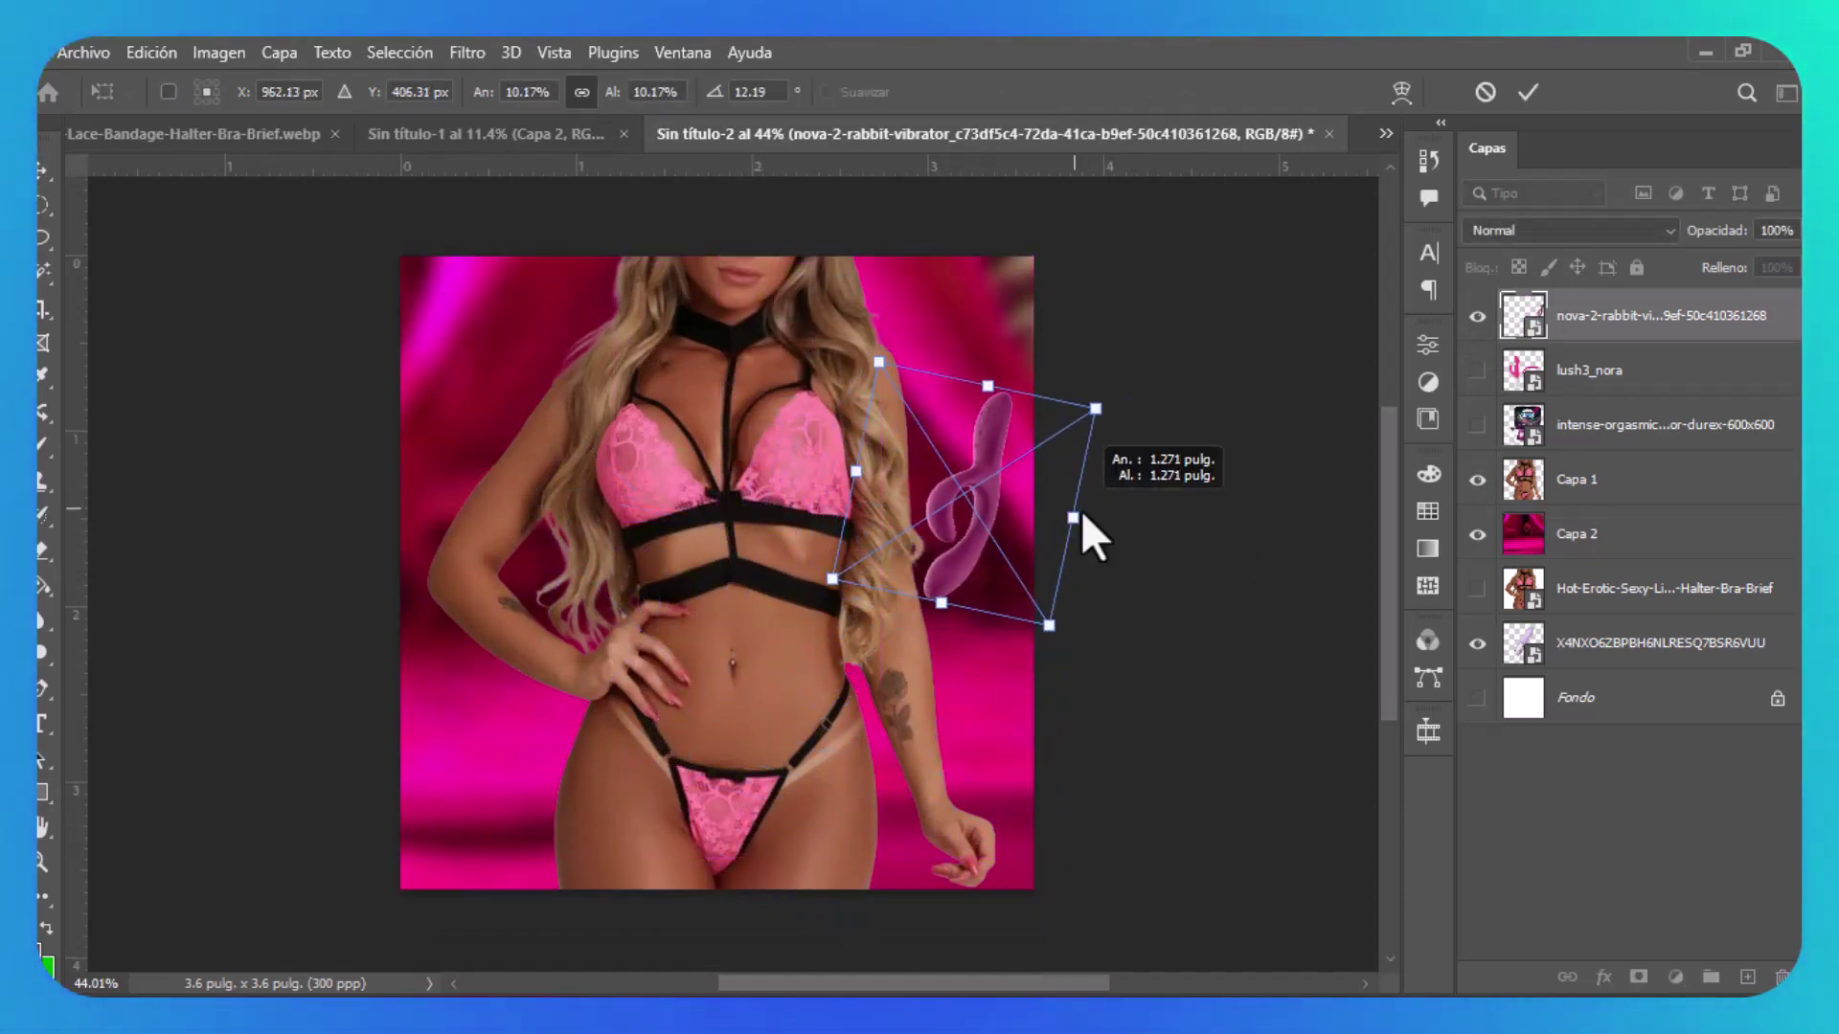
Show the lush3_nora layer and delete the curved egg-shaped product inside its smart object, keeping only the upright one.
{"action": "left_click", "coordinate": [1477, 371]}
{"action": "double_click", "coordinate": [1525, 371]}
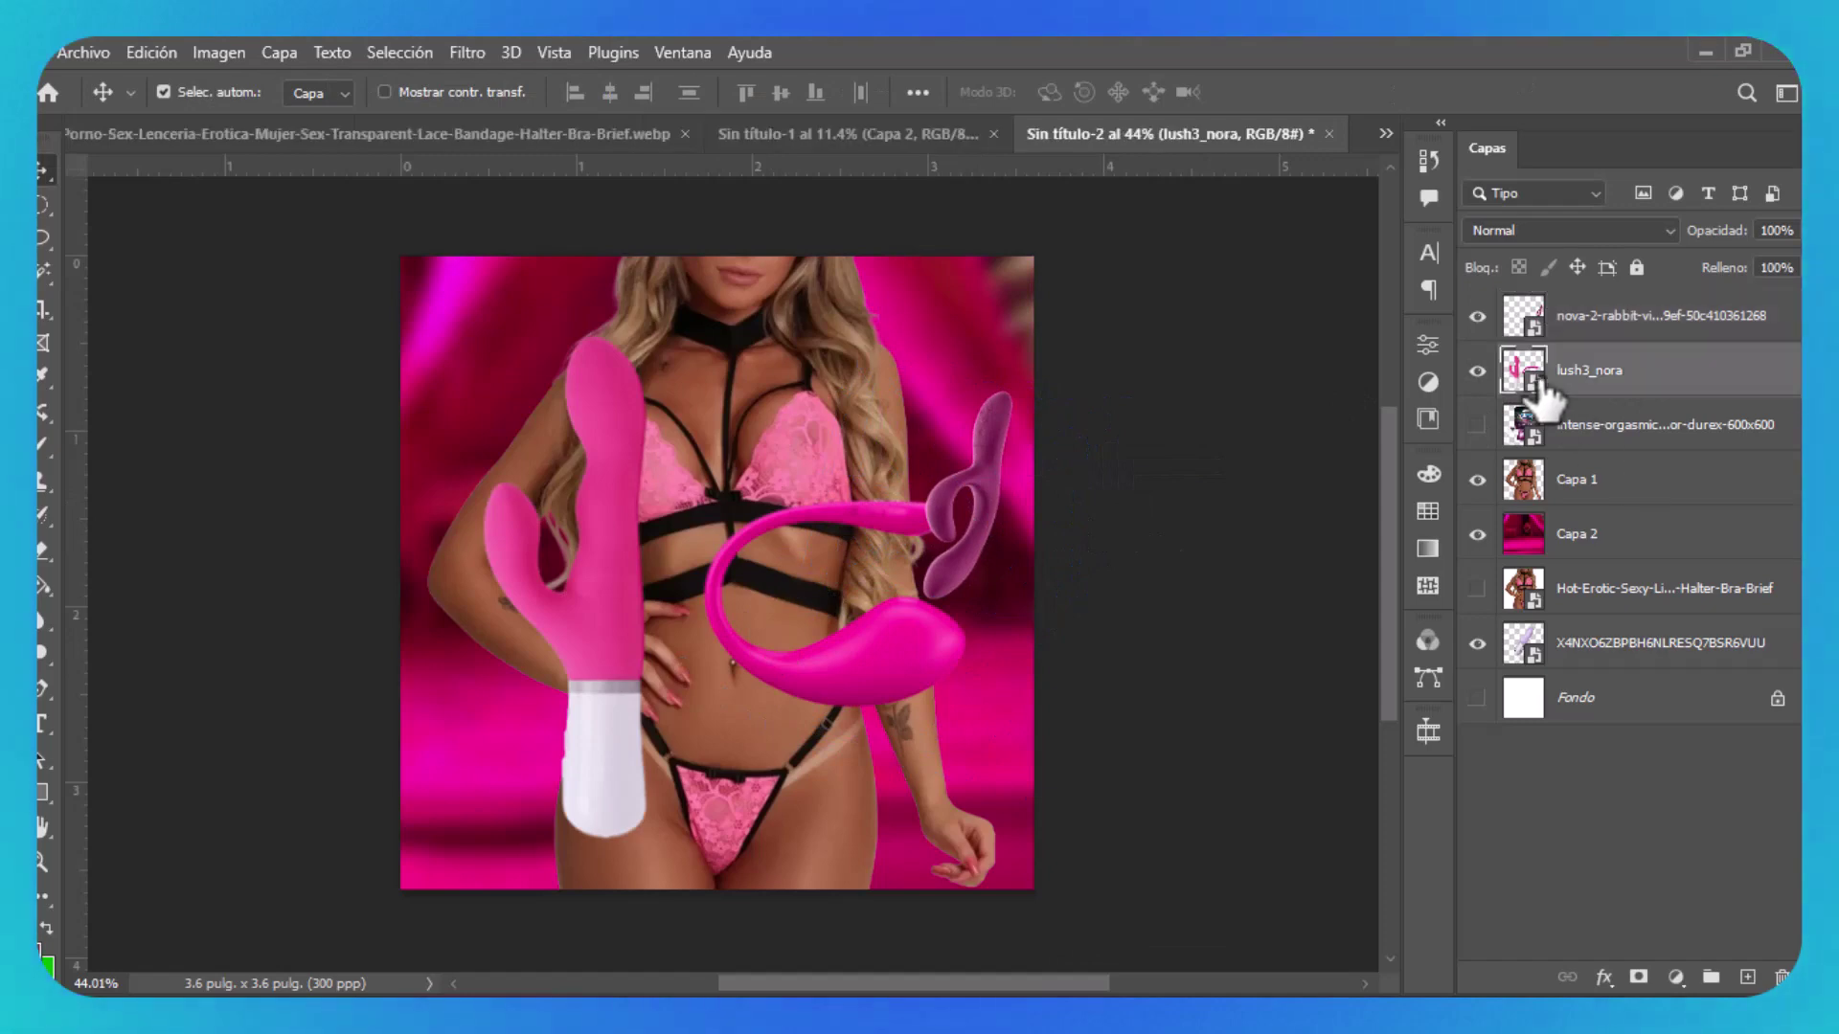
{"action": "key", "text": "m"}
{"action": "key", "text": "Delete"}
{"action": "key", "text": "ctrl+d"}
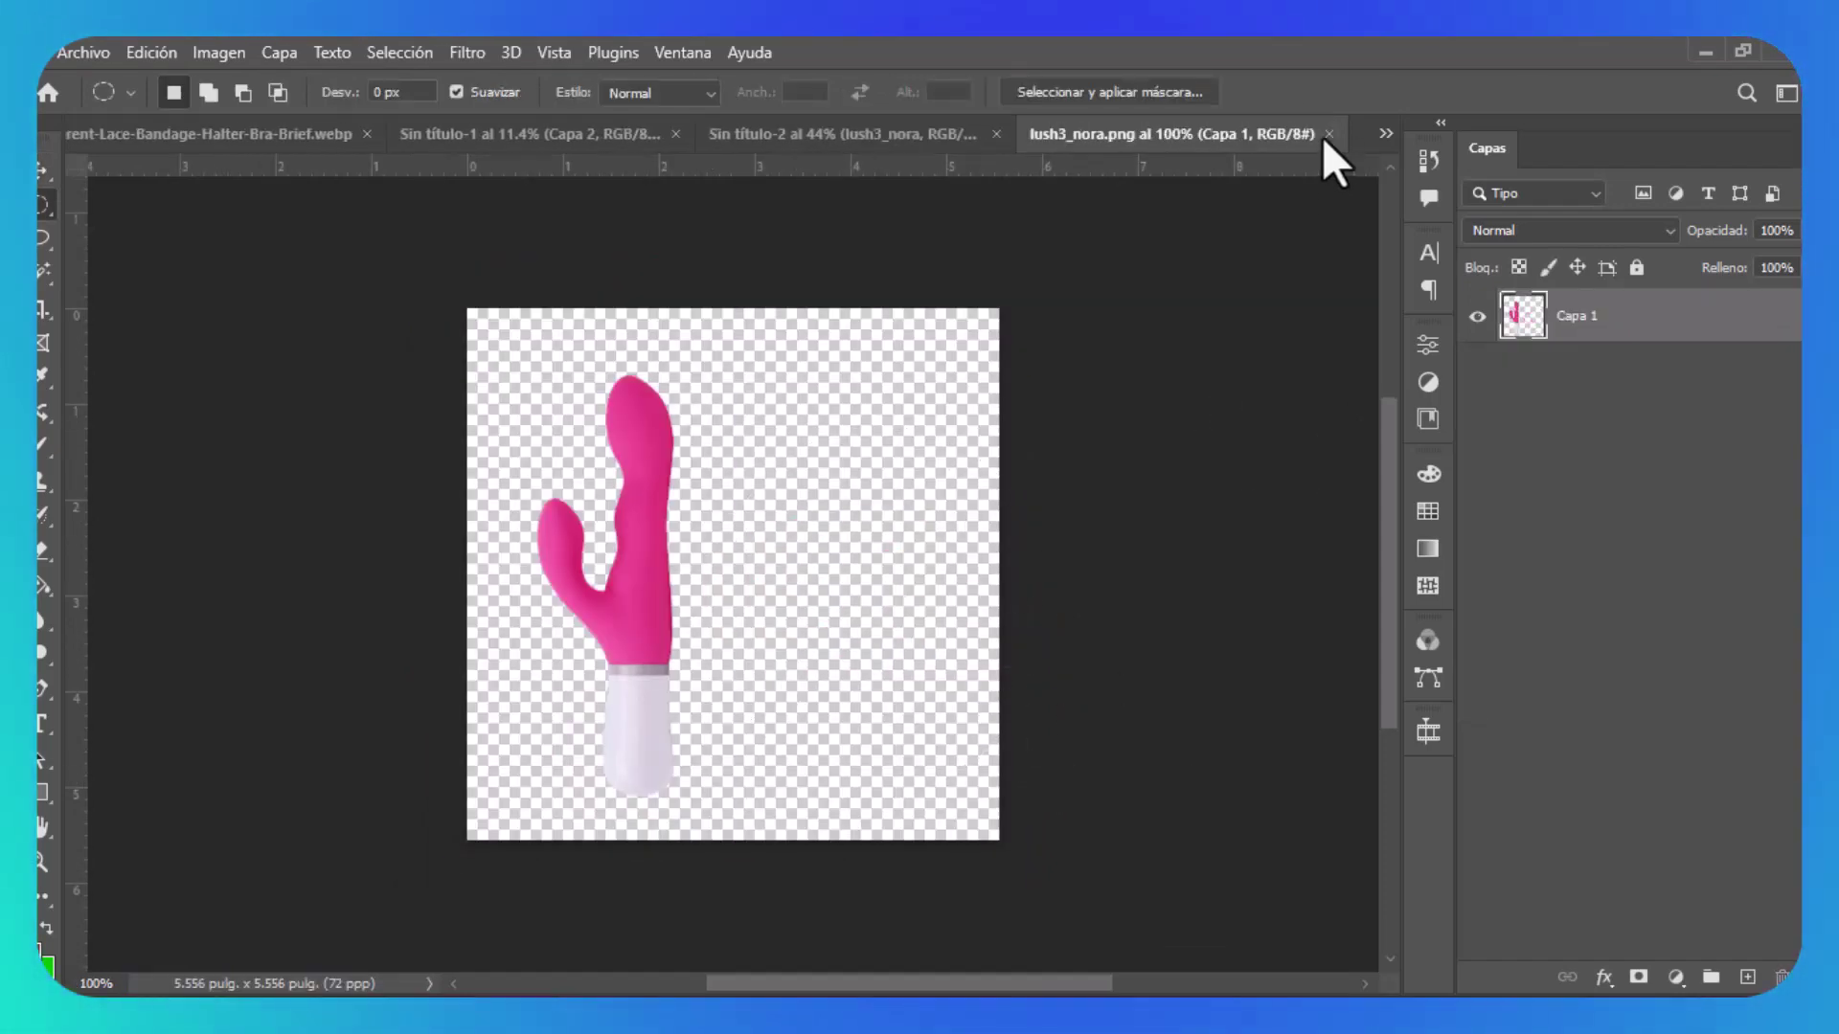
{"action": "left_click", "coordinate": [1329, 134]}
Scale the lush3_nora product to about 27%, rotate it about 25° and place it above the model's bent arm.
{"action": "key", "text": "ctrl+t"}
{"action": "left_click_drag", "start_coordinate": [824, 498], "coordinate": [492, 387]}
{"action": "left_click_drag", "start_coordinate": [719, 345], "coordinate": [714, 349]}
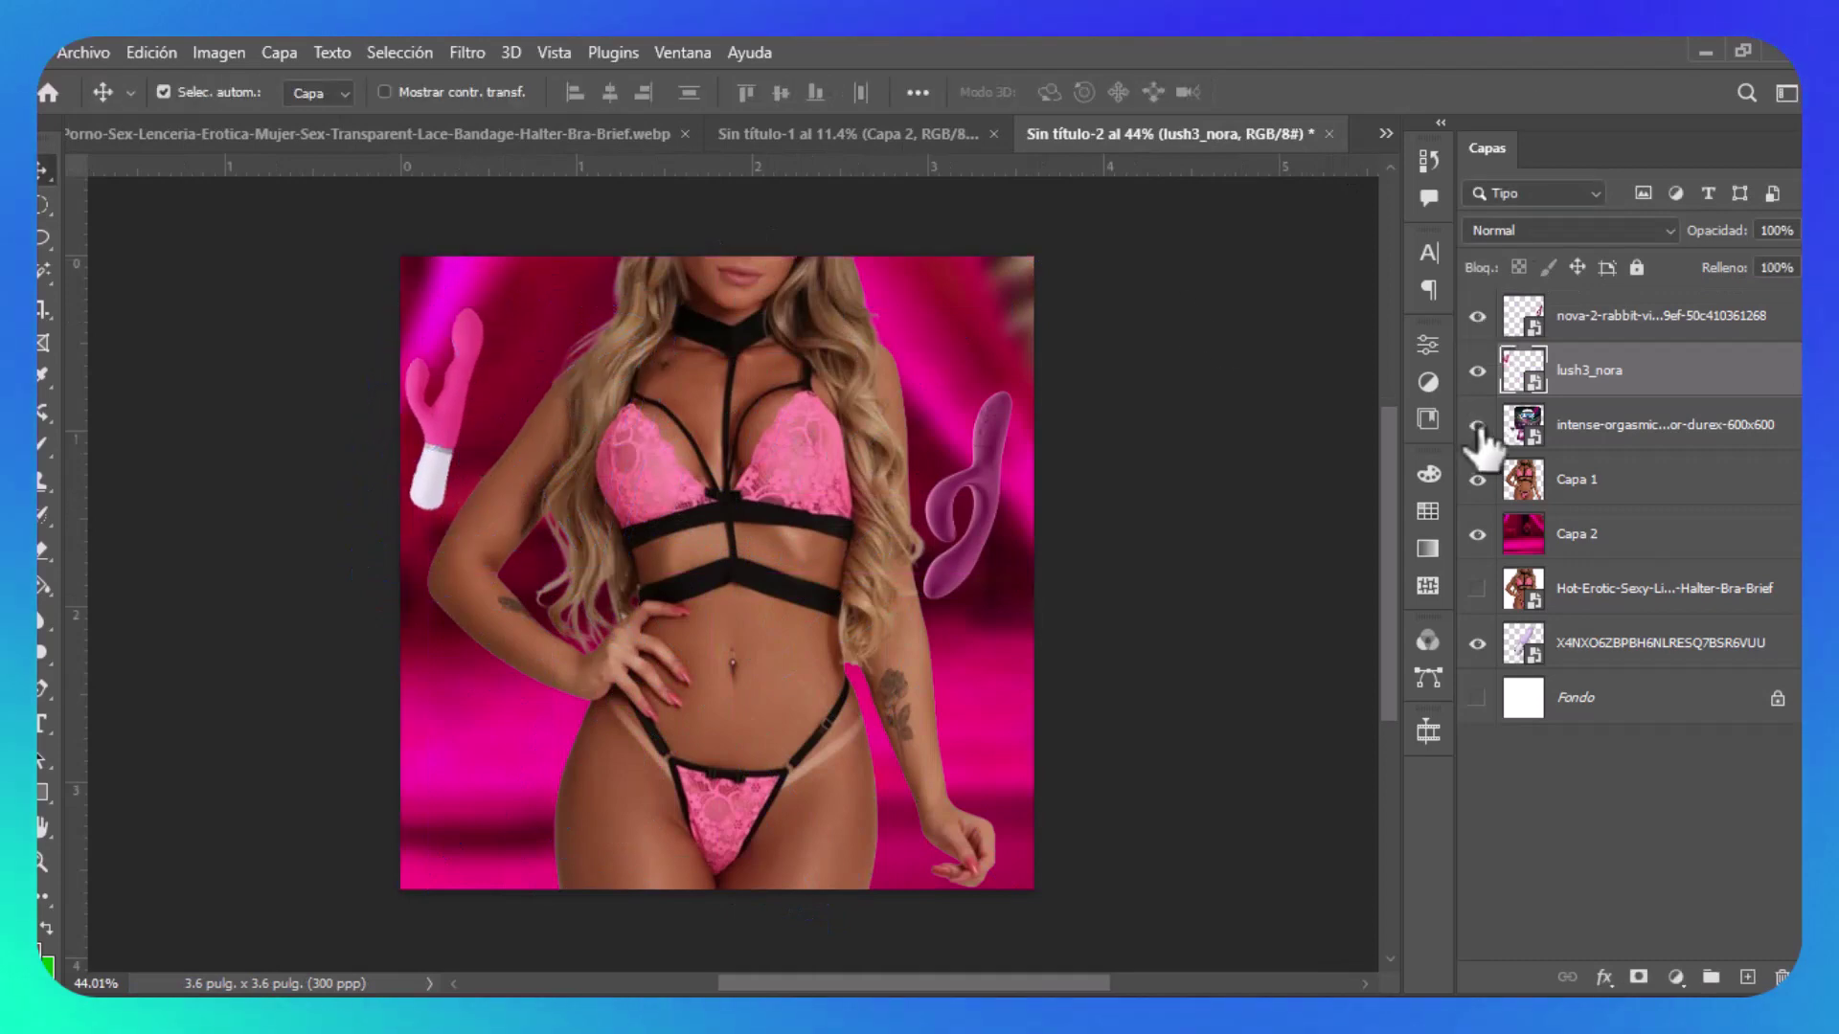
{"action": "left_click", "coordinate": [1478, 425]}
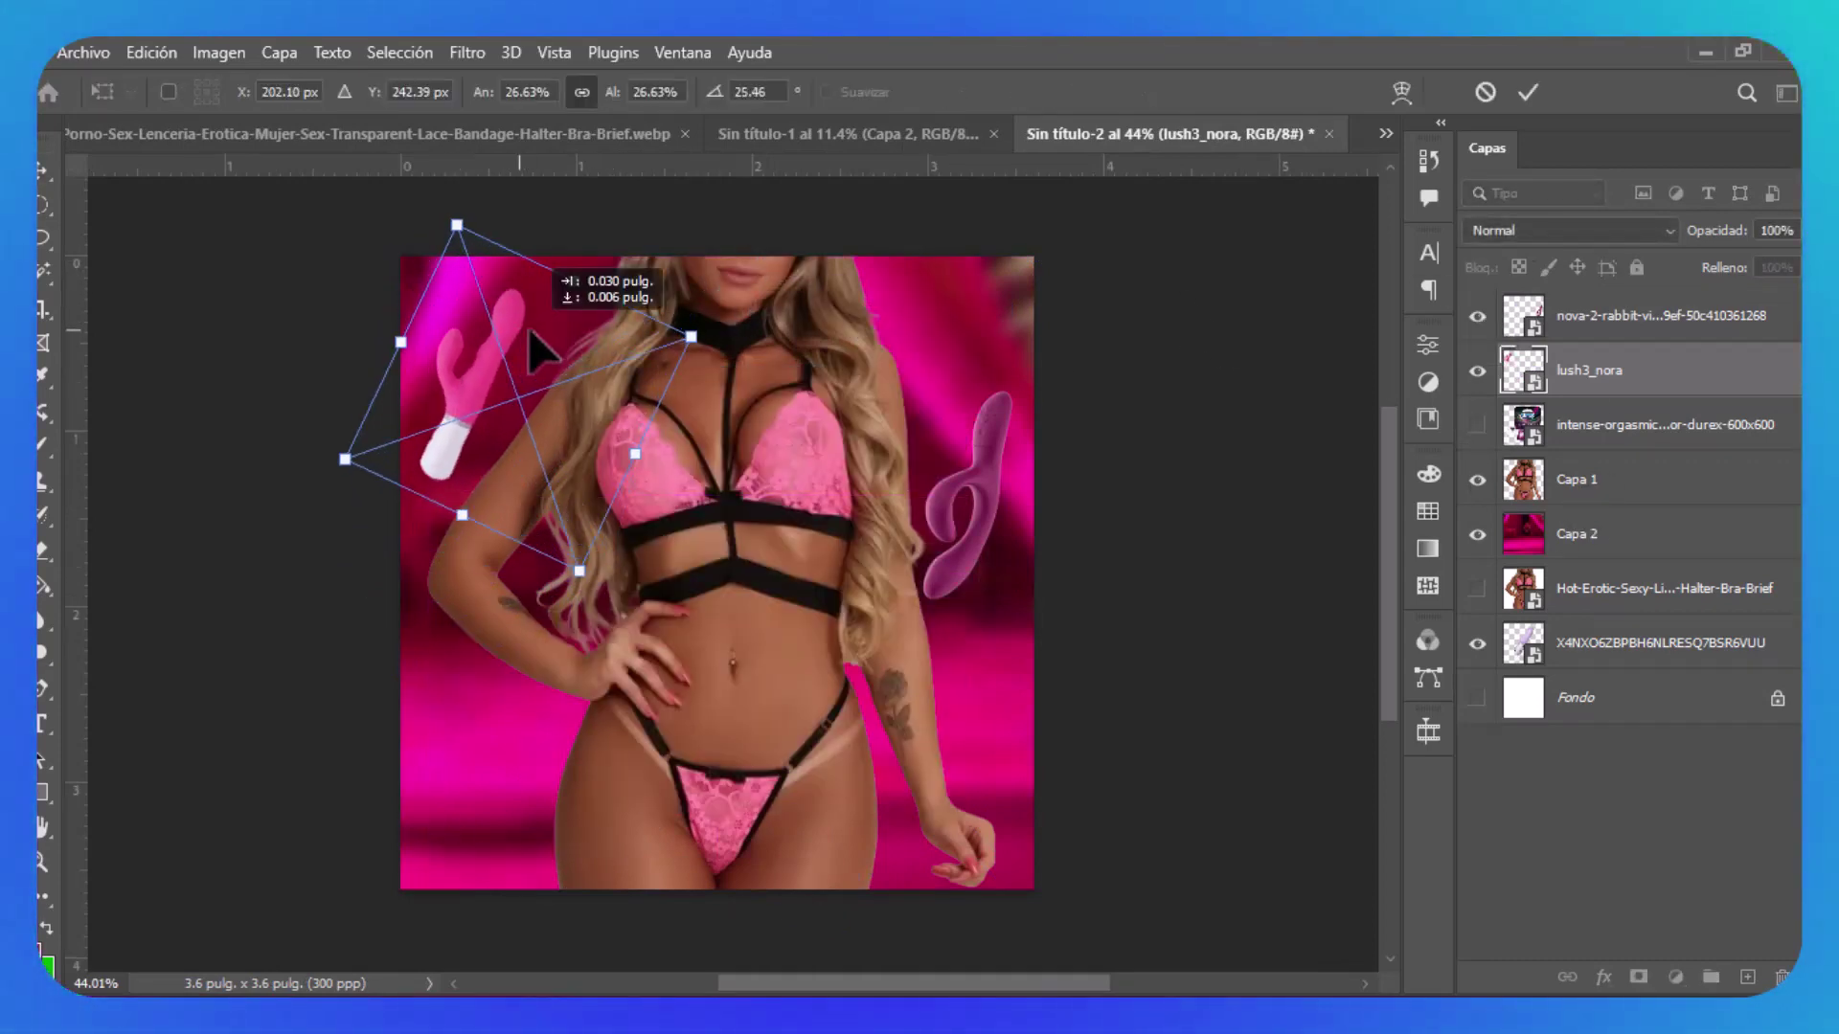
Draw a white rectangle about 1107 × 196 px across the canvas's lower edge and place its layer just above Capa 1.
{"action": "scroll", "coordinate": [780, 563], "scroll_direction": "up", "scroll_amount": 3}
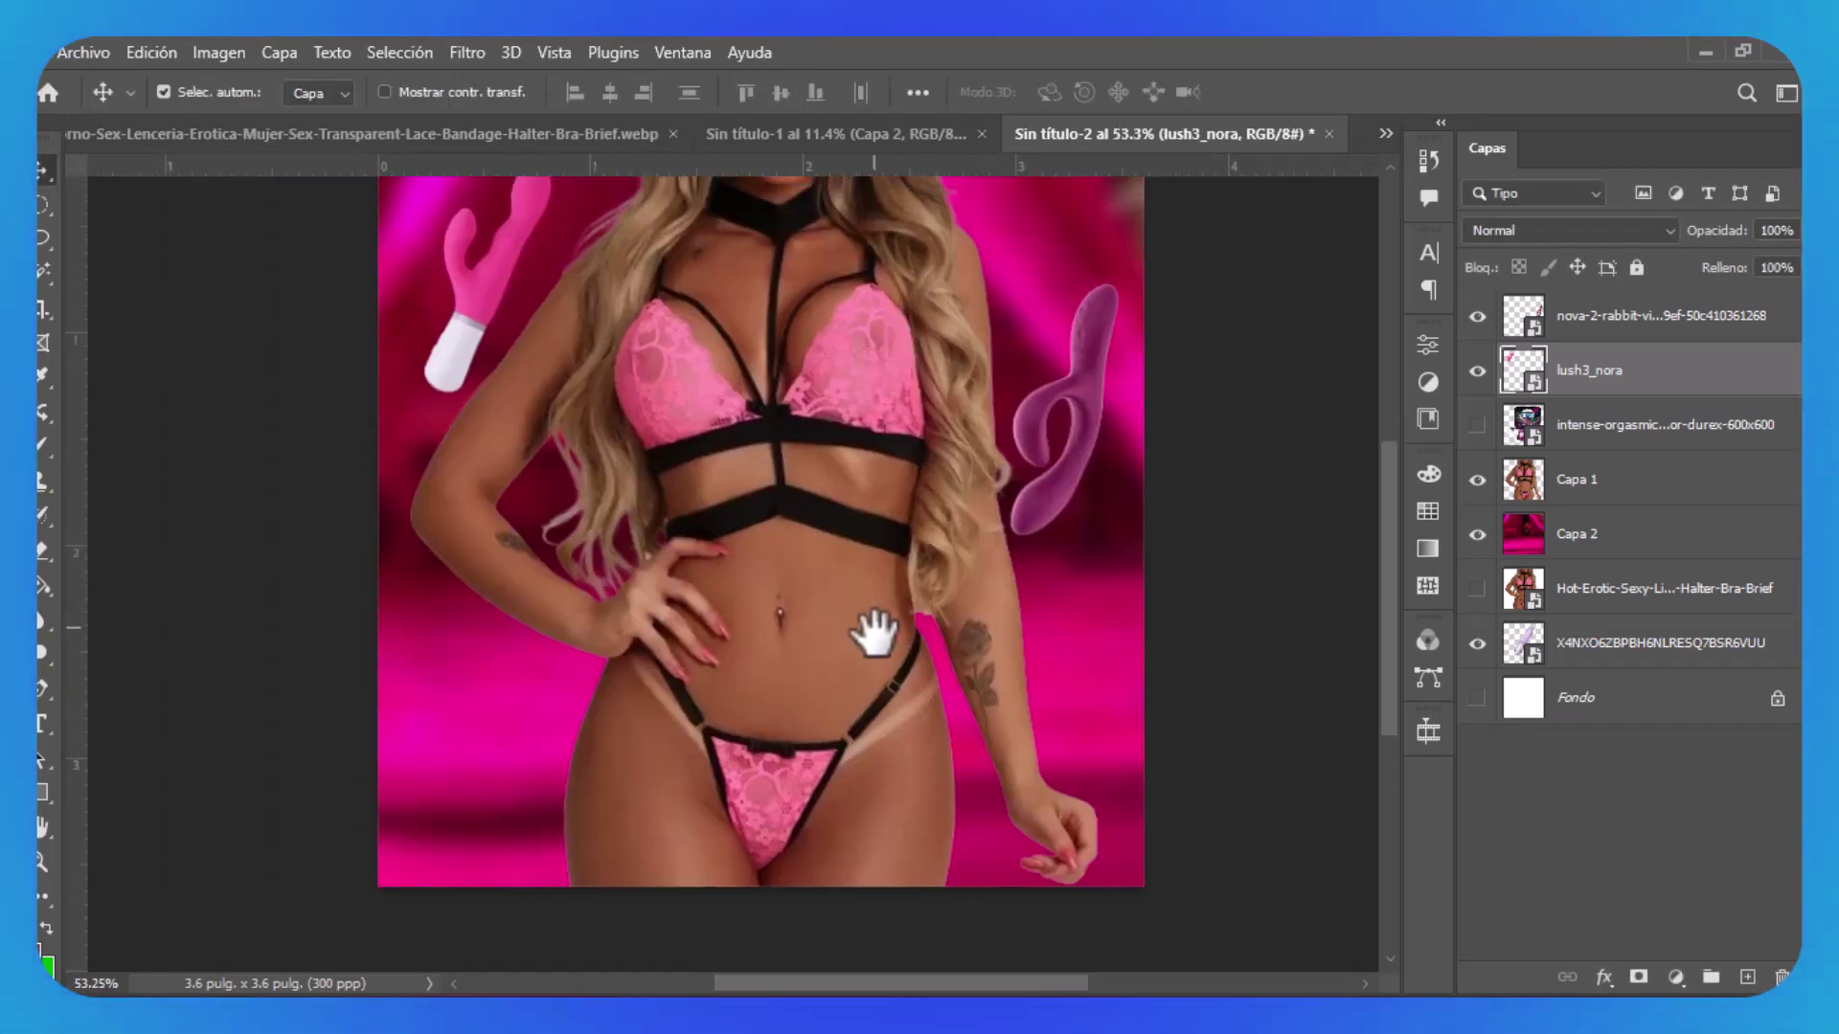
{"action": "left_click", "coordinate": [41, 793]}
{"action": "left_click_drag", "start_coordinate": [370, 766], "coordinate": [1154, 905]}
{"action": "left_click_drag", "start_coordinate": [1595, 479], "coordinate": [1590, 493]}
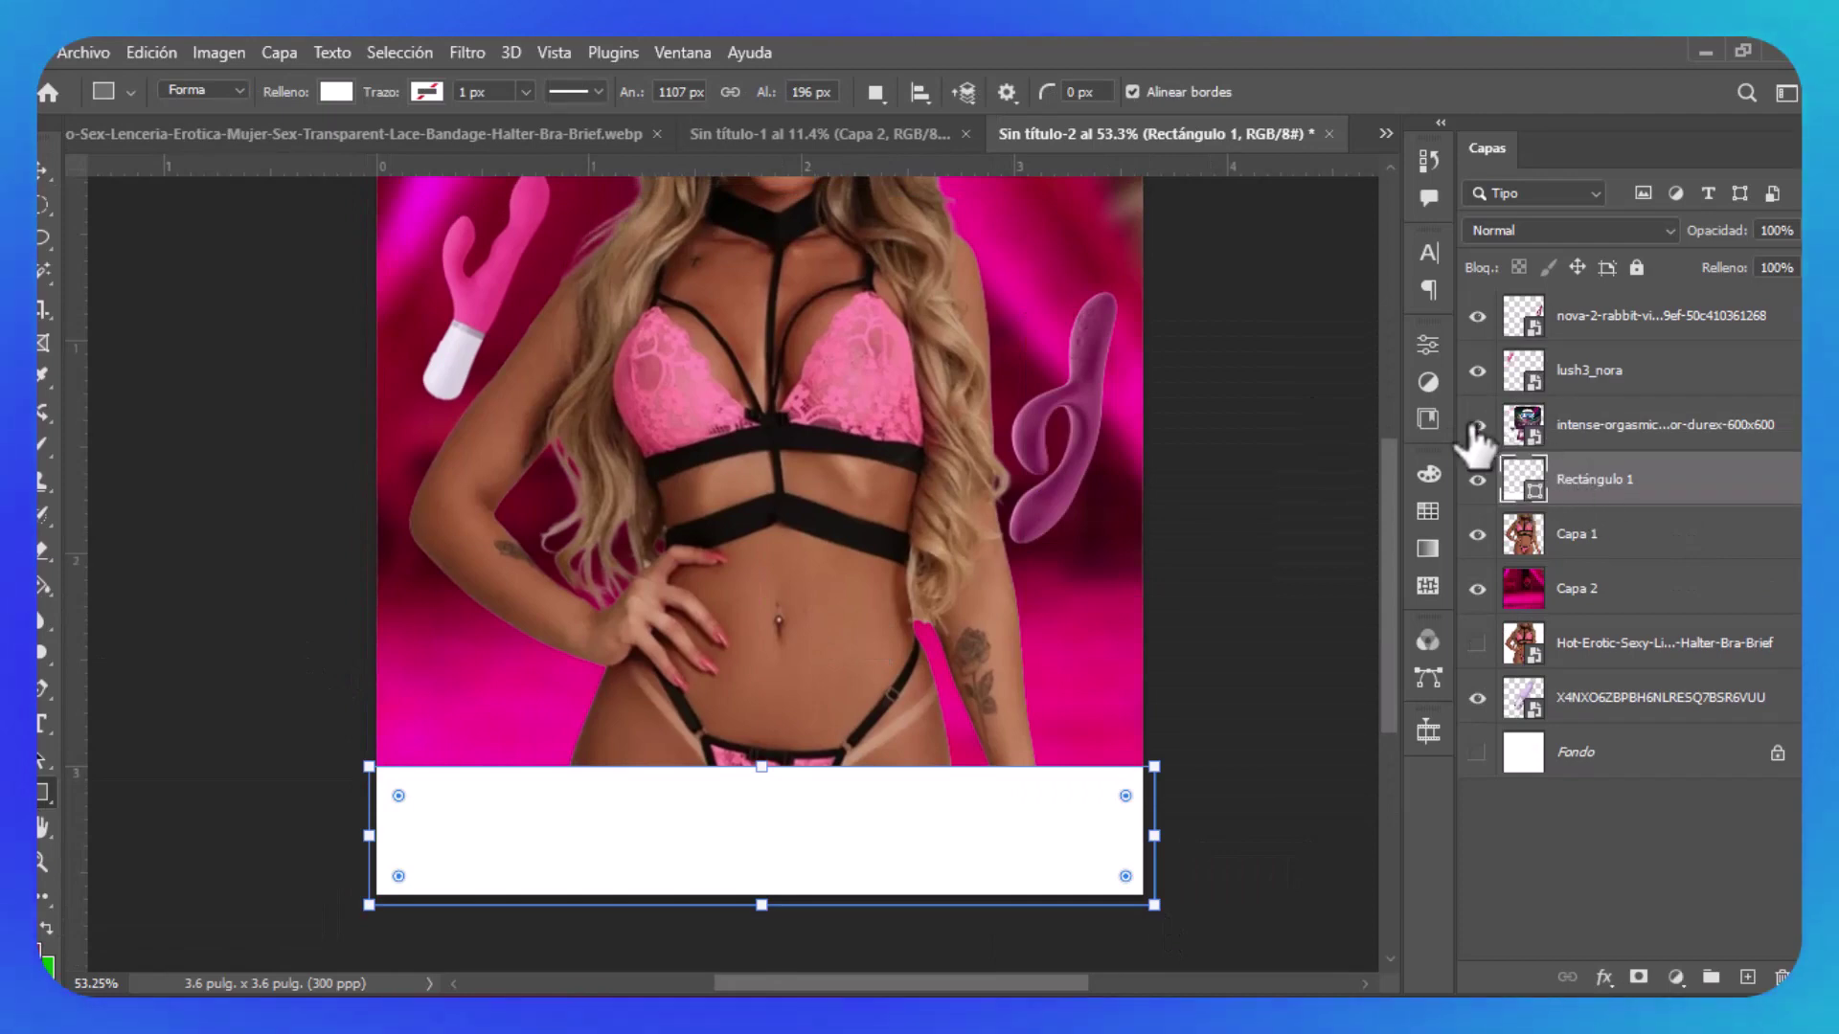
Show the Durex package layer, scale it to about 12% and place it overlapping the left end of the white rectangle.
{"action": "left_click", "coordinate": [1478, 425]}
{"action": "left_click", "coordinate": [1629, 424]}
{"action": "key", "text": "ctrl+t"}
{"action": "left_click_drag", "start_coordinate": [1149, 513], "coordinate": [651, 508]}
{"action": "left_click_drag", "start_coordinate": [490, 460], "coordinate": [491, 675]}
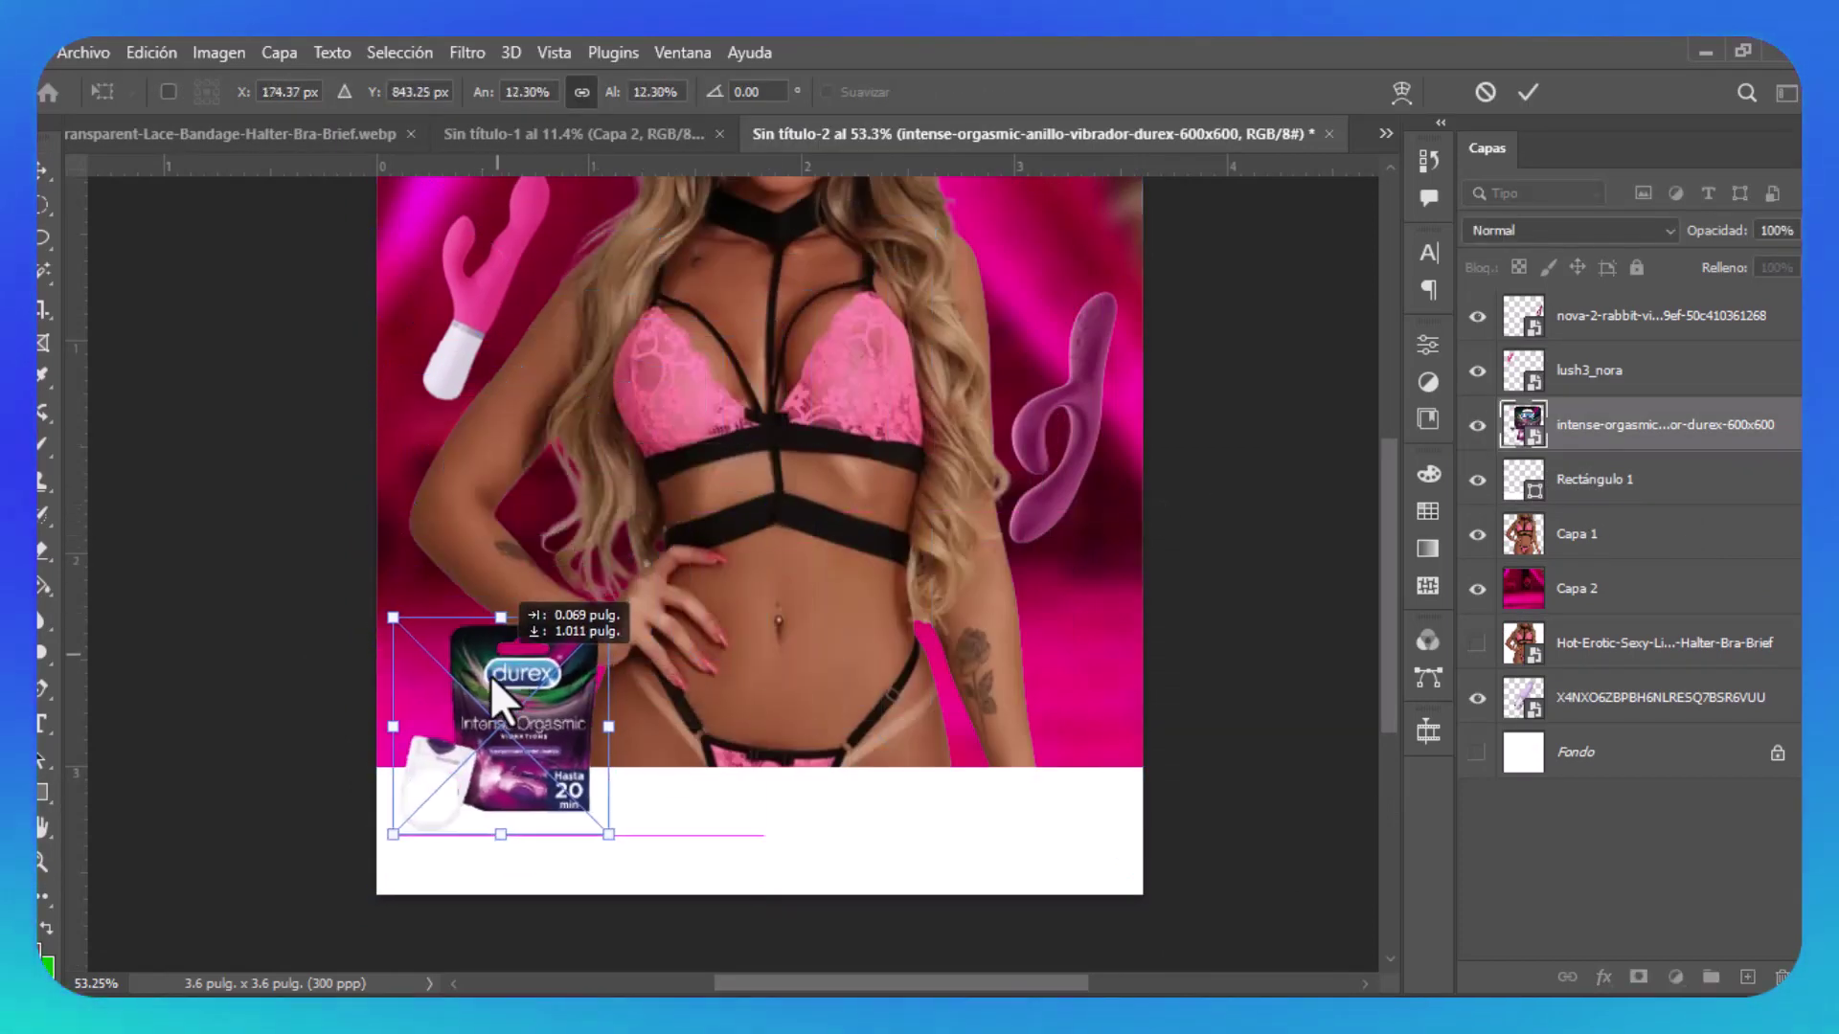
{"action": "left_click_drag", "start_coordinate": [628, 622], "coordinate": [621, 677]}
{"action": "key", "text": "Return"}
{"action": "key", "text": "v"}
Change the rectangle's fill to dark purple 29142d, sampled from the Durex package.
{"action": "scroll", "coordinate": [464, 708], "scroll_direction": "up", "scroll_amount": 2}
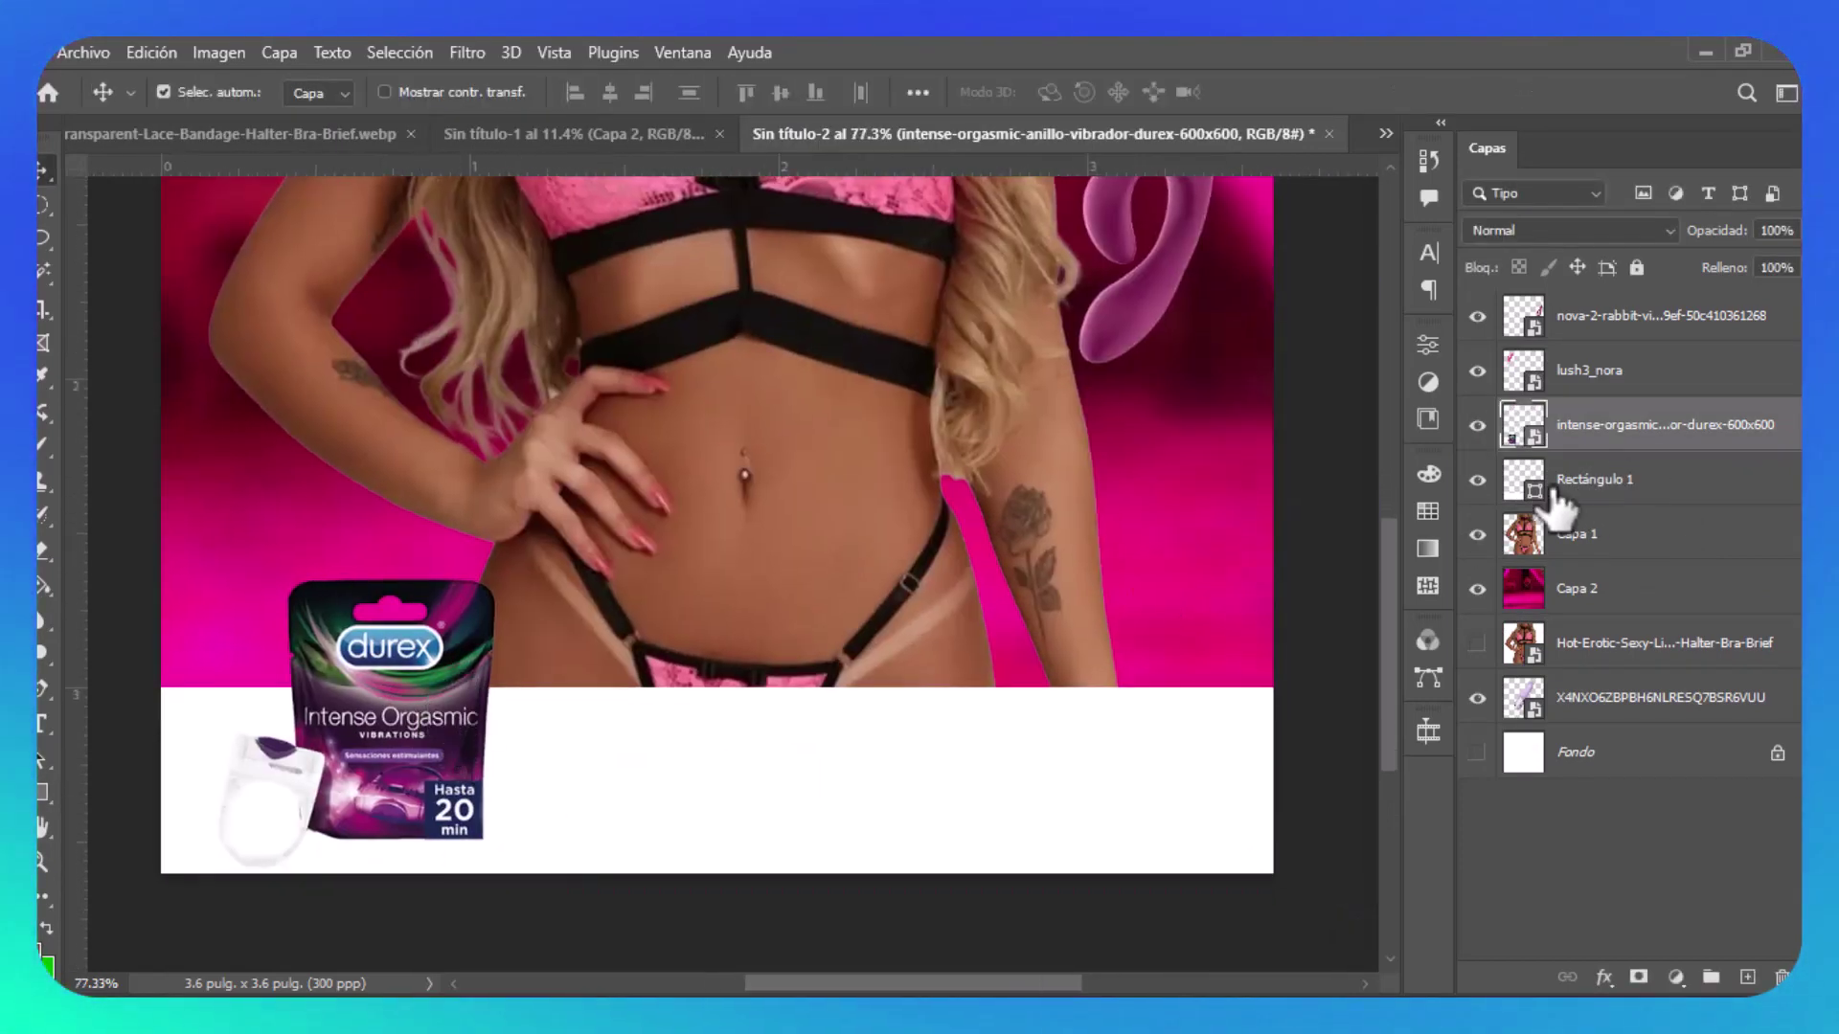
{"action": "double_click", "coordinate": [1522, 479]}
{"action": "left_click", "coordinate": [481, 702]}
{"action": "left_click", "coordinate": [479, 702]}
{"action": "left_click", "coordinate": [455, 734]}
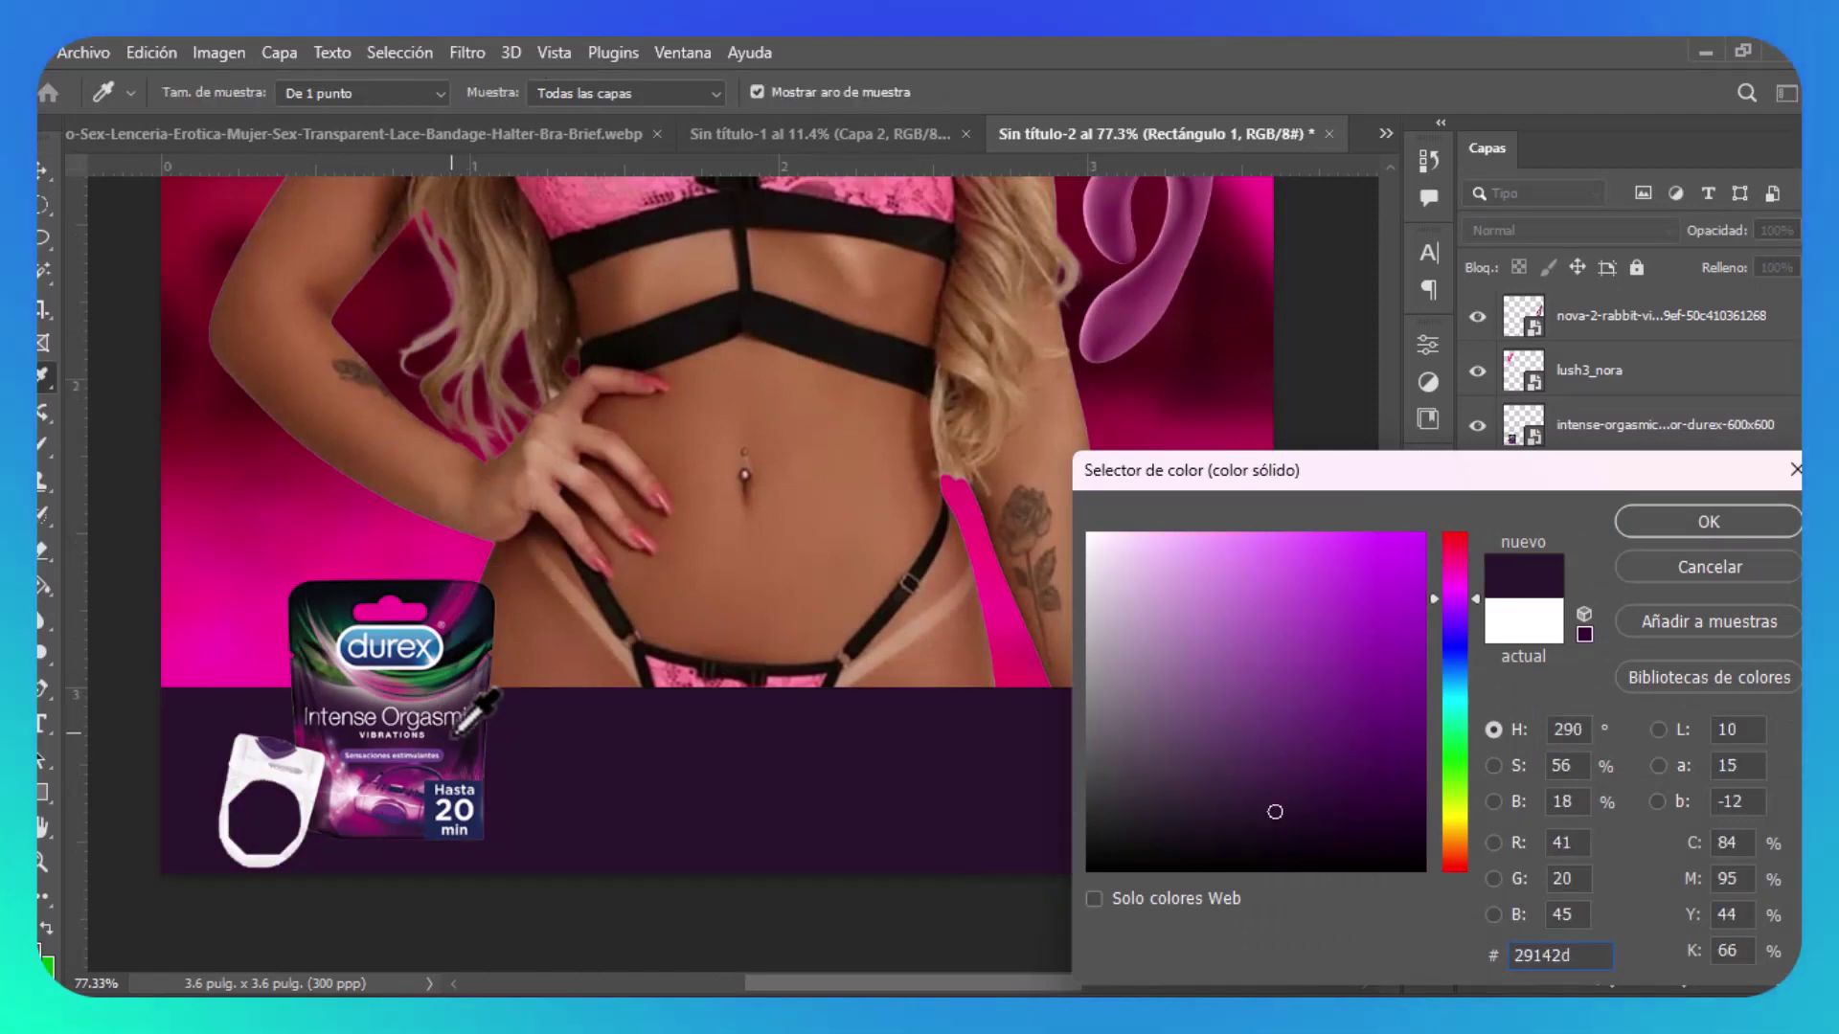
{"action": "left_click", "coordinate": [1705, 529]}
Nudge the Durex package slightly upward over the edge of the dark purple band.
{"action": "left_click_drag", "start_coordinate": [407, 742], "coordinate": [416, 722]}
{"action": "left_click_drag", "start_coordinate": [645, 719], "coordinate": [587, 693]}
{"action": "scroll", "coordinate": [639, 476], "scroll_direction": "down", "scroll_amount": 1}
{"action": "left_click_drag", "start_coordinate": [638, 476], "coordinate": [795, 824]}
{"action": "scroll", "coordinate": [697, 728], "scroll_direction": "up", "scroll_amount": 1}
{"action": "scroll", "coordinate": [697, 728], "scroll_direction": "down", "scroll_amount": 3}
Lower the dark purple rectangle so that it forms a thinner band along the canvas's lower edge.
{"action": "left_click", "coordinate": [943, 541]}
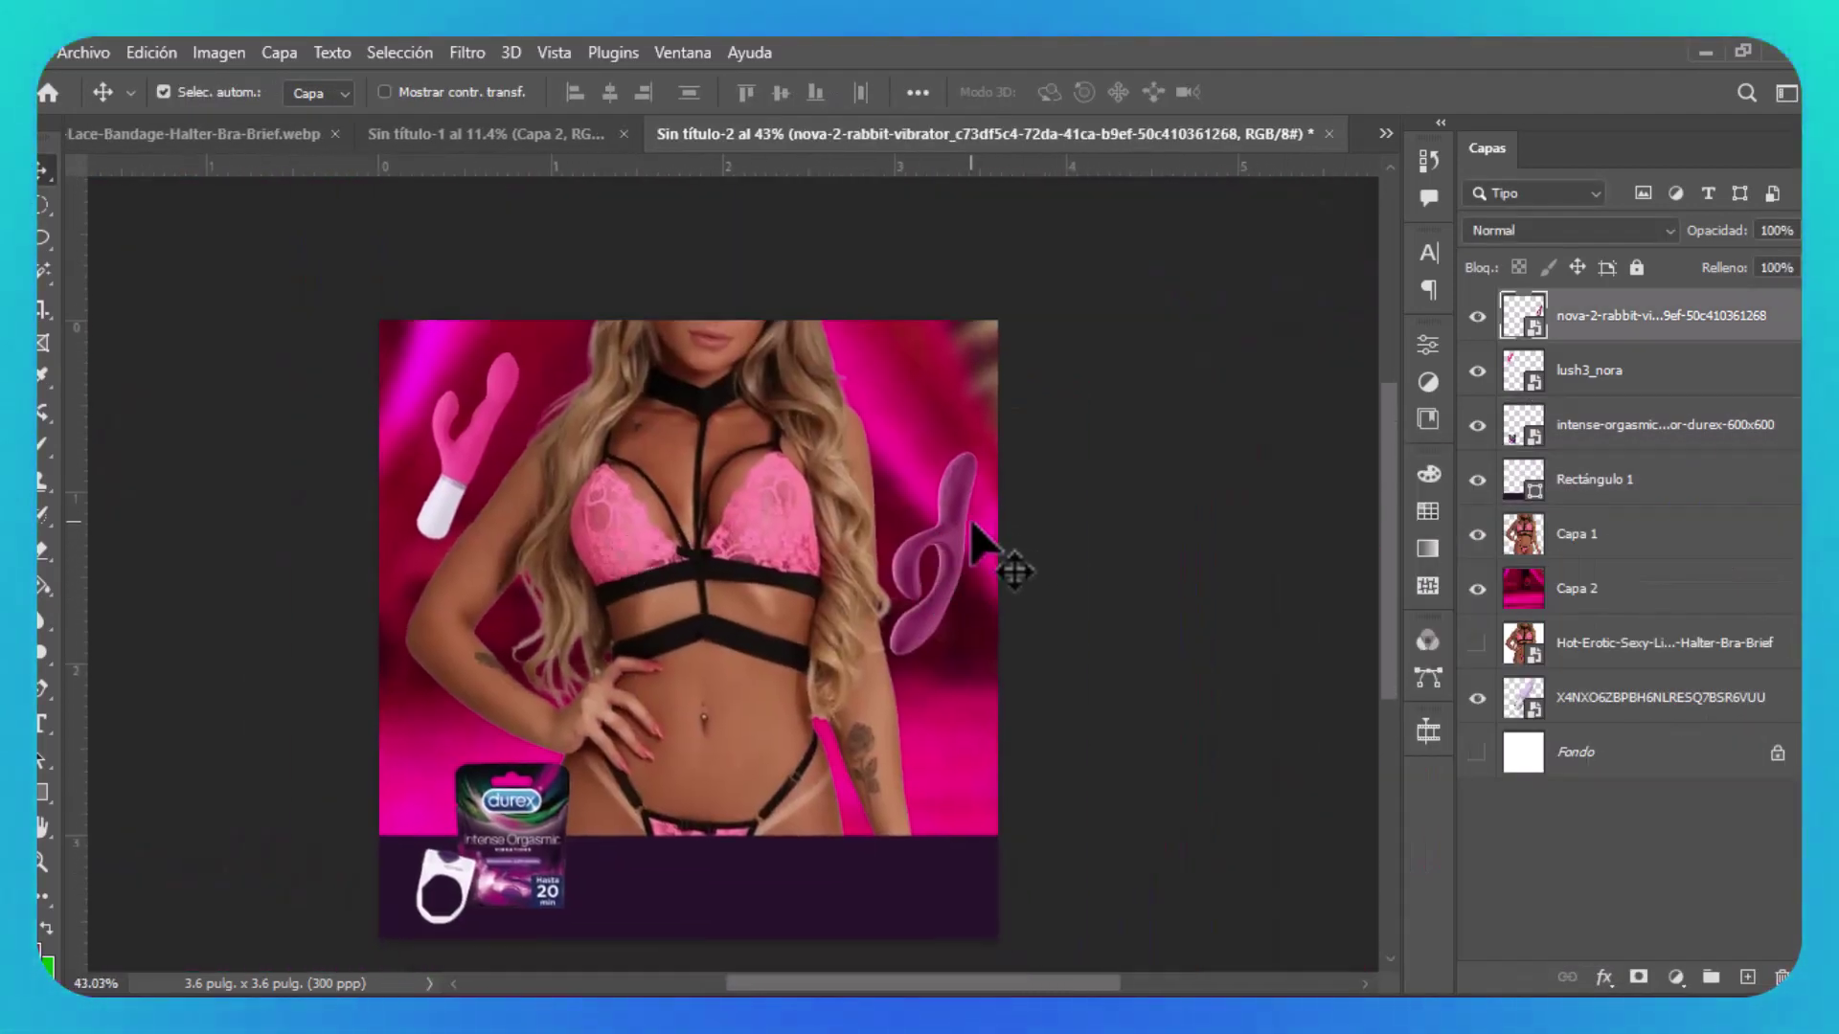
{"action": "left_click", "coordinate": [801, 469]}
{"action": "scroll", "coordinate": [938, 518], "scroll_direction": "up", "scroll_amount": 2}
{"action": "left_click_drag", "start_coordinate": [939, 517], "coordinate": [1059, 484]}
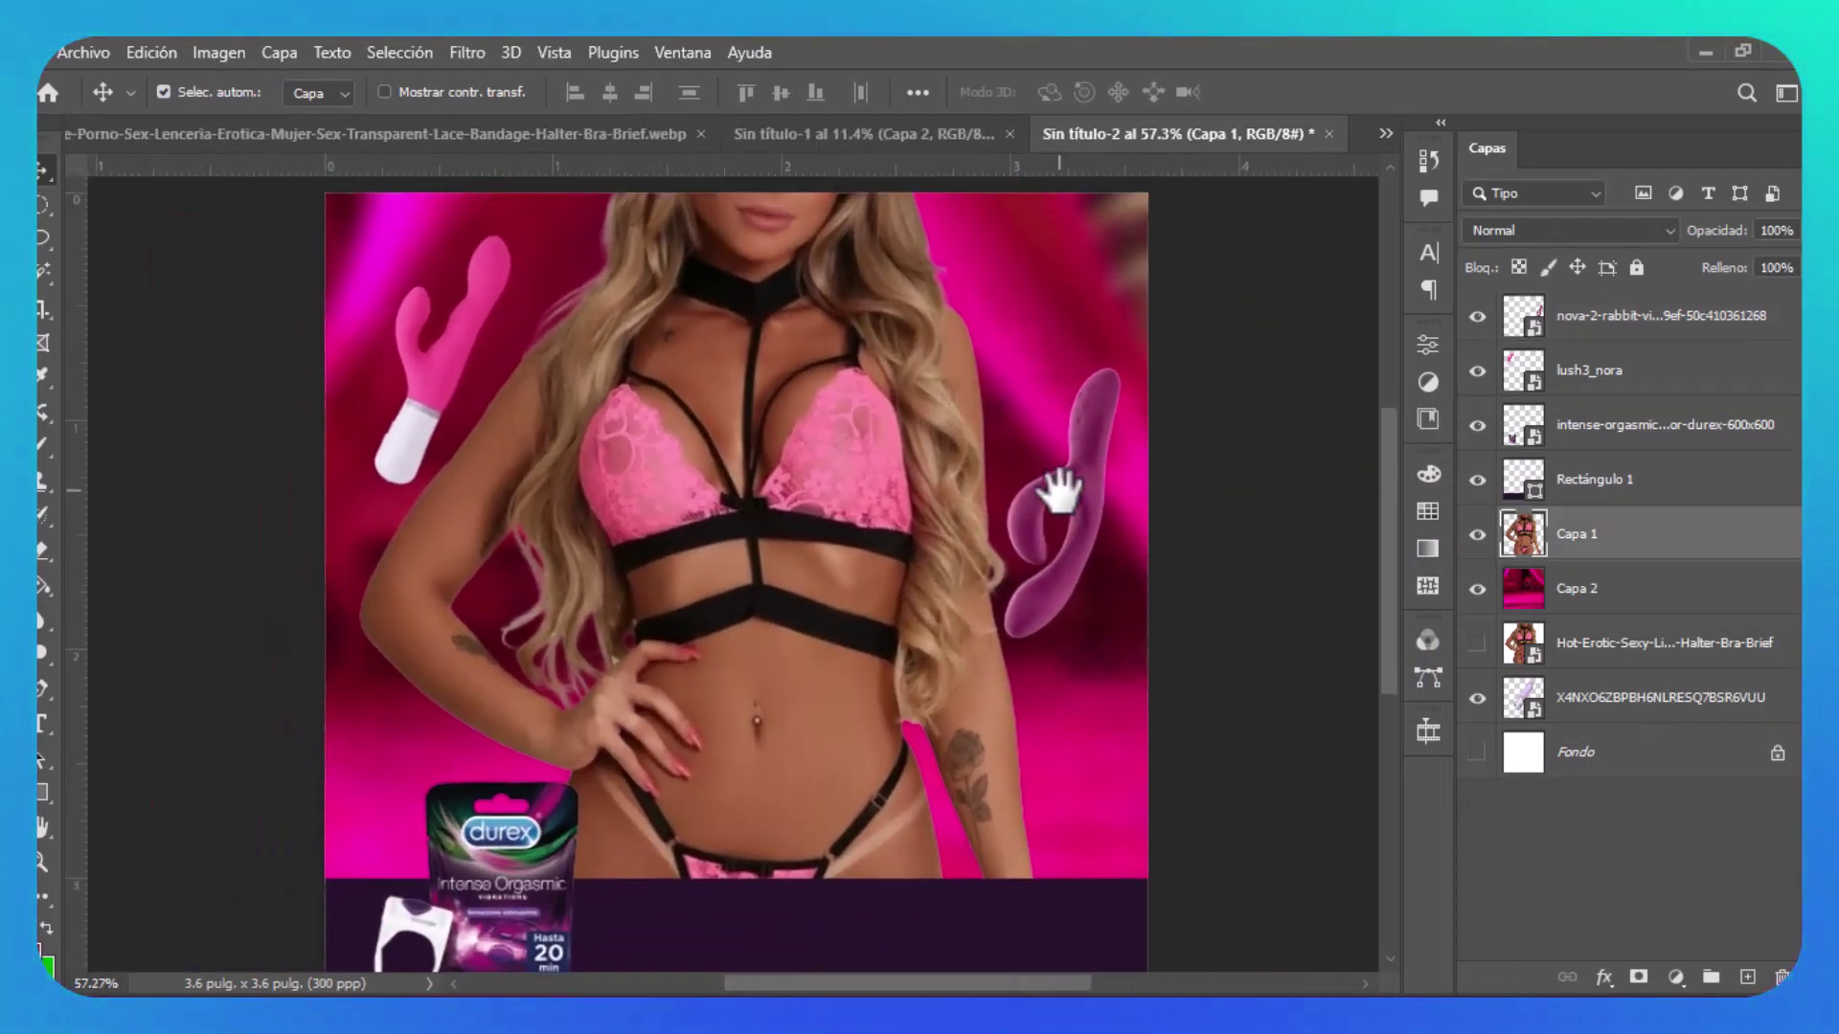
{"action": "scroll", "coordinate": [802, 727], "scroll_direction": "down", "scroll_amount": 1}
{"action": "scroll", "coordinate": [802, 743], "scroll_direction": "up", "scroll_amount": 1}
{"action": "left_click_drag", "start_coordinate": [841, 883], "coordinate": [841, 905]}
Raise the model cut-out so it rests on the dark band and scale it down slightly.
{"action": "left_click_drag", "start_coordinate": [742, 632], "coordinate": [804, 669]}
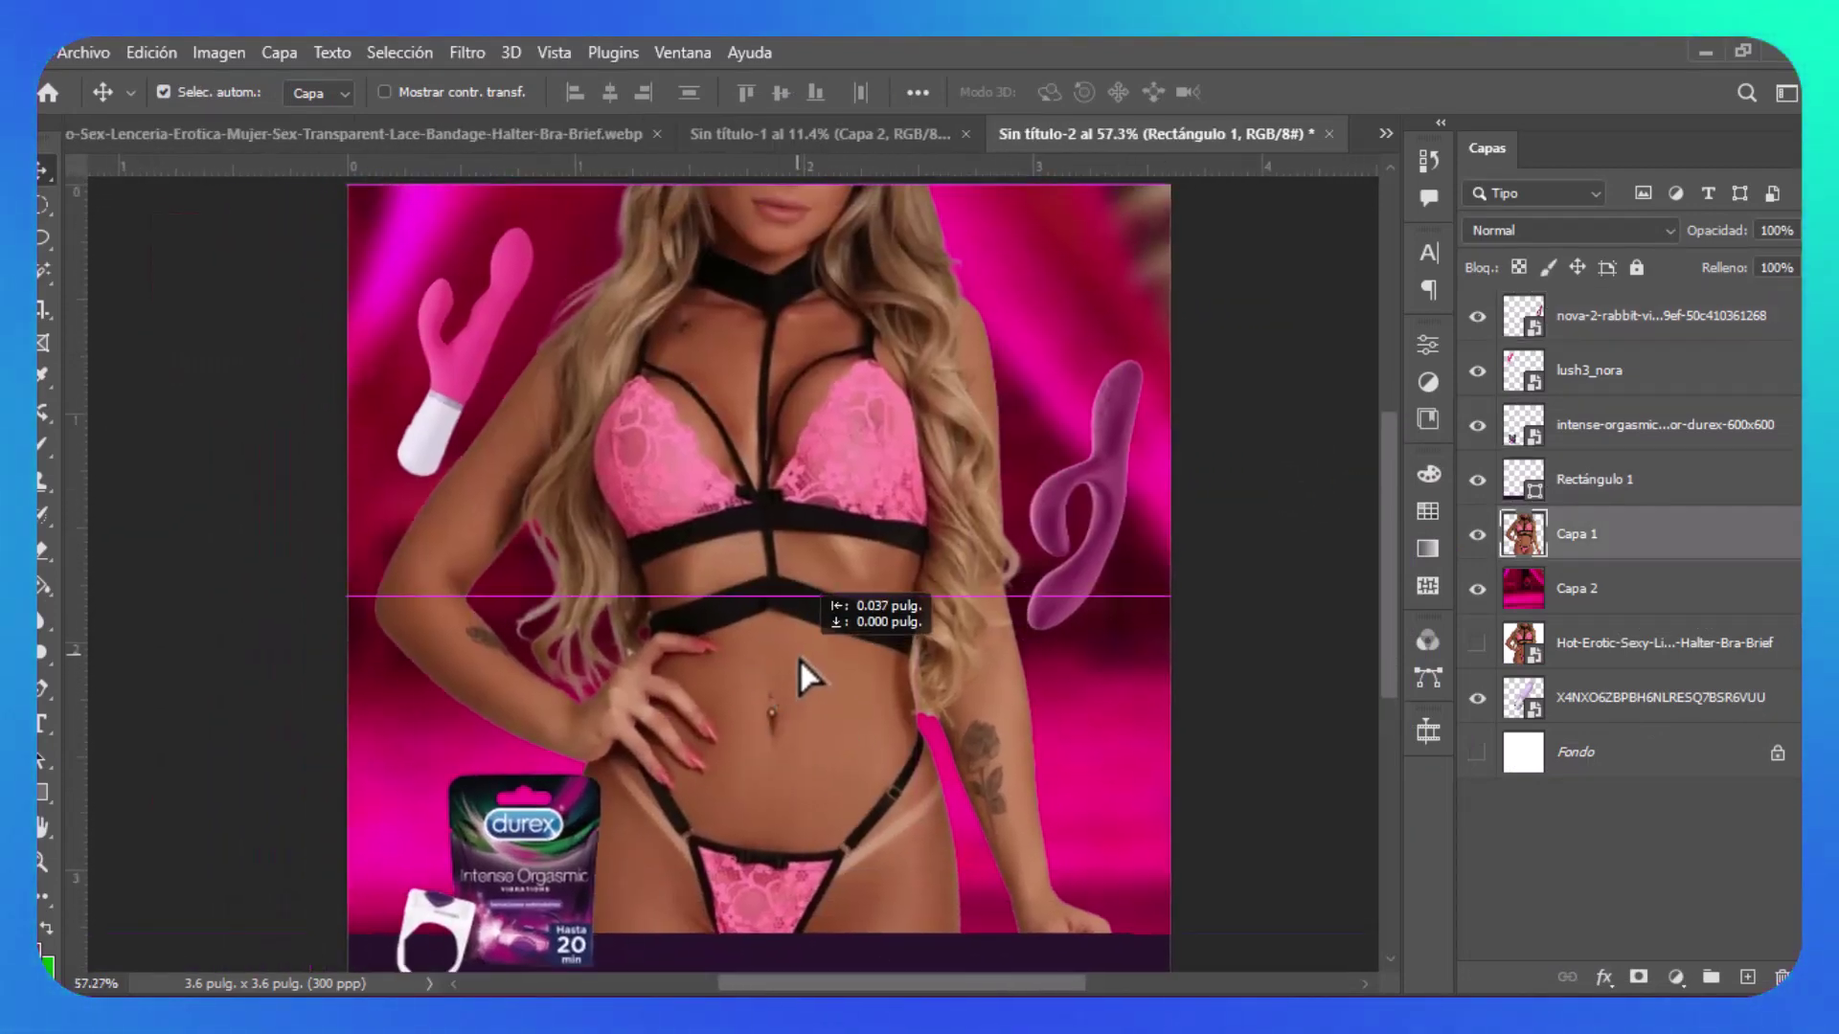
{"action": "scroll", "coordinate": [805, 669], "scroll_direction": "down", "scroll_amount": 2}
{"action": "left_click_drag", "start_coordinate": [507, 661], "coordinate": [492, 641]}
{"action": "scroll", "coordinate": [855, 504], "scroll_direction": "down", "scroll_amount": 1}
{"action": "left_click_drag", "start_coordinate": [852, 505], "coordinate": [846, 467]}
{"action": "scroll", "coordinate": [975, 584], "scroll_direction": "down", "scroll_amount": 1}
{"action": "key", "text": "ctrl+t"}
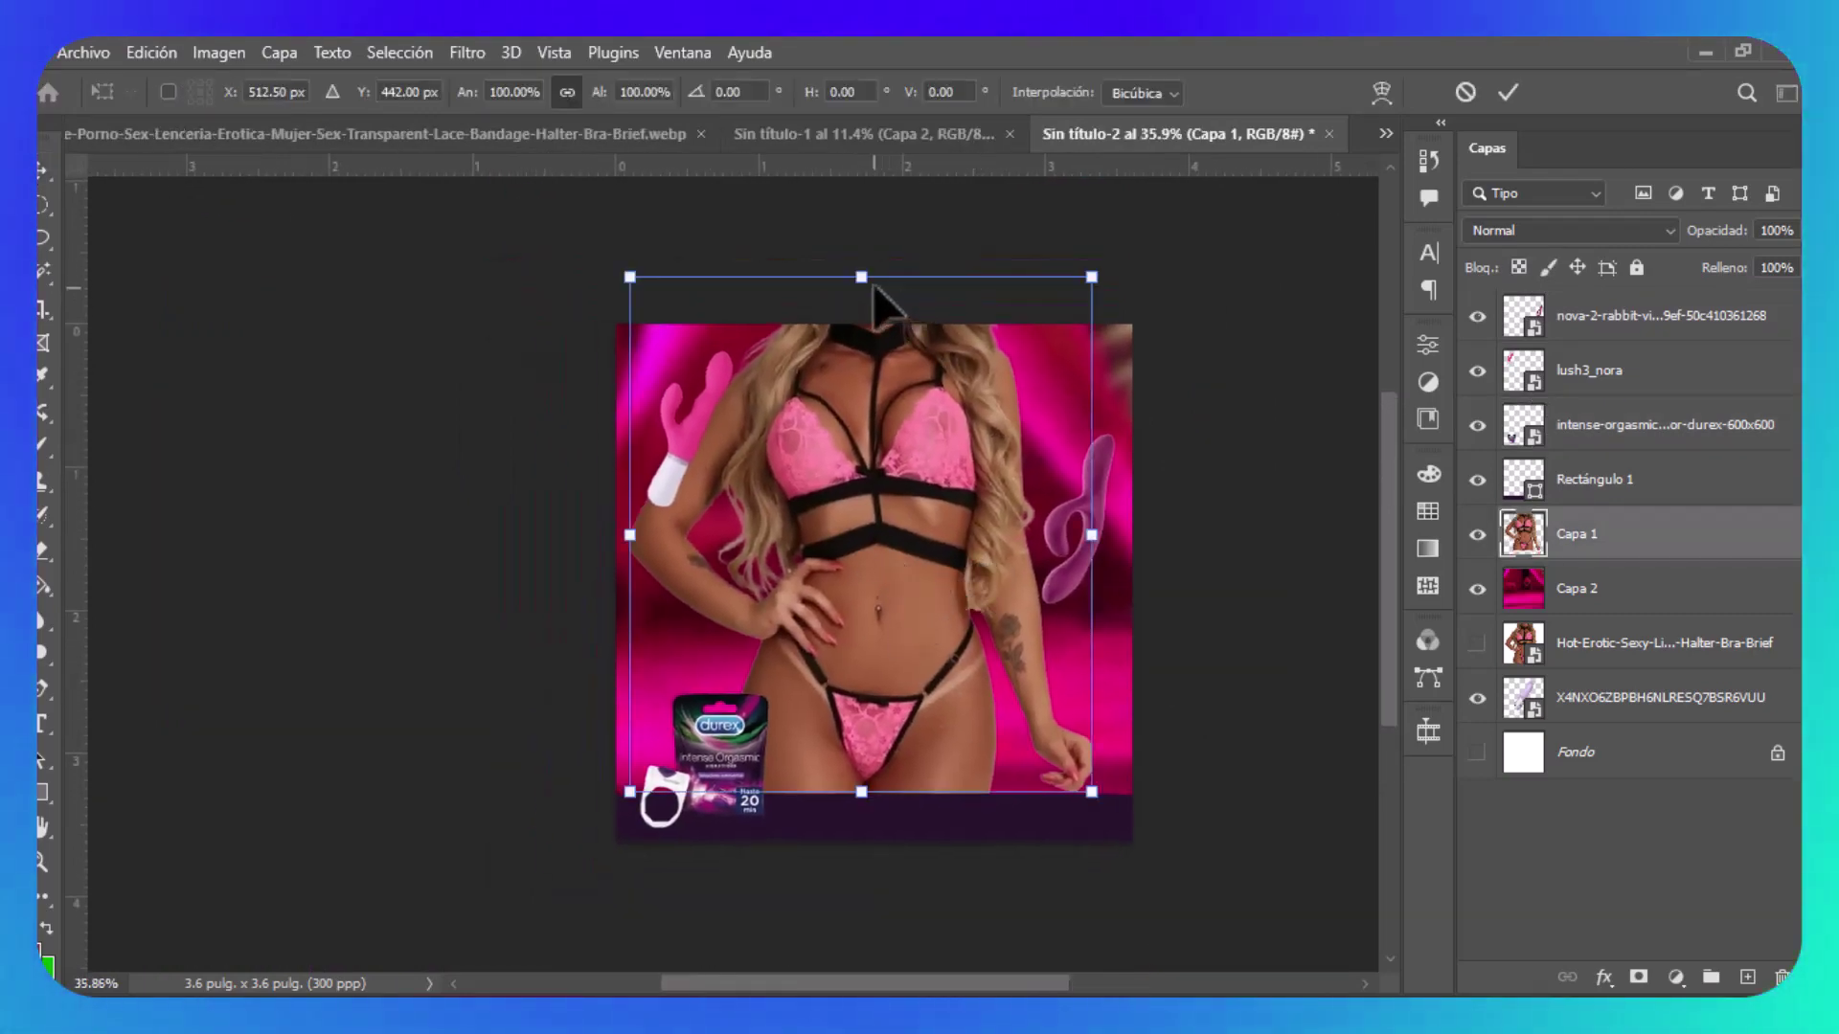
{"action": "left_click_drag", "start_coordinate": [866, 282], "coordinate": [866, 320]}
{"action": "key", "text": "Return"}
Scale the nova-2-rabbit product to 11.25% at a rotation of 8.83° beside the model's tattooed arm.
{"action": "scroll", "coordinate": [1113, 661], "scroll_direction": "up", "scroll_amount": 4}
{"action": "scroll", "coordinate": [1114, 507], "scroll_direction": "down", "scroll_amount": 3}
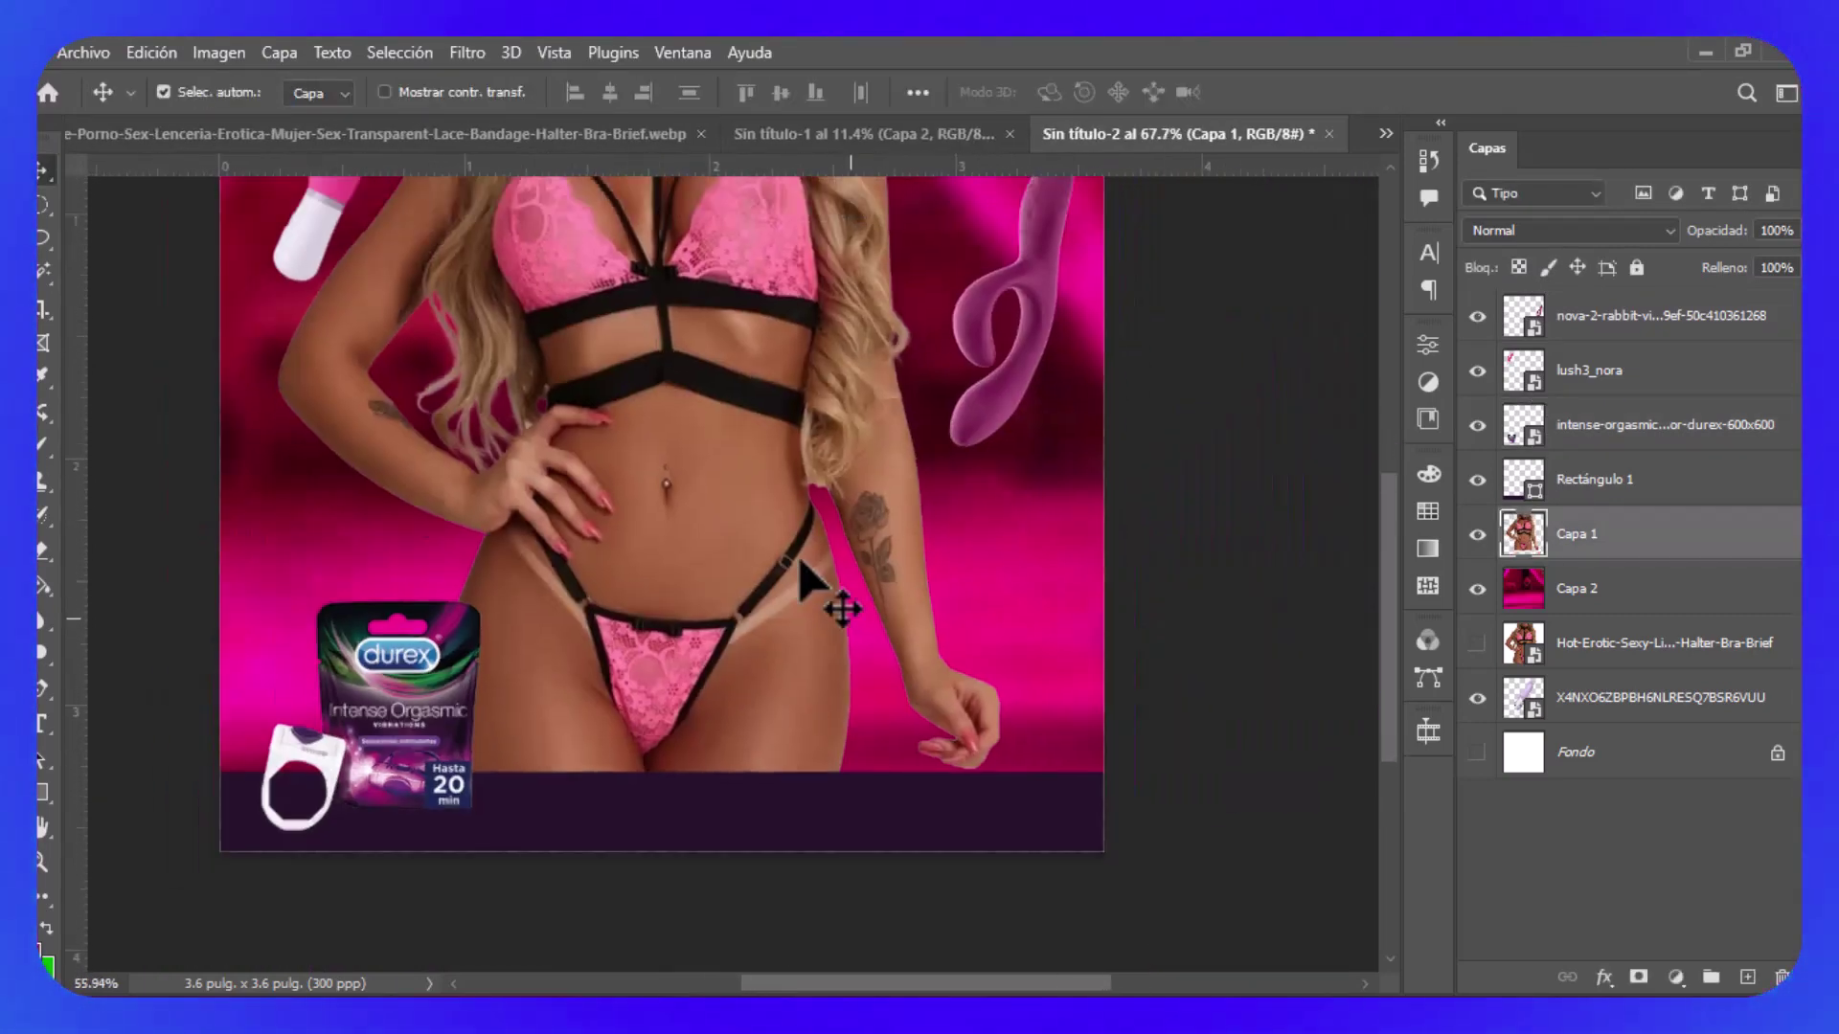
{"action": "left_click", "coordinate": [1035, 498]}
{"action": "key", "text": "ctrl+t"}
{"action": "left_click_drag", "start_coordinate": [1135, 321], "coordinate": [1099, 342]}
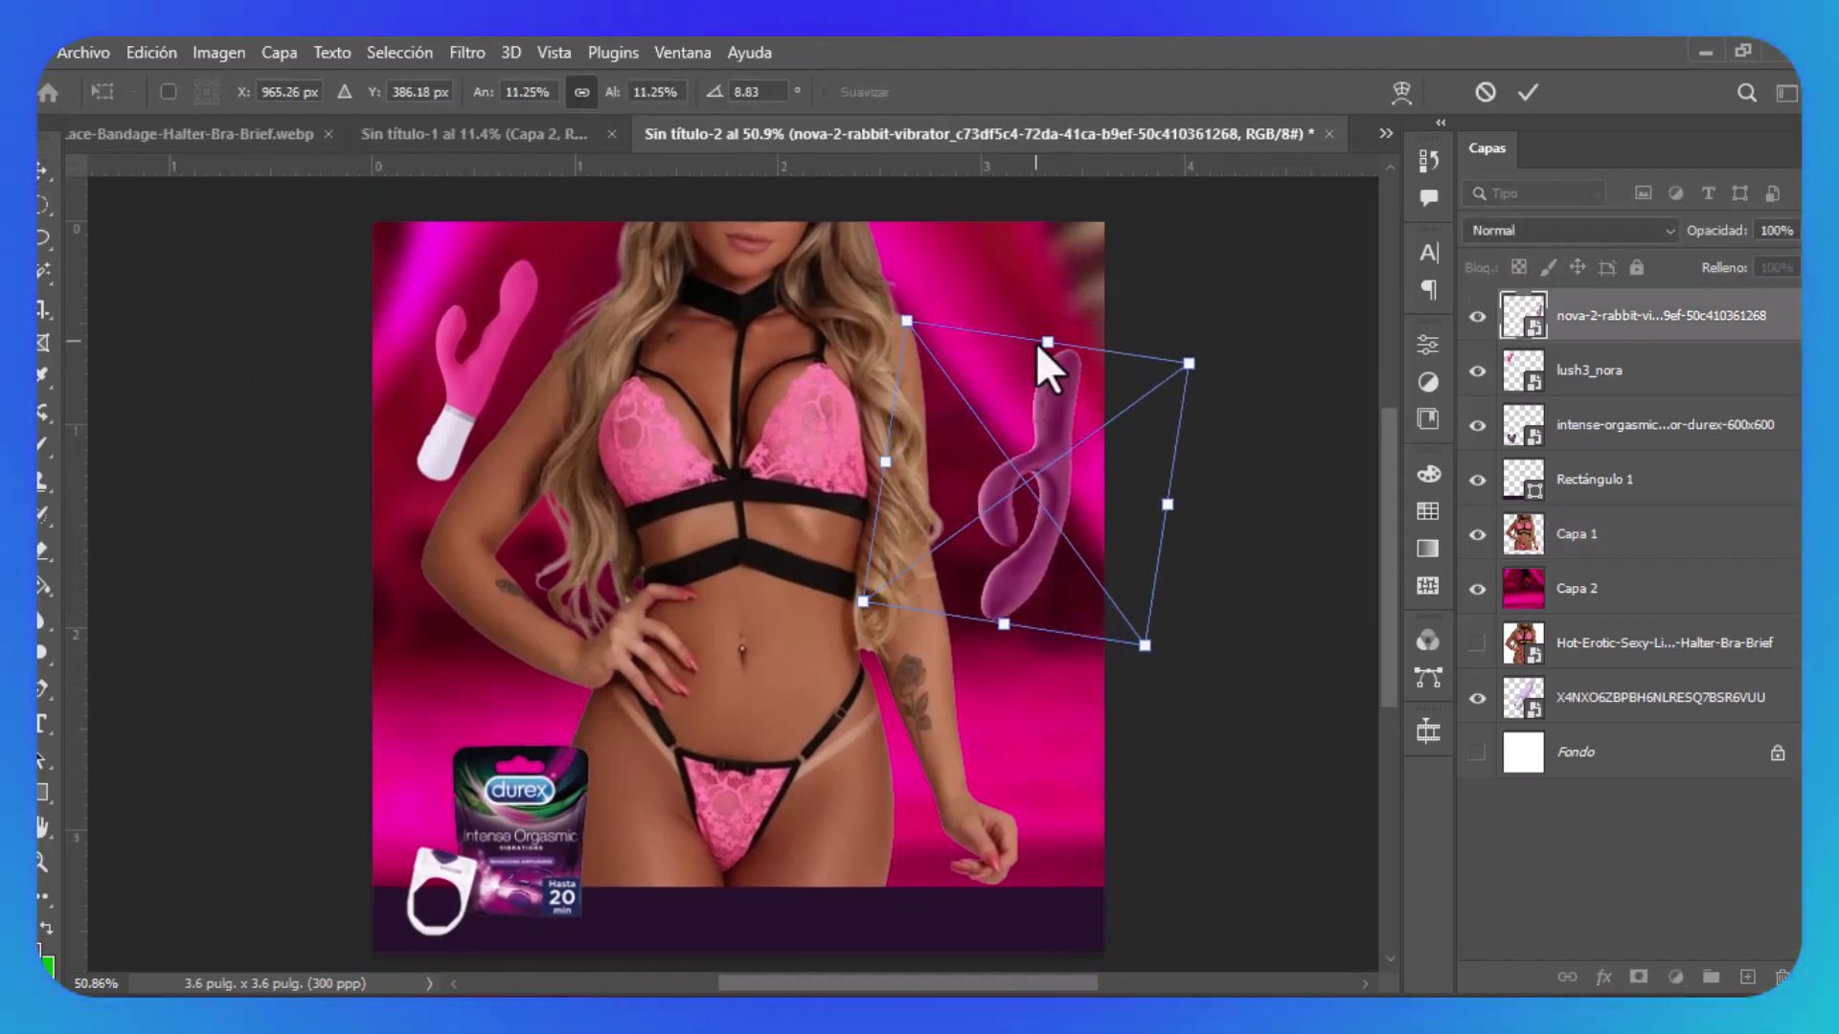
{"action": "key", "text": "Return"}
Duplicate the lush3_nora product layer.
{"action": "left_click", "coordinate": [477, 358]}
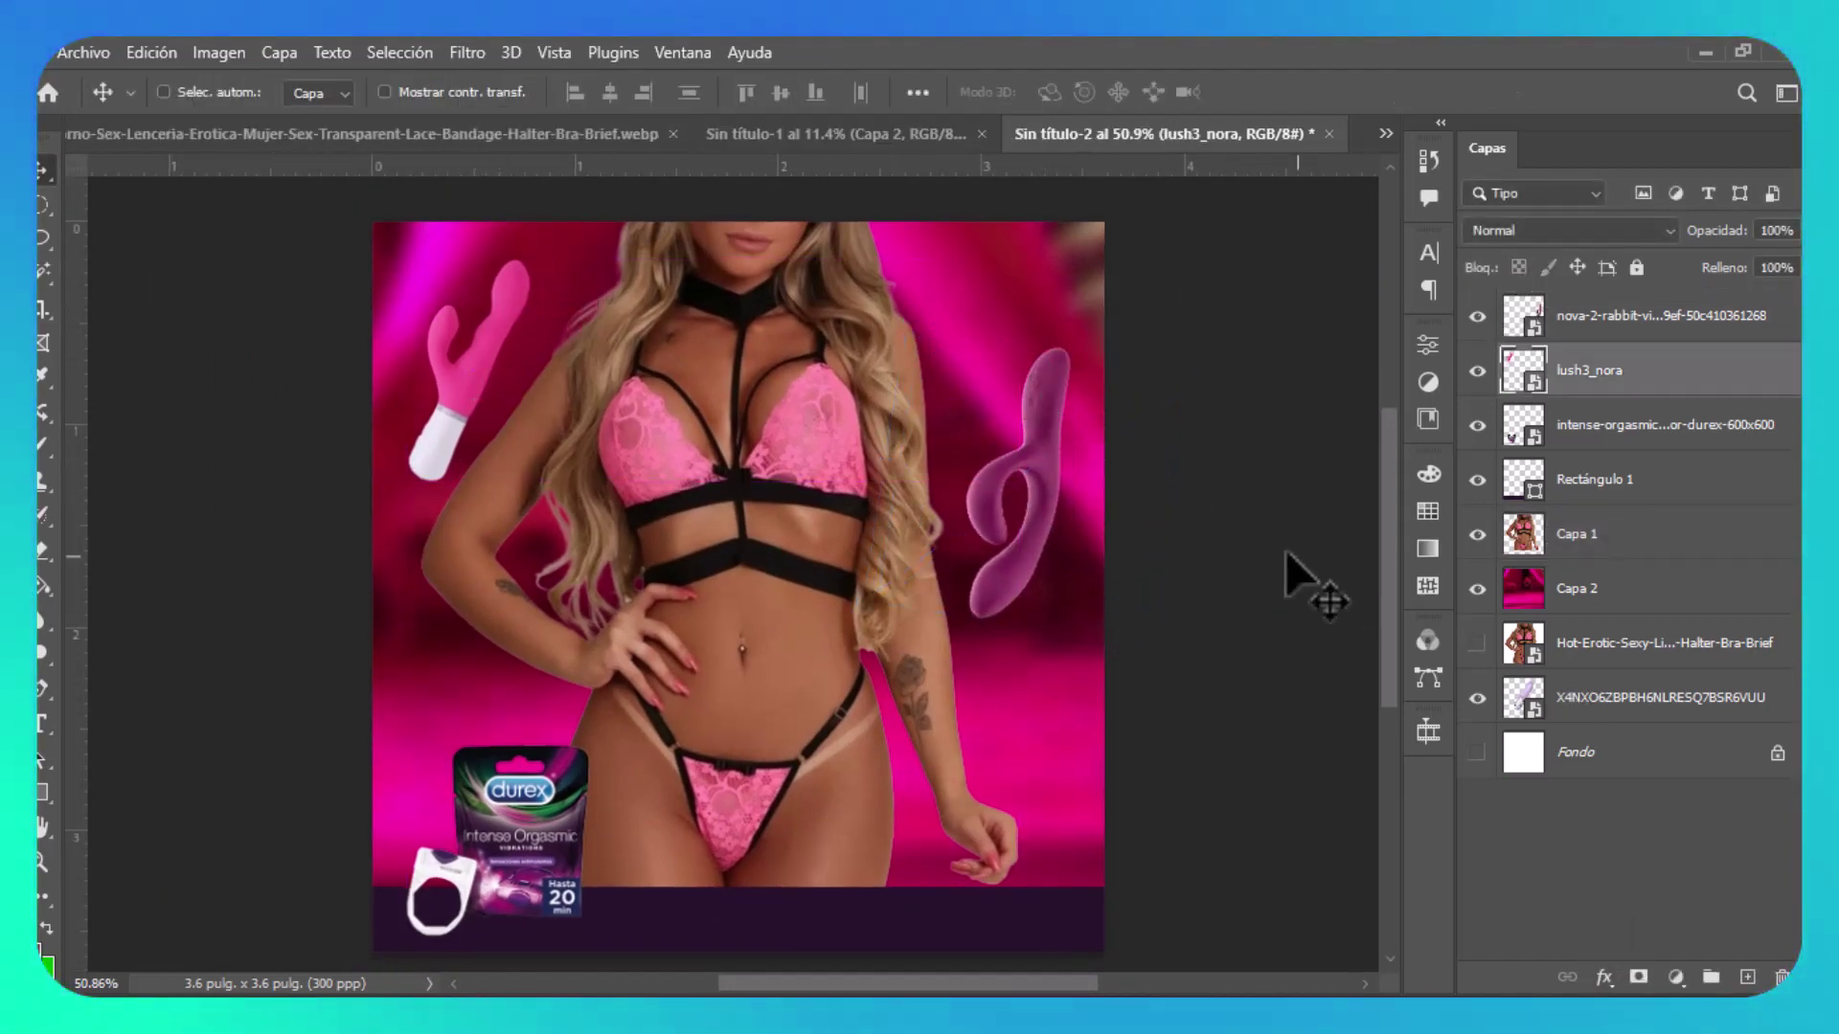
{"action": "key", "text": "ctrl+j"}
{"action": "key", "text": "ctrl+t"}
{"action": "left_click_drag", "start_coordinate": [484, 156], "coordinate": [536, 182]}
{"action": "left_click_drag", "start_coordinate": [657, 451], "coordinate": [776, 527]}
{"action": "key", "text": "Escape"}
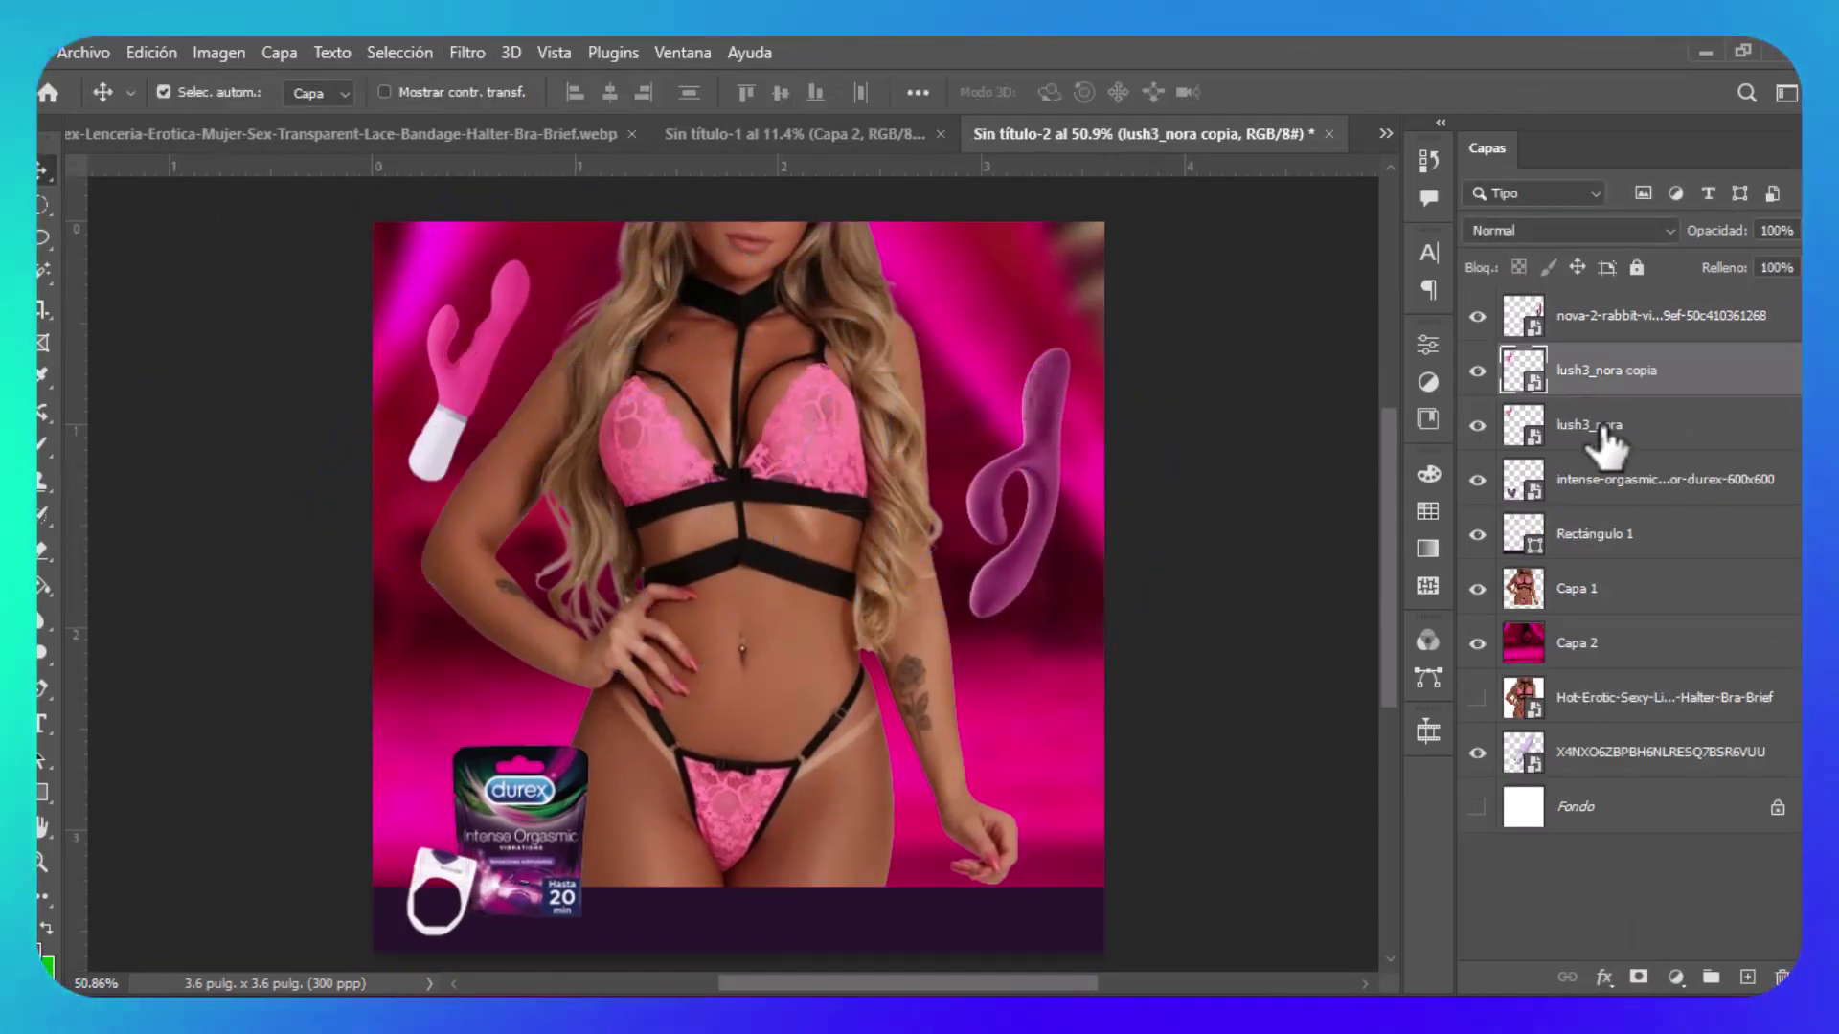
Enlarge the original lush3_nora product behind its copy and apply the Gaussian blur to it.
{"action": "left_click", "coordinate": [1589, 424]}
{"action": "key", "text": "ctrl+t"}
{"action": "left_click_drag", "start_coordinate": [575, 402], "coordinate": [533, 361]}
{"action": "key", "text": "Return"}
{"action": "left_click", "coordinate": [468, 52]}
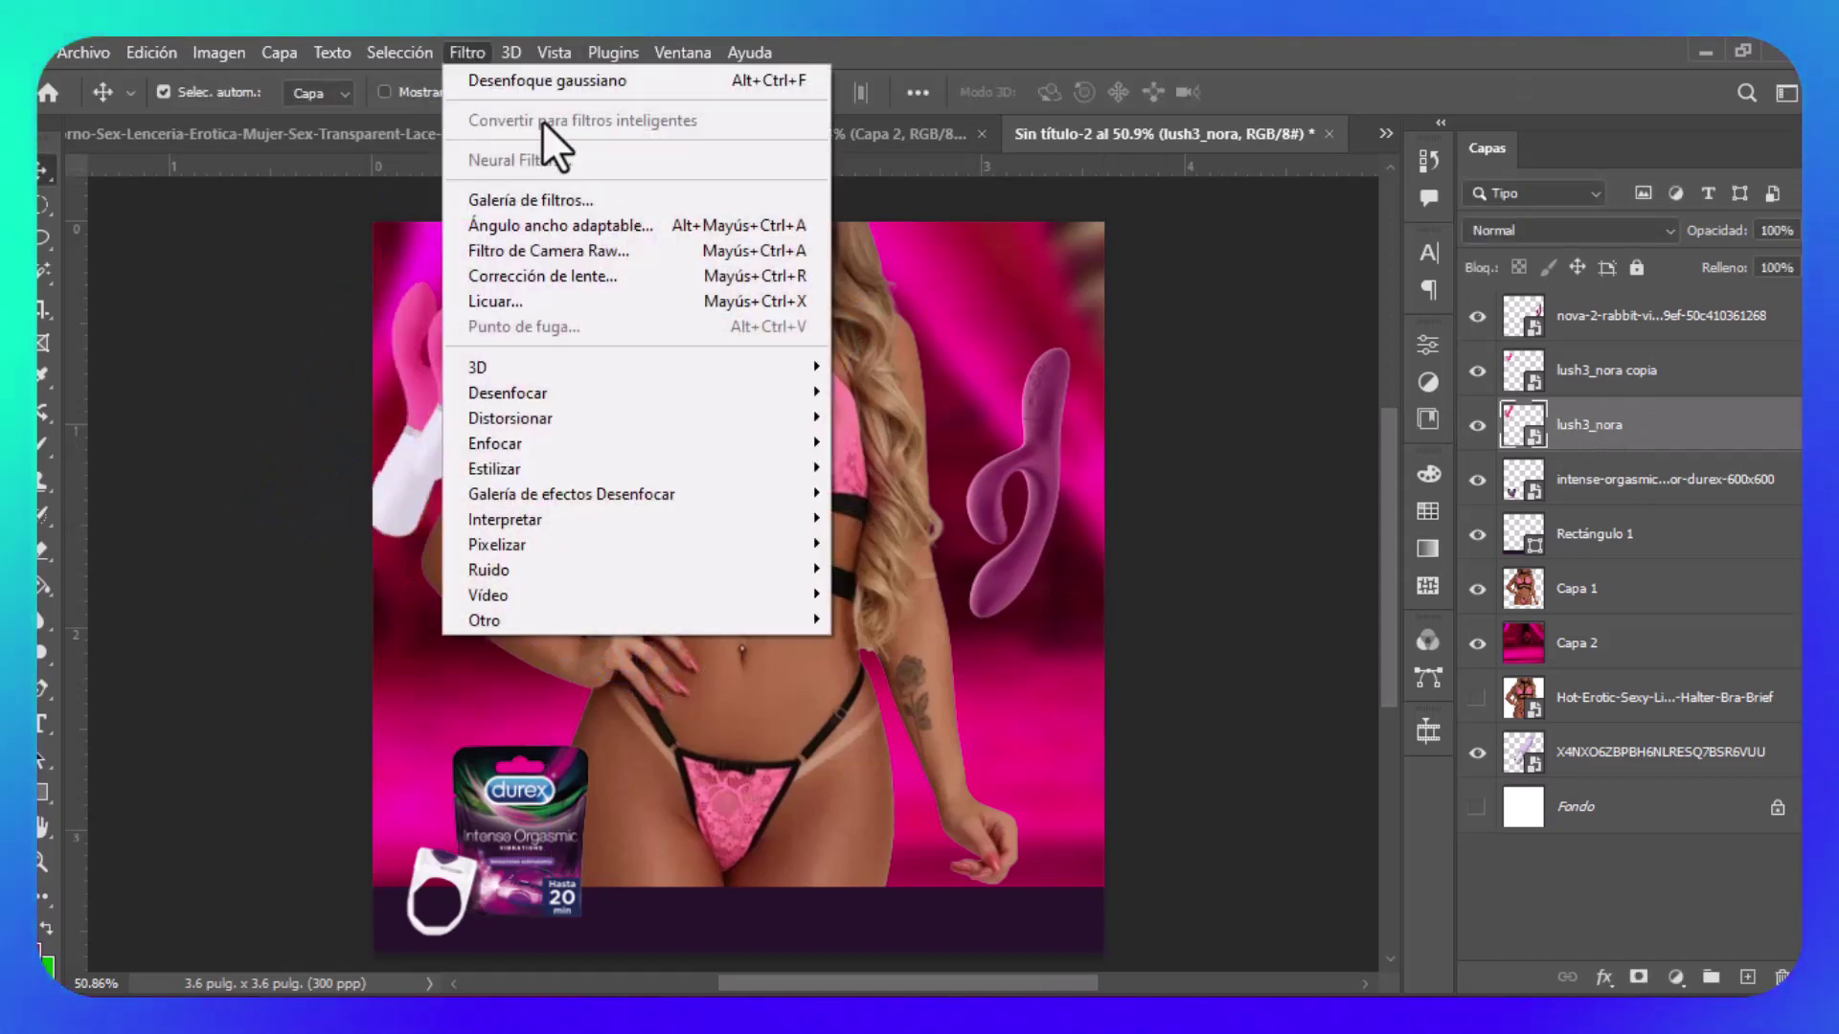
{"action": "left_click", "coordinate": [542, 79]}
{"action": "left_click", "coordinate": [1632, 200]}
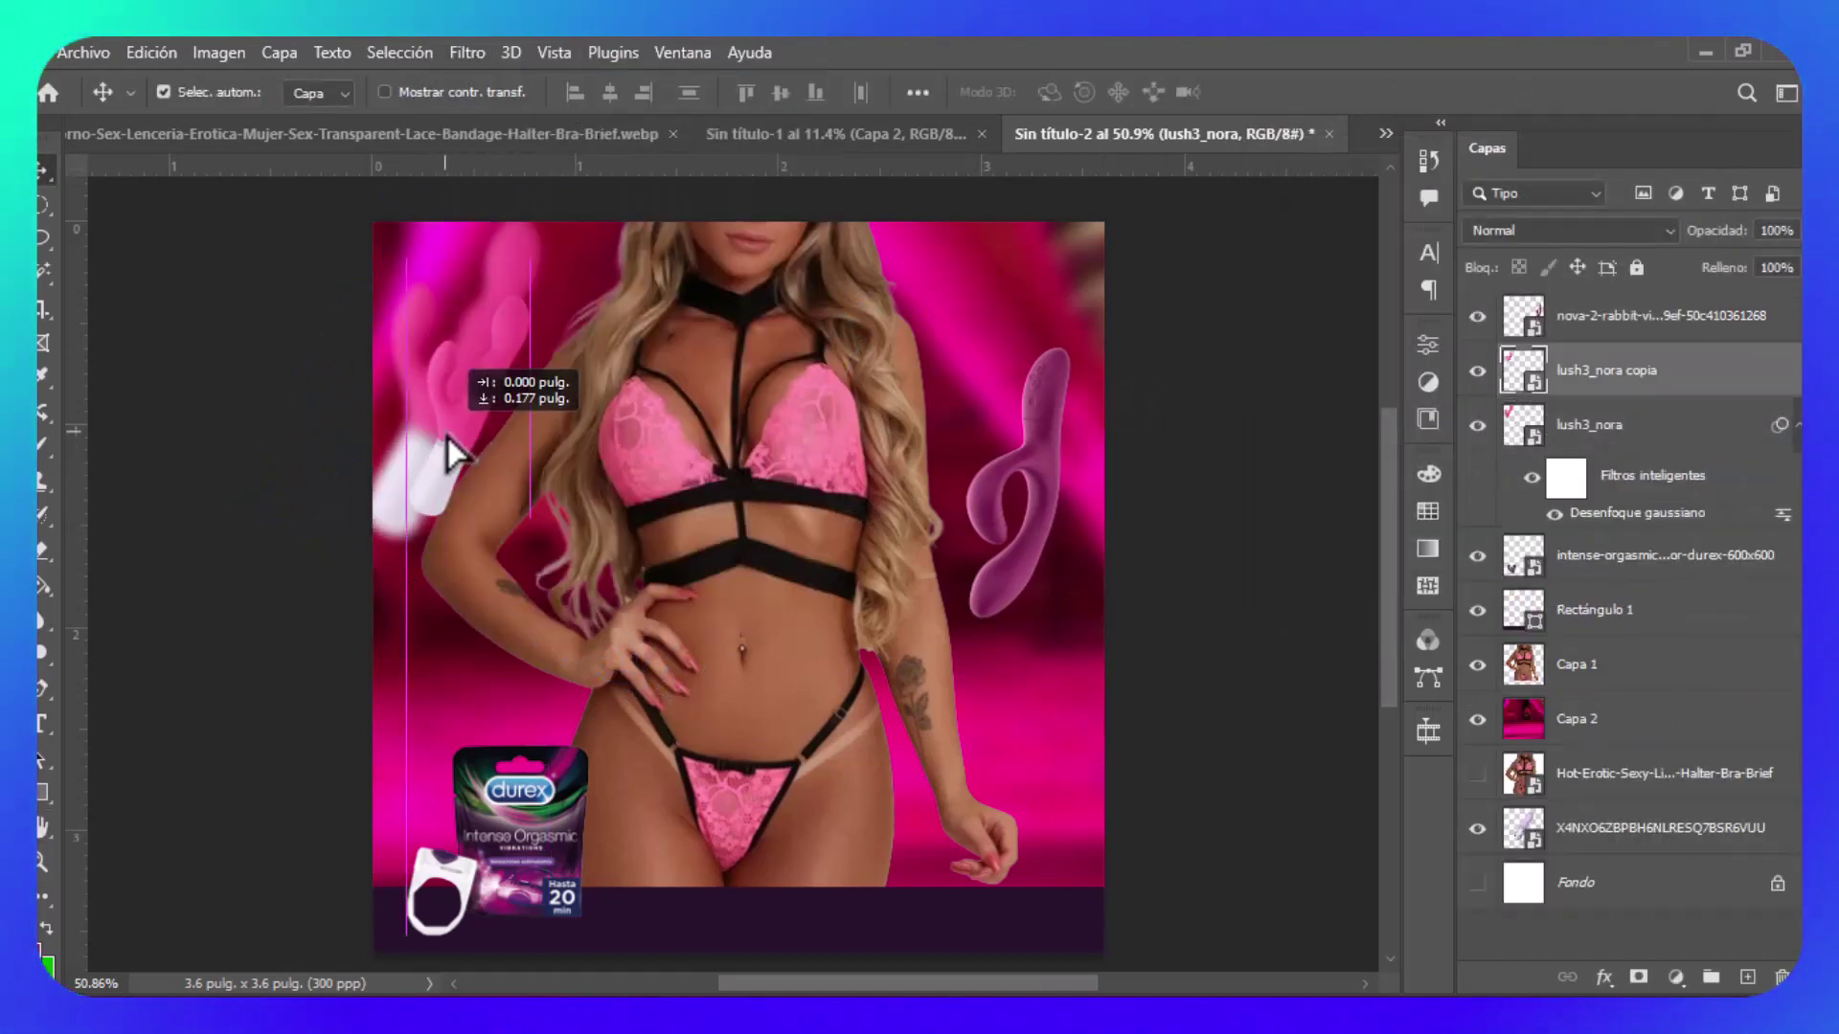
Reposition the sharp lush3_nora copy over its blurred original and duplicate the nova-2-rabbit layer.
{"action": "left_click_drag", "start_coordinate": [451, 443], "coordinate": [527, 287]}
{"action": "left_click", "coordinate": [905, 393]}
{"action": "key", "text": "ctrl+j"}
{"action": "left_click", "coordinate": [510, 52]}
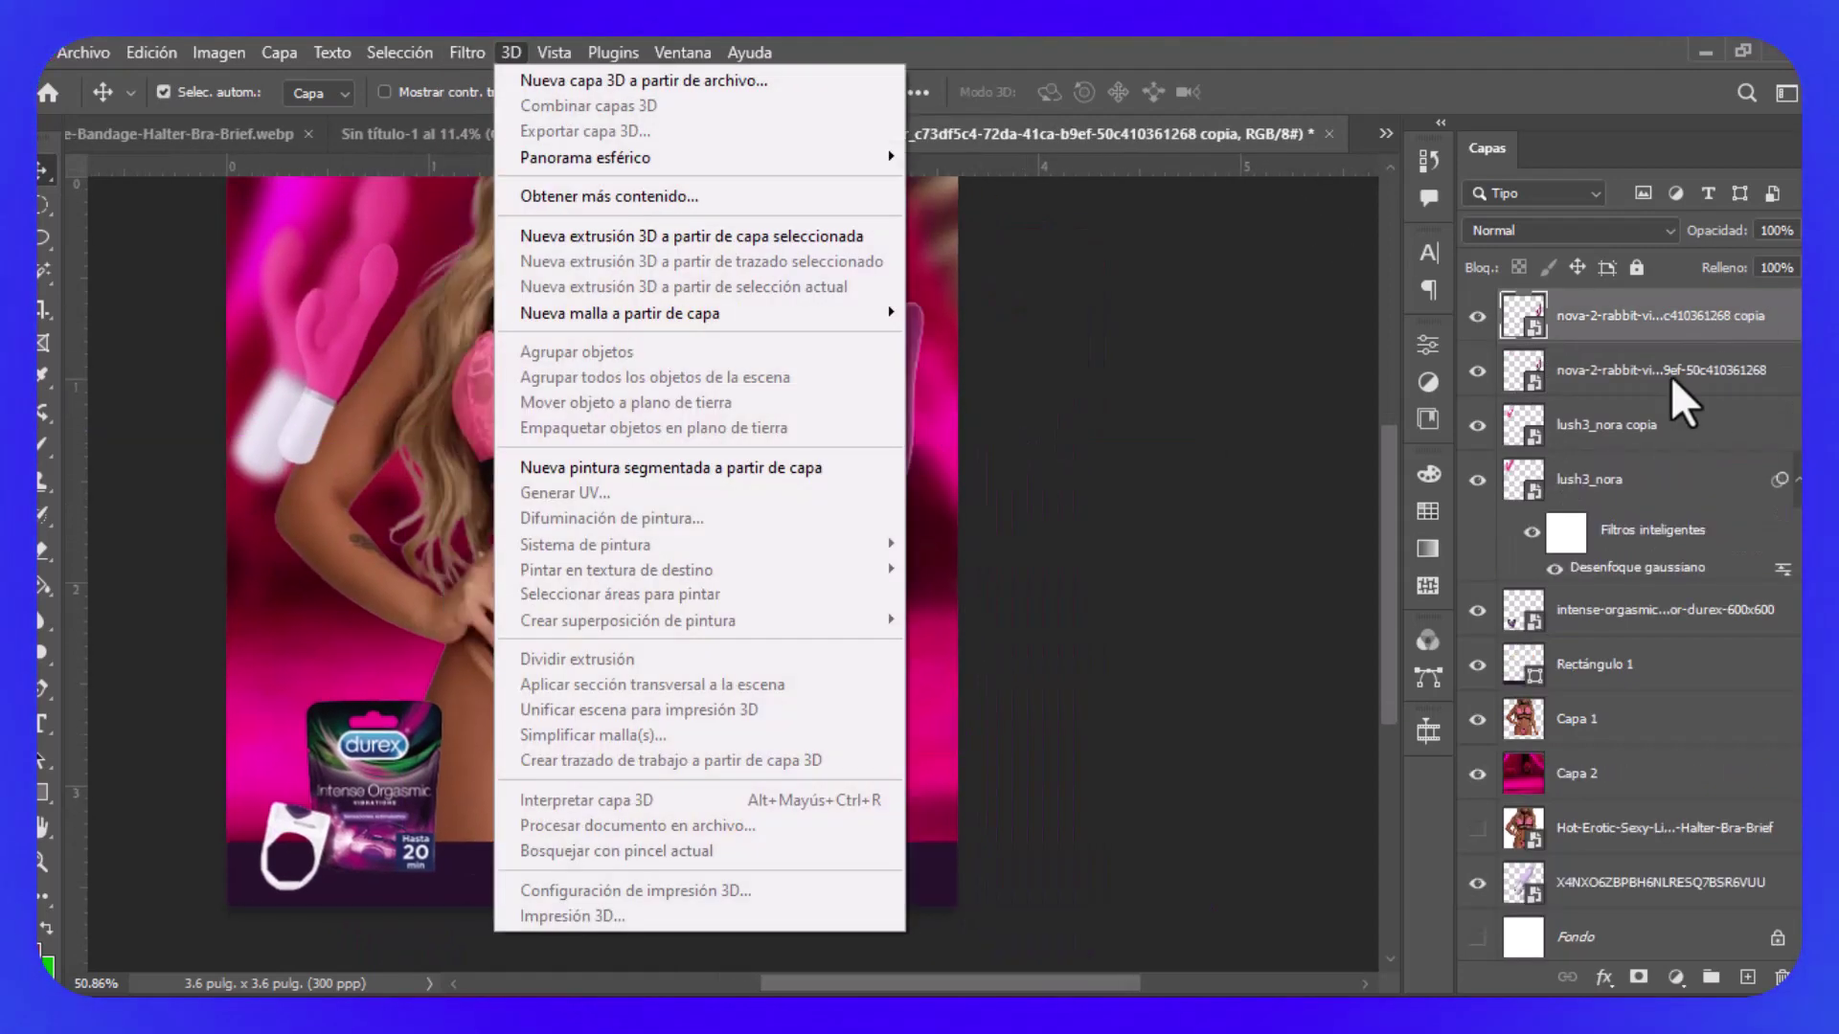
{"action": "key", "text": "Escape"}
Enlarge the original nova-2-rabbit product behind its copy and apply a Gaussian blur with a slightly increased radius.
{"action": "key", "text": "ctrl+t"}
{"action": "left_click_drag", "start_coordinate": [1027, 458], "coordinate": [962, 446]}
{"action": "key", "text": "Return"}
{"action": "left_click", "coordinate": [468, 52]}
{"action": "left_click", "coordinate": [498, 77]}
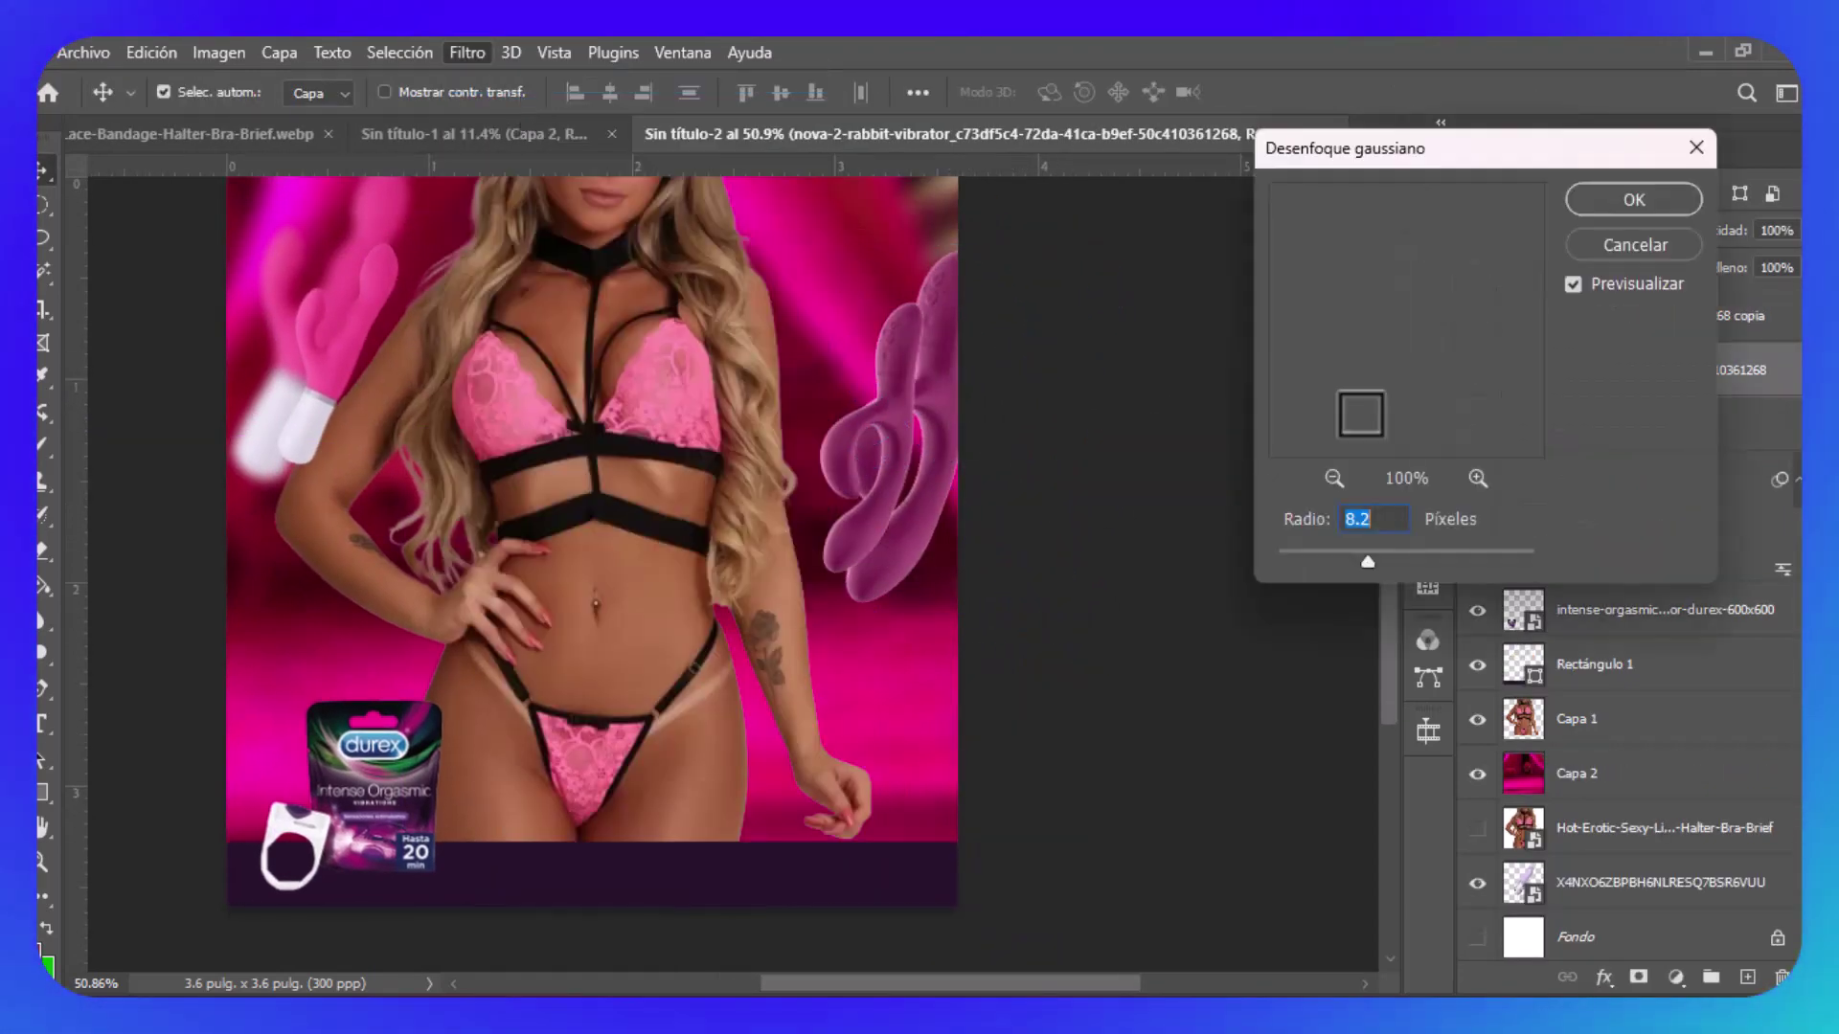
{"action": "left_click_drag", "start_coordinate": [1365, 561], "coordinate": [1379, 561]}
{"action": "key", "text": "Return"}
Paste the coloured powder explosion image as a new layer above the sharp nova-2-rabbit copy.
{"action": "left_click", "coordinate": [886, 428]}
{"action": "scroll", "coordinate": [849, 452], "scroll_direction": "left", "scroll_amount": 3}
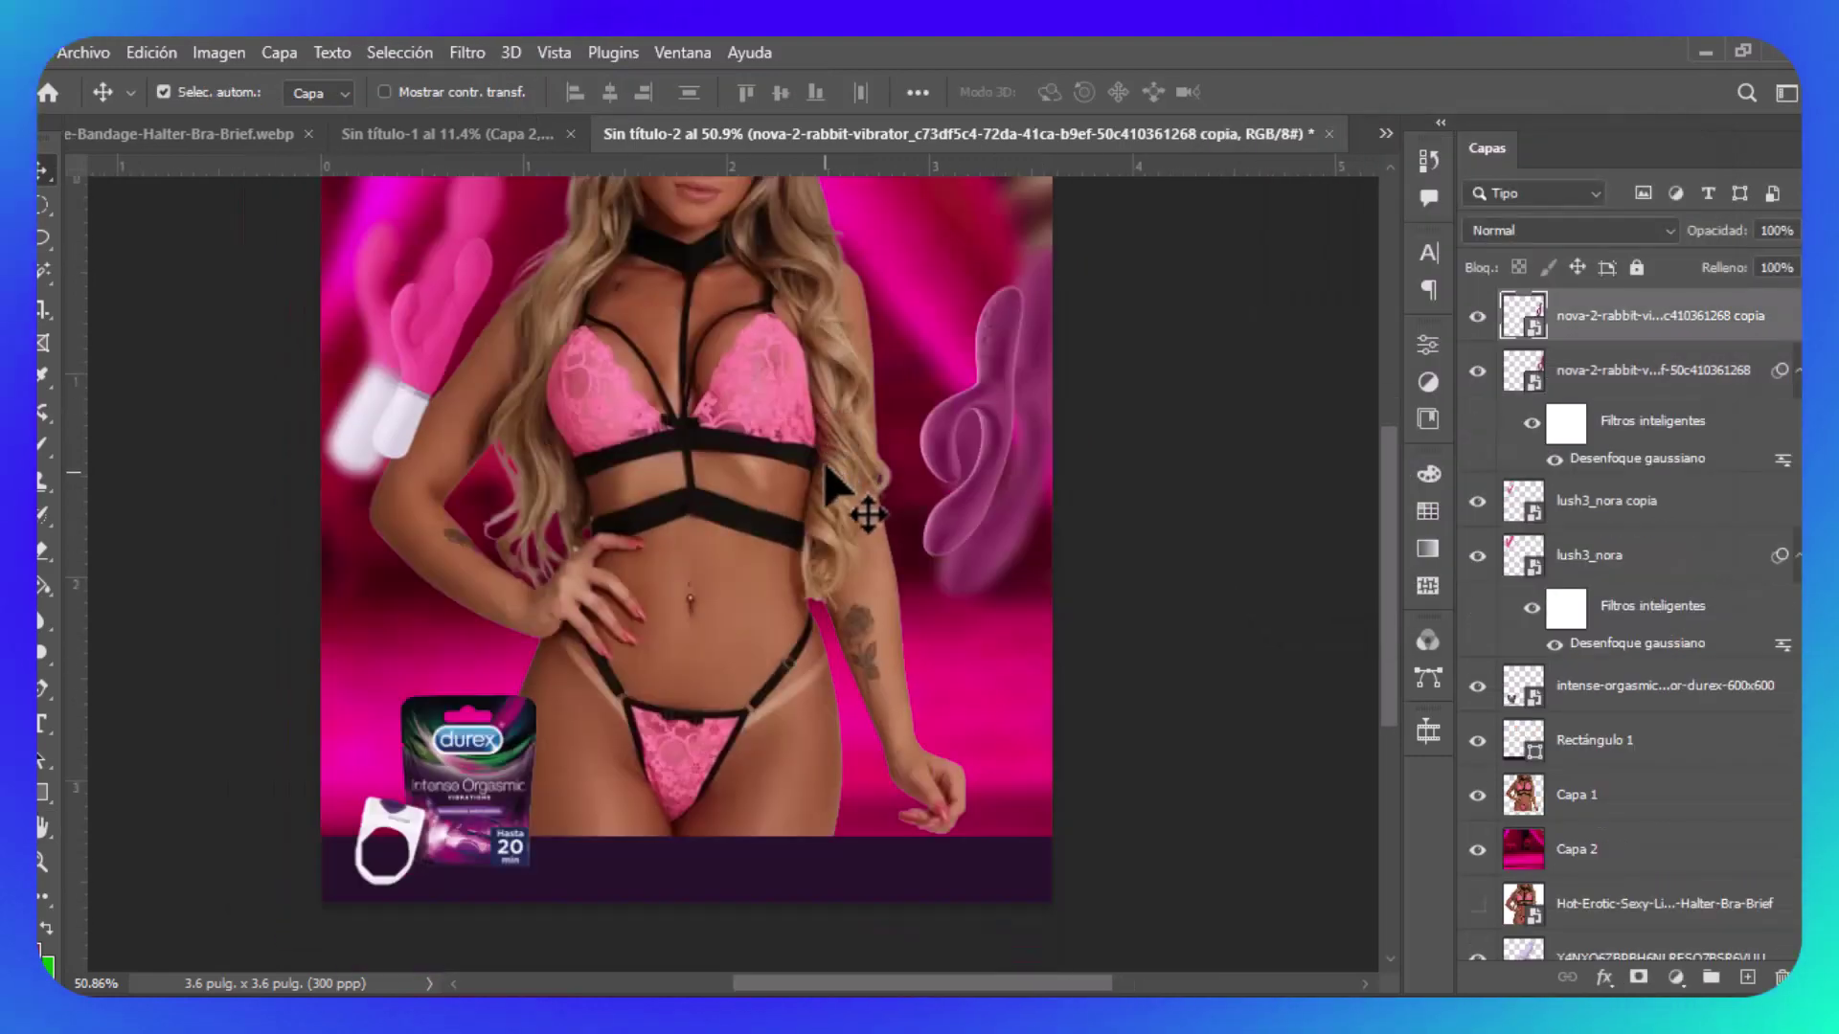
{"action": "left_click_drag", "start_coordinate": [835, 609], "coordinate": [866, 635]}
{"action": "key", "text": "ctrl+v"}
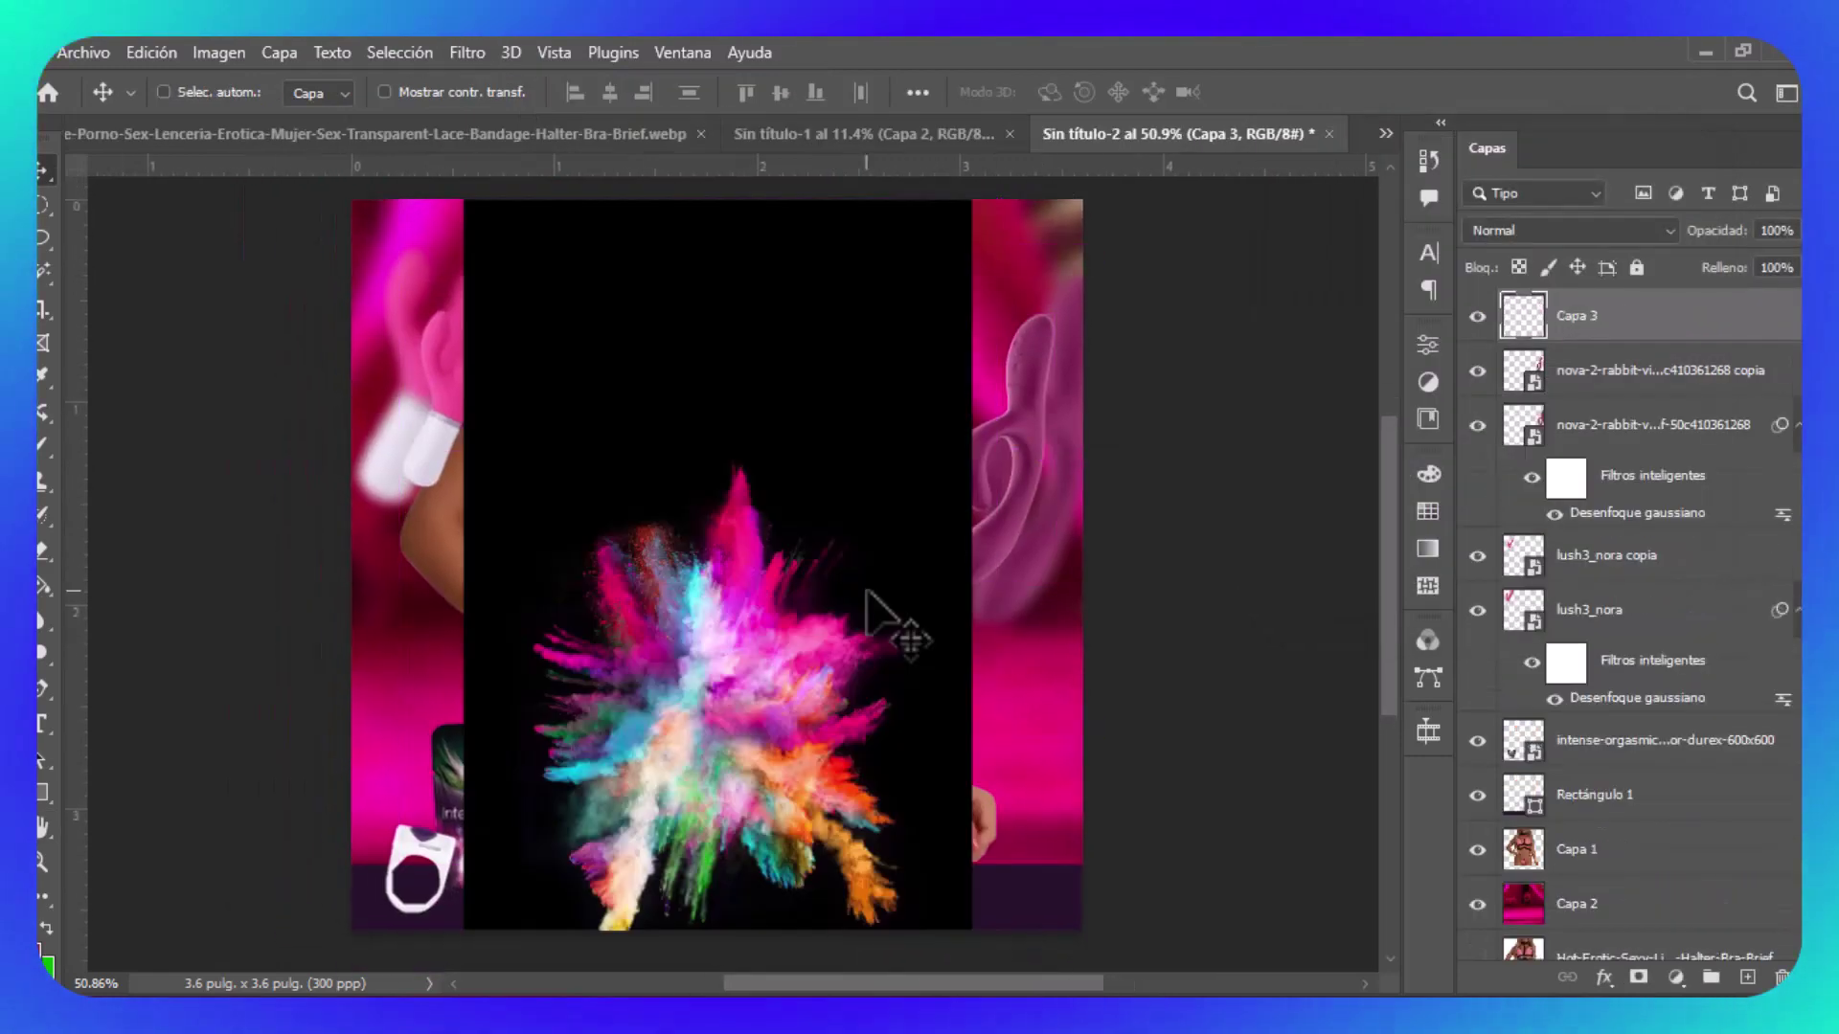
Rotate the powder explosion 90°, enlarge it to about 139% to fill the canvas and move its layer directly below the model.
{"action": "scroll", "coordinate": [808, 657], "scroll_direction": "down", "scroll_amount": 4}
{"action": "key", "text": "ctrl+t"}
{"action": "left_click_drag", "start_coordinate": [936, 436], "coordinate": [1011, 825]}
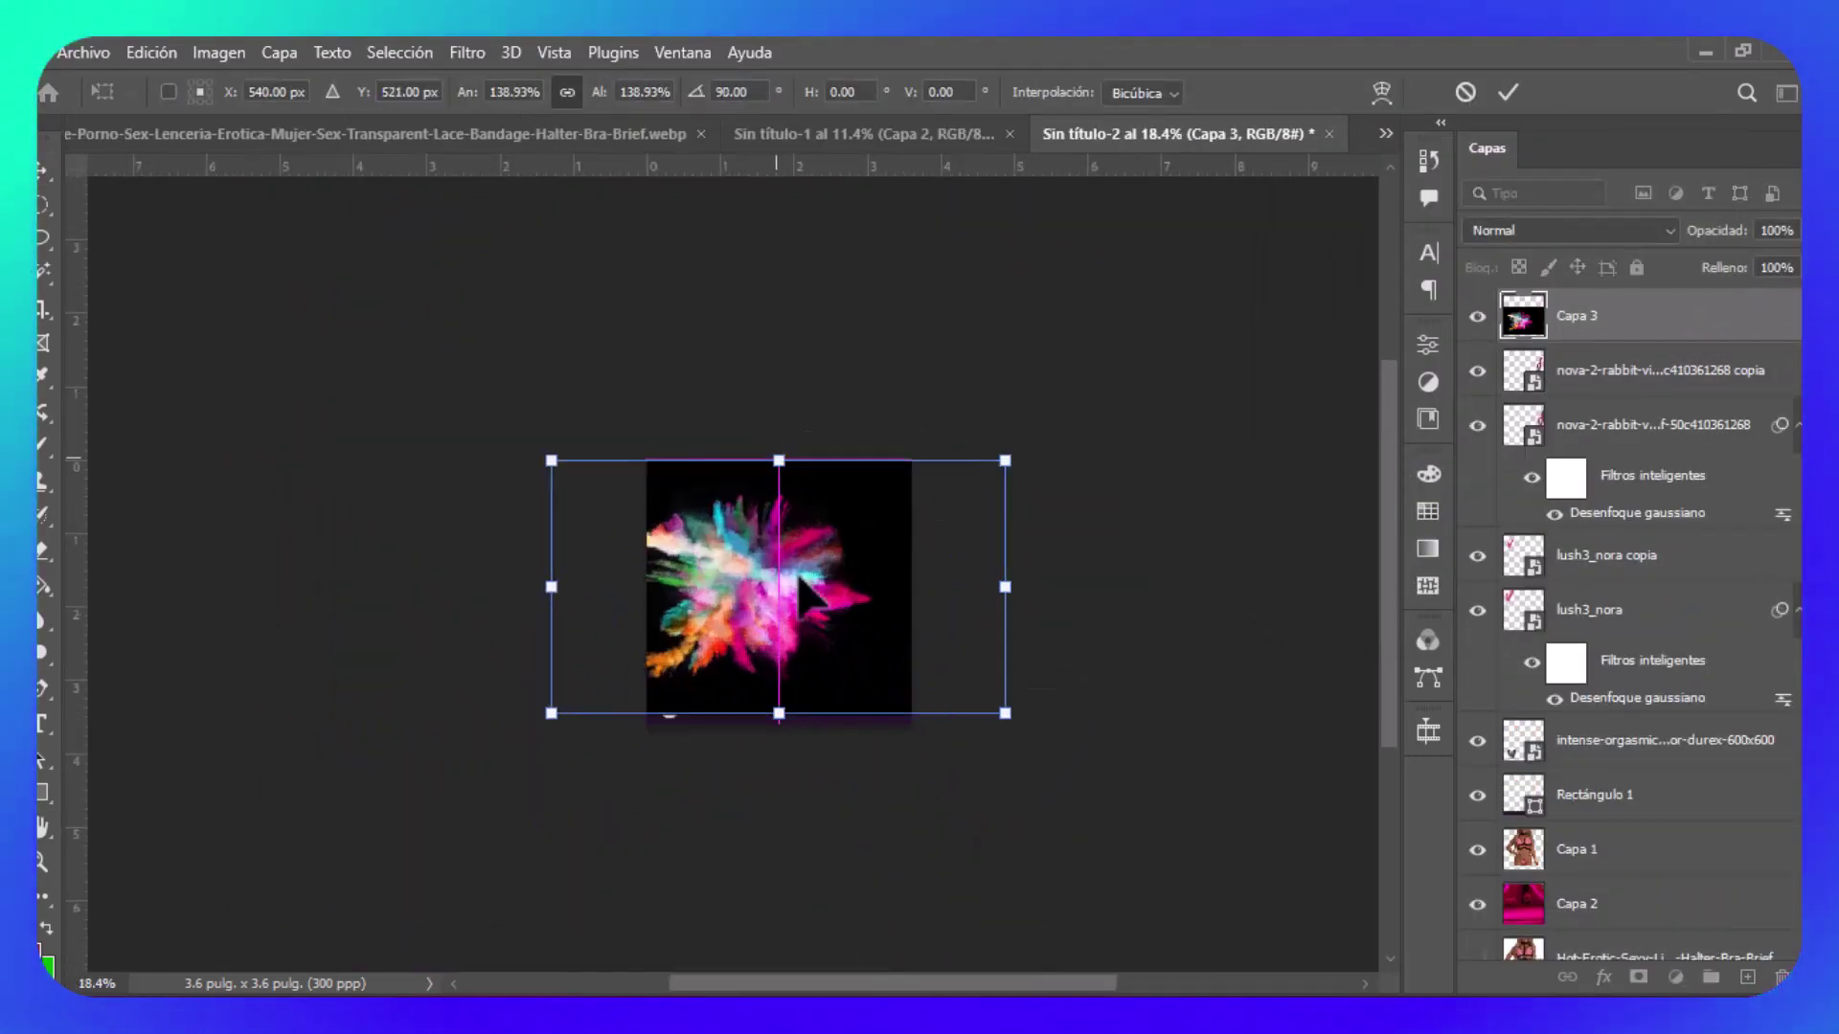
{"action": "key", "text": "Return"}
{"action": "left_click_drag", "start_coordinate": [1580, 316], "coordinate": [1671, 862]}
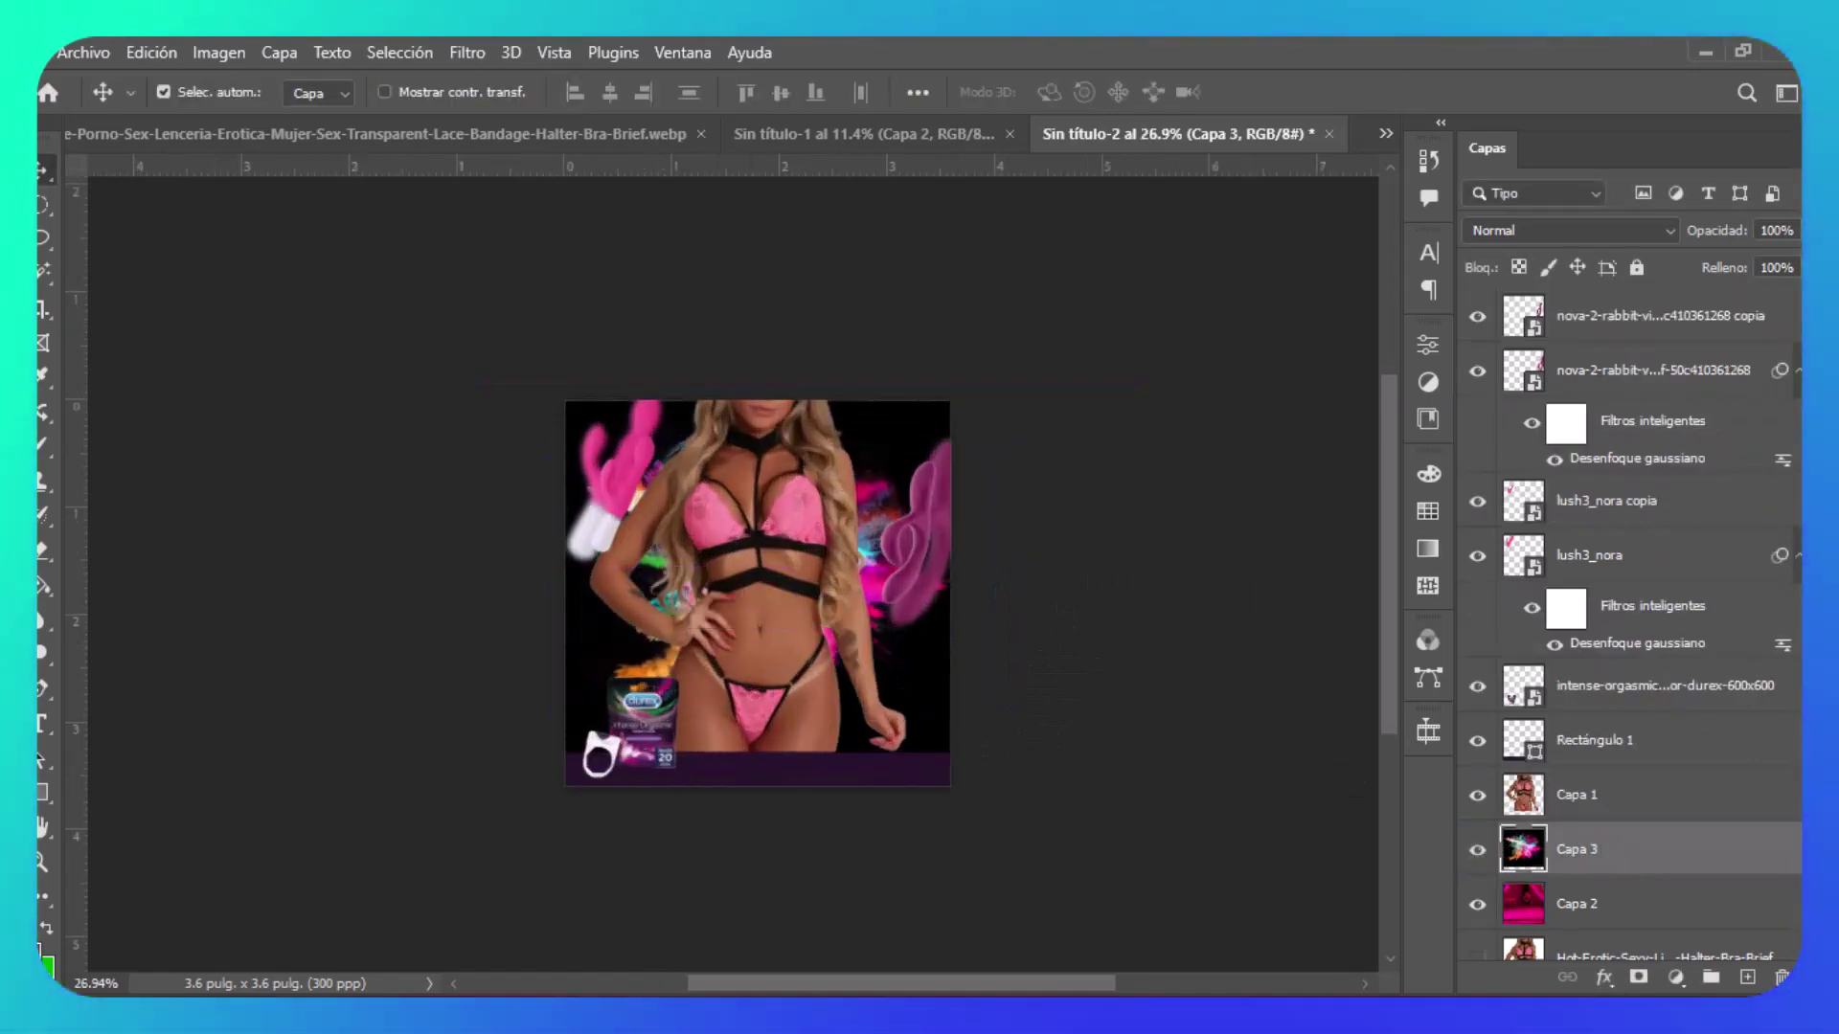
{"action": "left_click", "coordinate": [1063, 404]}
{"action": "scroll", "coordinate": [785, 536], "scroll_direction": "up", "scroll_amount": 3}
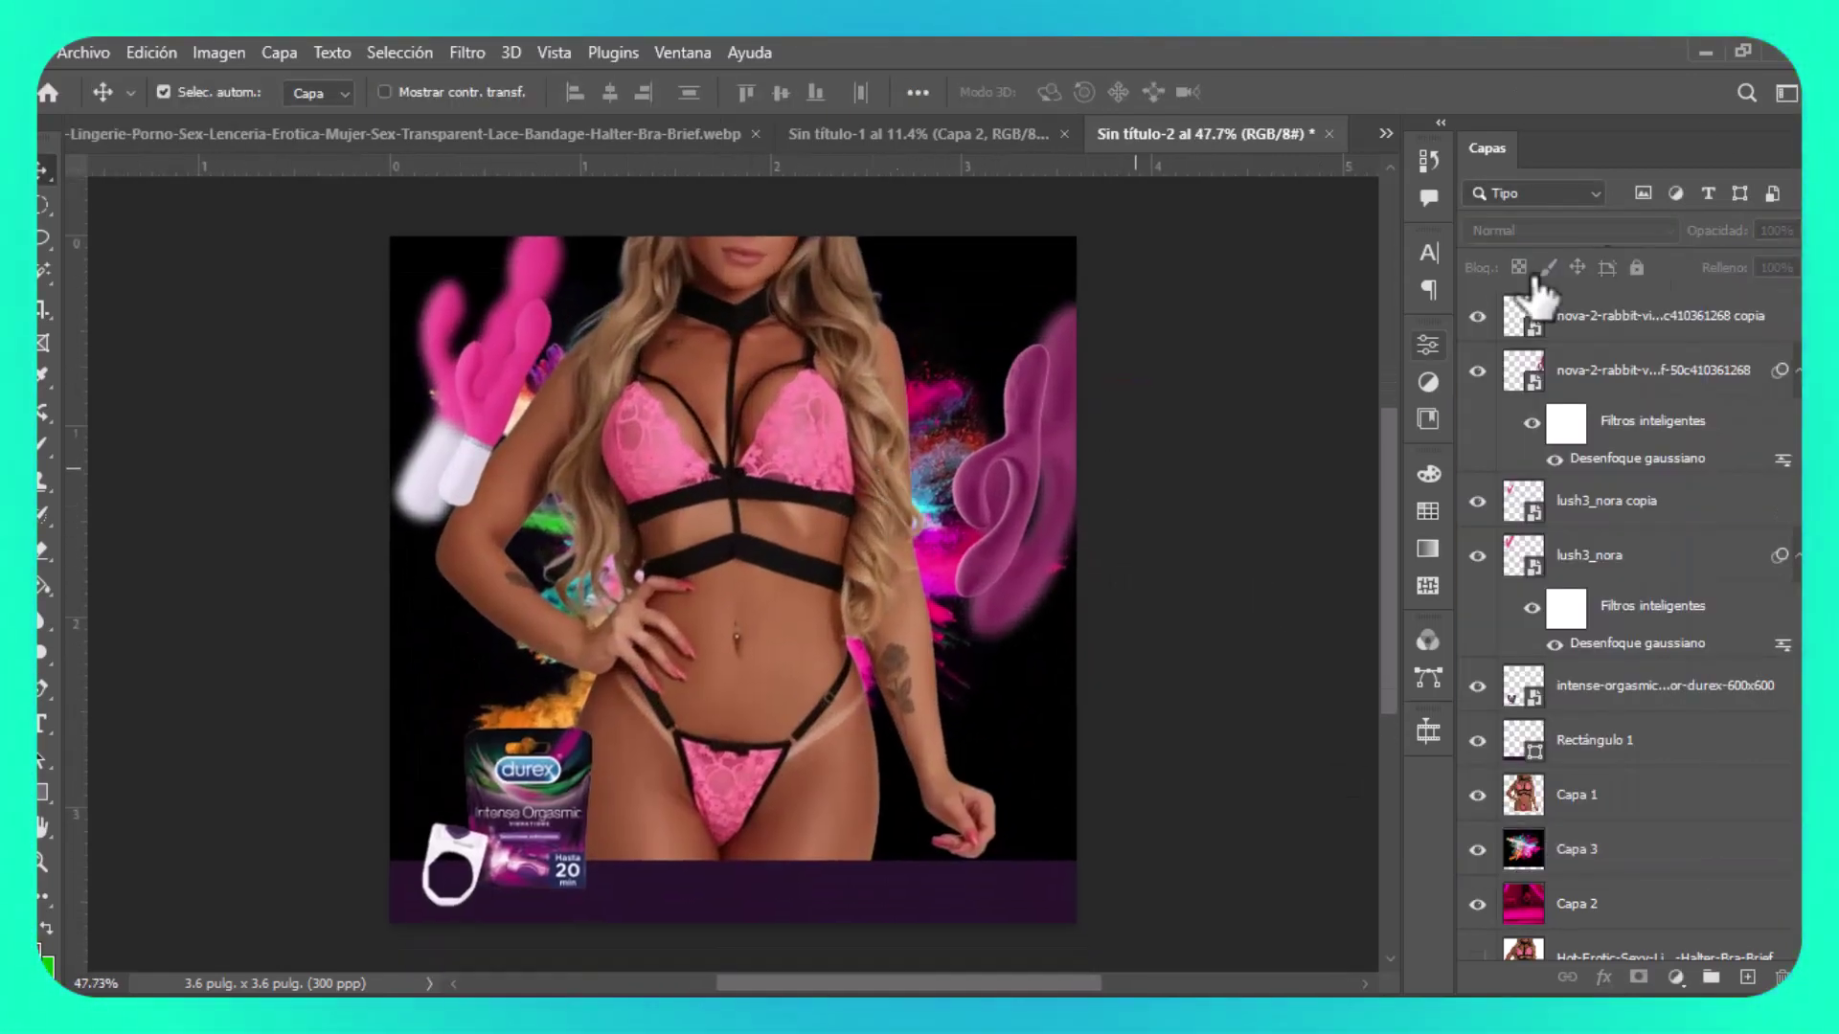
Try the Sobreexponer color blend mode on the powder explosion layer Capa 3.
{"action": "left_click", "coordinate": [1589, 850]}
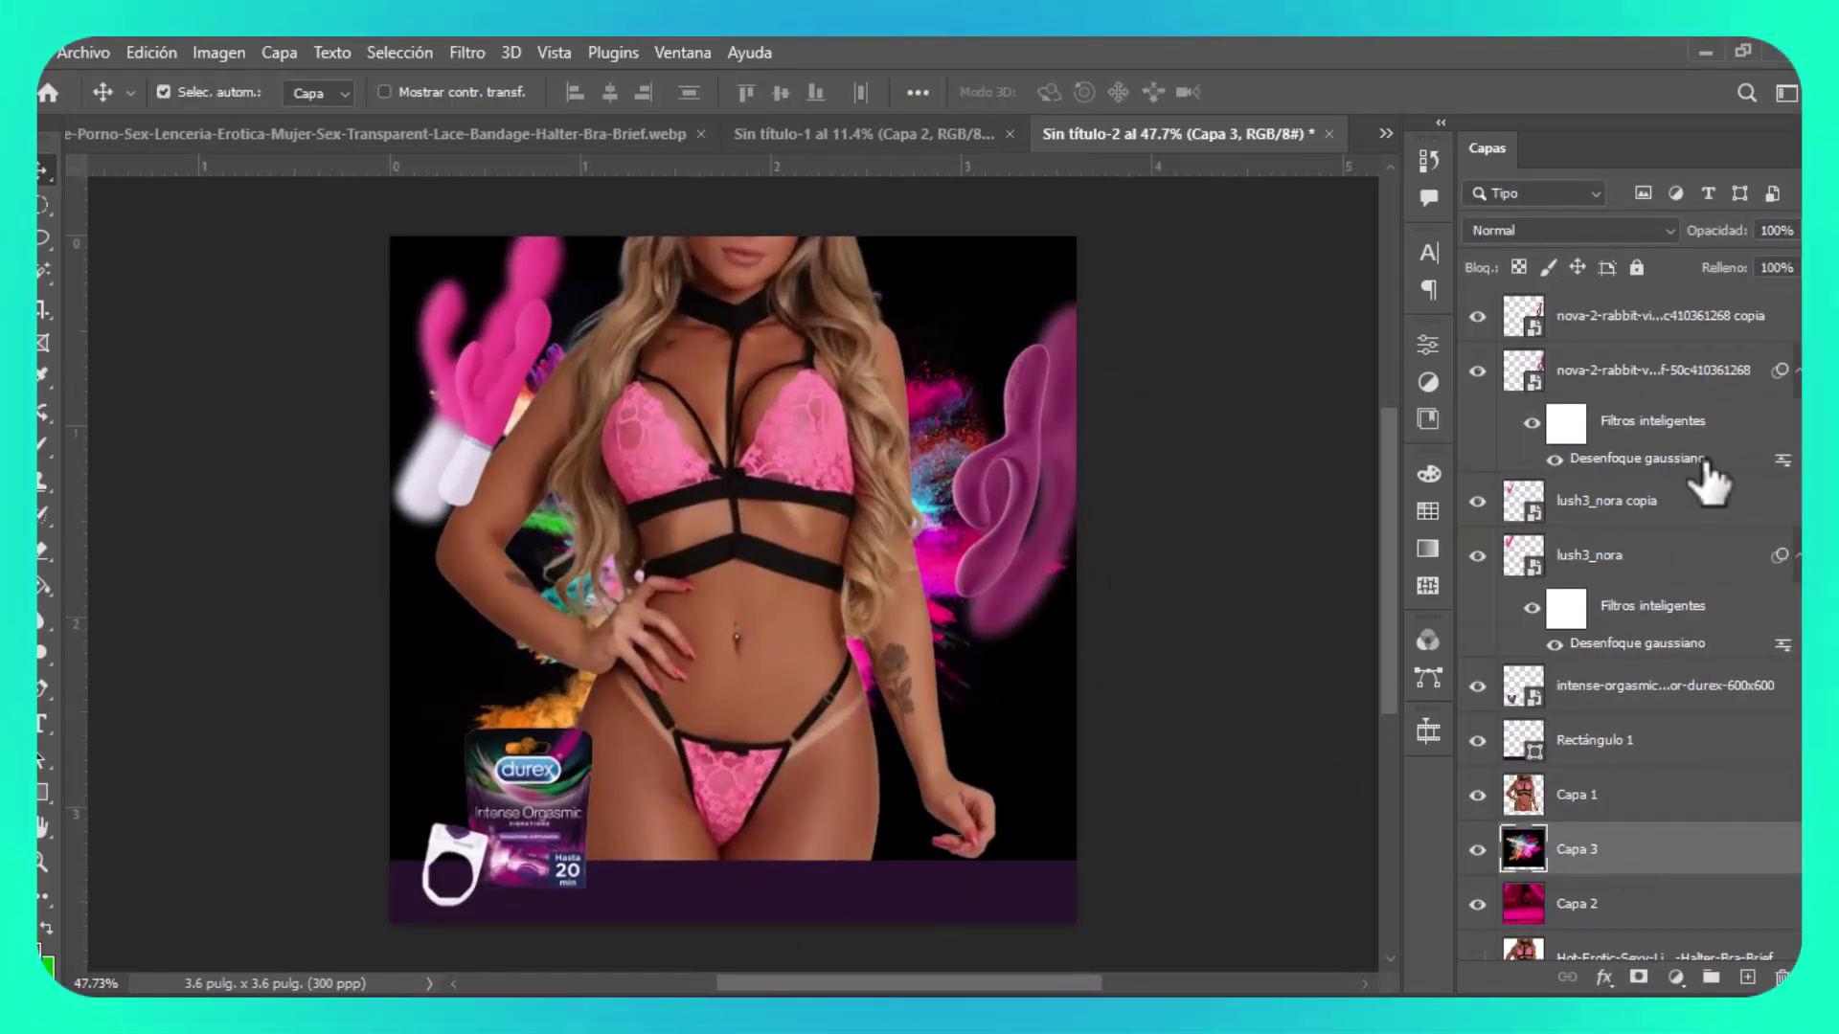
{"action": "left_click", "coordinate": [1571, 230]}
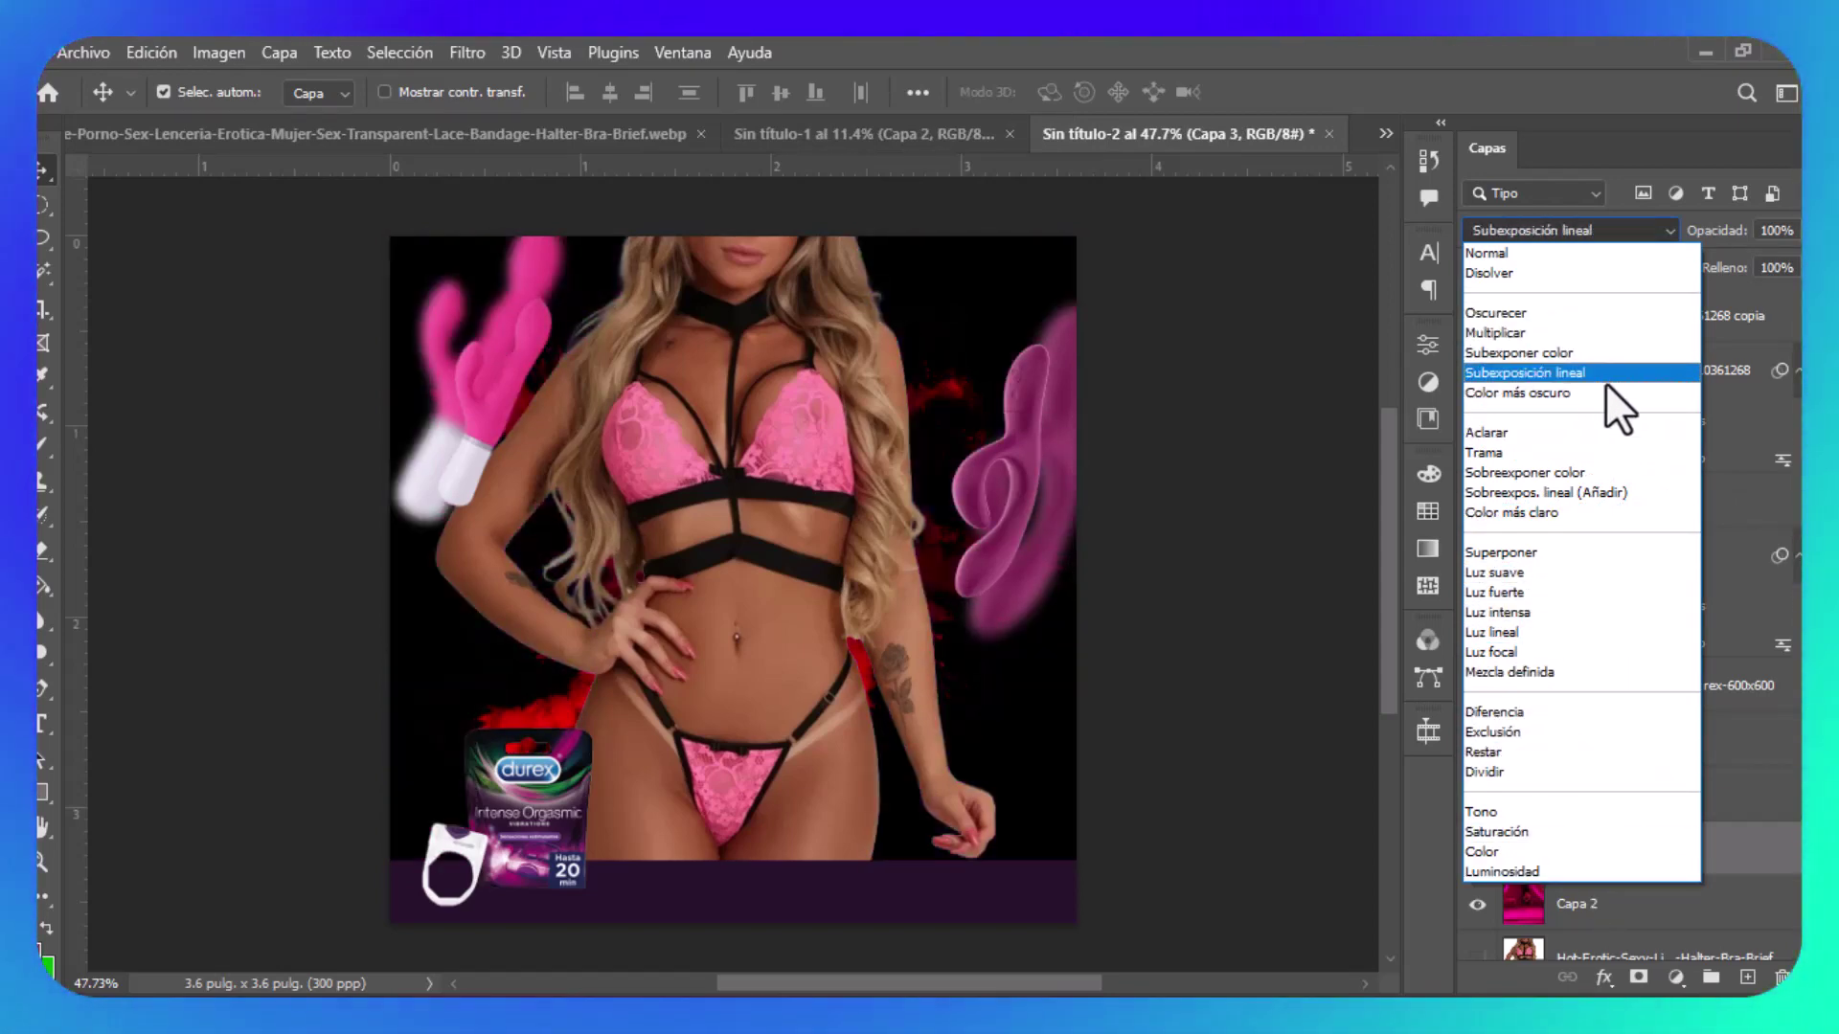
{"action": "left_click", "coordinate": [1607, 475]}
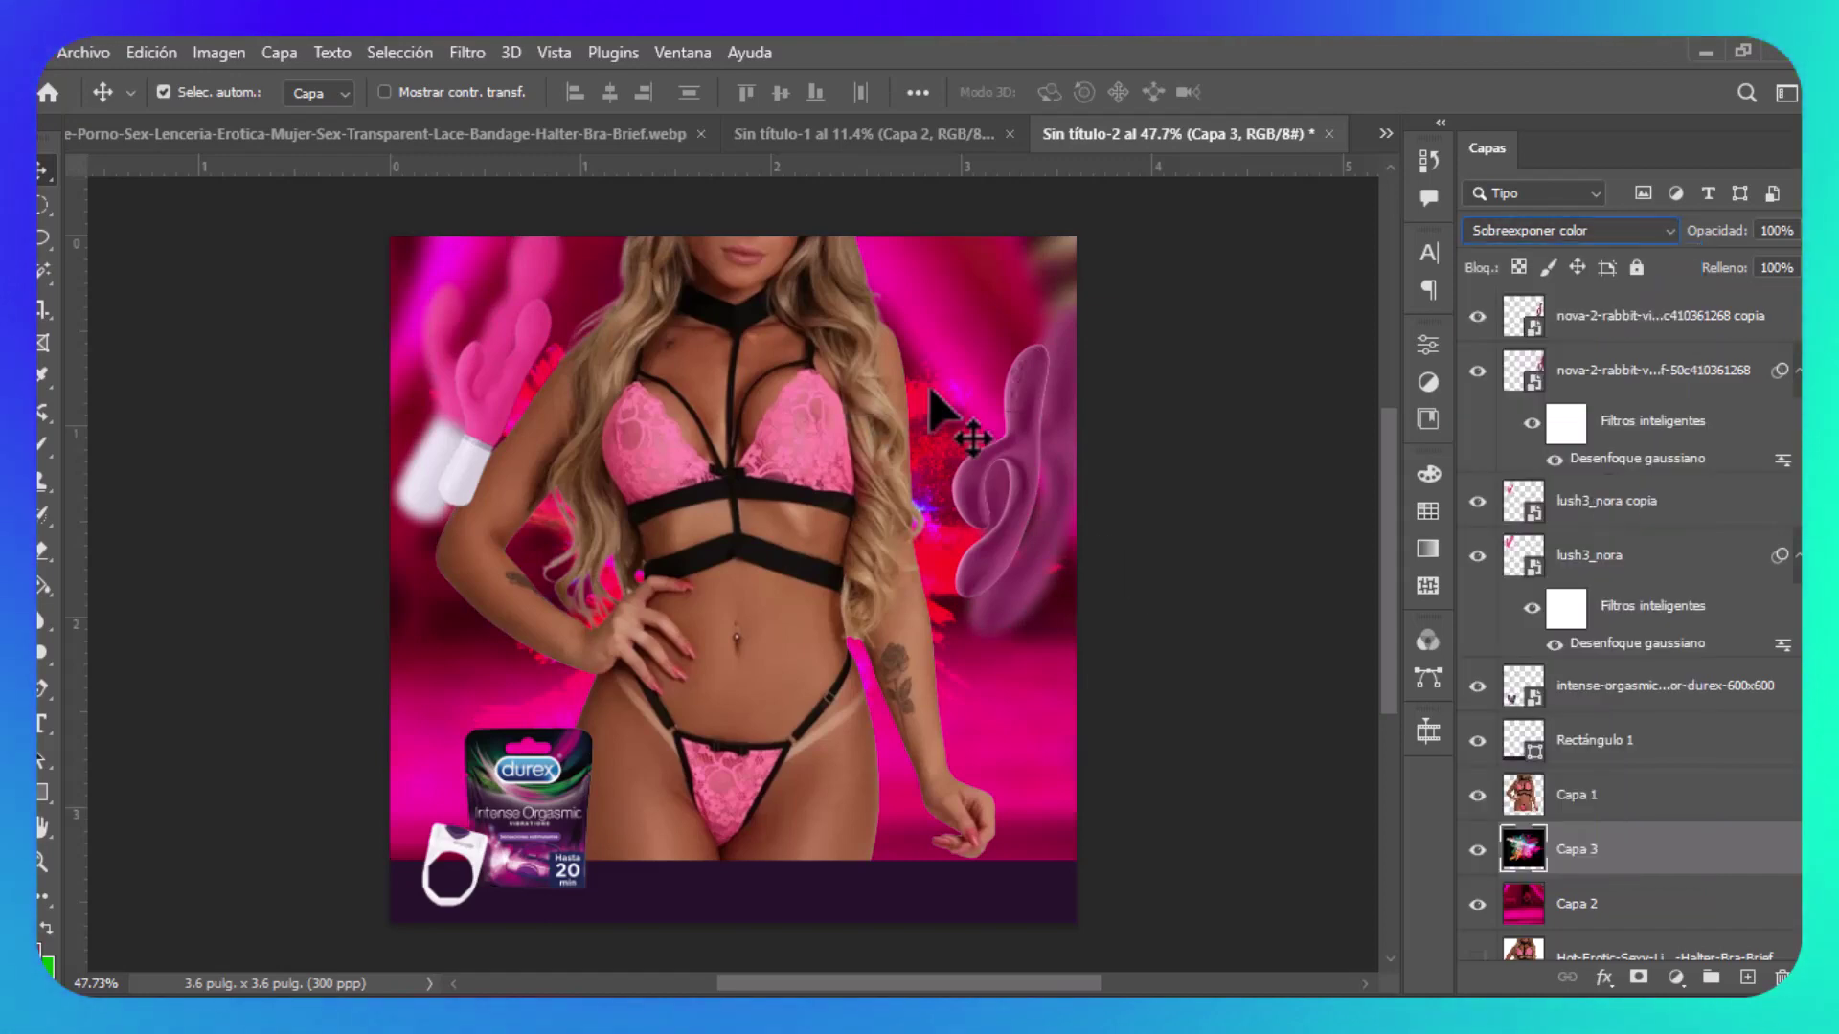
Shrink the powder explosion to about 60% behind the model's lowered hand and set its blend mode to Exclusión.
{"action": "mouse_move", "coordinate": [943, 412]}
{"action": "left_mouse_down"}
{"action": "mouse_move", "coordinate": [1142, 316]}
{"action": "mouse_move", "coordinate": [973, 513]}
{"action": "left_mouse_up"}
{"action": "key", "text": "ctrl+t"}
{"action": "left_click_drag", "start_coordinate": [1051, 388], "coordinate": [675, 637]}
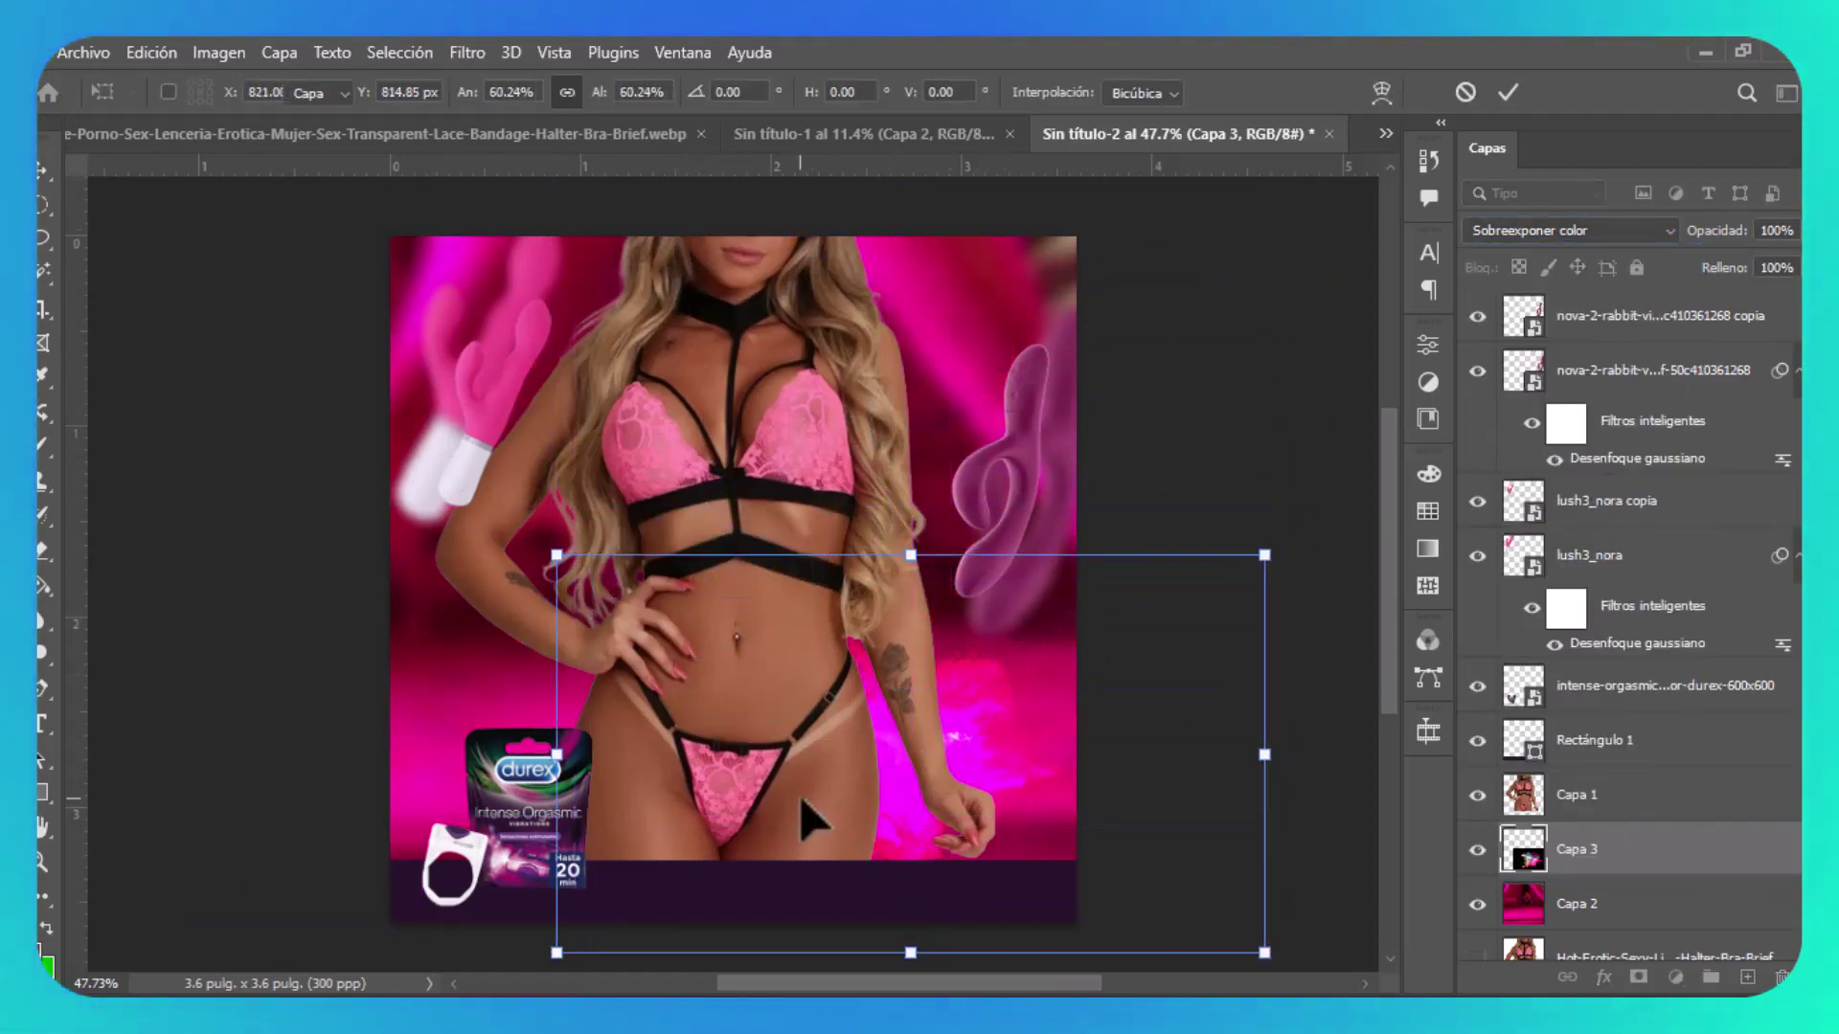
{"action": "key", "text": "Return"}
{"action": "left_click", "coordinate": [1572, 230]}
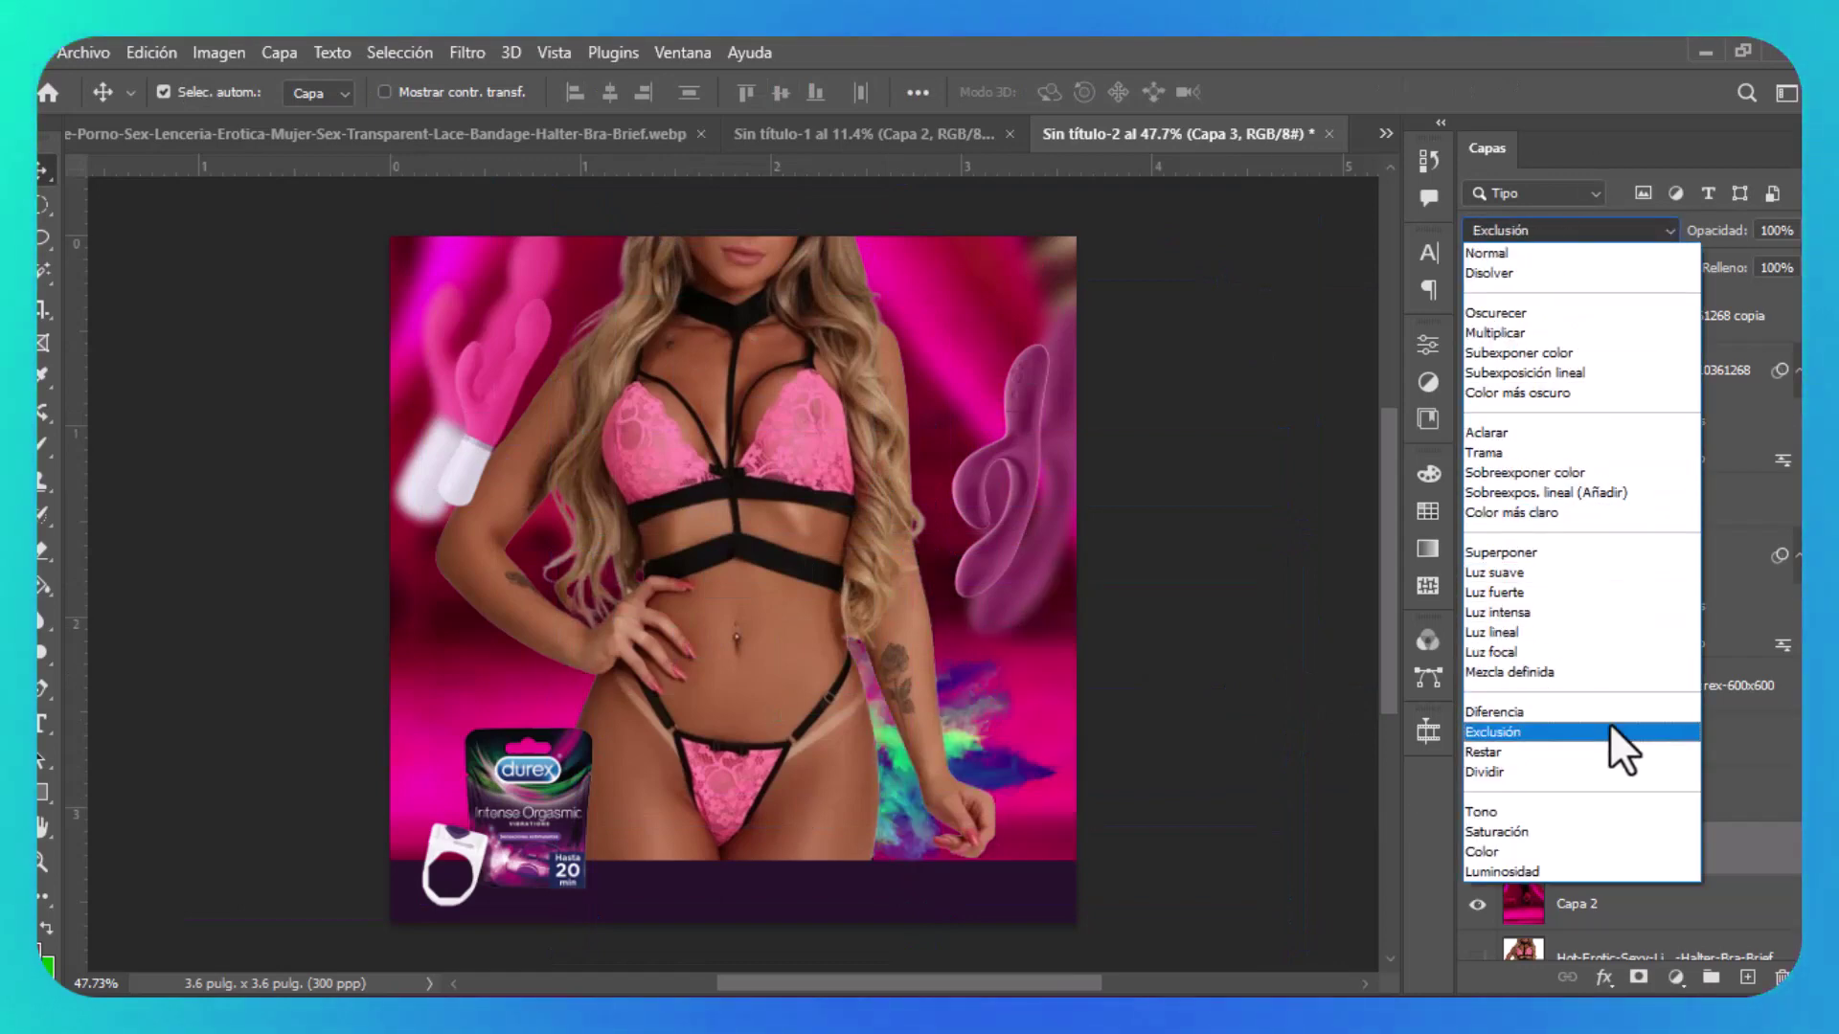
{"action": "left_click", "coordinate": [1610, 729]}
Duplicate the powder explosion and arrange the copies on both sides of the model's hips.
{"action": "left_click_drag", "start_coordinate": [630, 751], "coordinate": [787, 766]}
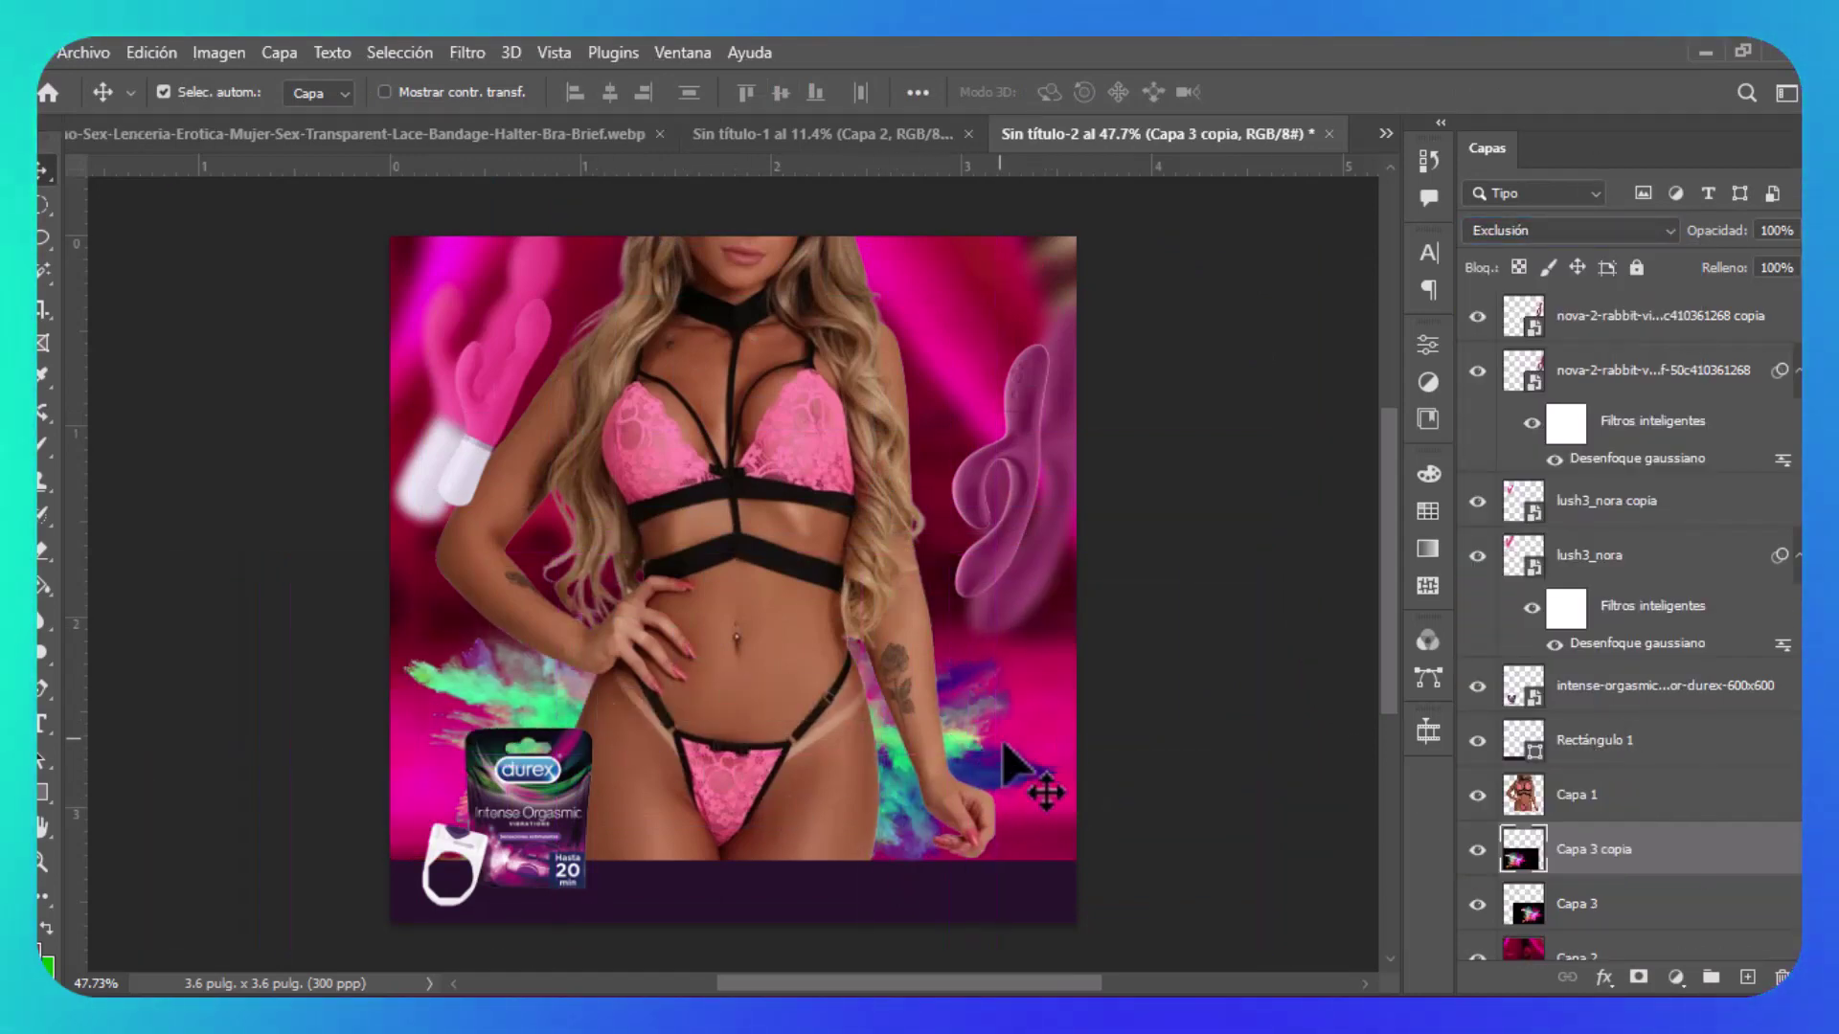
{"action": "left_click_drag", "start_coordinate": [1004, 748], "coordinate": [1044, 774]}
{"action": "left_click_drag", "start_coordinate": [814, 436], "coordinate": [857, 435]}
Place the x-png-x-drawing-transparent-background-32 image above all layers and shrink it over the model's lower garment.
{"action": "left_click_drag", "start_coordinate": [831, 739], "coordinate": [831, 739]}
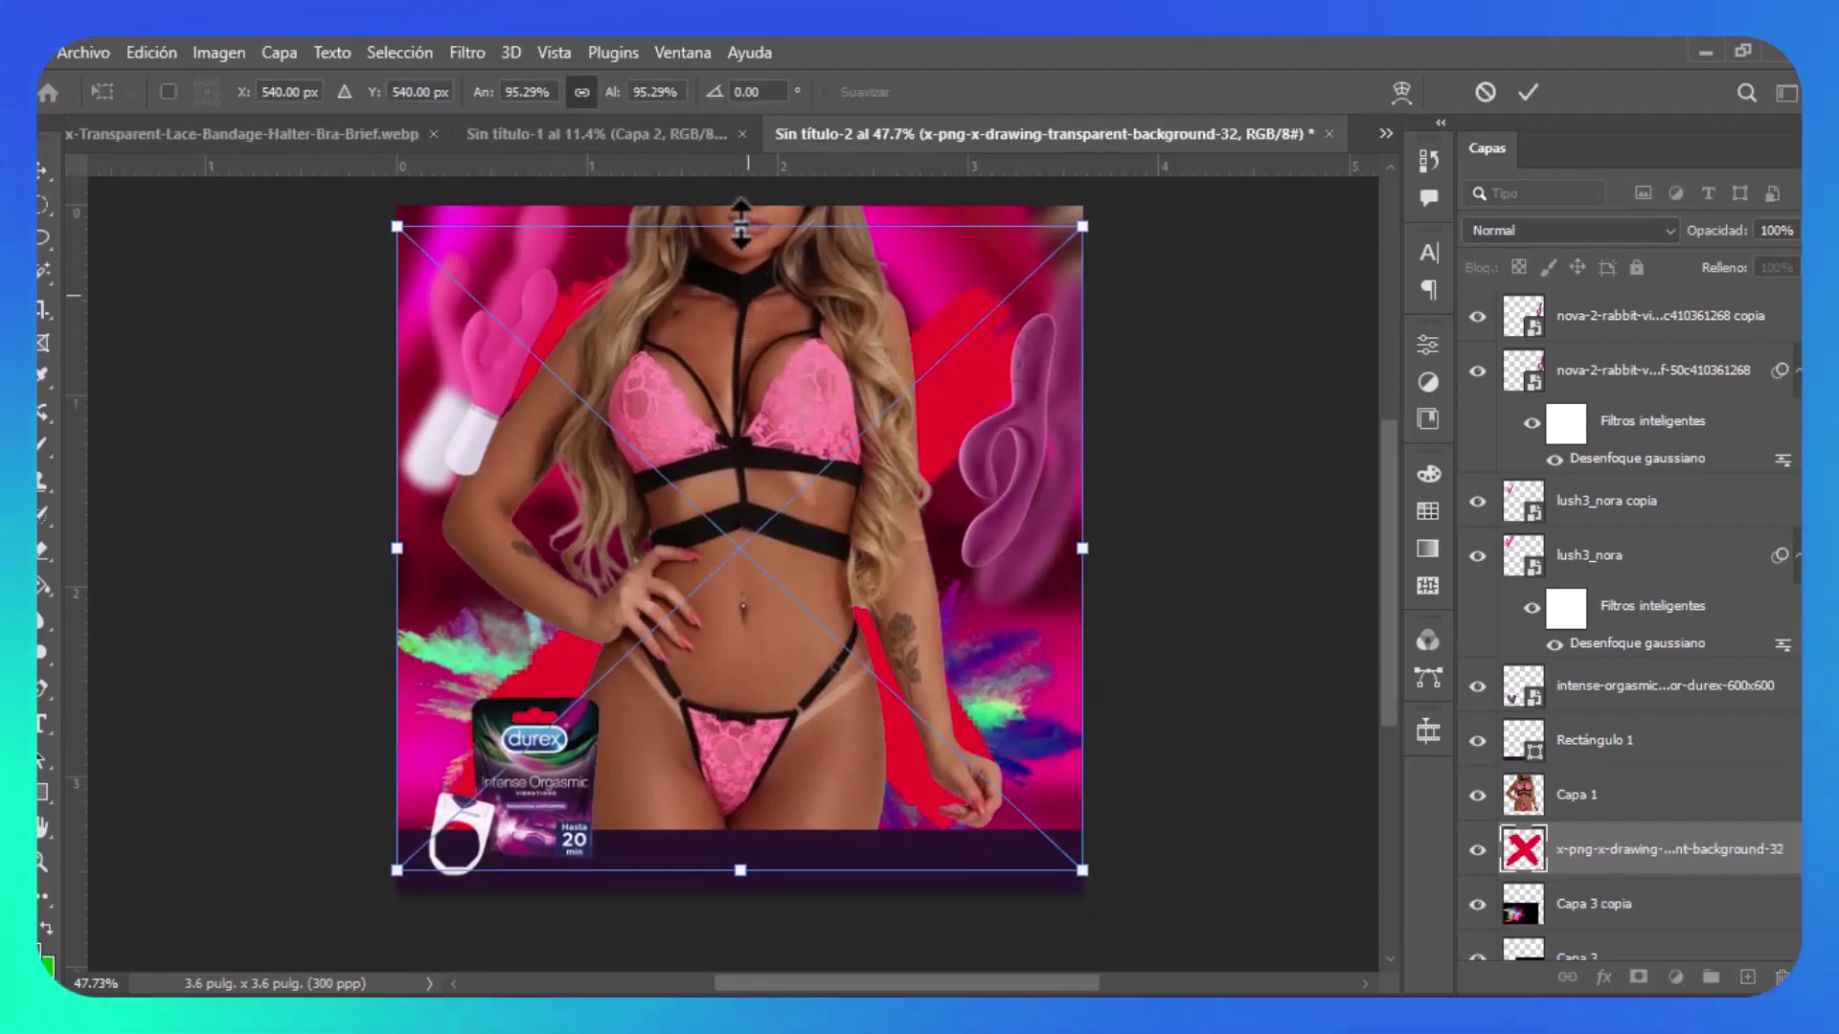
{"action": "key", "text": "Return"}
{"action": "key", "text": "ctrl+shift+bracketright"}
{"action": "key", "text": "ctrl+t"}
{"action": "left_click_drag", "start_coordinate": [1050, 255], "coordinate": [823, 677]}
Duplicate the red X twice as small marks, one over each bra cup.
{"action": "left_click_drag", "start_coordinate": [747, 766], "coordinate": [607, 391]}
{"action": "key", "text": "Return"}
{"action": "key", "text": "ctrl+t"}
{"action": "key", "text": "Return"}
{"action": "scroll", "coordinate": [809, 402], "scroll_direction": "up", "scroll_amount": 1}
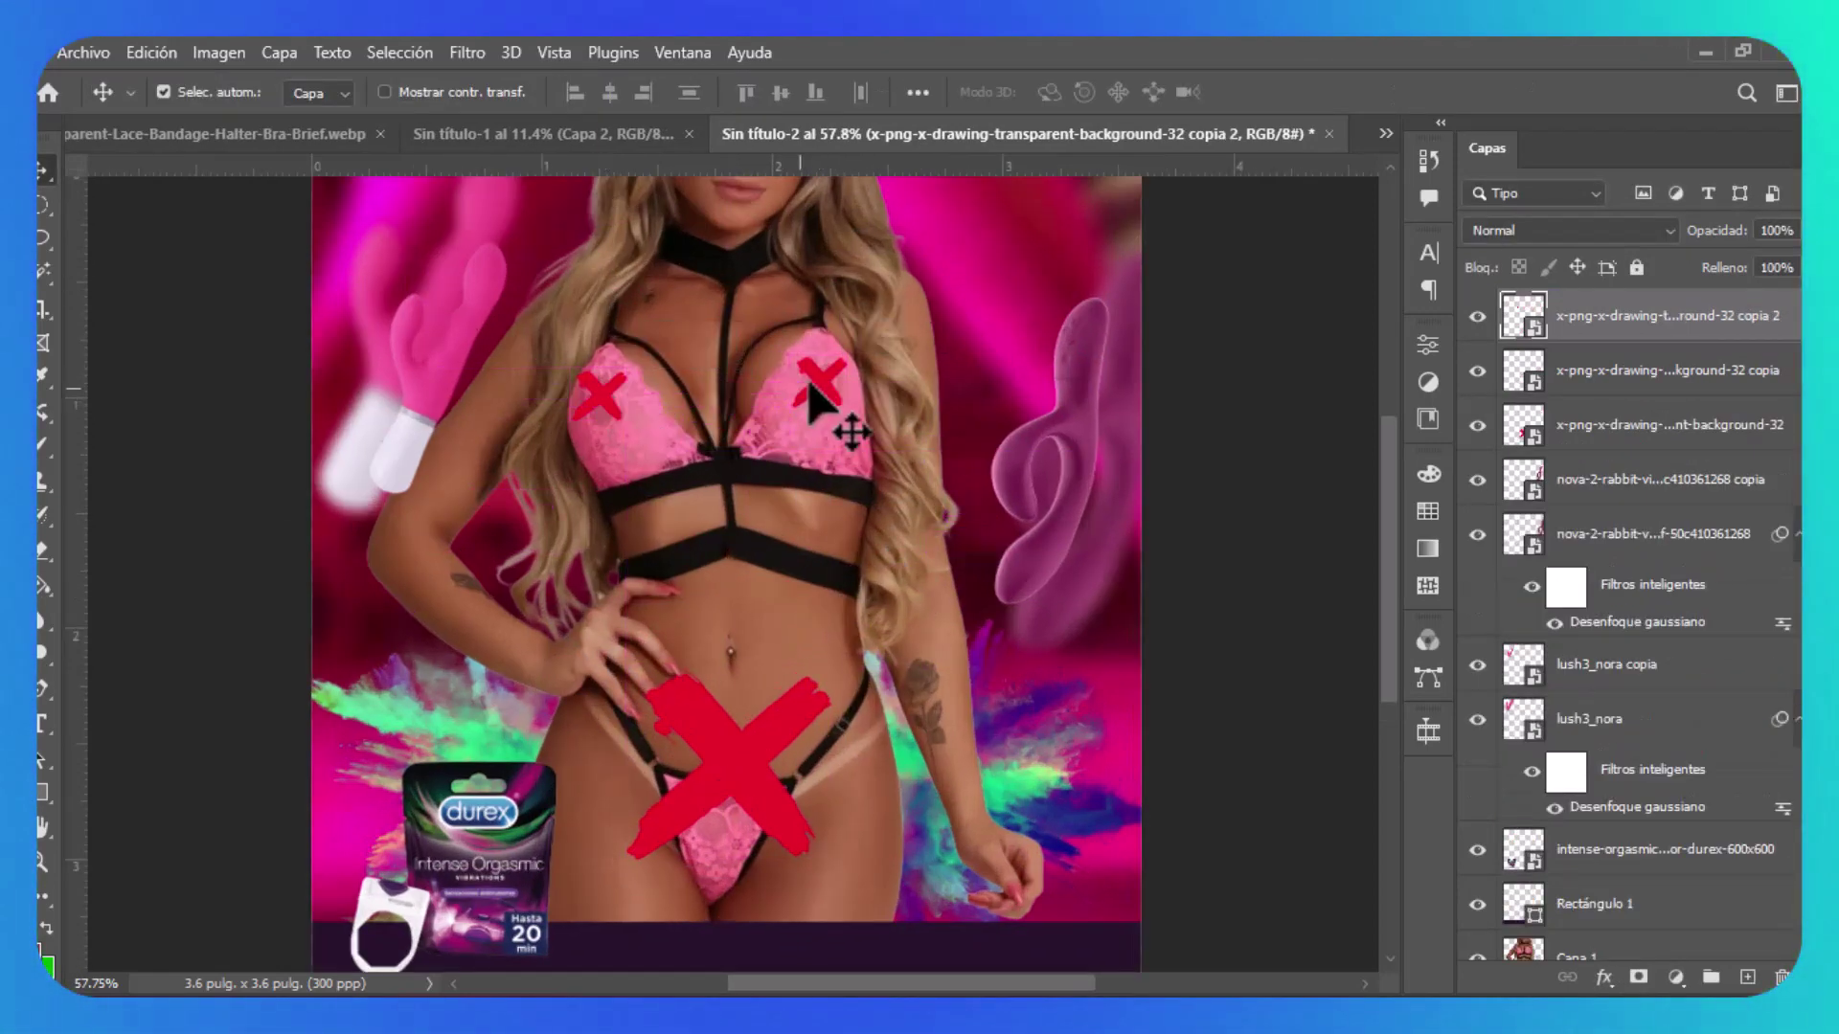
{"action": "left_click", "coordinate": [1647, 370]}
{"action": "left_click", "coordinate": [1571, 229]}
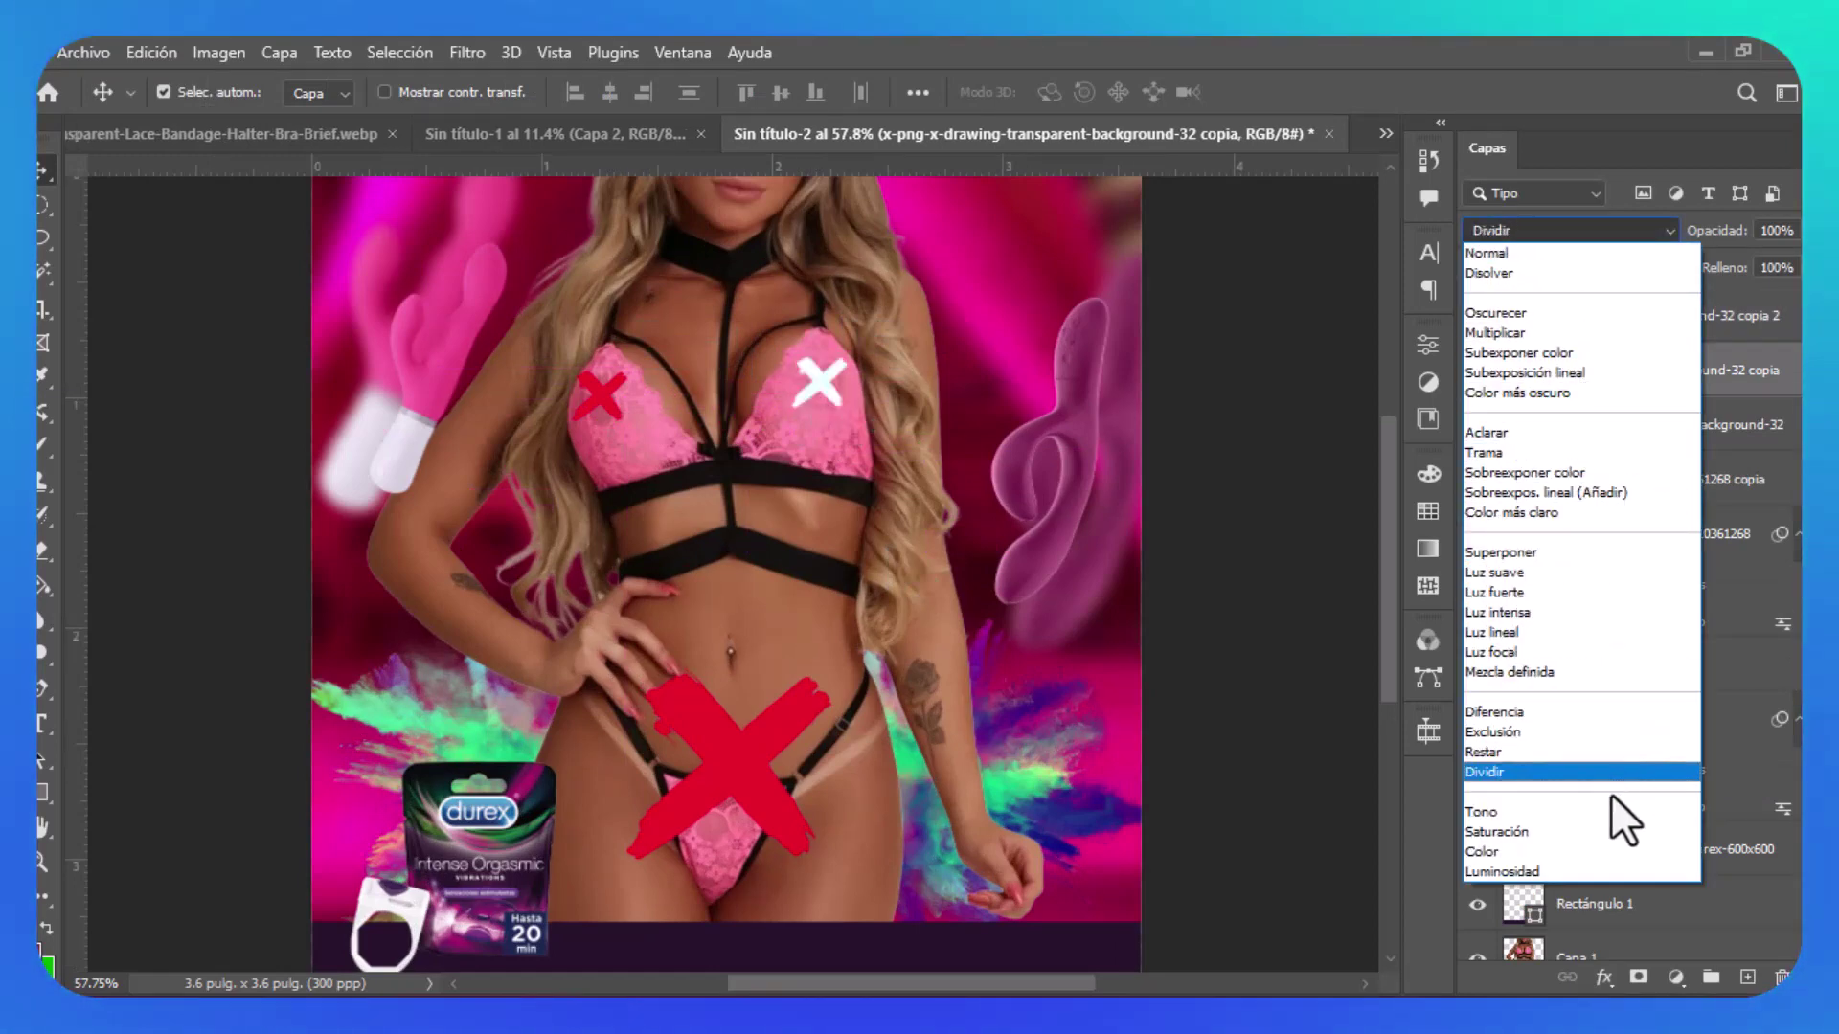
{"action": "left_click", "coordinate": [1325, 593]}
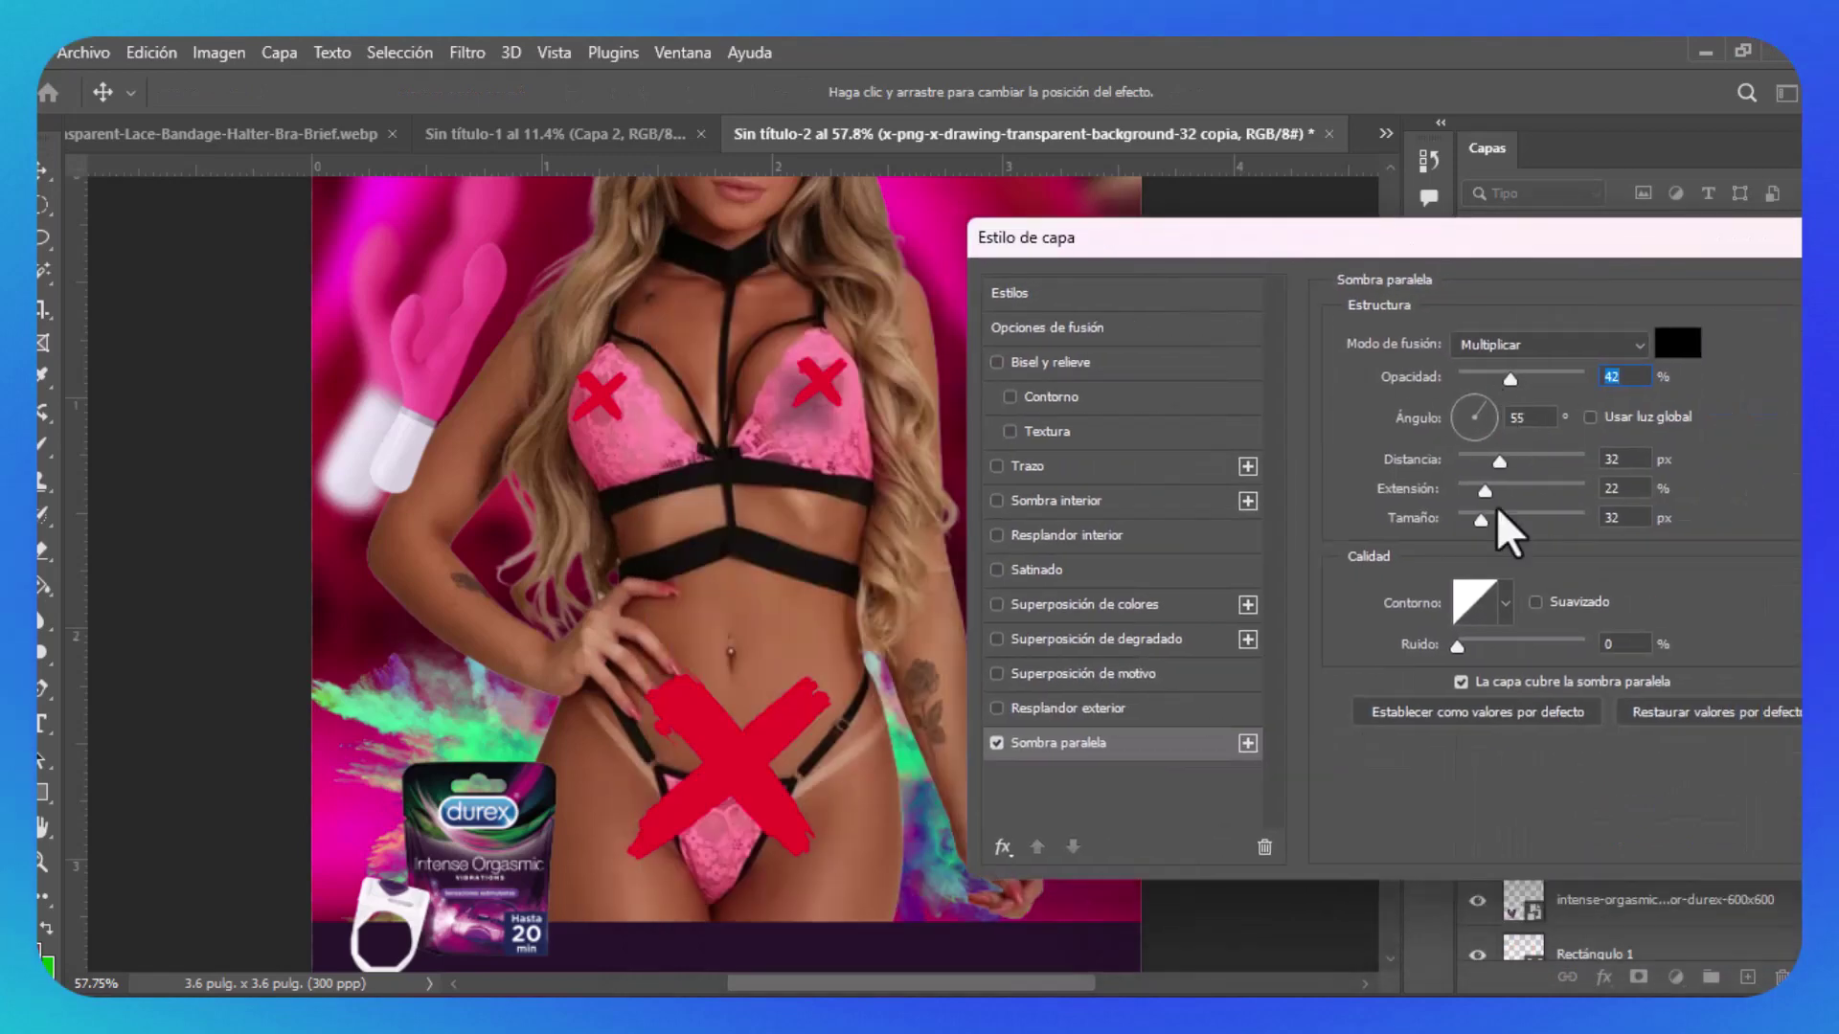
Give the X on the right-hand bra cup a faint drop shadow with 1 px distance and 17% spread.
{"action": "mouse_move", "coordinate": [1480, 521]}
{"action": "left_mouse_down"}
{"action": "mouse_move", "coordinate": [1463, 521]}
{"action": "mouse_move", "coordinate": [1481, 485]}
{"action": "left_mouse_up"}
{"action": "left_click_drag", "start_coordinate": [1510, 378], "coordinate": [1484, 379]}
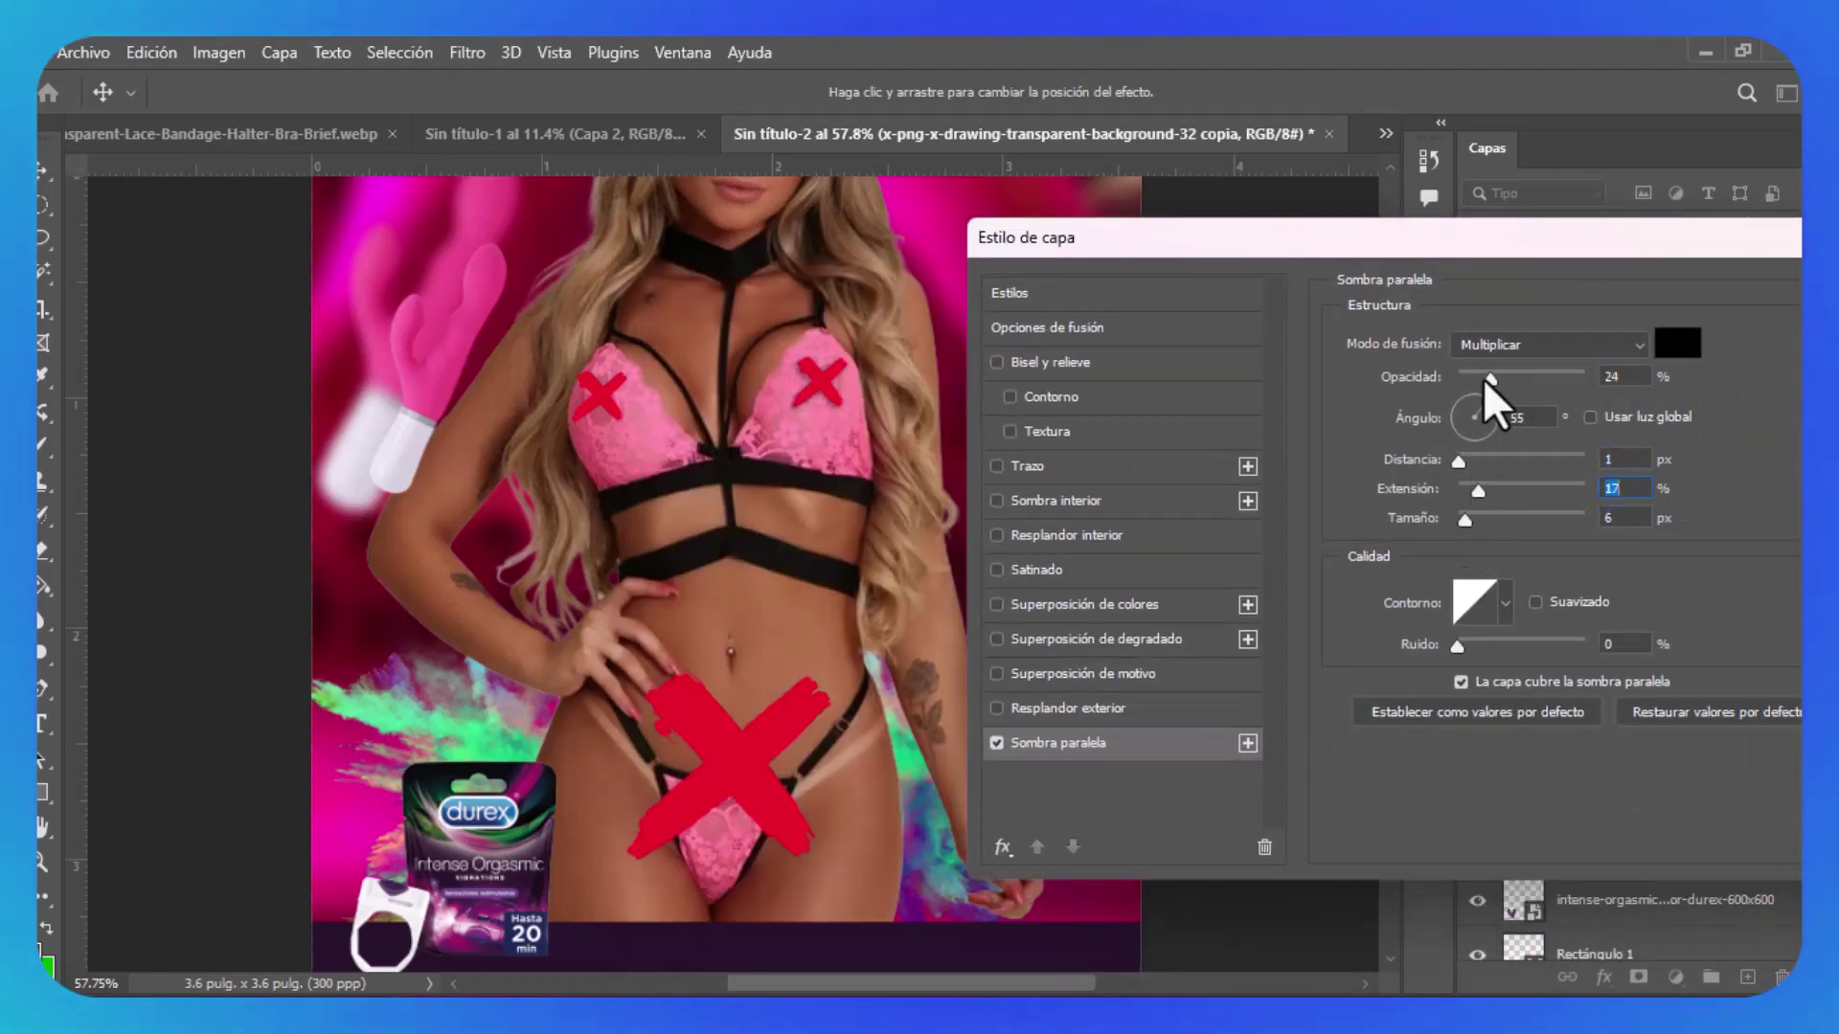
{"action": "left_click", "coordinate": [1497, 379]}
{"action": "left_click_drag", "start_coordinate": [1463, 520], "coordinate": [1461, 521]}
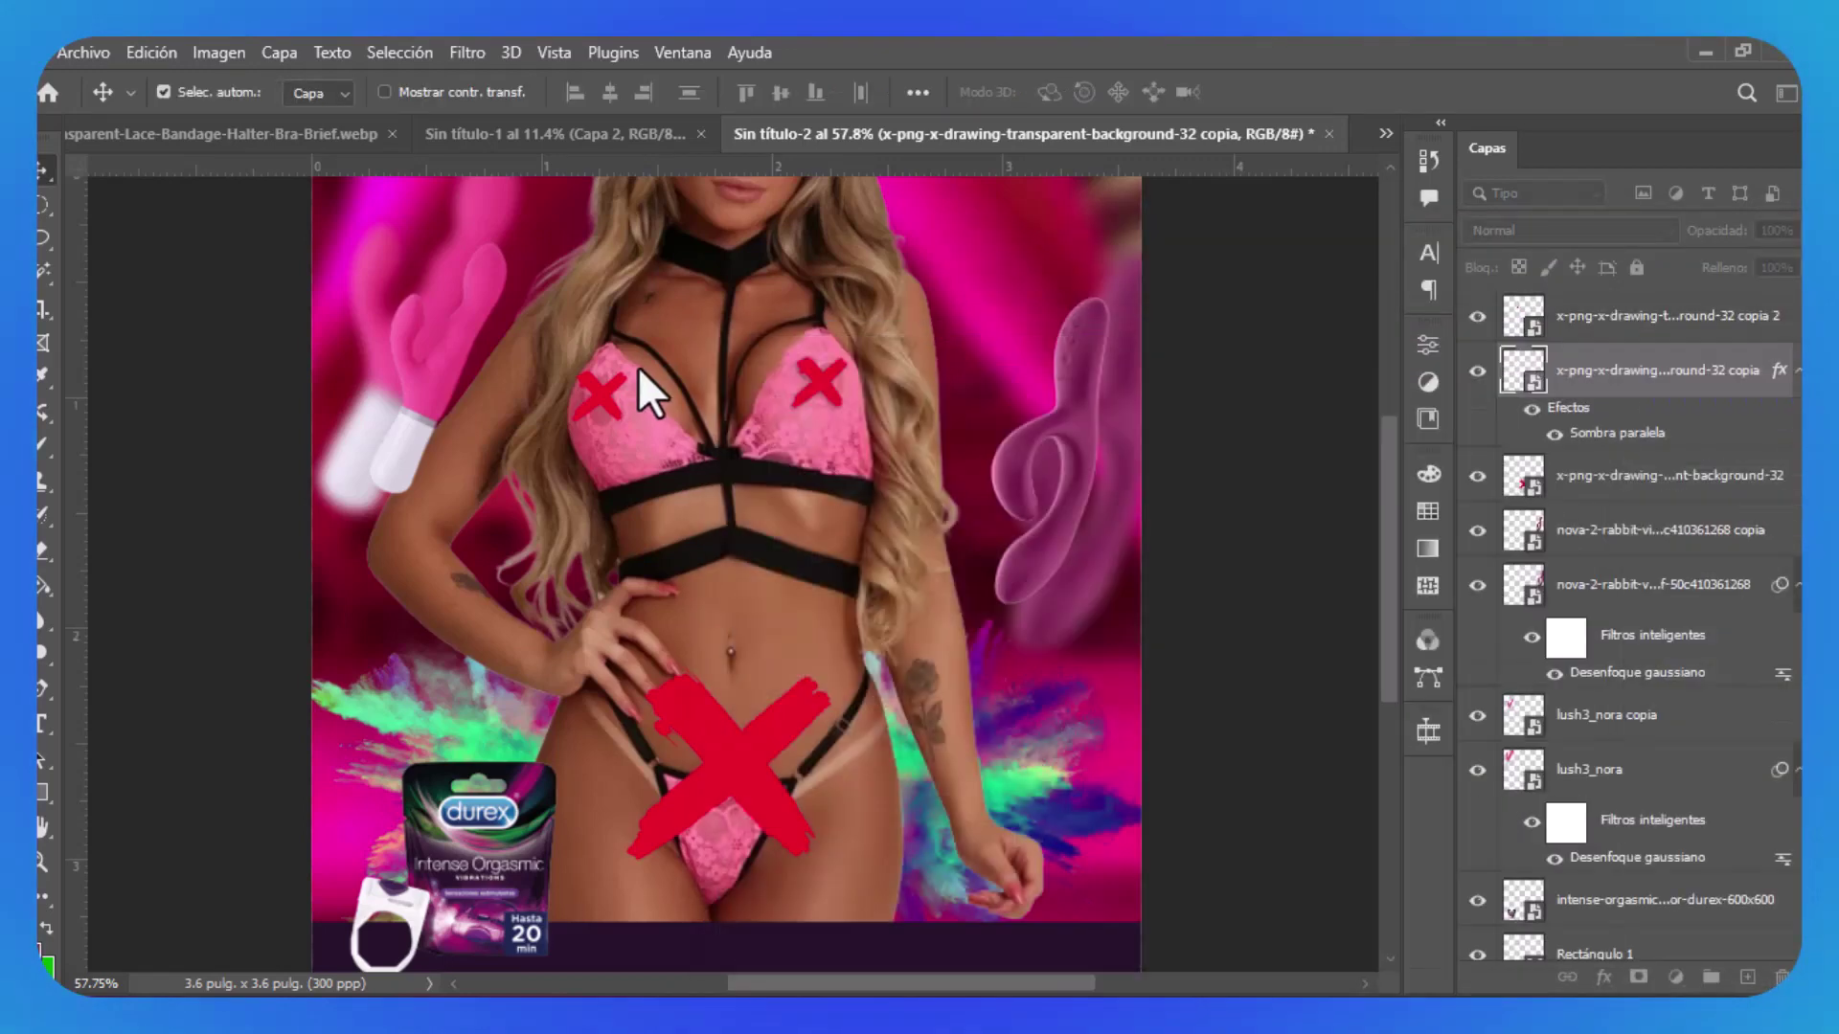
Shrink the X on the left-hand bra cup with the same drop shadow copied to it and adjust the right-hand X.
{"action": "left_click", "coordinate": [602, 412]}
{"action": "key", "text": "Return"}
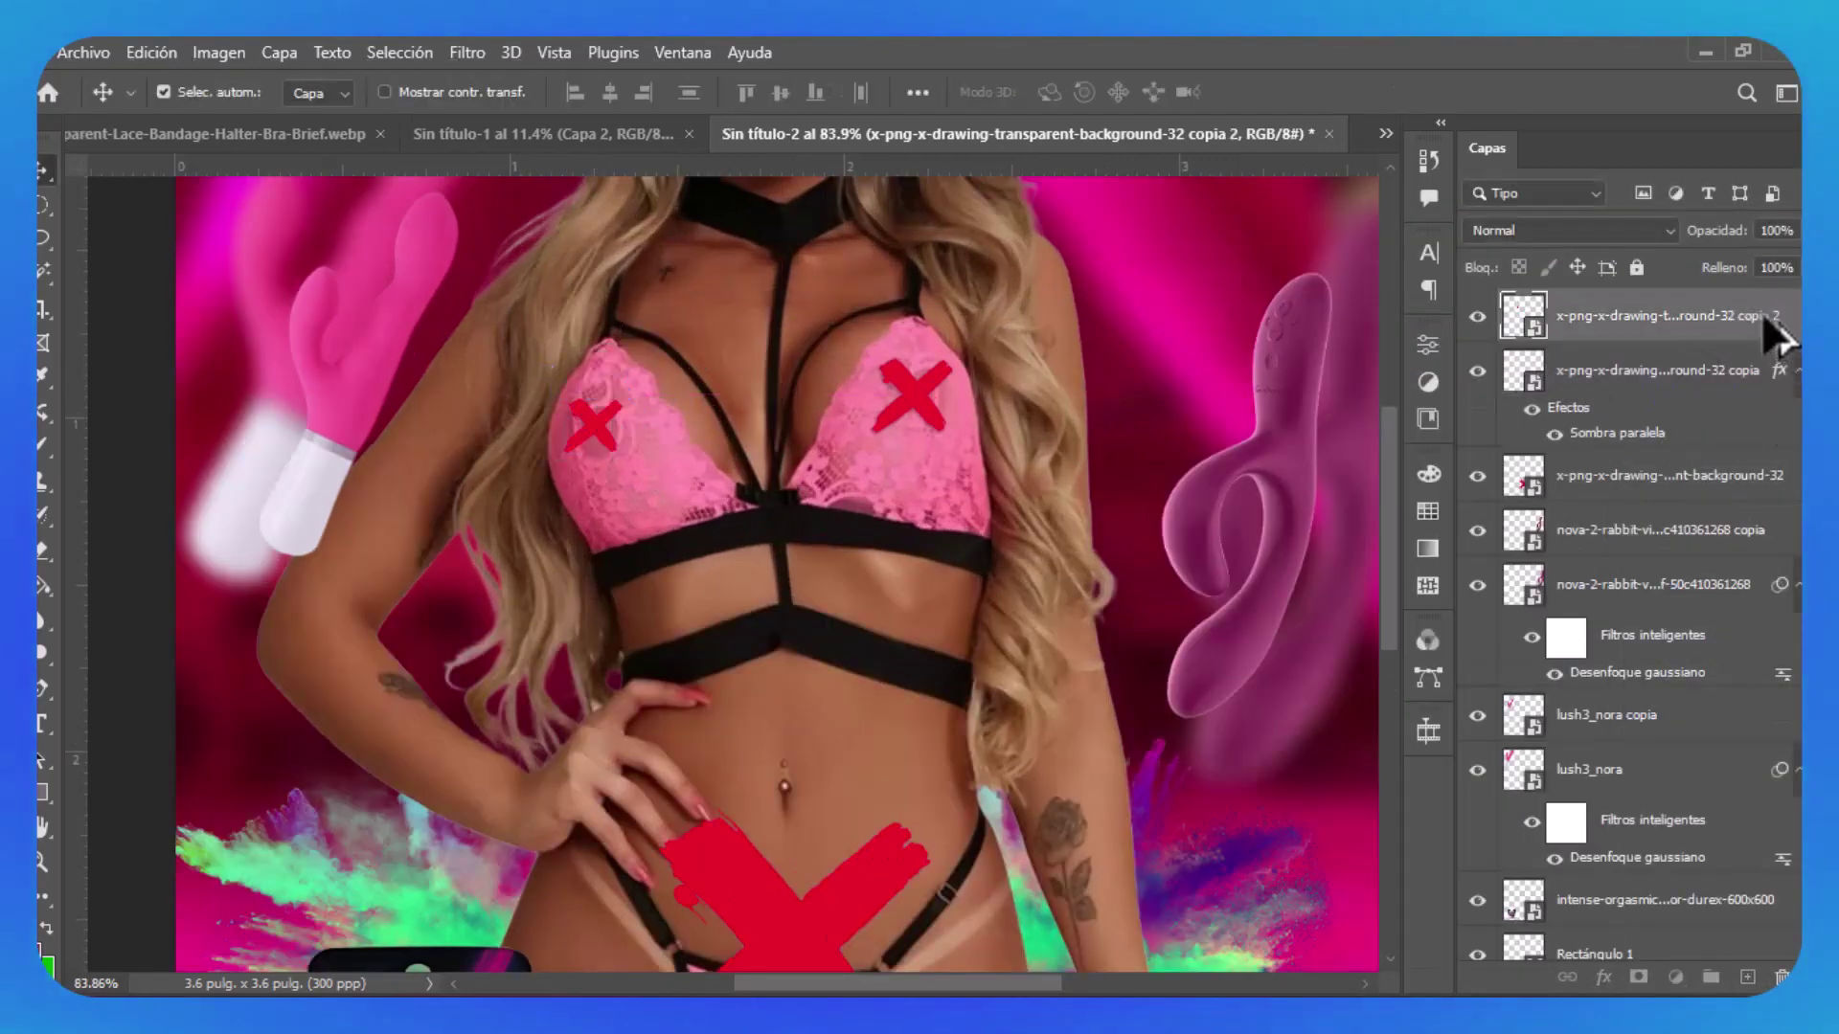
{"action": "left_click_drag", "start_coordinate": [1766, 321], "coordinate": [1762, 320]}
{"action": "left_click_drag", "start_coordinate": [927, 413], "coordinate": [911, 410]}
Add a layer mask to the large X and paint out the part covering the pink lace garment with a soft brush.
{"action": "scroll", "coordinate": [911, 410], "scroll_direction": "down", "scroll_amount": 3}
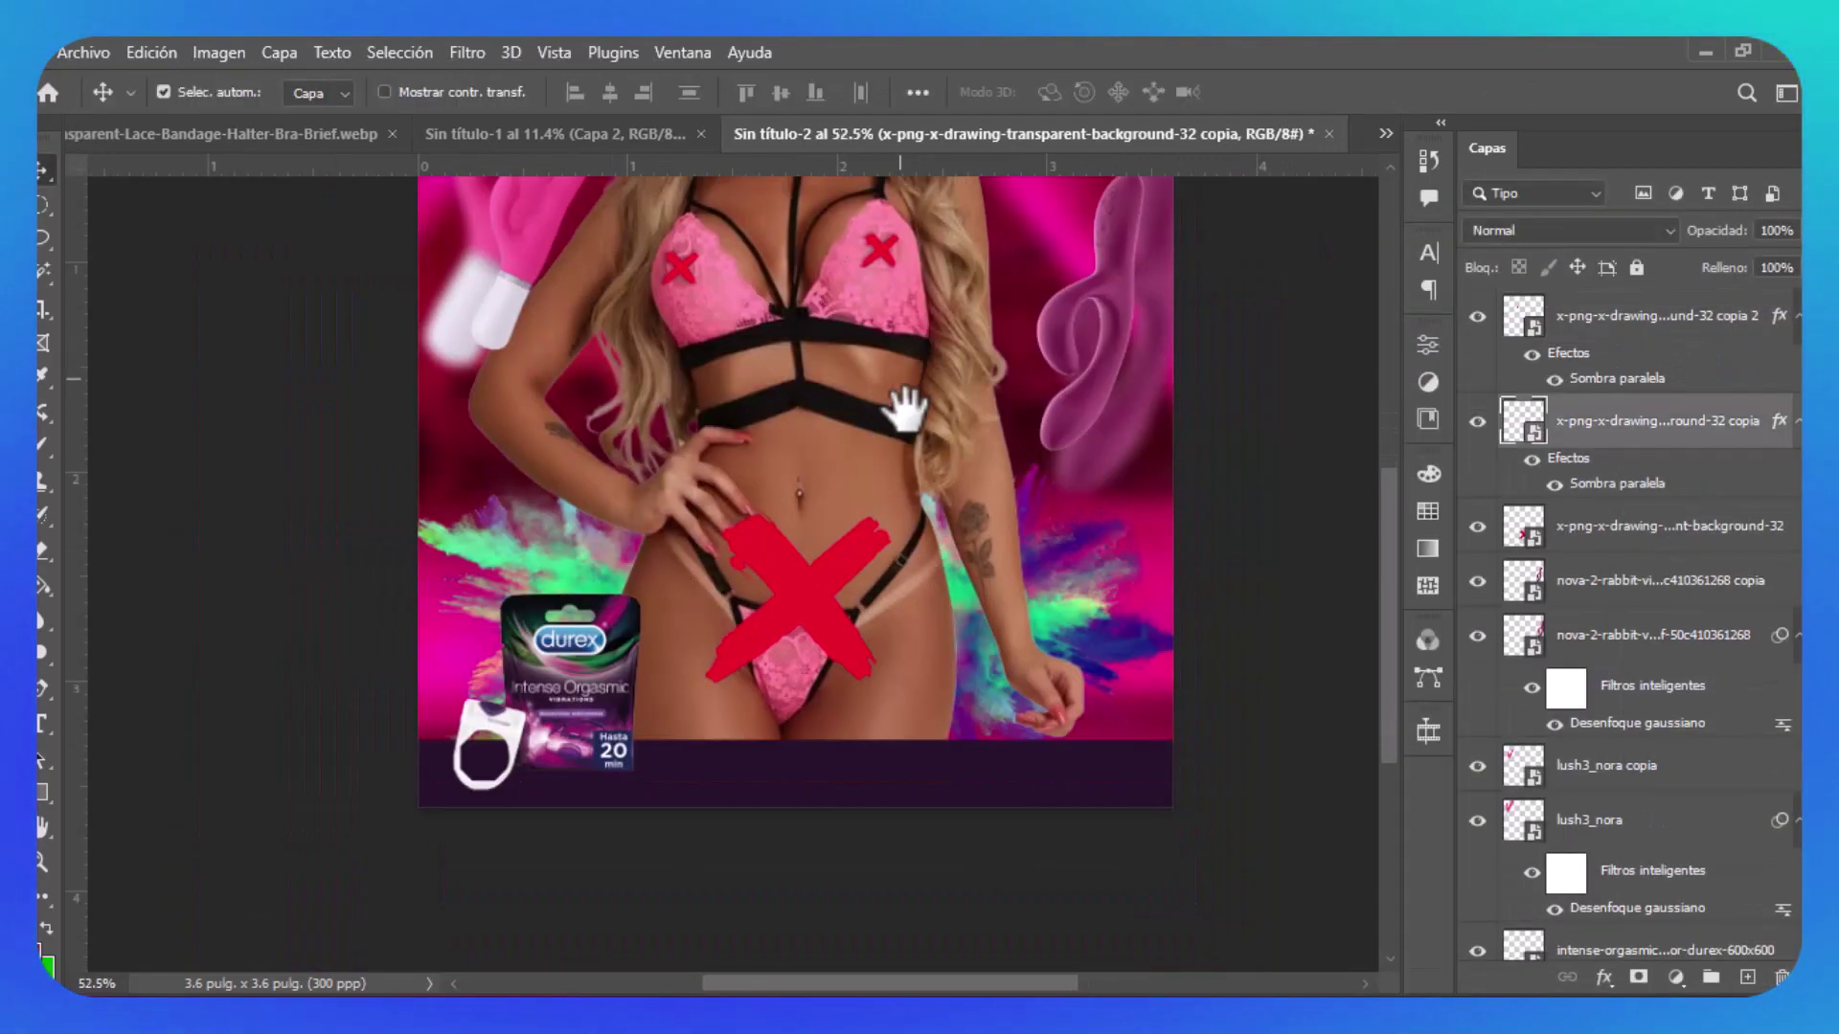
{"action": "scroll", "coordinate": [821, 553], "scroll_direction": "up", "scroll_amount": 2}
{"action": "left_click_drag", "start_coordinate": [791, 590], "coordinate": [785, 605]}
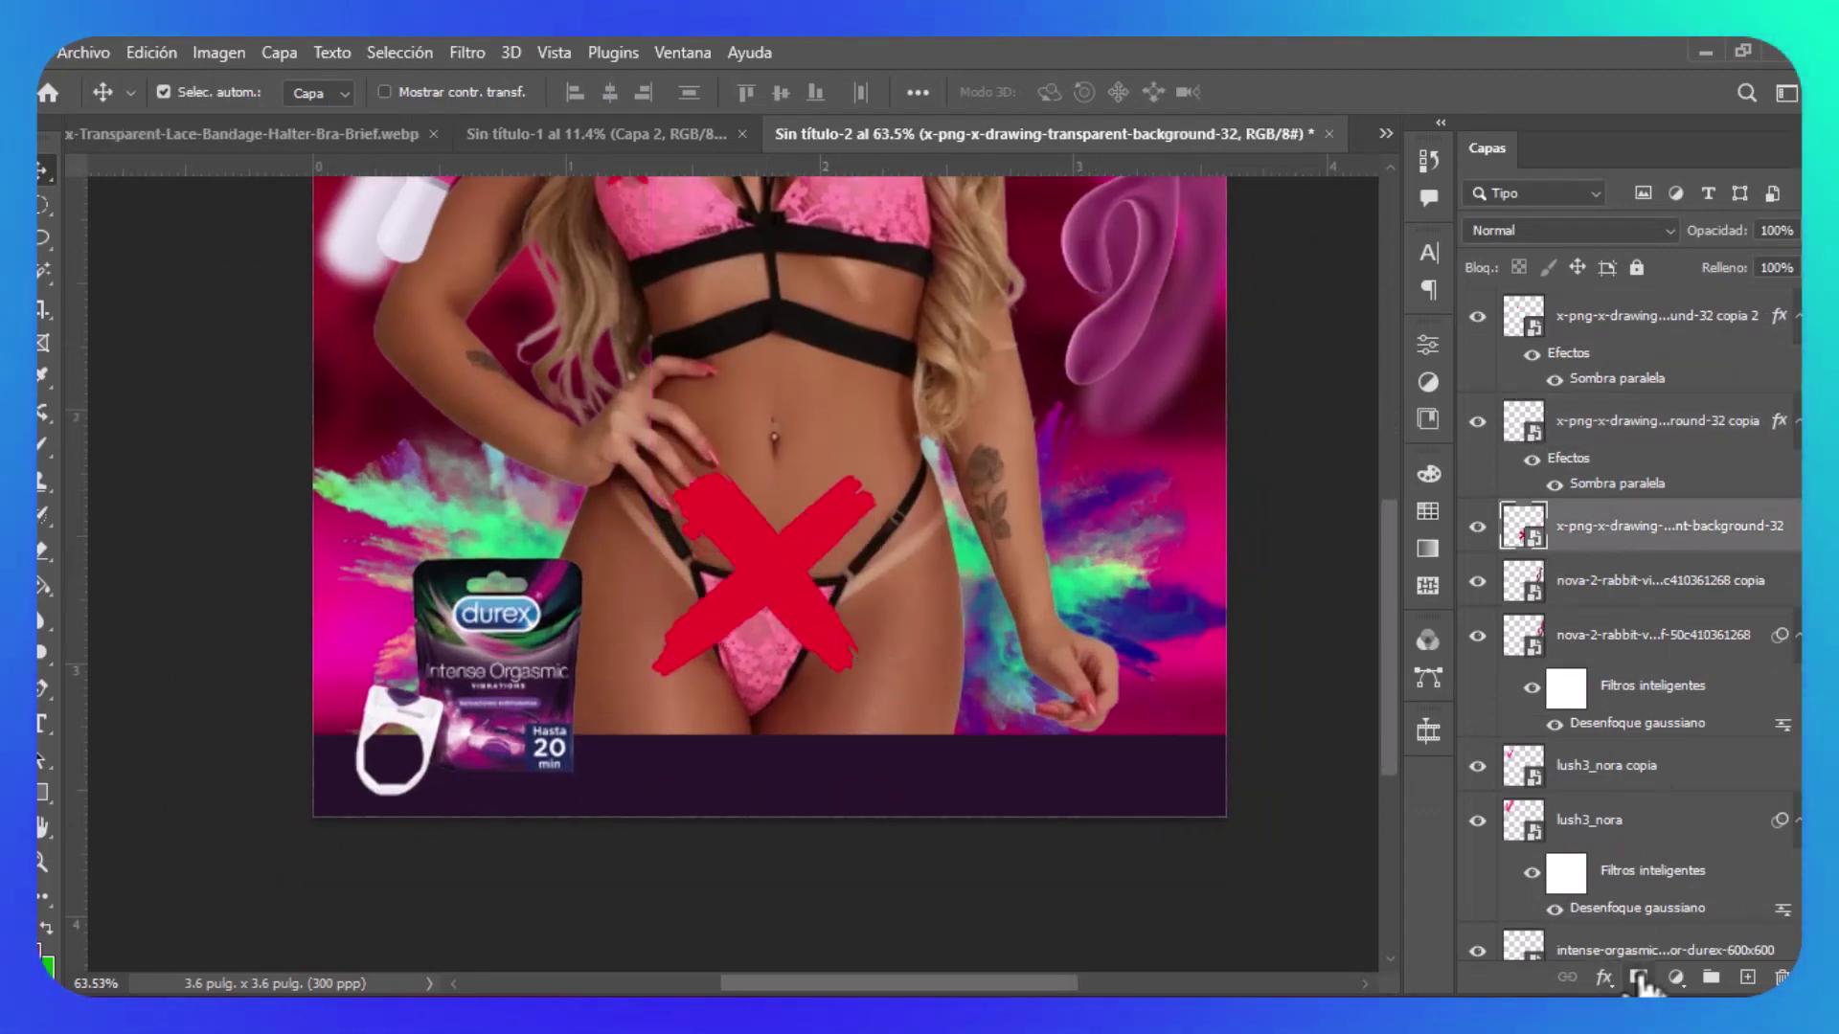
{"action": "scroll", "coordinate": [795, 757], "scroll_direction": "up", "scroll_amount": 2}
{"action": "left_click_drag", "start_coordinate": [852, 573], "coordinate": [814, 608]}
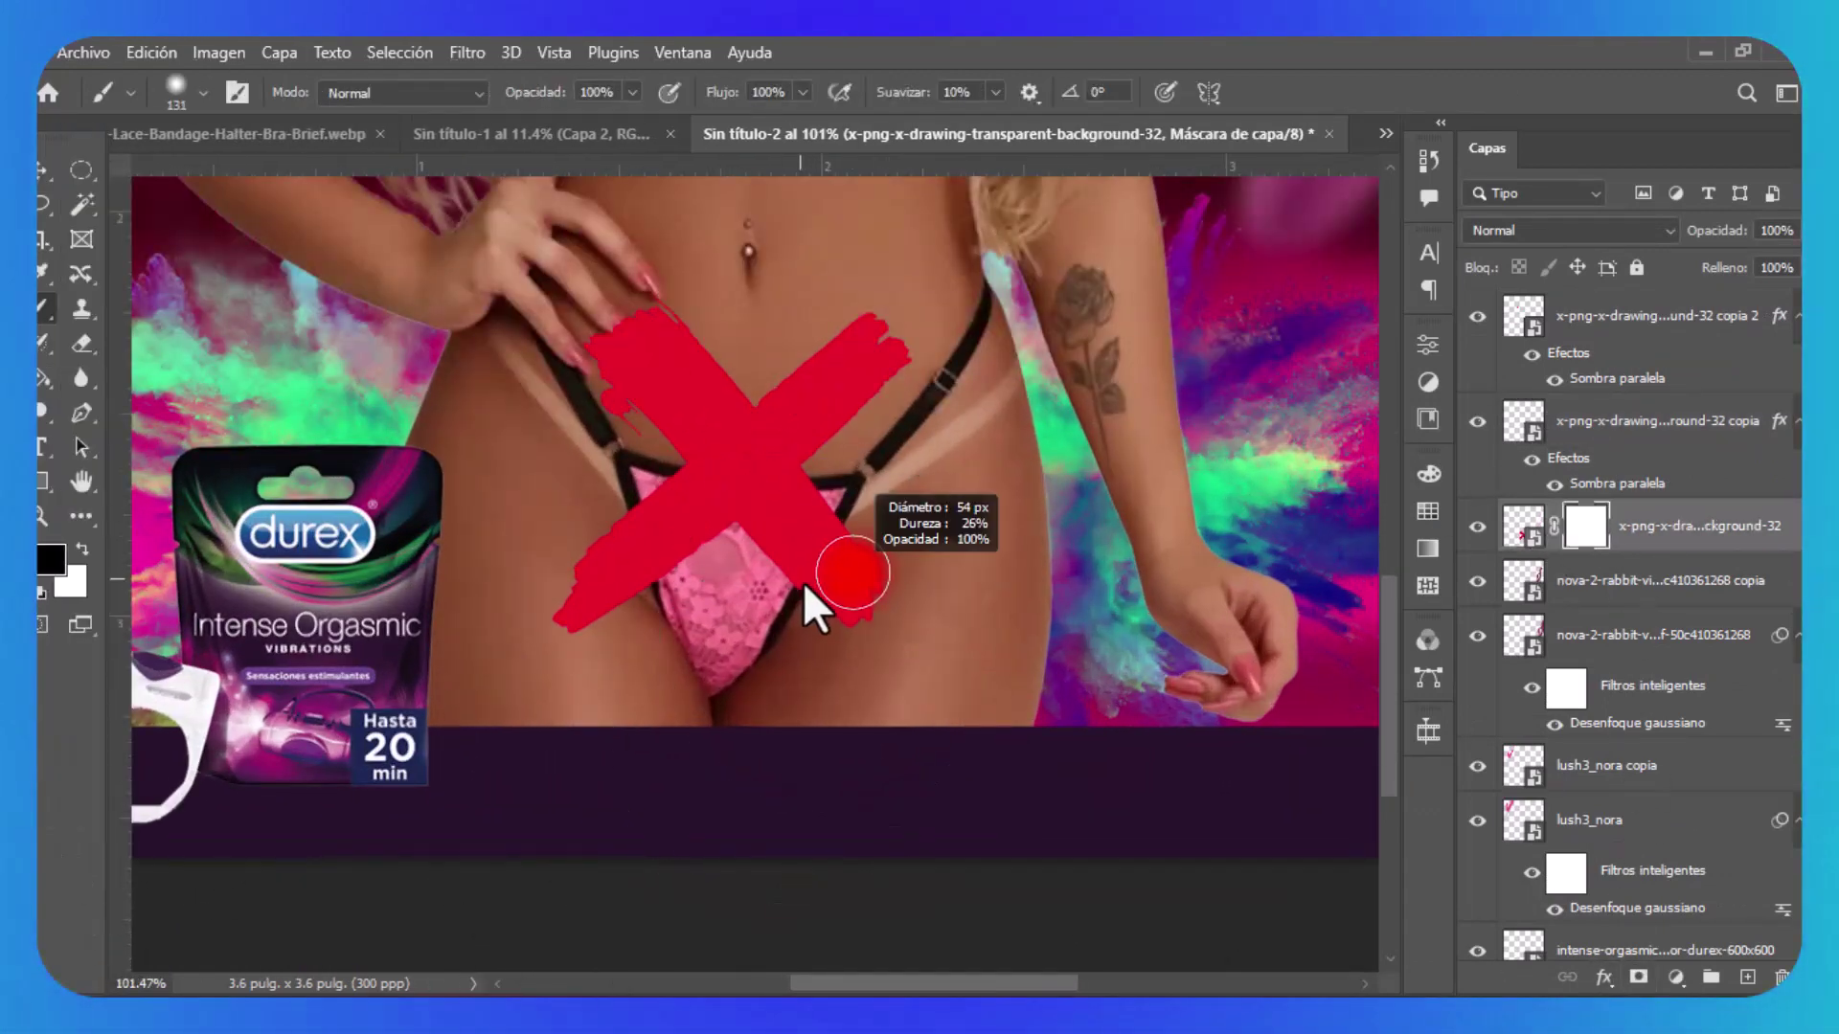
{"action": "scroll", "coordinate": [753, 535], "scroll_direction": "up", "scroll_amount": 2}
{"action": "left_click_drag", "start_coordinate": [681, 538], "coordinate": [816, 521]}
{"action": "scroll", "coordinate": [841, 518], "scroll_direction": "up", "scroll_amount": 1}
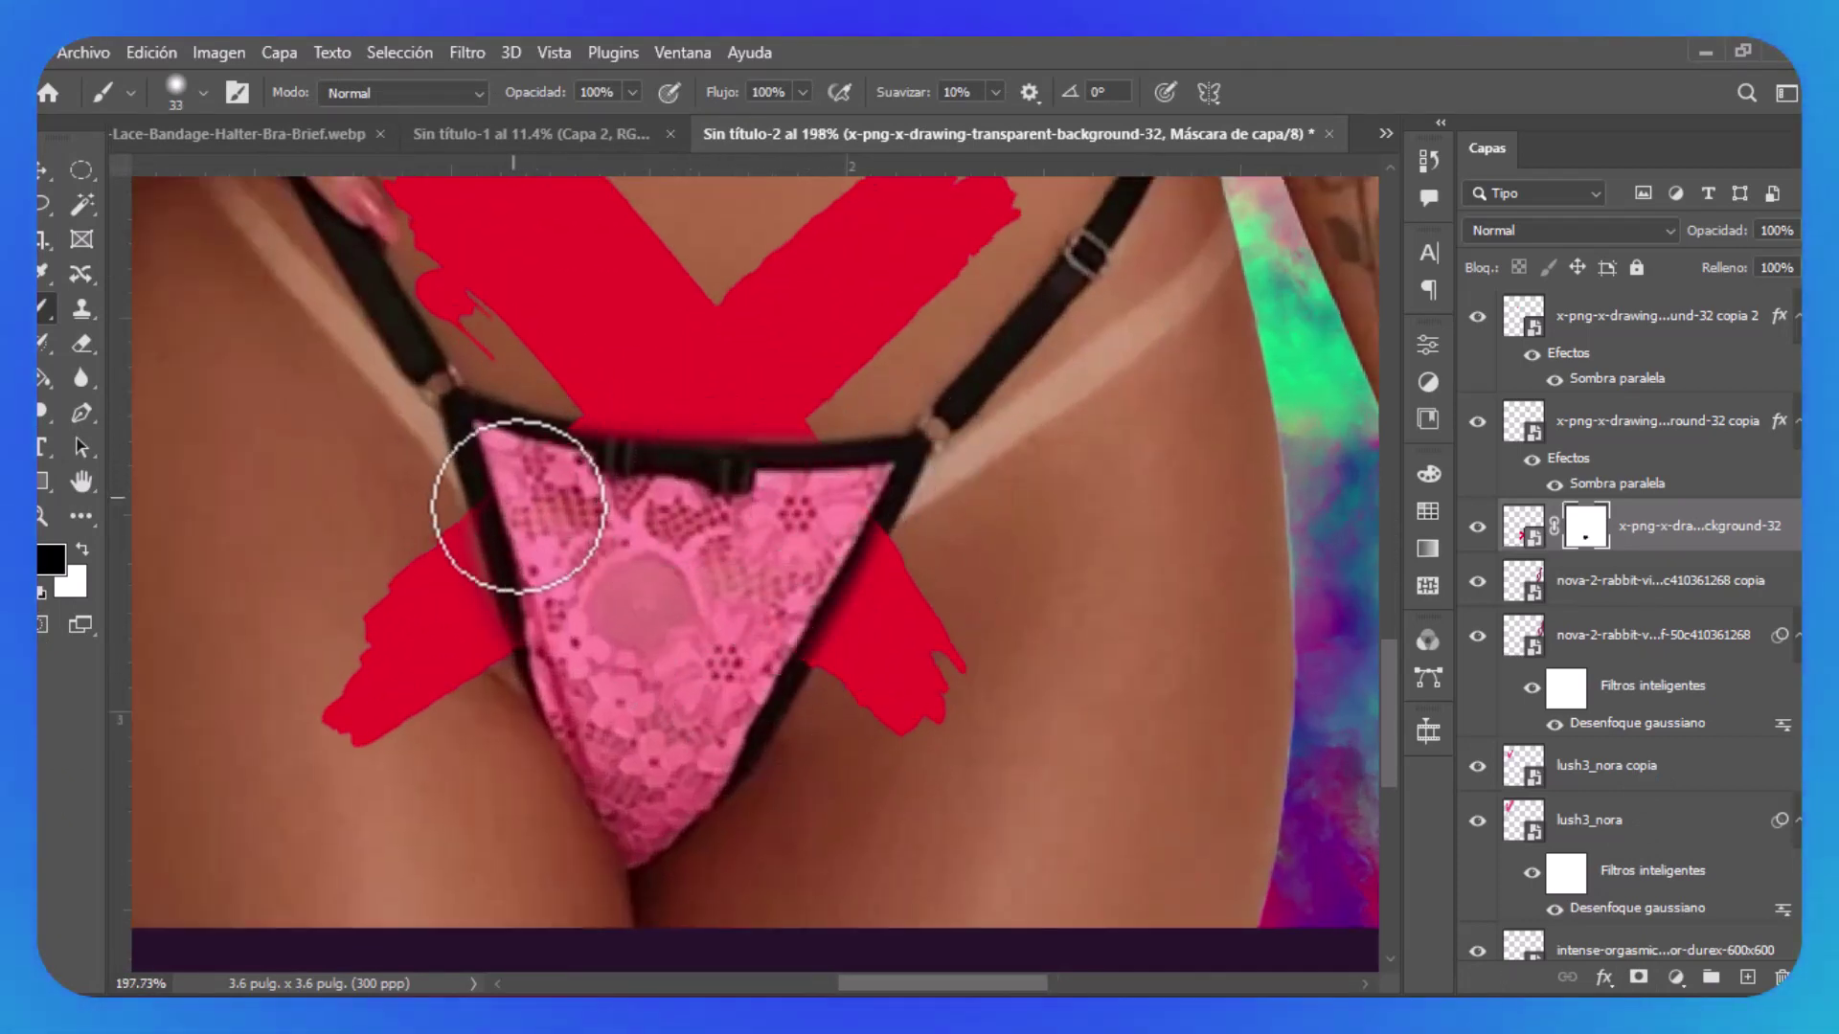
Refine the large X's mask along the garment's black trim with small brushes, alternating black and white paint.
{"action": "scroll", "coordinate": [562, 648], "scroll_direction": "down", "scroll_amount": 6}
{"action": "scroll", "coordinate": [703, 522], "scroll_direction": "up", "scroll_amount": 3}
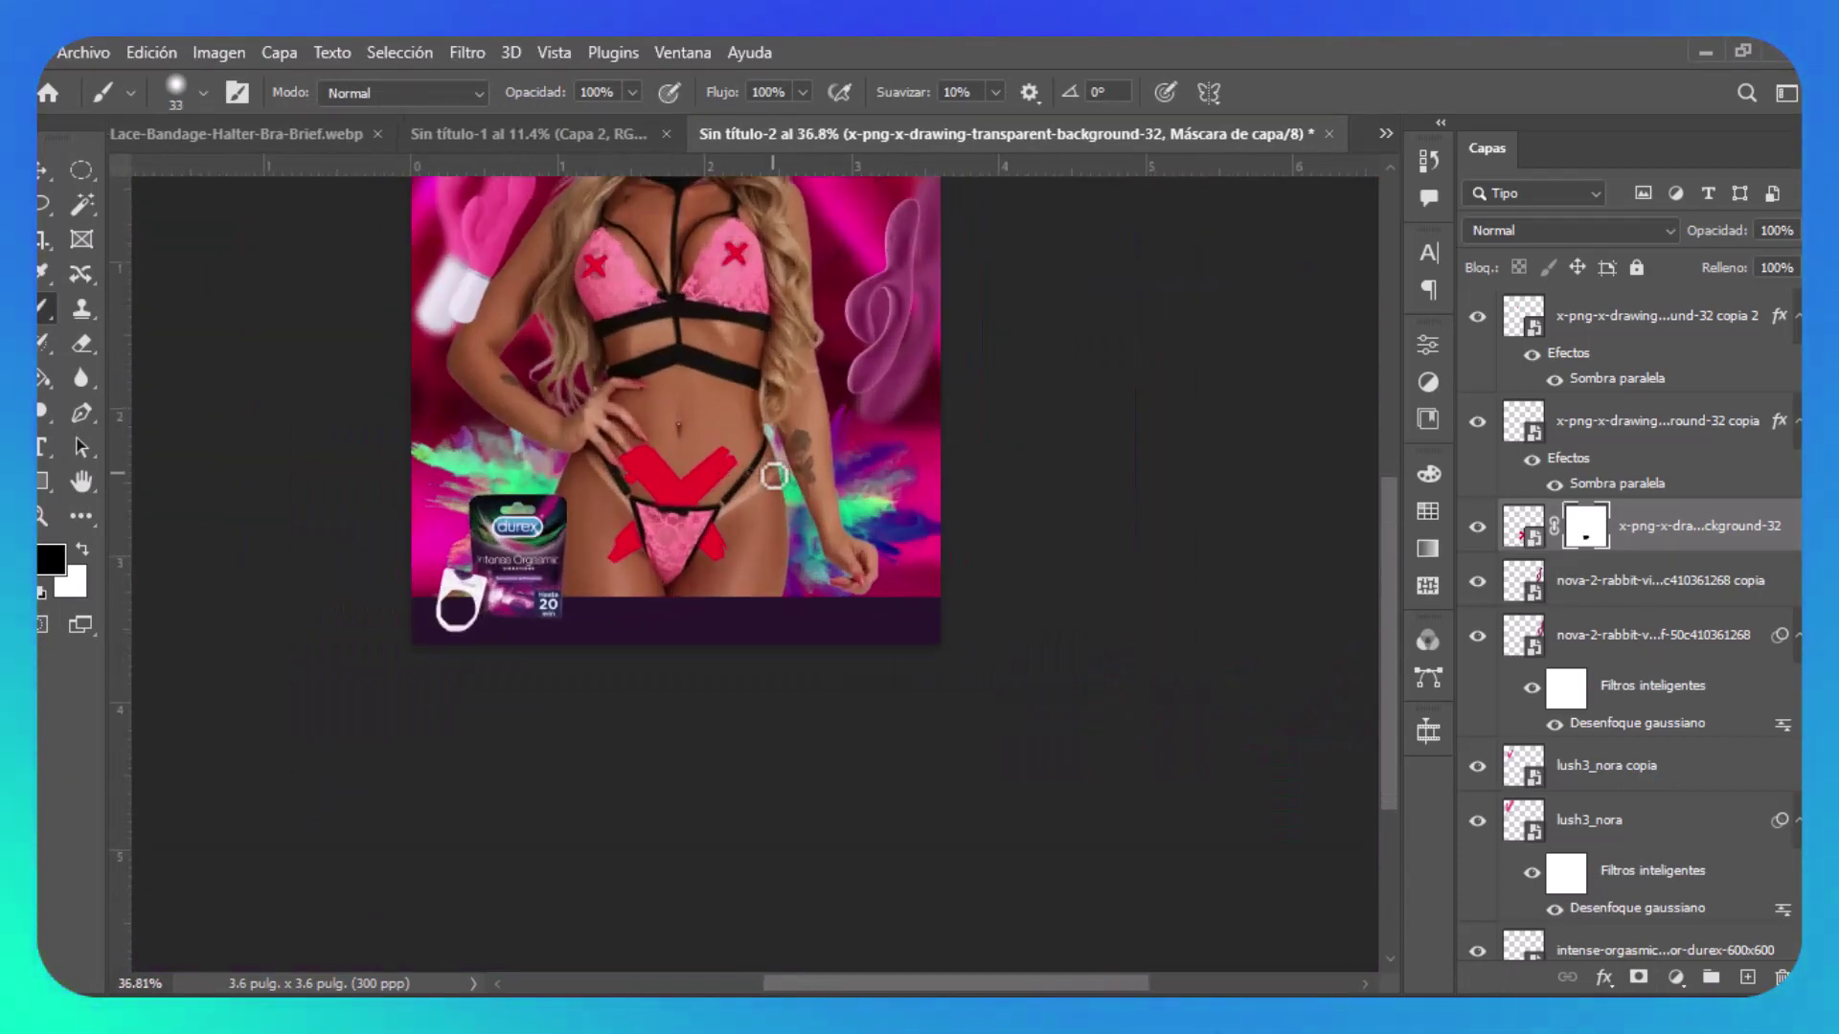
{"action": "scroll", "coordinate": [669, 485], "scroll_direction": "down", "scroll_amount": 1}
{"action": "scroll", "coordinate": [661, 478], "scroll_direction": "up", "scroll_amount": 2}
{"action": "scroll", "coordinate": [683, 494], "scroll_direction": "up", "scroll_amount": 1}
{"action": "key", "text": "x"}
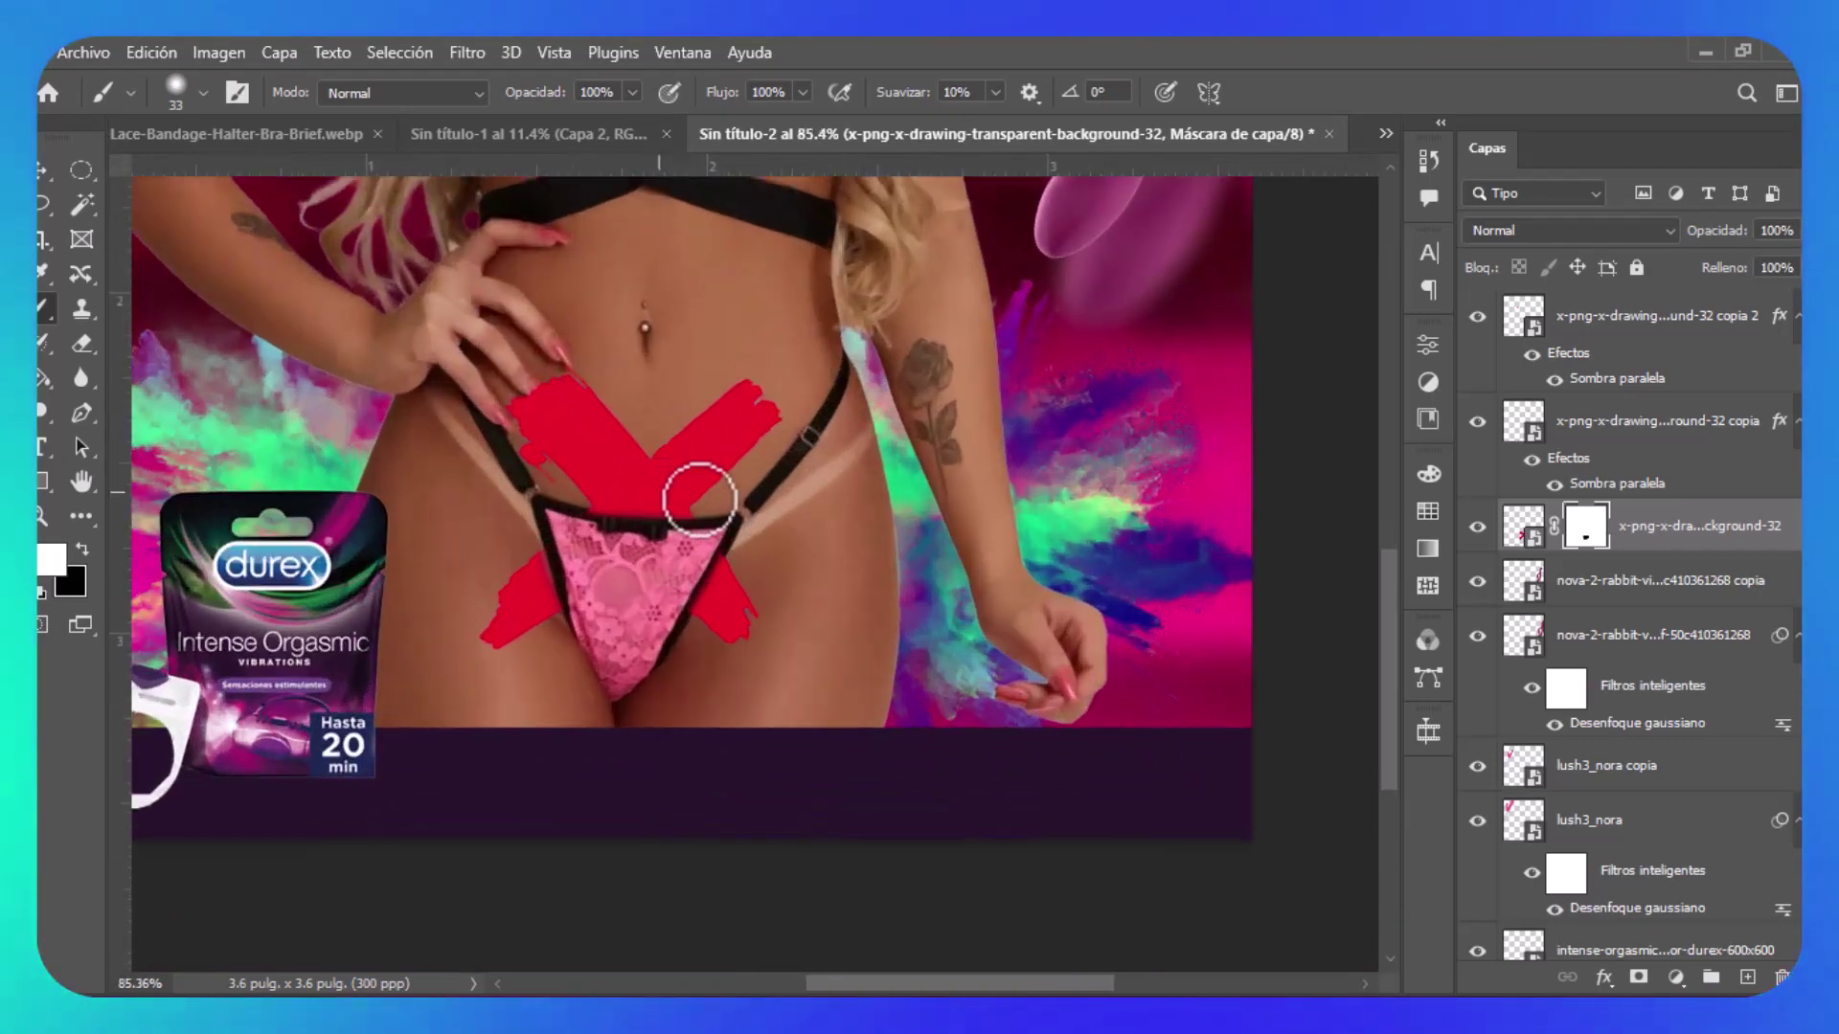
{"action": "scroll", "coordinate": [526, 560], "scroll_direction": "up", "scroll_amount": 3}
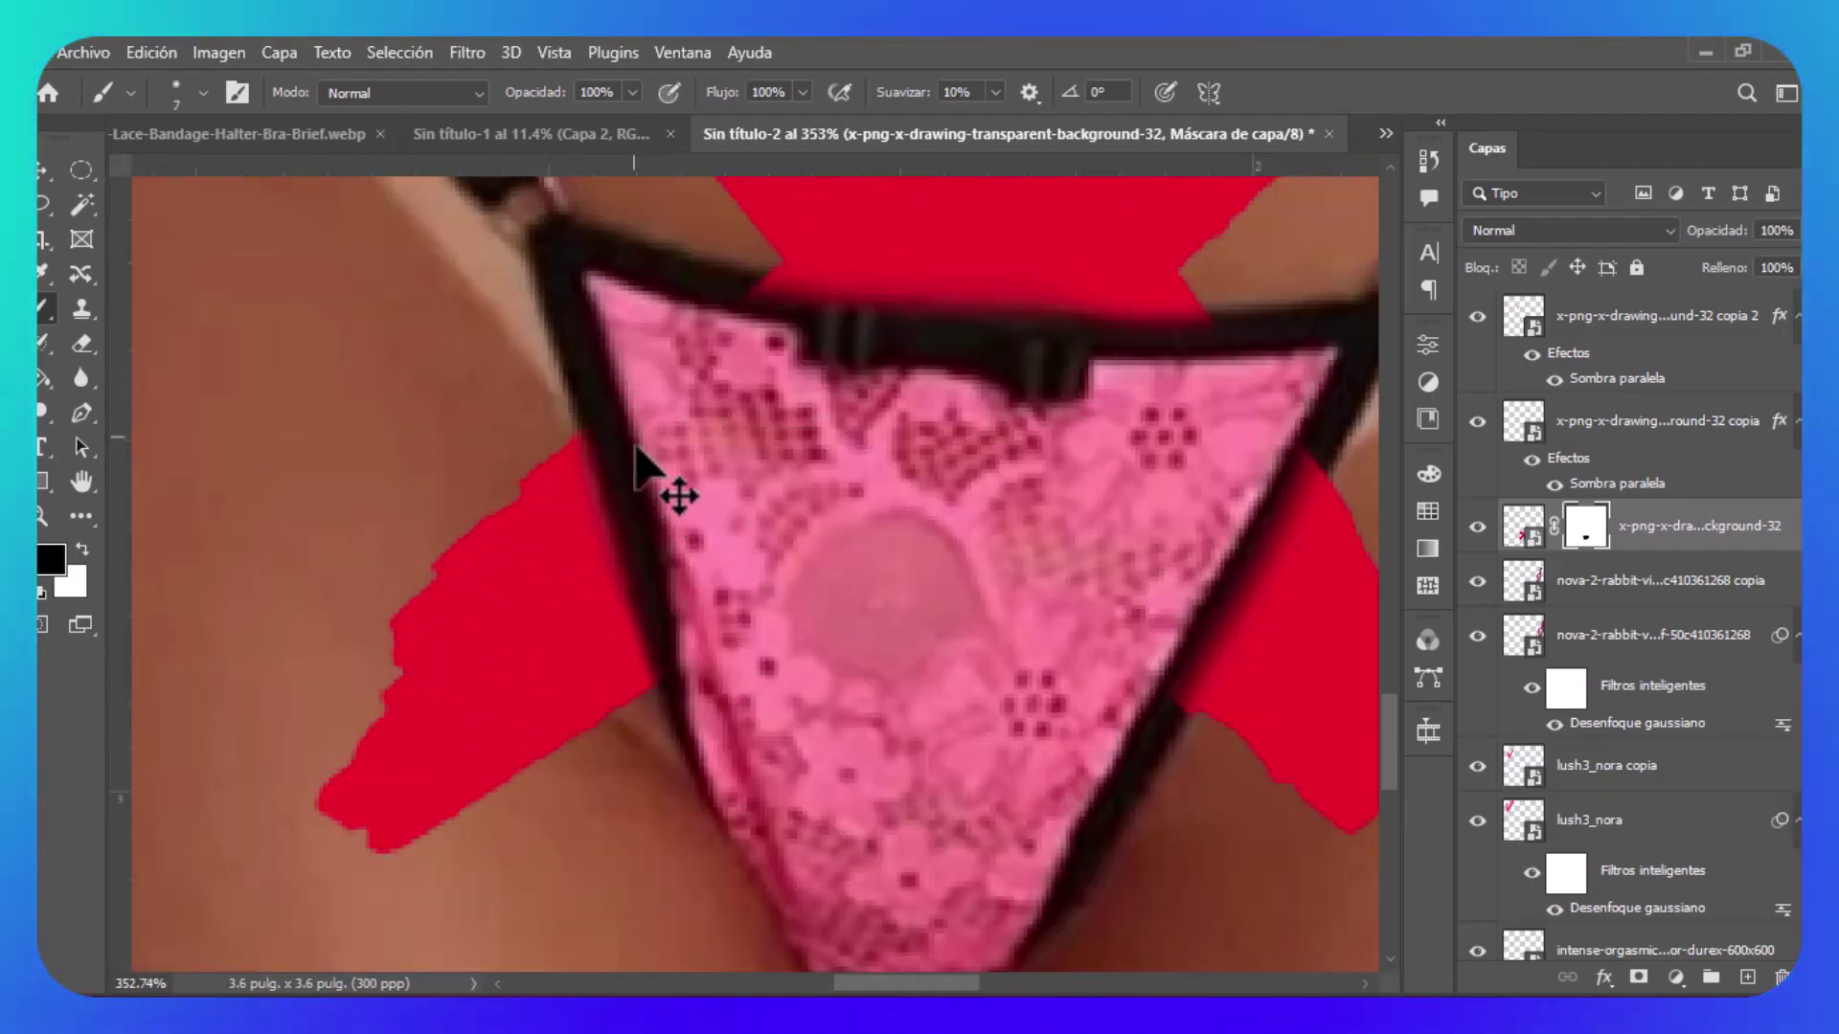
{"action": "scroll", "coordinate": [760, 542], "scroll_direction": "up", "scroll_amount": 3}
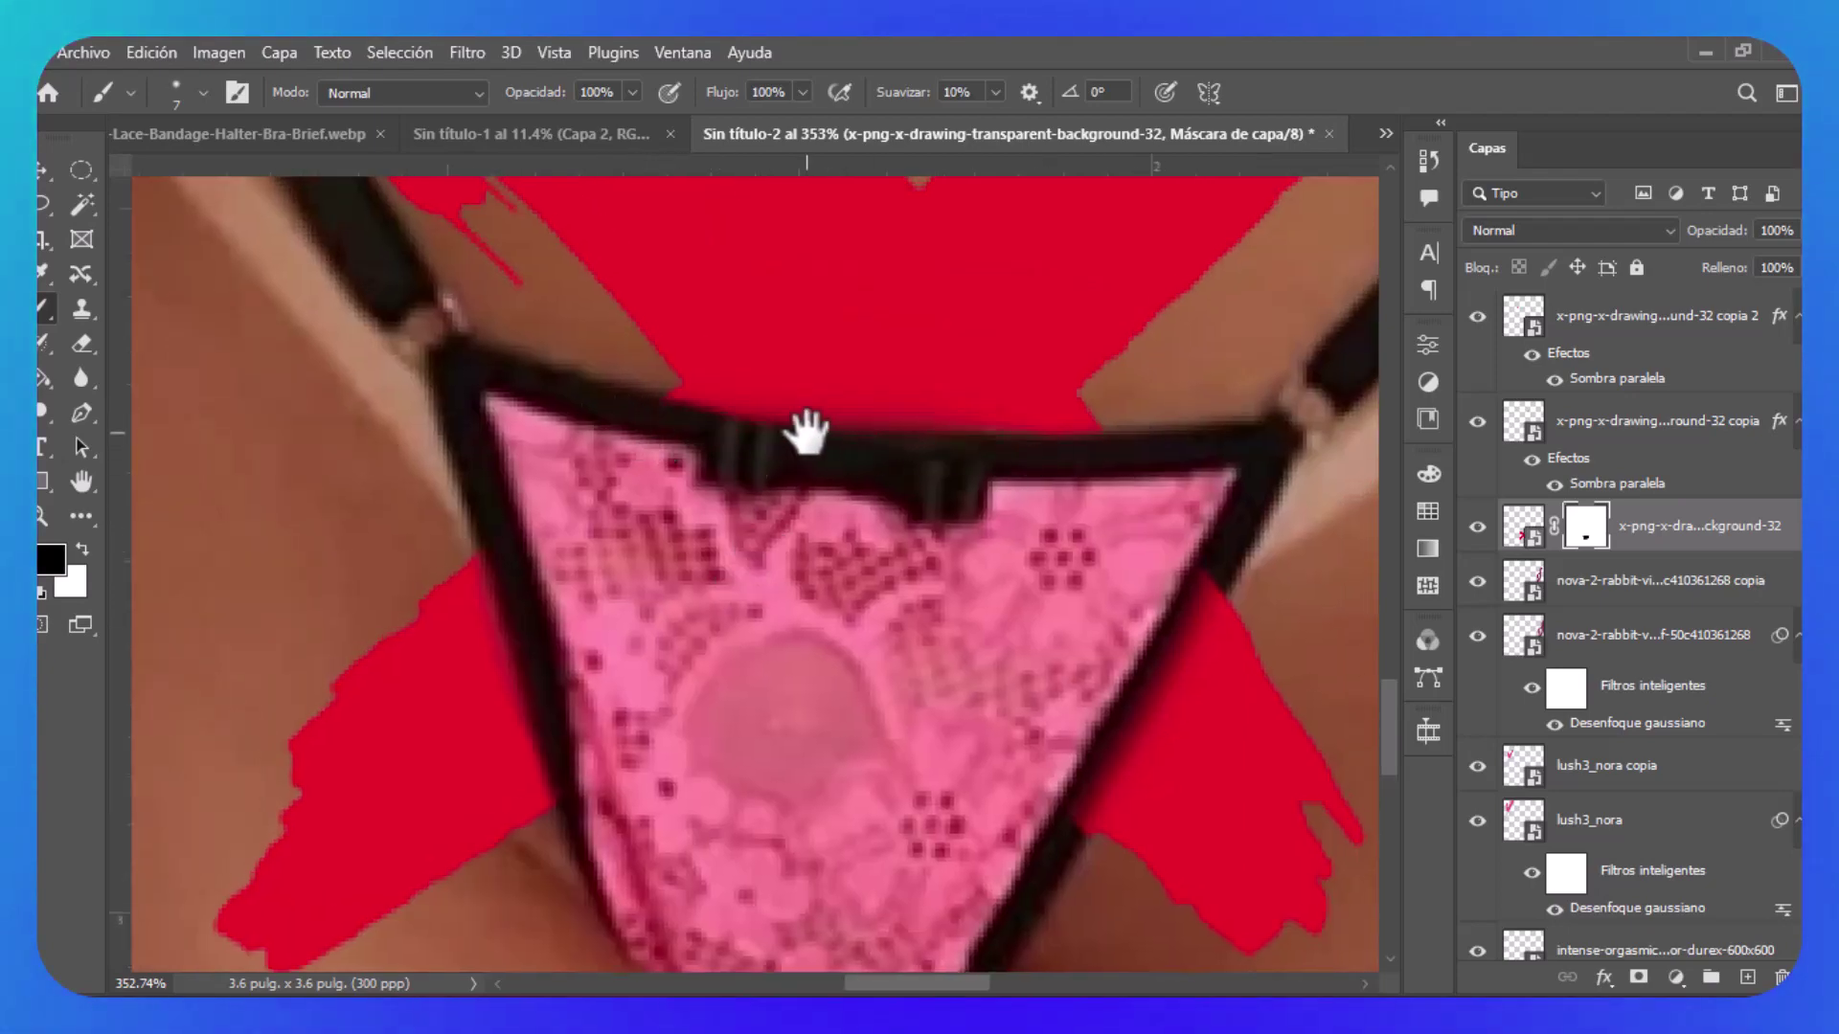
{"action": "scroll", "coordinate": [1052, 482], "scroll_direction": "up", "scroll_amount": 1}
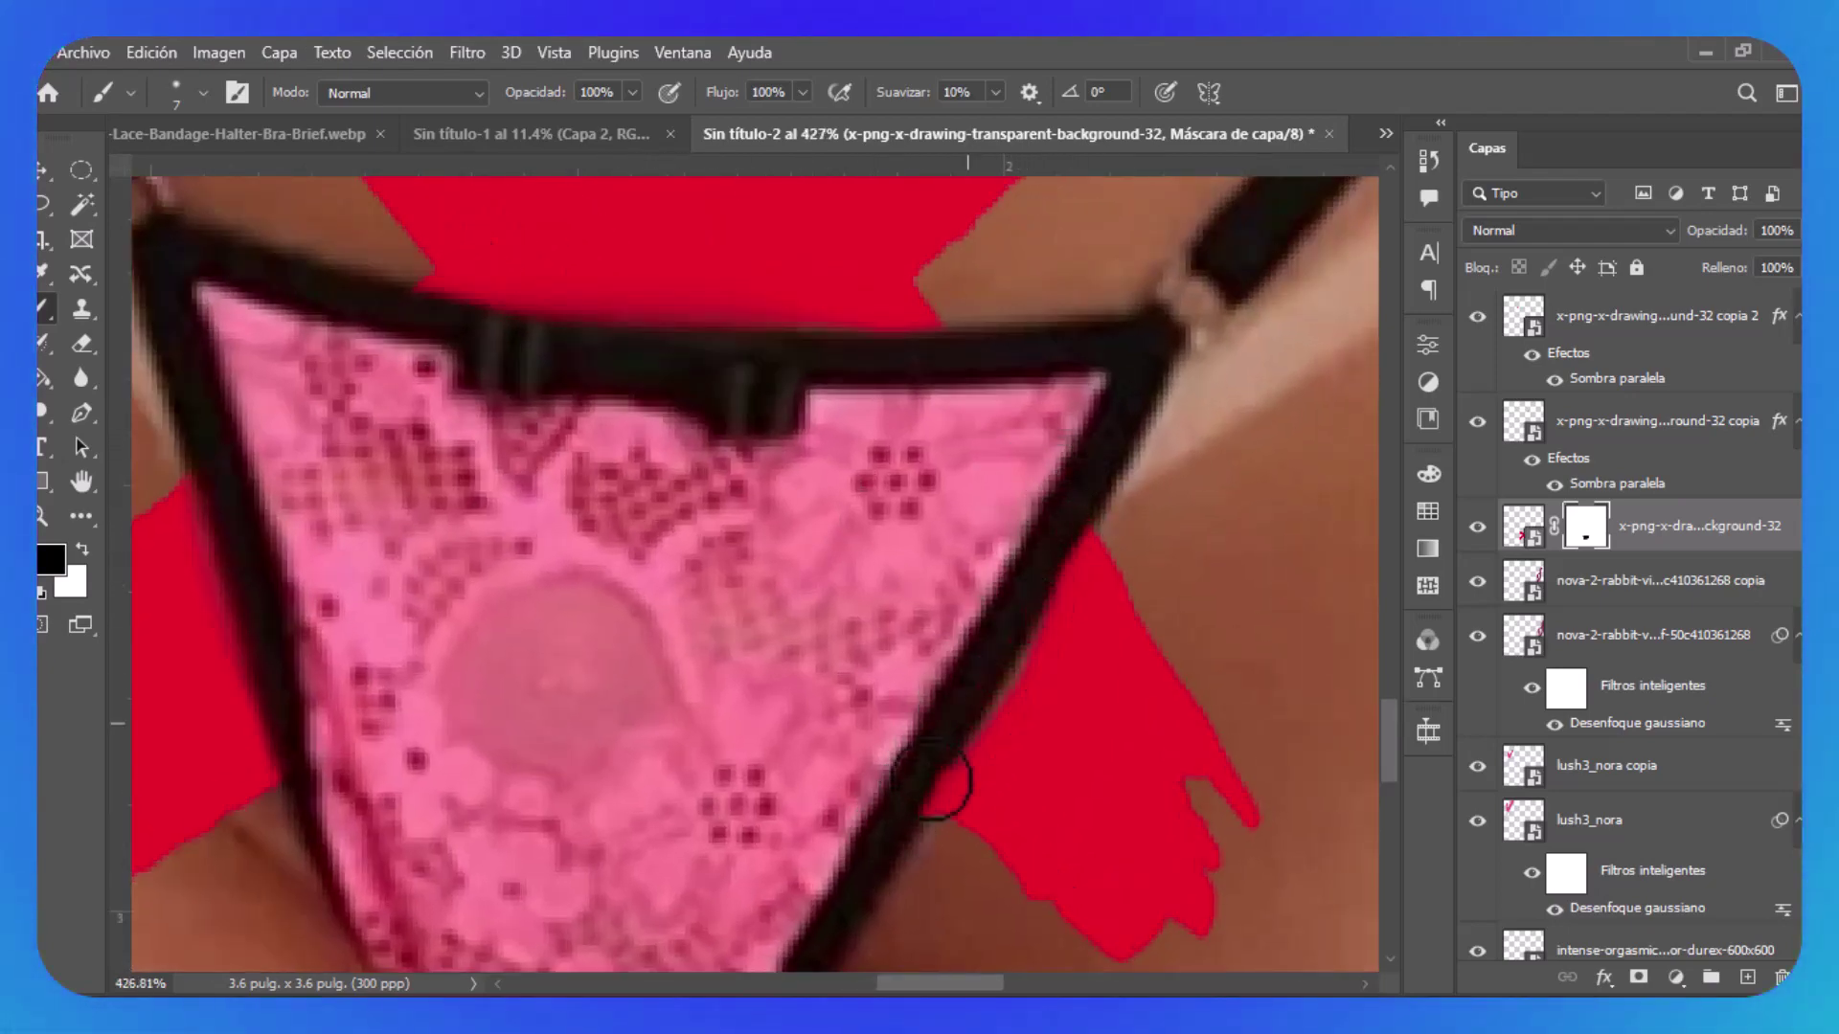
{"action": "scroll", "coordinate": [1025, 632], "scroll_direction": "up", "scroll_amount": 1}
{"action": "key", "text": "x"}
{"action": "key", "text": "bracketright"}
{"action": "key", "text": "bracketright"}
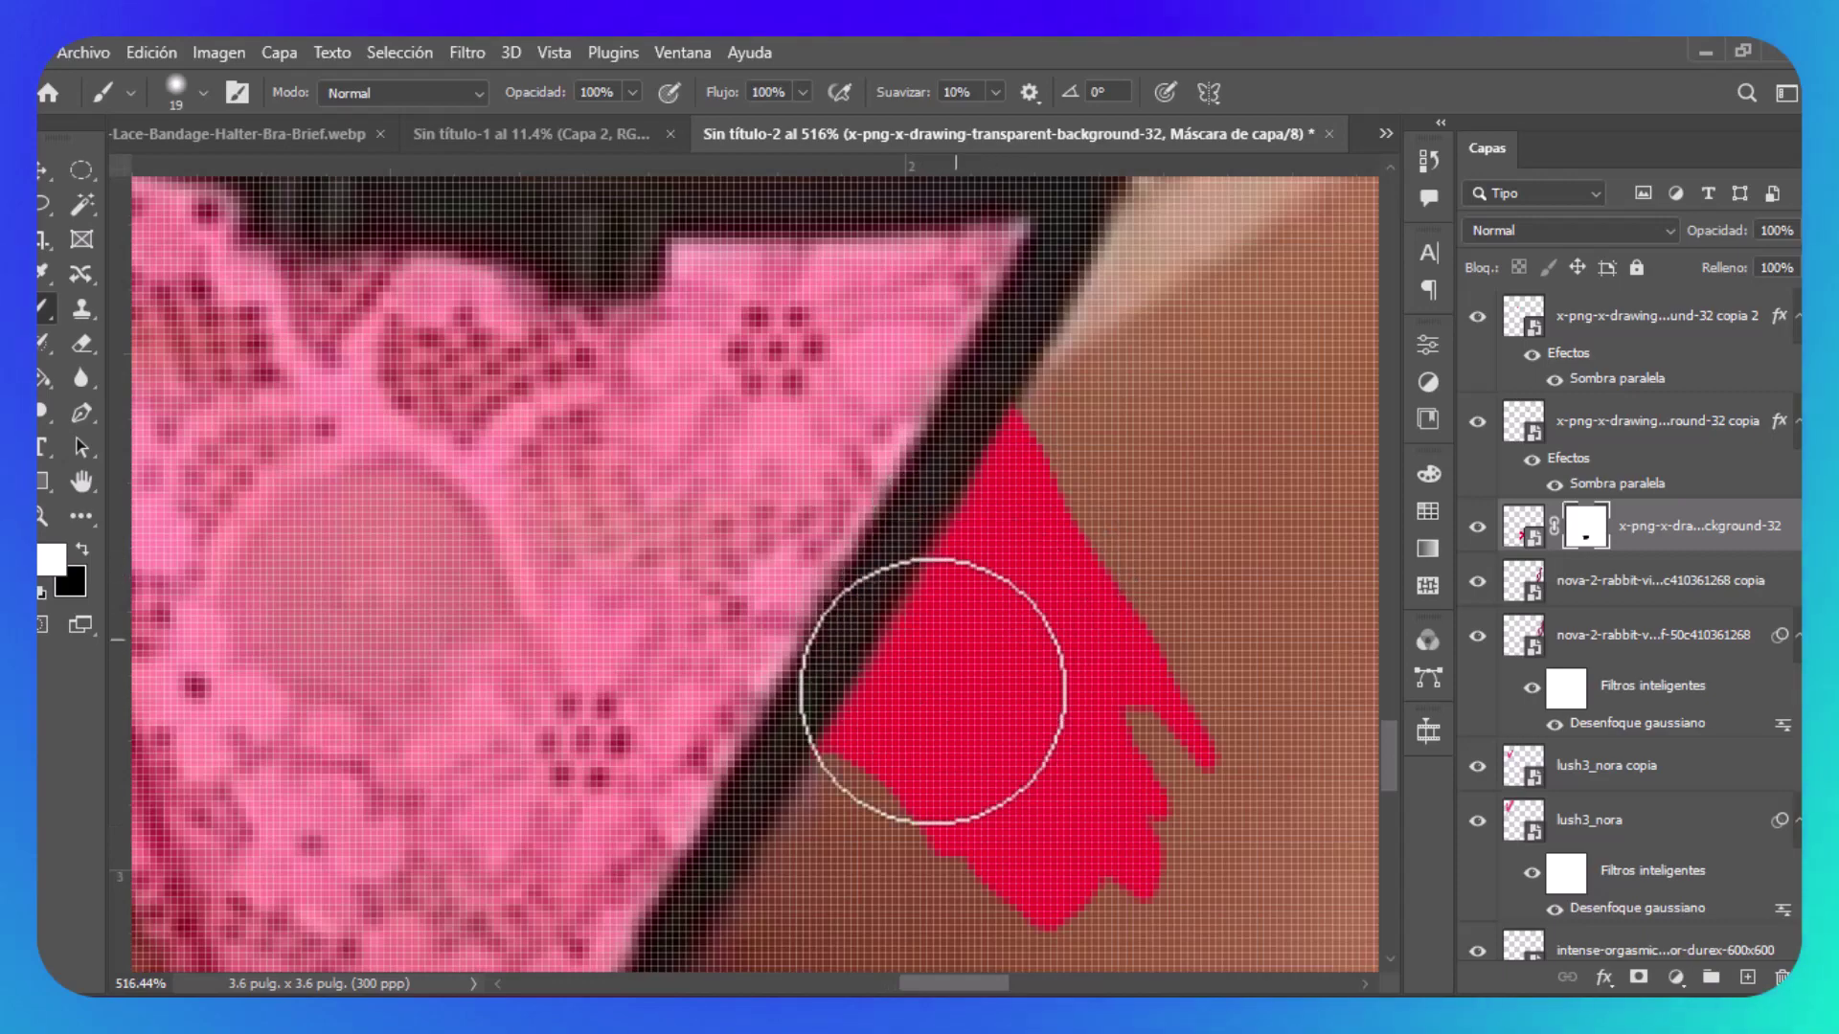
{"action": "scroll", "coordinate": [934, 691], "scroll_direction": "down", "scroll_amount": 15}
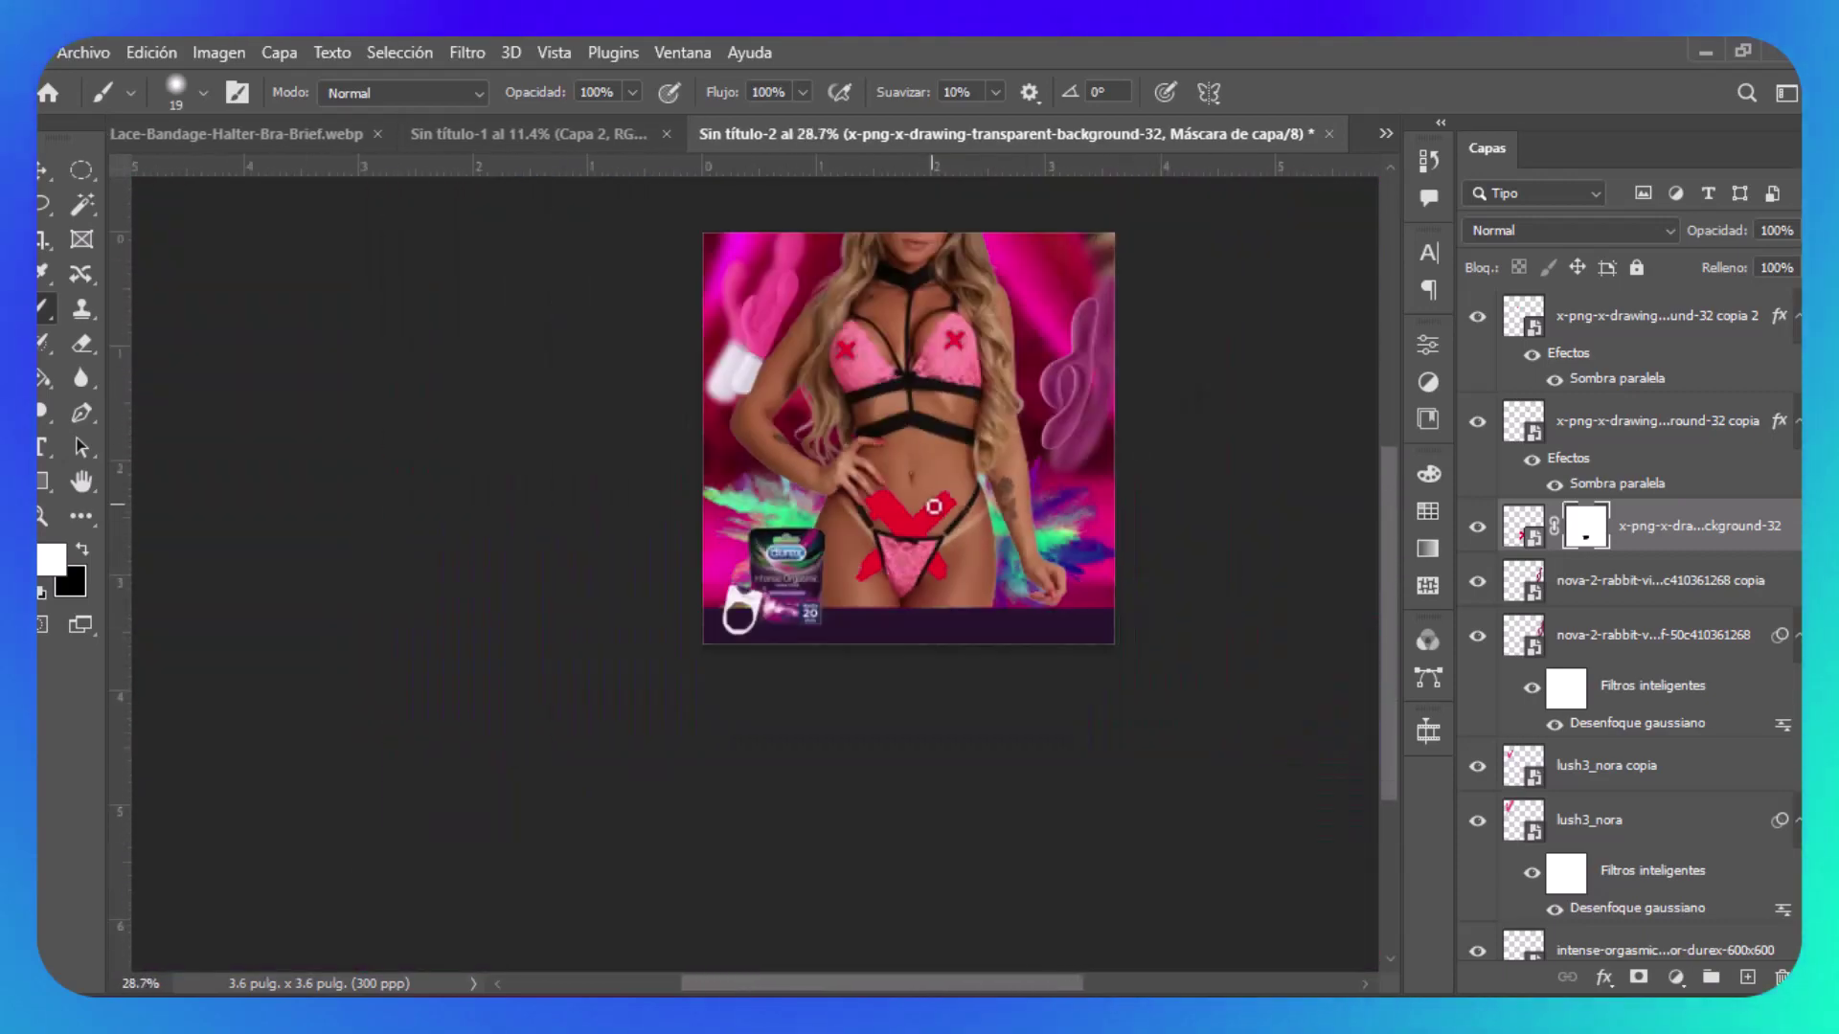
Try other blend modes such as Restar on the large X and return it to Normal.
{"action": "key", "text": "v"}
{"action": "scroll", "coordinate": [919, 522], "scroll_direction": "up", "scroll_amount": 5}
{"action": "left_click_drag", "start_coordinate": [897, 526], "coordinate": [894, 477]}
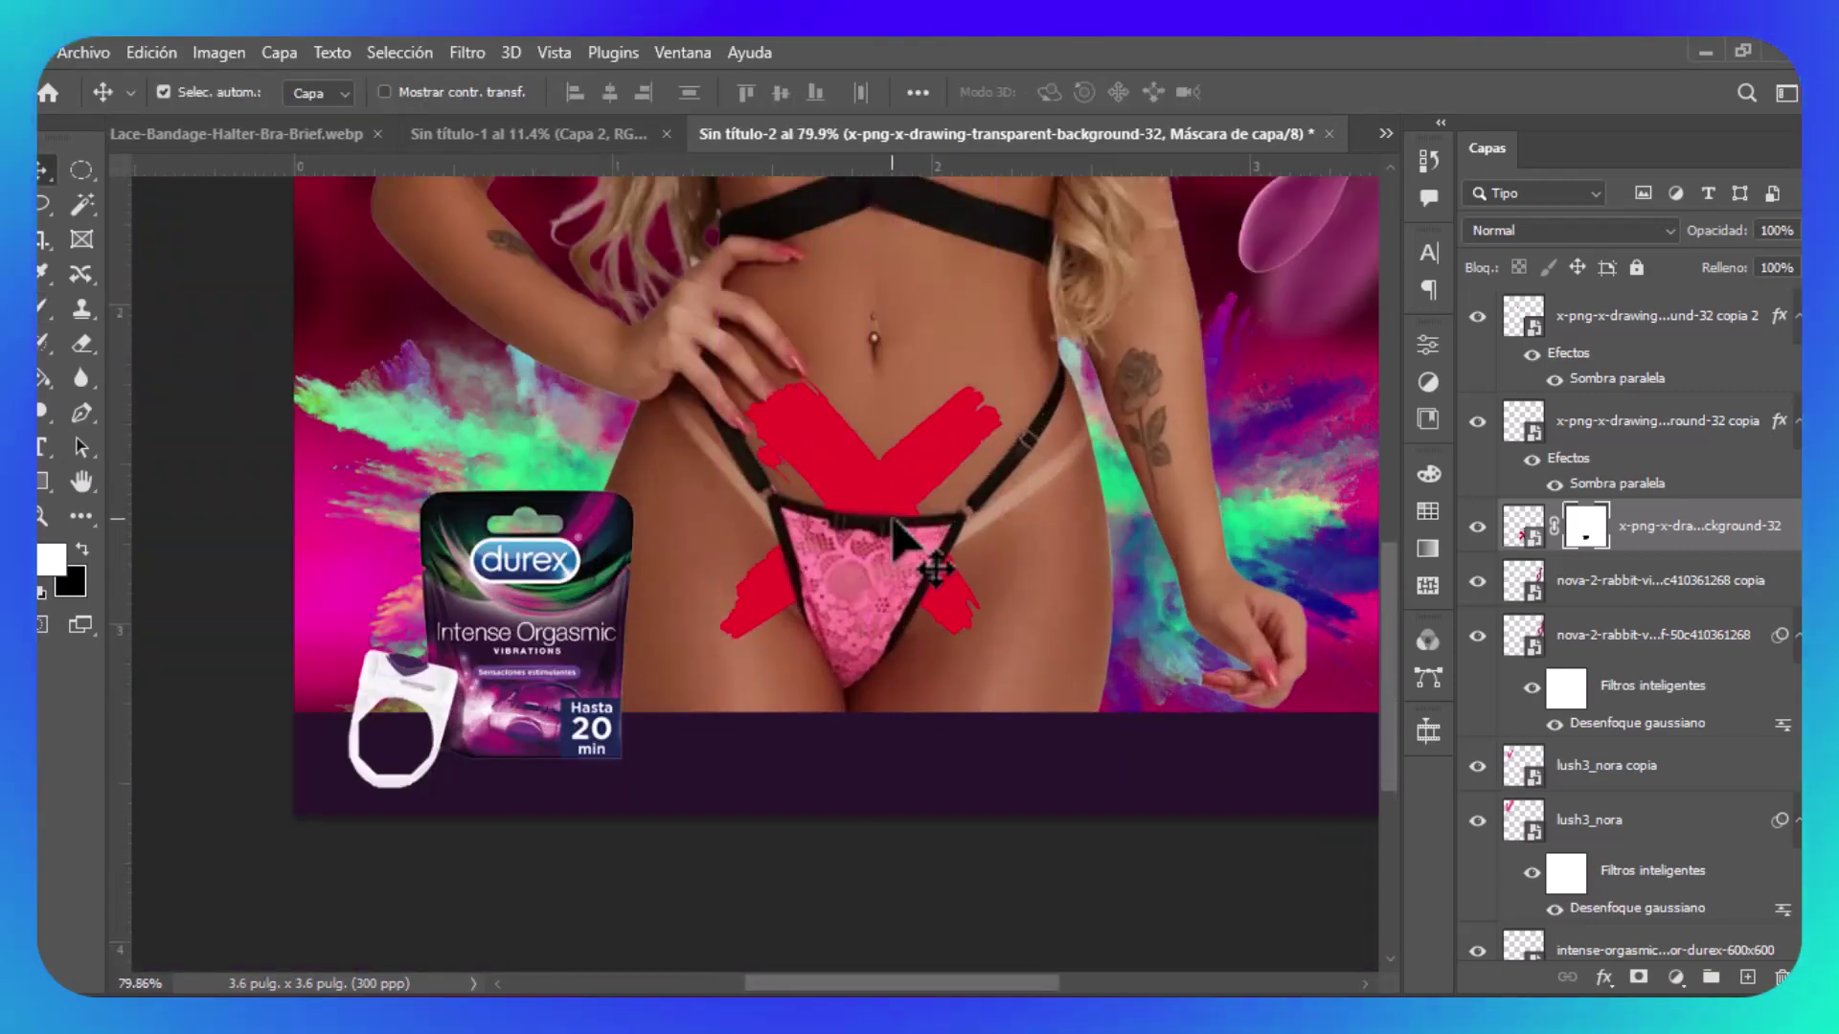
{"action": "left_click", "coordinate": [1571, 230]}
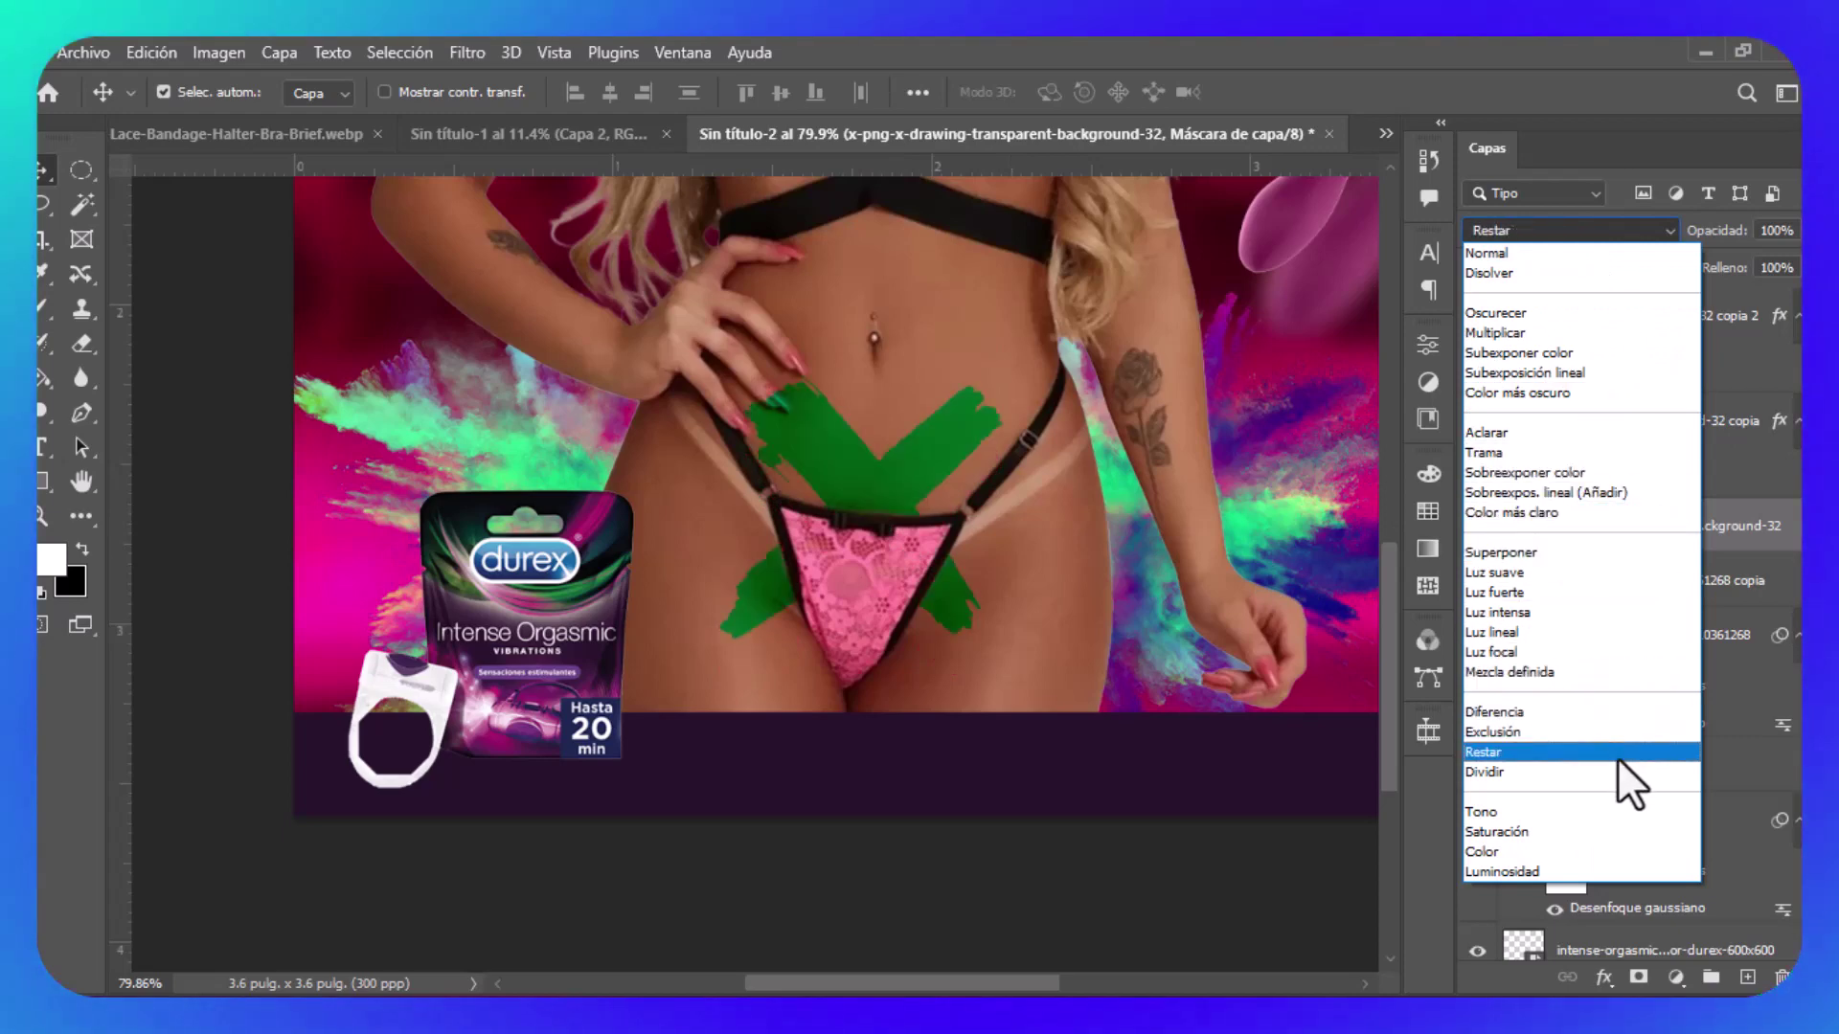
{"action": "left_click", "coordinate": [1597, 253]}
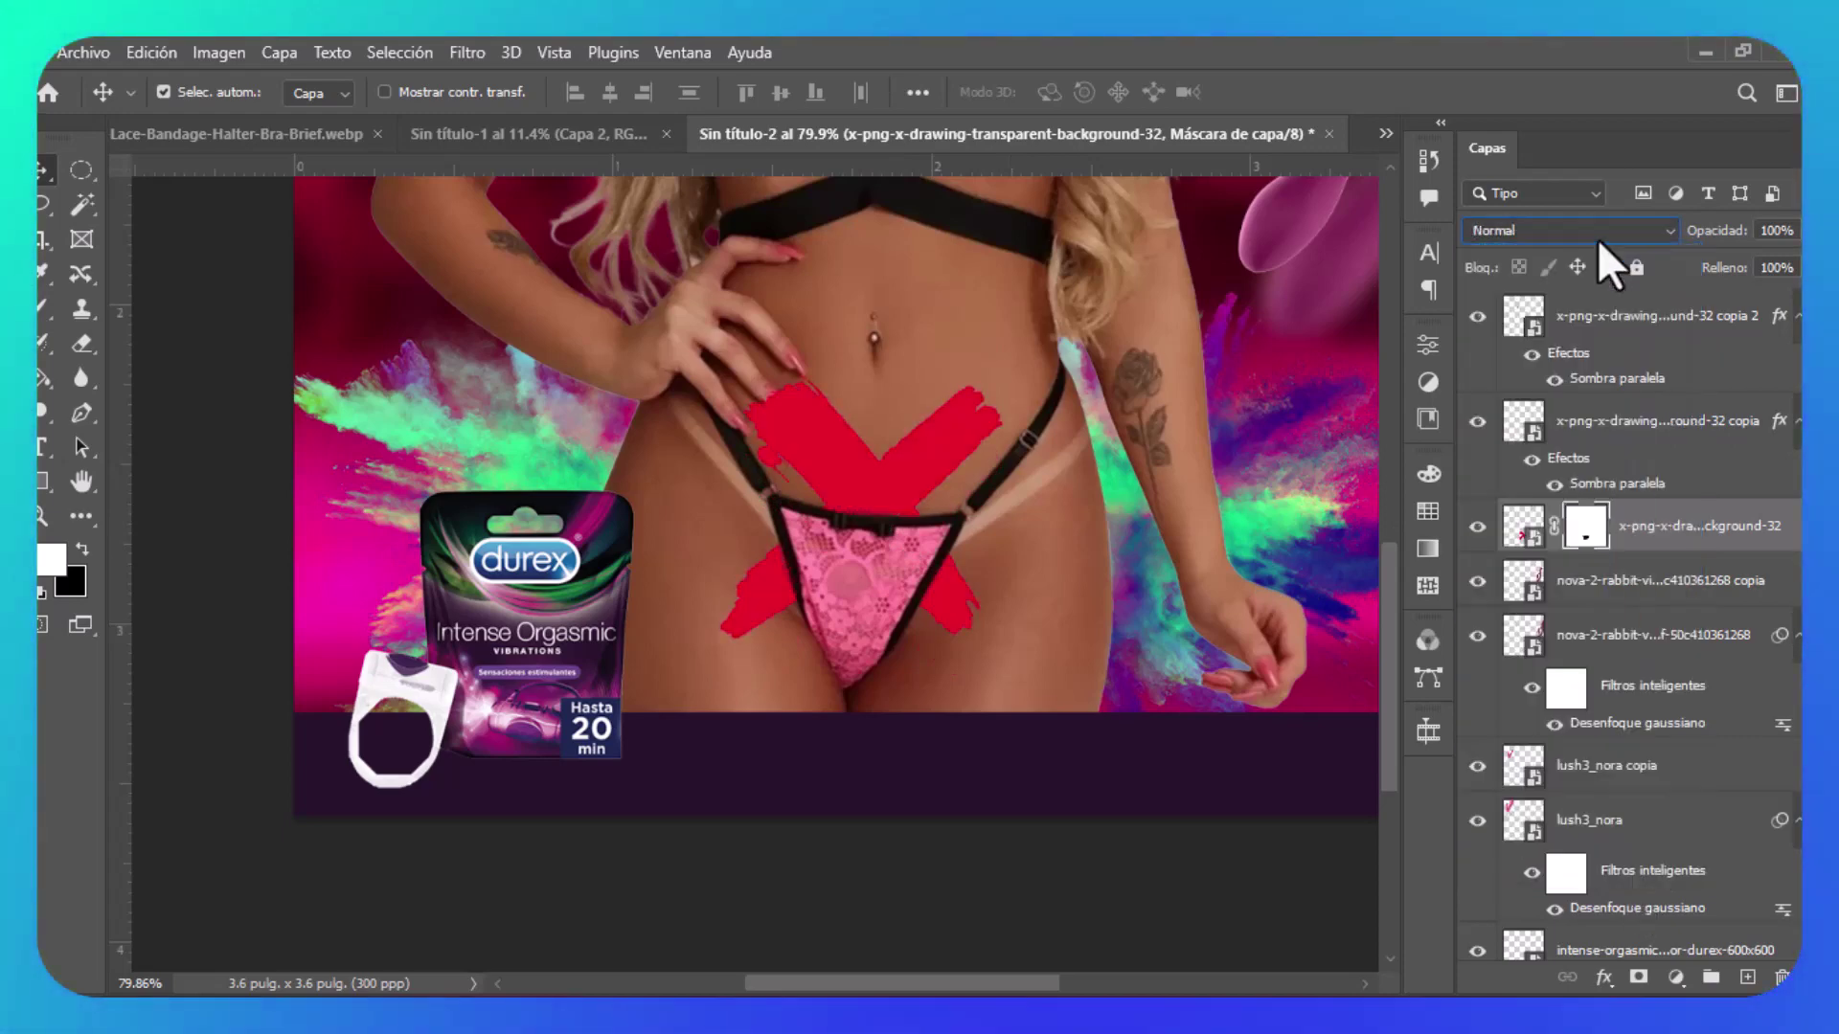
Duplicate the Capa 3 powder explosion above the lush3_nora layer and position the copy over the model's hips.
{"action": "left_click", "coordinate": [915, 609]}
{"action": "scroll", "coordinate": [915, 608], "scroll_direction": "down", "scroll_amount": 4}
{"action": "scroll", "coordinate": [915, 608], "scroll_direction": "up", "scroll_amount": 2}
{"action": "left_click", "coordinate": [1149, 706]}
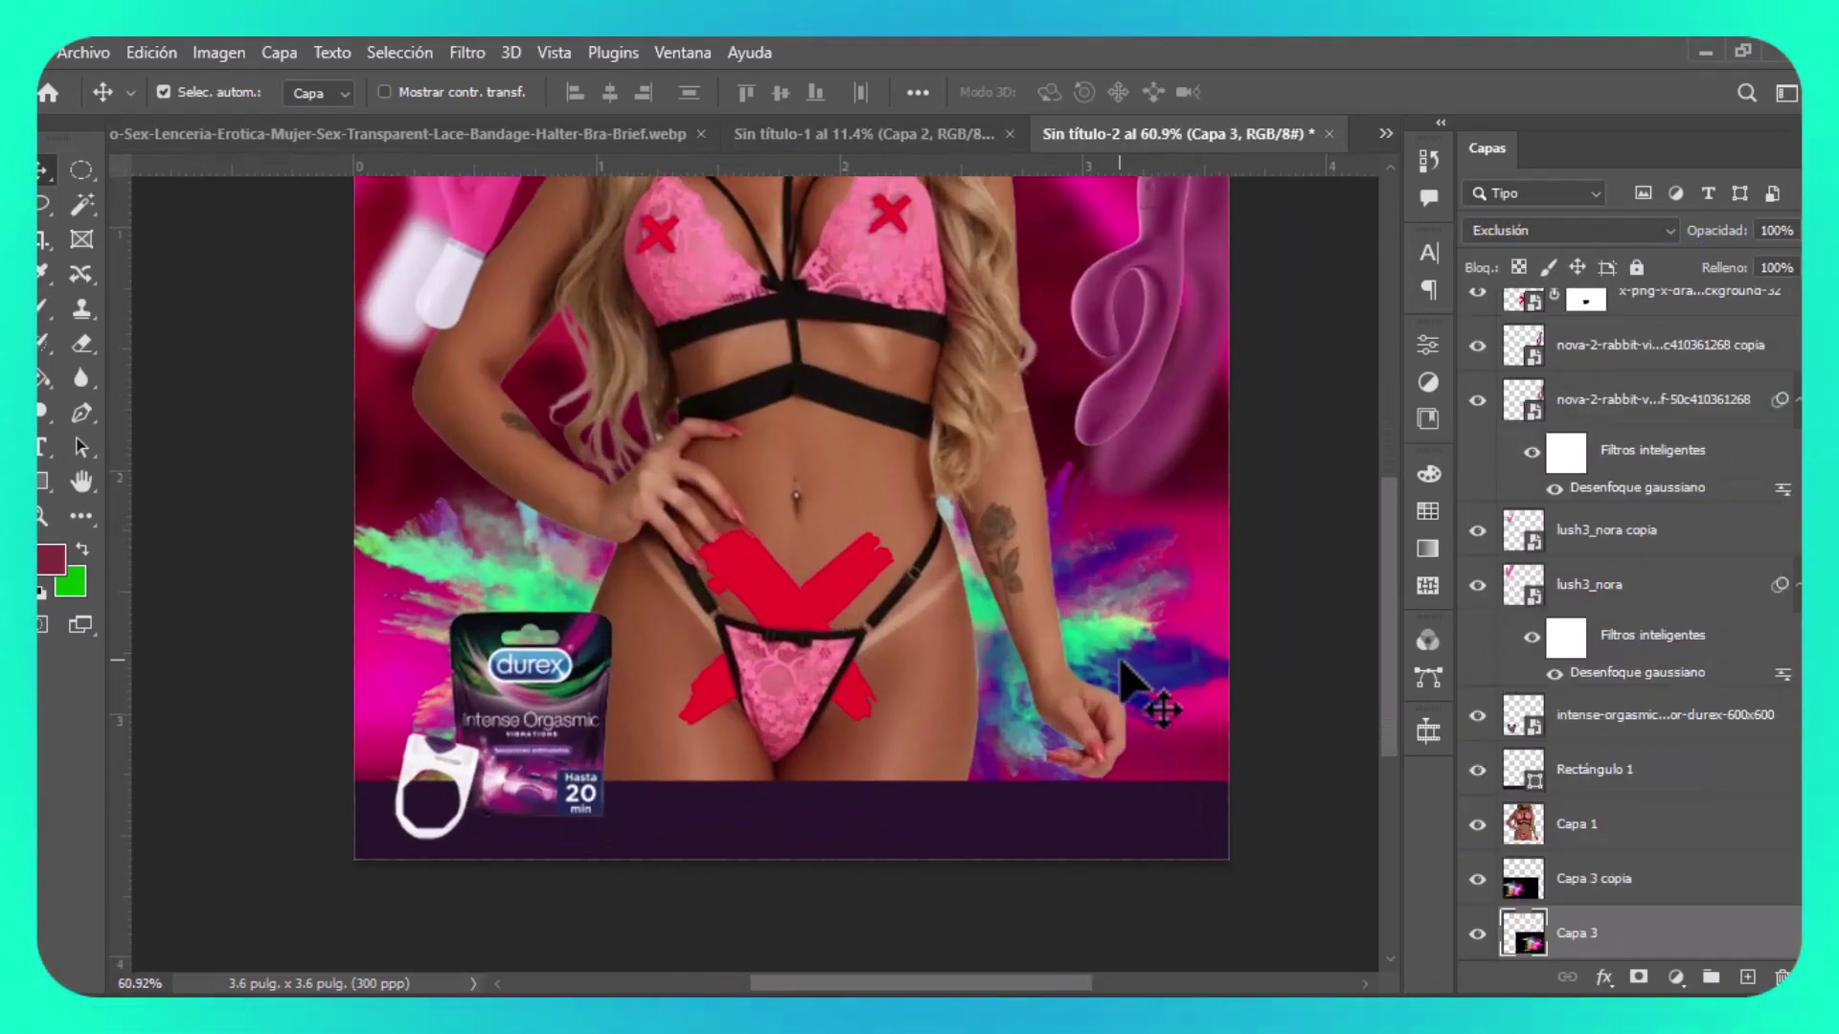
{"action": "left_click_drag", "start_coordinate": [1635, 759], "coordinate": [1522, 586]}
{"action": "left_click_drag", "start_coordinate": [728, 594], "coordinate": [903, 607]}
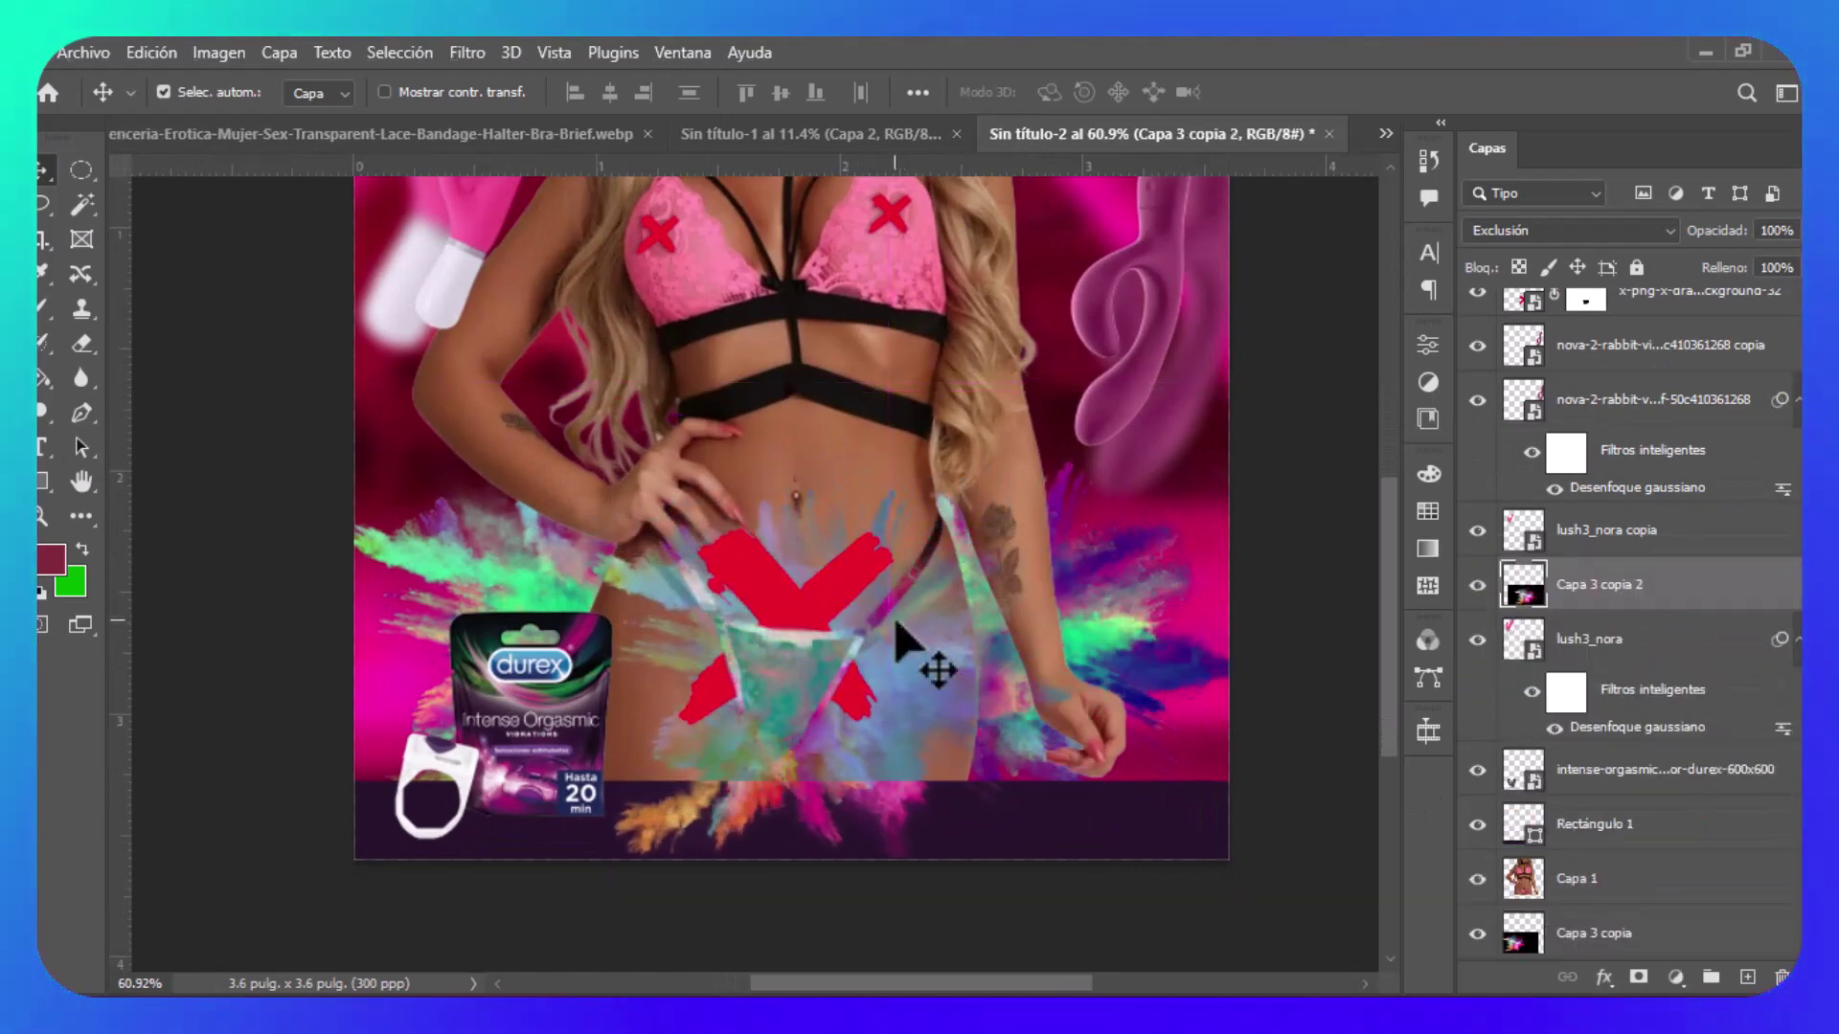
Set the central powder copy's blend mode to Normal and copy its automatically selected subject onto a new layer.
{"action": "left_click", "coordinate": [1532, 231]}
{"action": "left_click", "coordinate": [1528, 257]}
{"action": "left_click", "coordinate": [400, 52]}
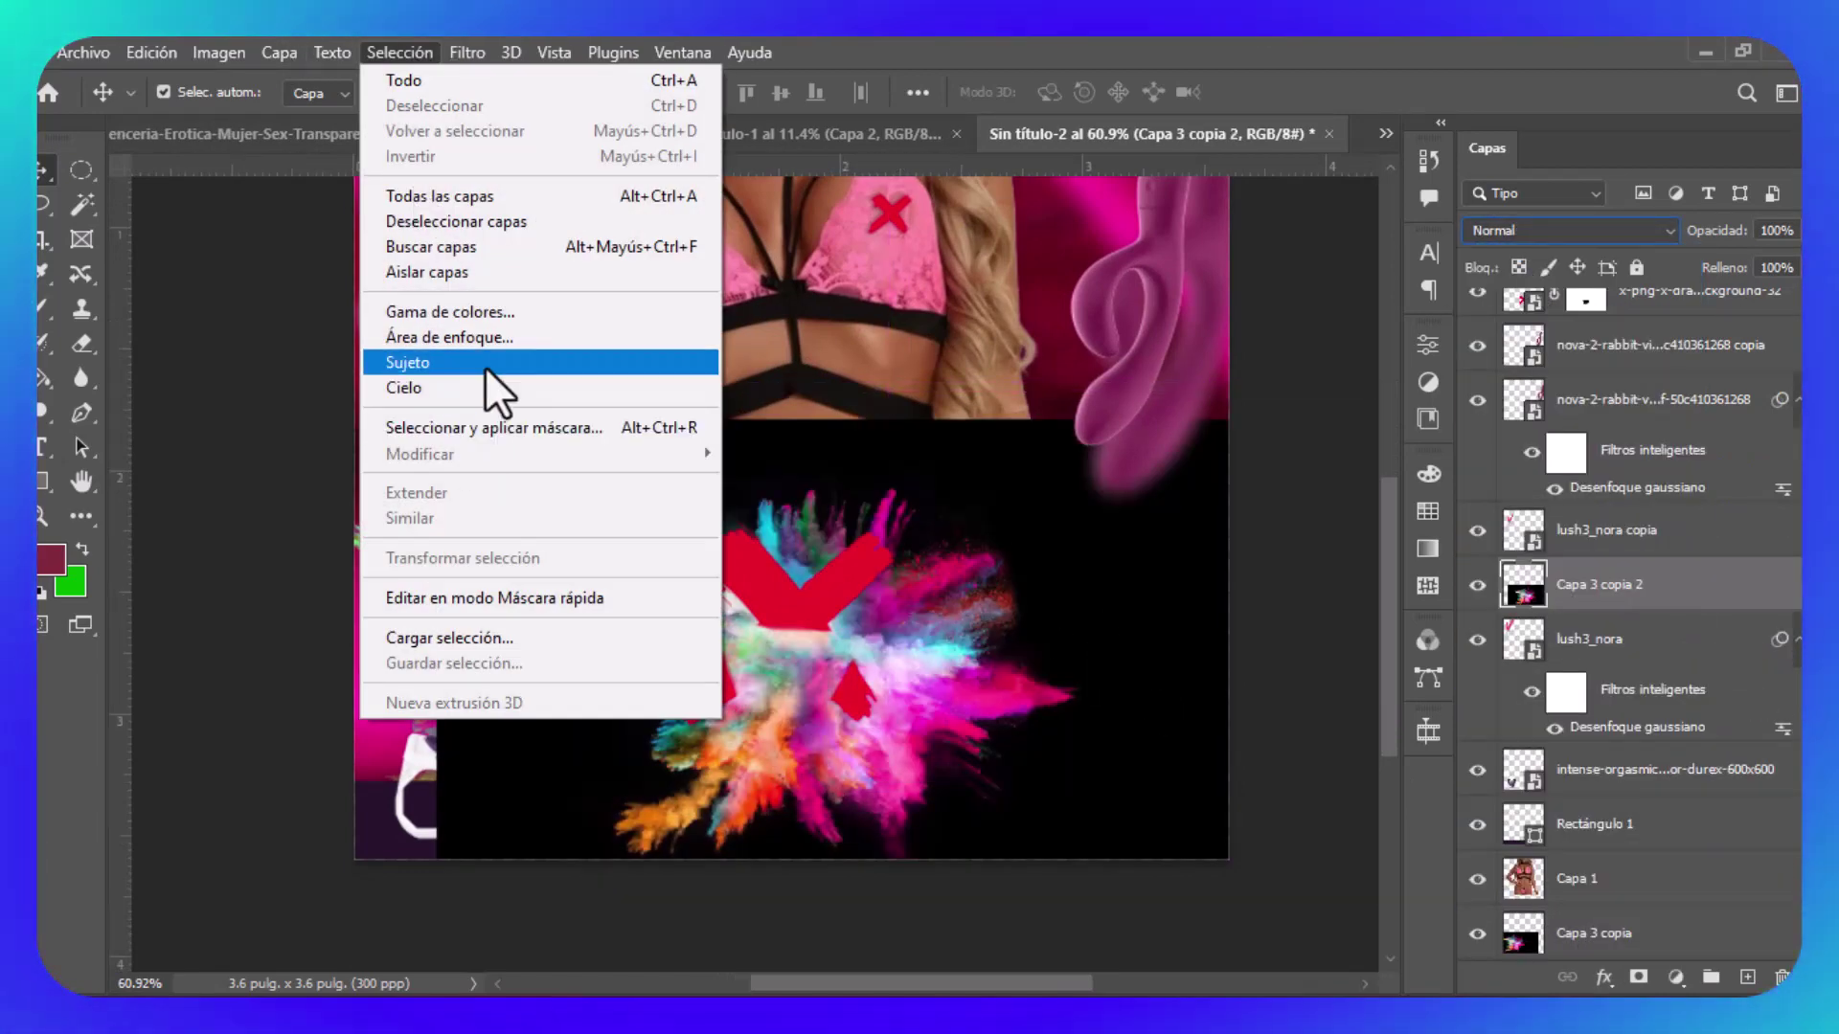
{"action": "left_click", "coordinate": [500, 361]}
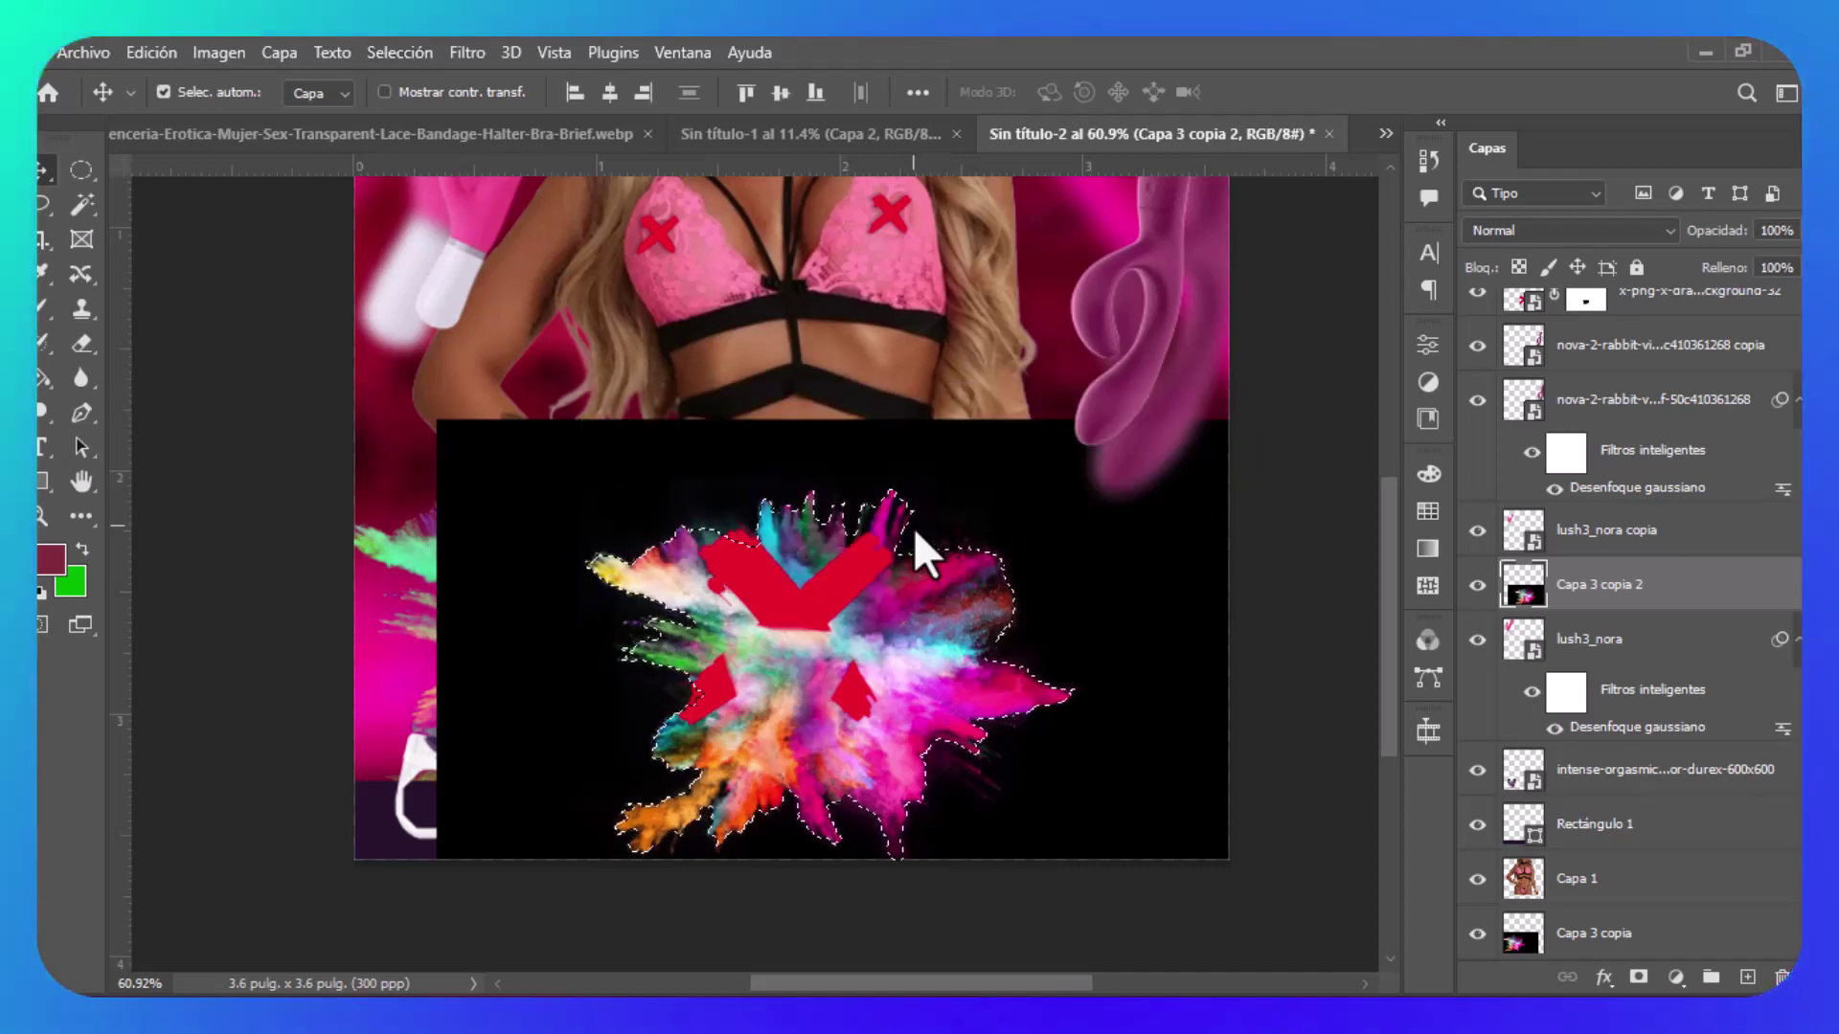
{"action": "key", "text": "ctrl+j"}
{"action": "left_click", "coordinate": [1592, 652]}
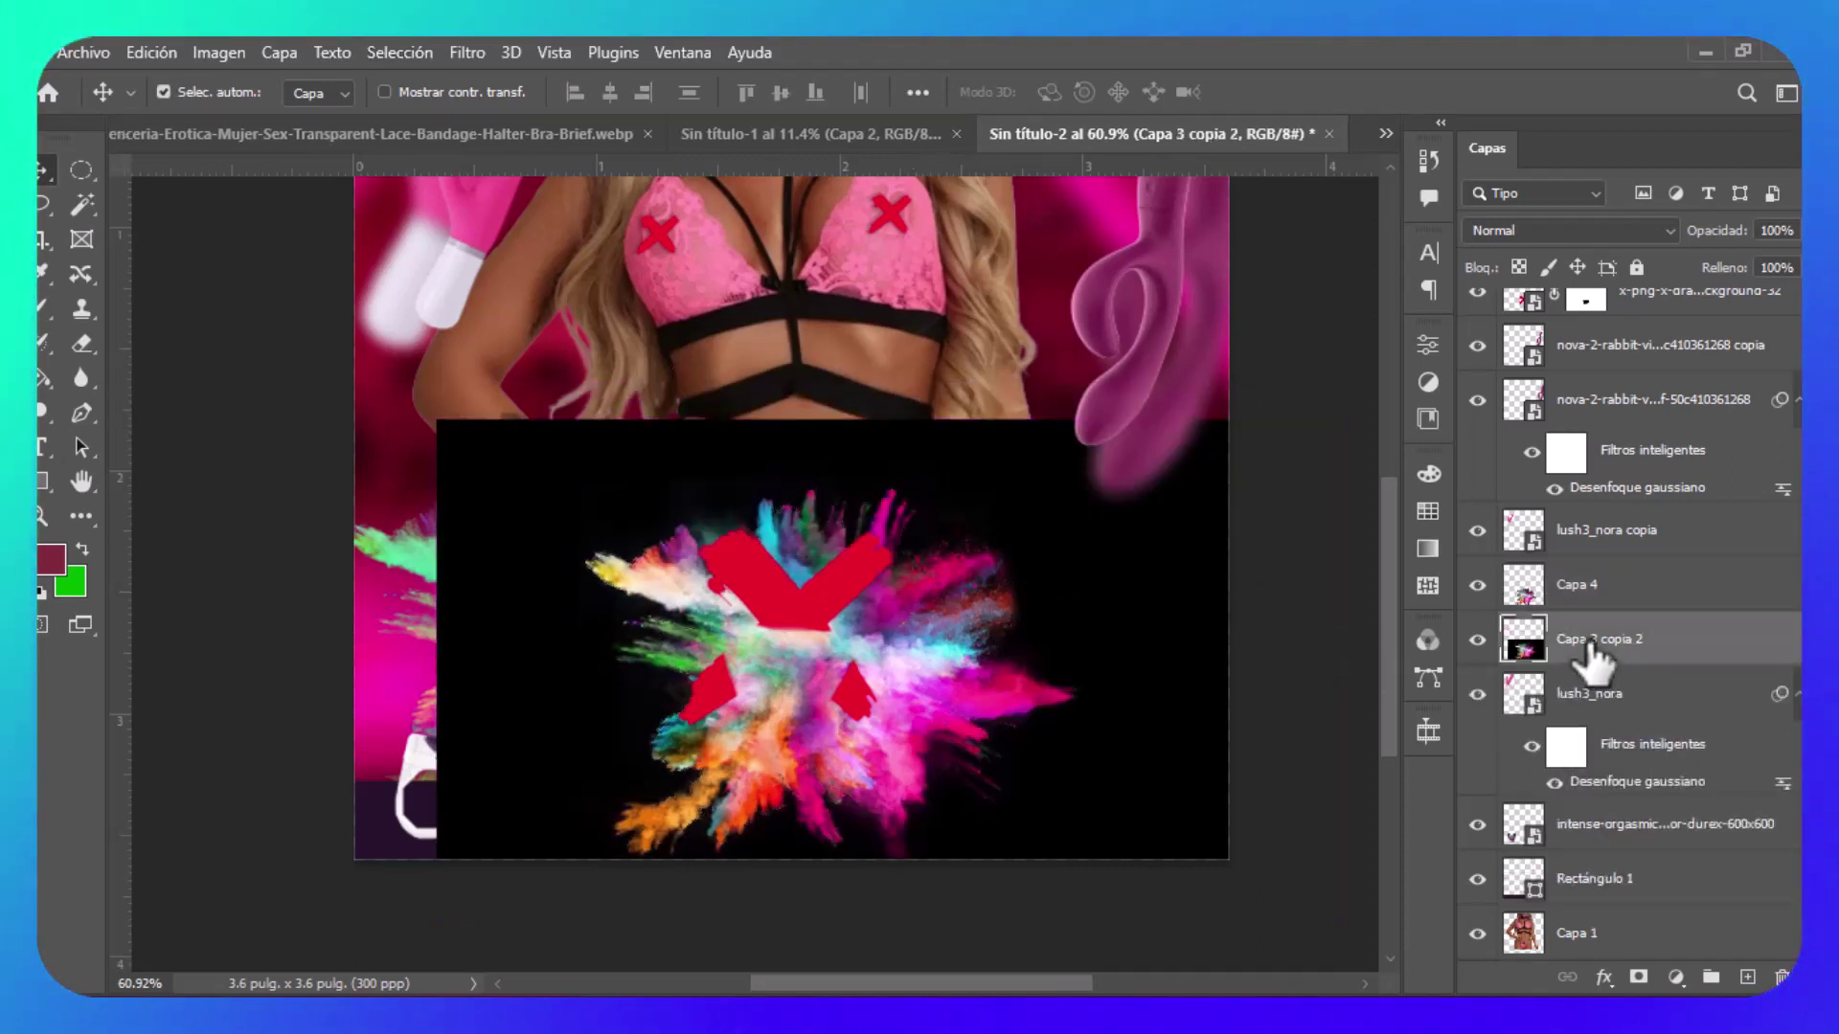
Delete the Capa 3 copia 2 layer and shrink the Capa 4 powder cutout over the large X at the hips.
{"action": "key", "text": "Delete"}
{"action": "left_click", "coordinate": [938, 737], "text": "ctrl"}
{"action": "key", "text": "ctrl+t"}
{"action": "left_click_drag", "start_coordinate": [831, 488], "coordinate": [831, 675]}
{"action": "left_click_drag", "start_coordinate": [862, 774], "coordinate": [814, 684]}
Move Capa 4 above the large X layer, clip it to the X and set its blend mode to Luz fuerte.
{"action": "left_click_drag", "start_coordinate": [1619, 565], "coordinate": [1657, 302]}
{"action": "key", "text": "ctrl+alt+g"}
{"action": "key", "text": "ctrl+t"}
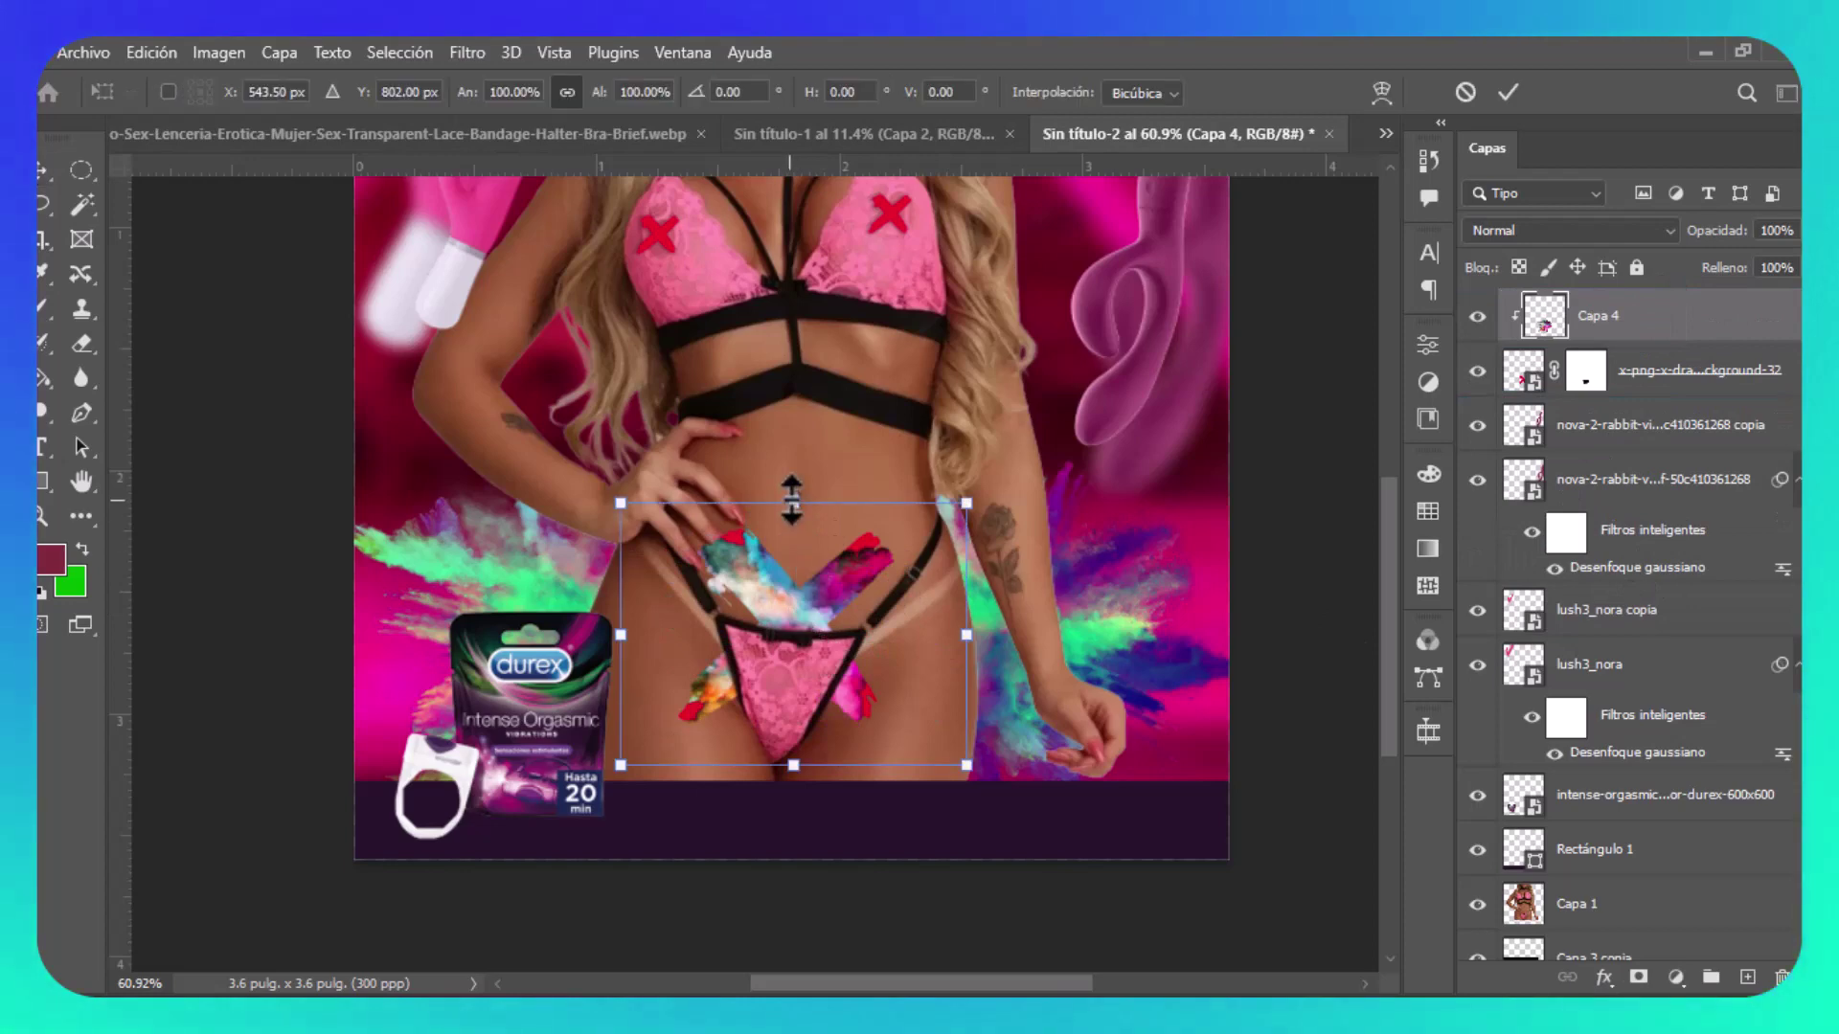
{"action": "key", "text": "Return"}
{"action": "left_click", "coordinate": [1566, 230]}
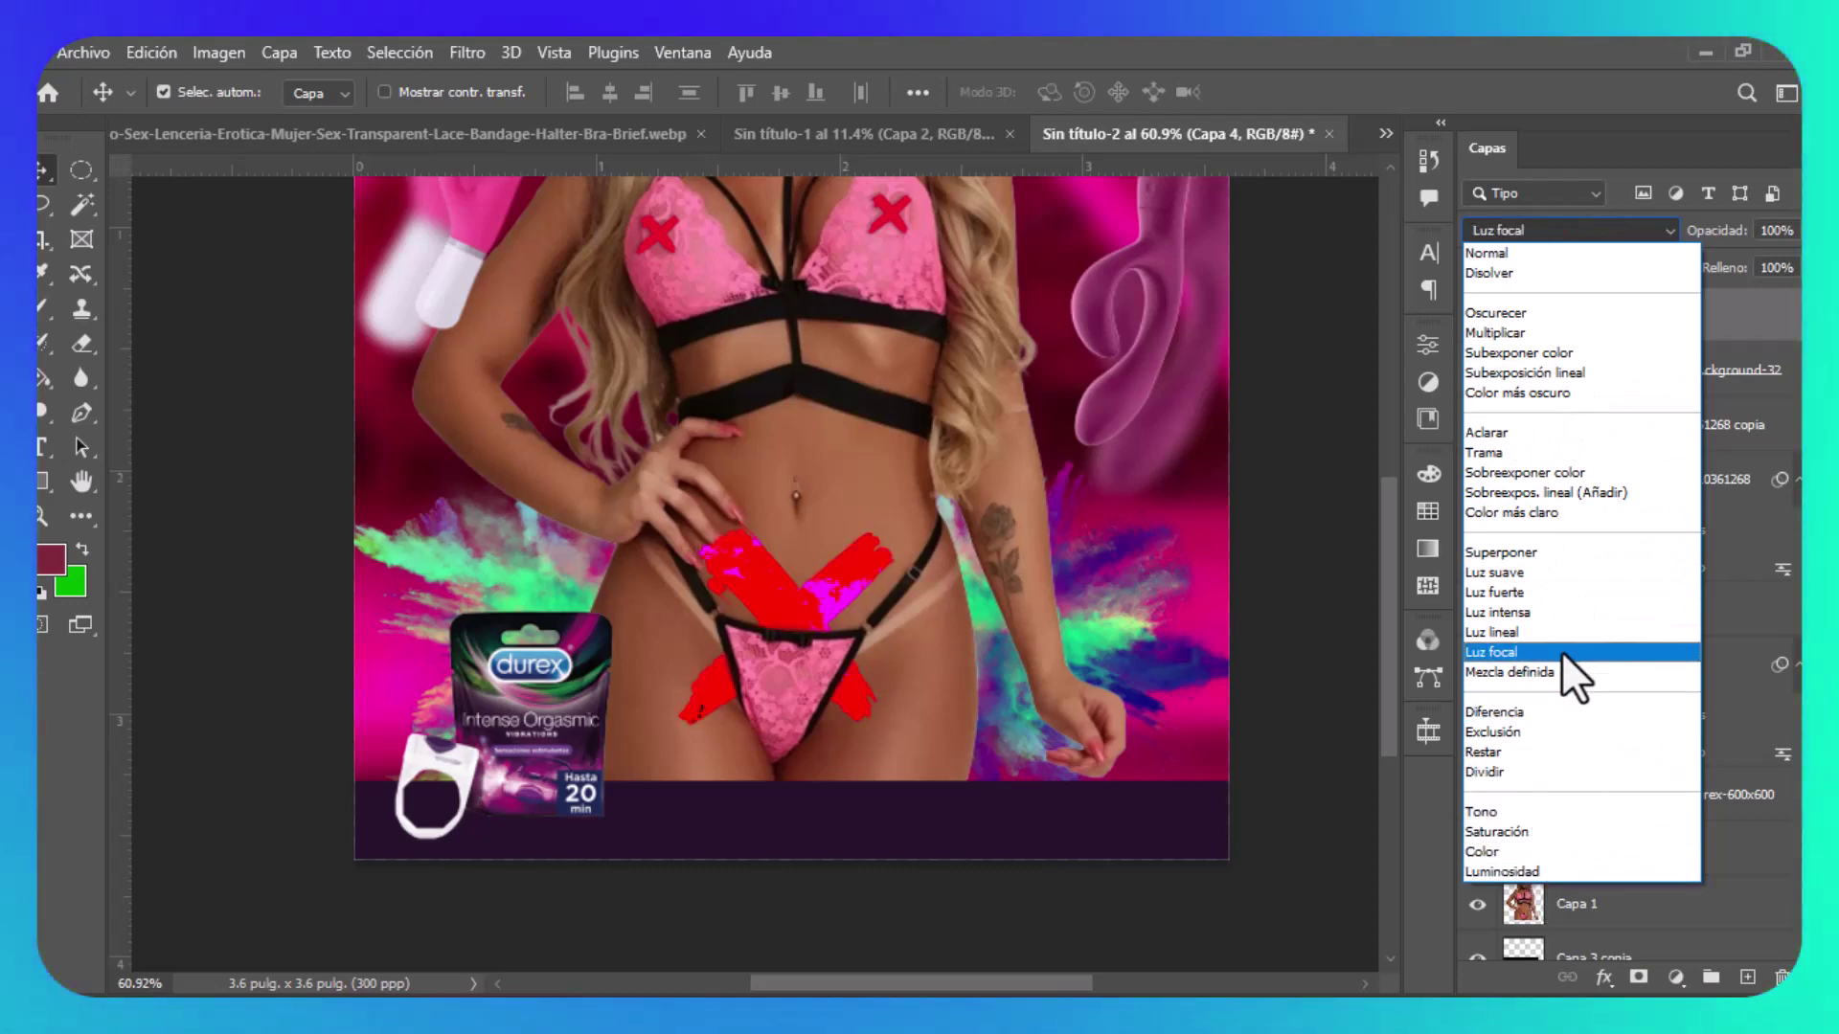
{"action": "left_click", "coordinate": [1582, 591]}
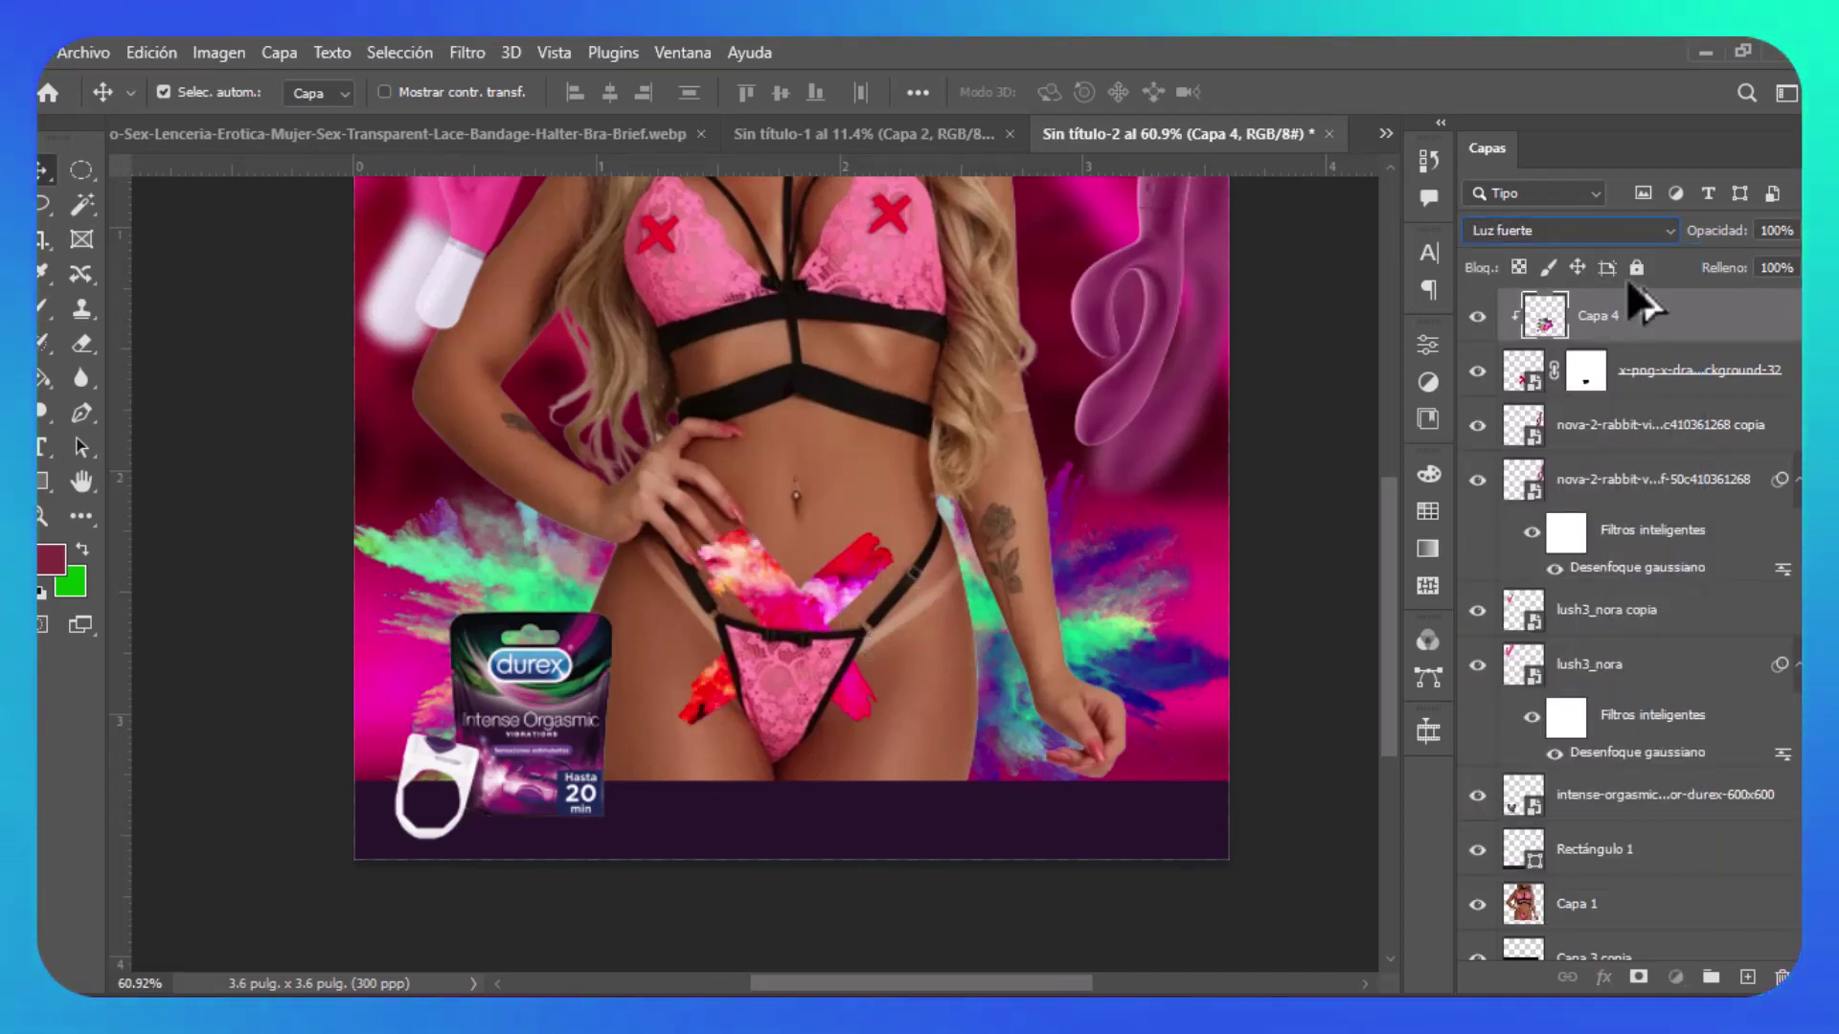
Duplicate Capa 4 without clipping and place the copy behind the Durex package, between the Rectángulo 1 and Capa 1 layers.
{"action": "left_click_drag", "start_coordinate": [1628, 305], "coordinate": [1652, 498]}
{"action": "scroll", "coordinate": [882, 533], "scroll_direction": "up", "scroll_amount": 2}
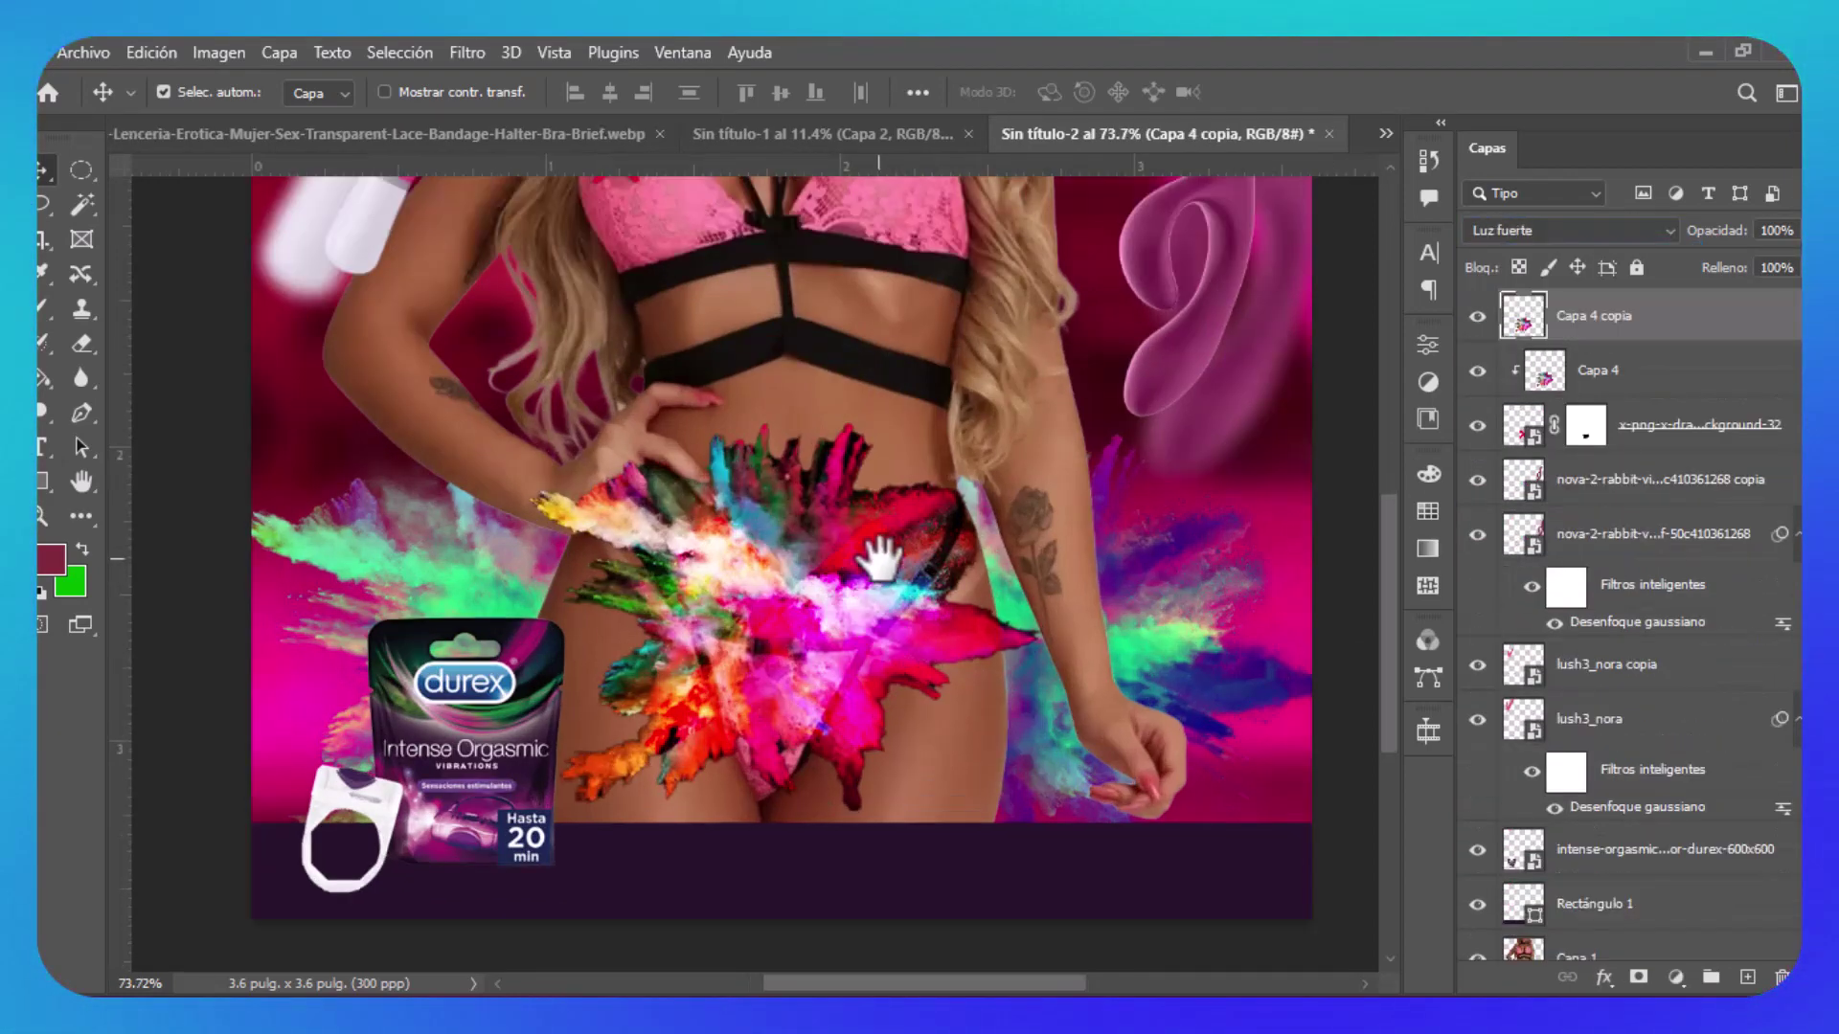
{"action": "left_click", "coordinate": [1571, 230]}
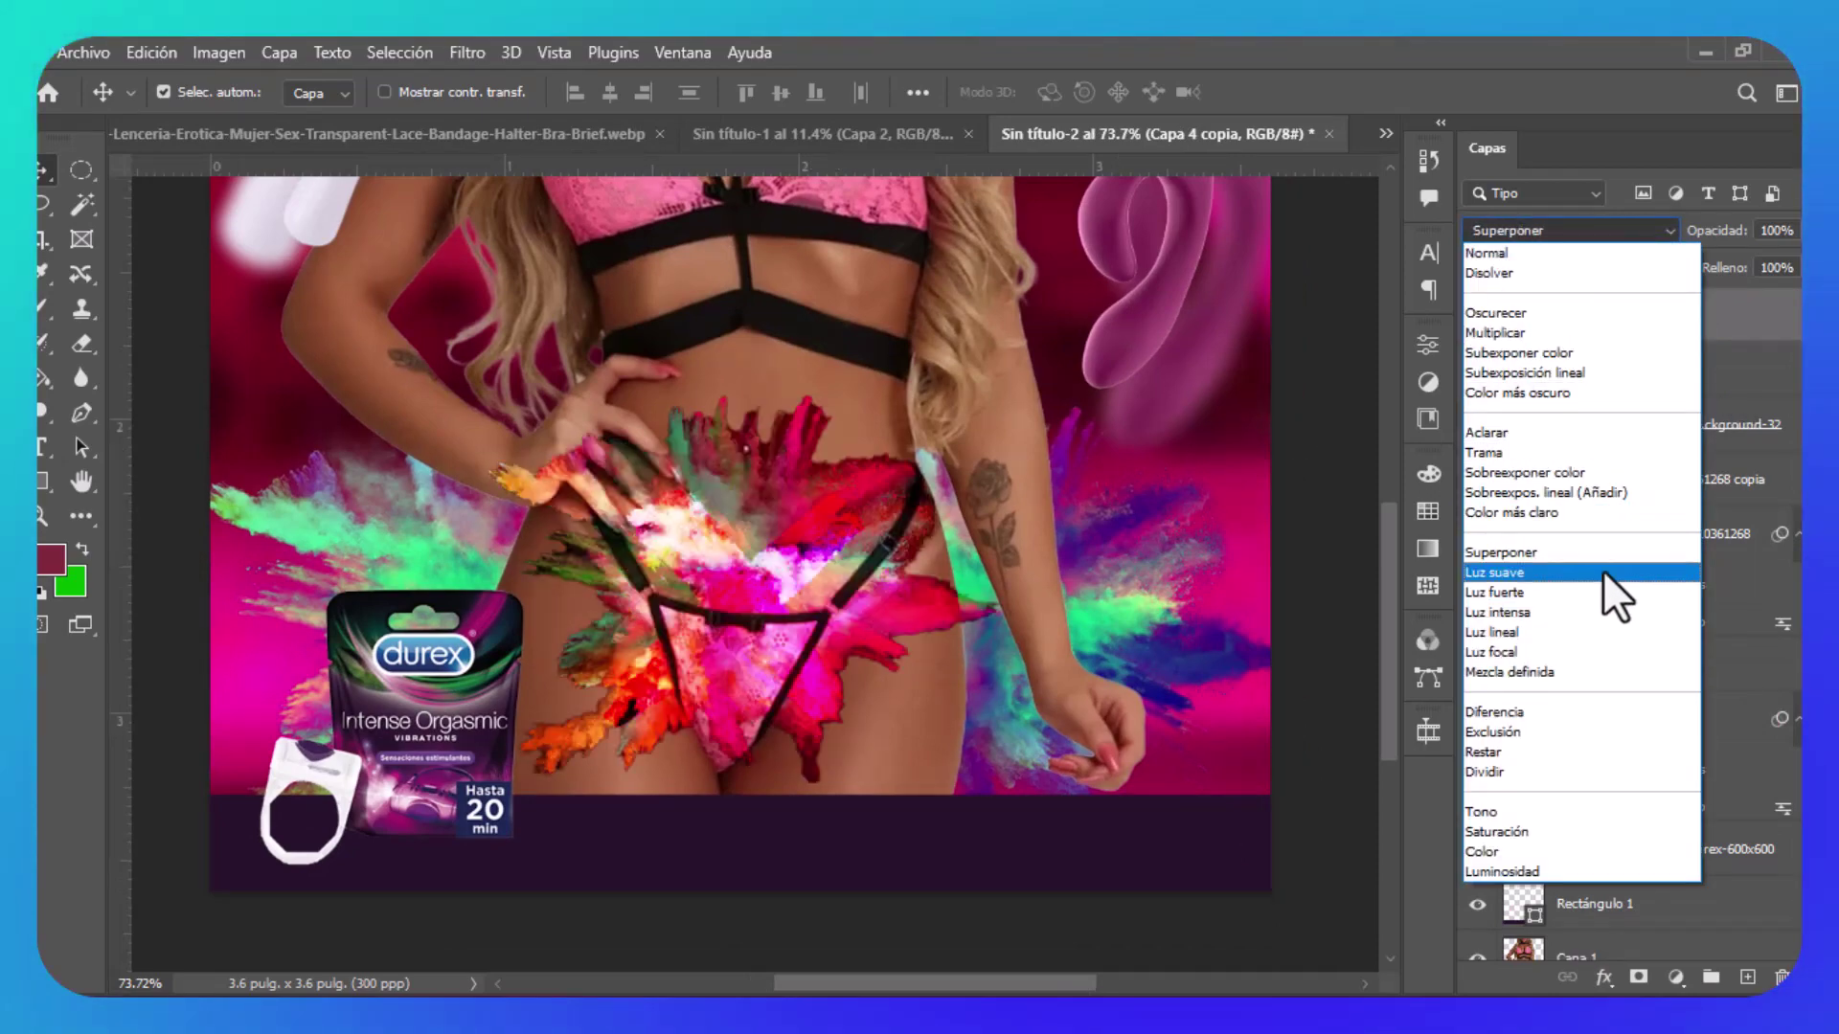
{"action": "key", "text": "Escape"}
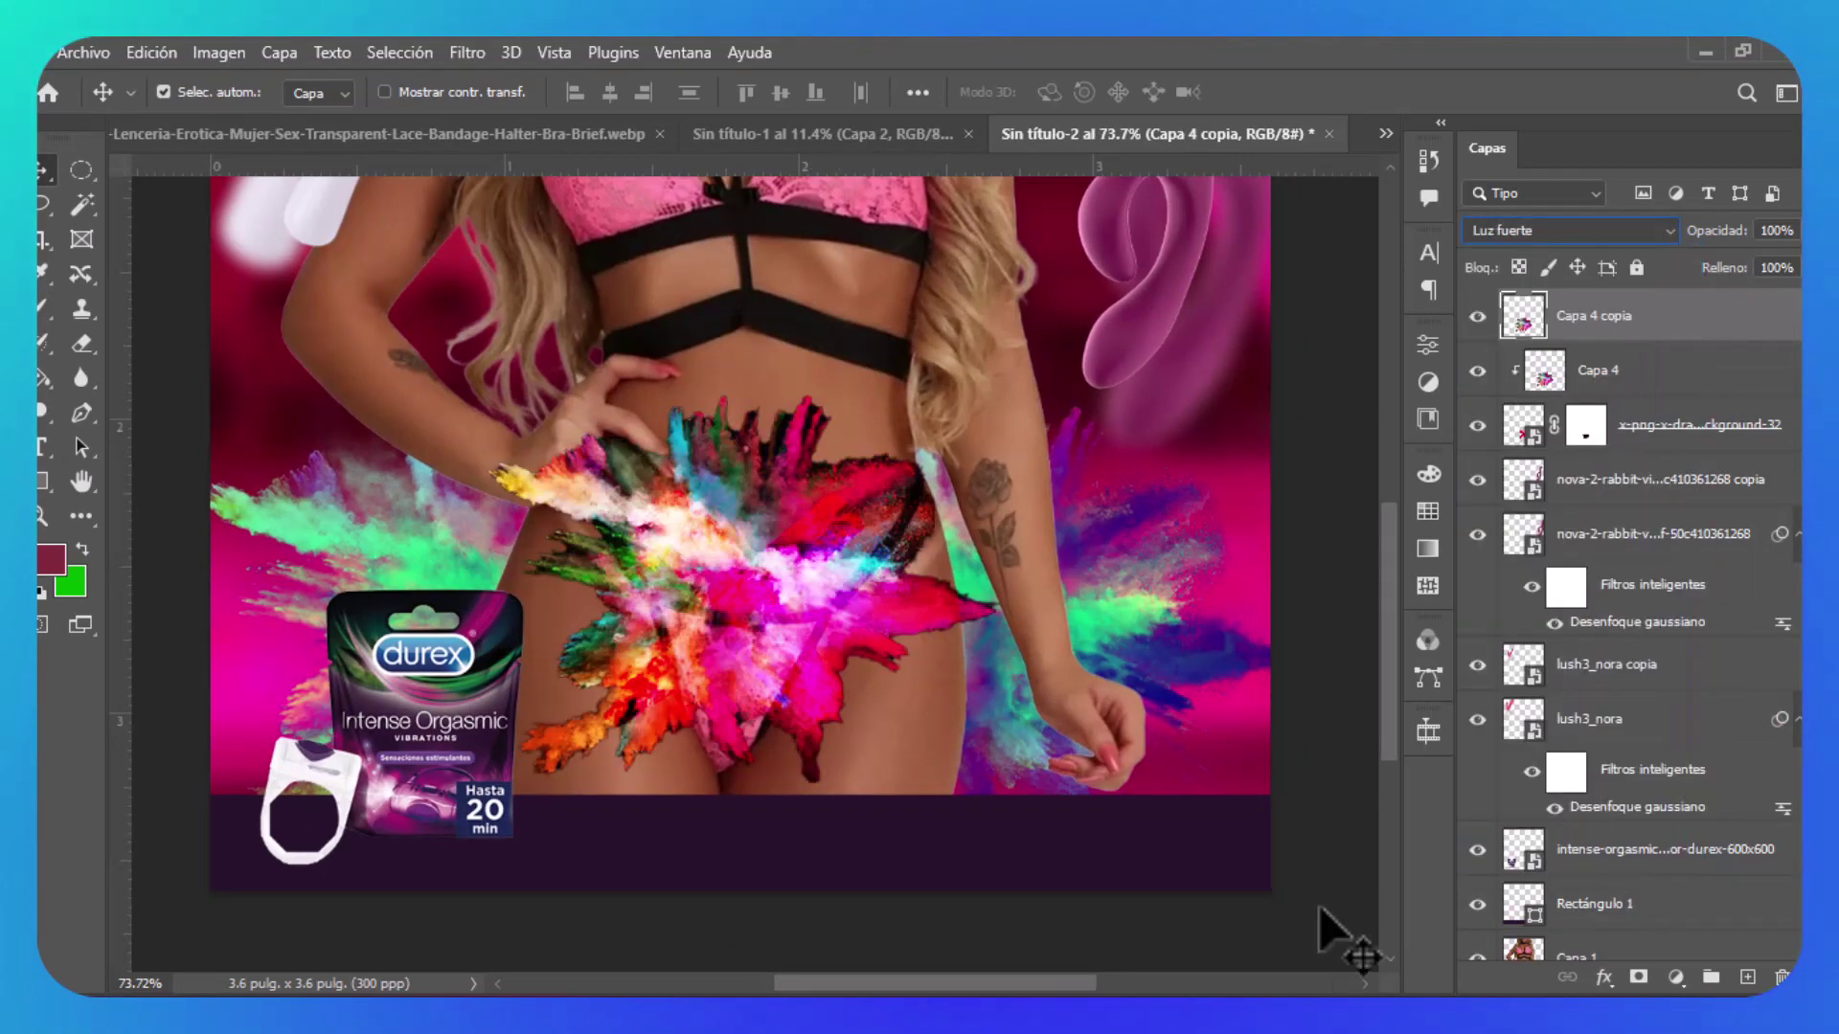
{"action": "left_click_drag", "start_coordinate": [945, 648], "coordinate": [607, 738]}
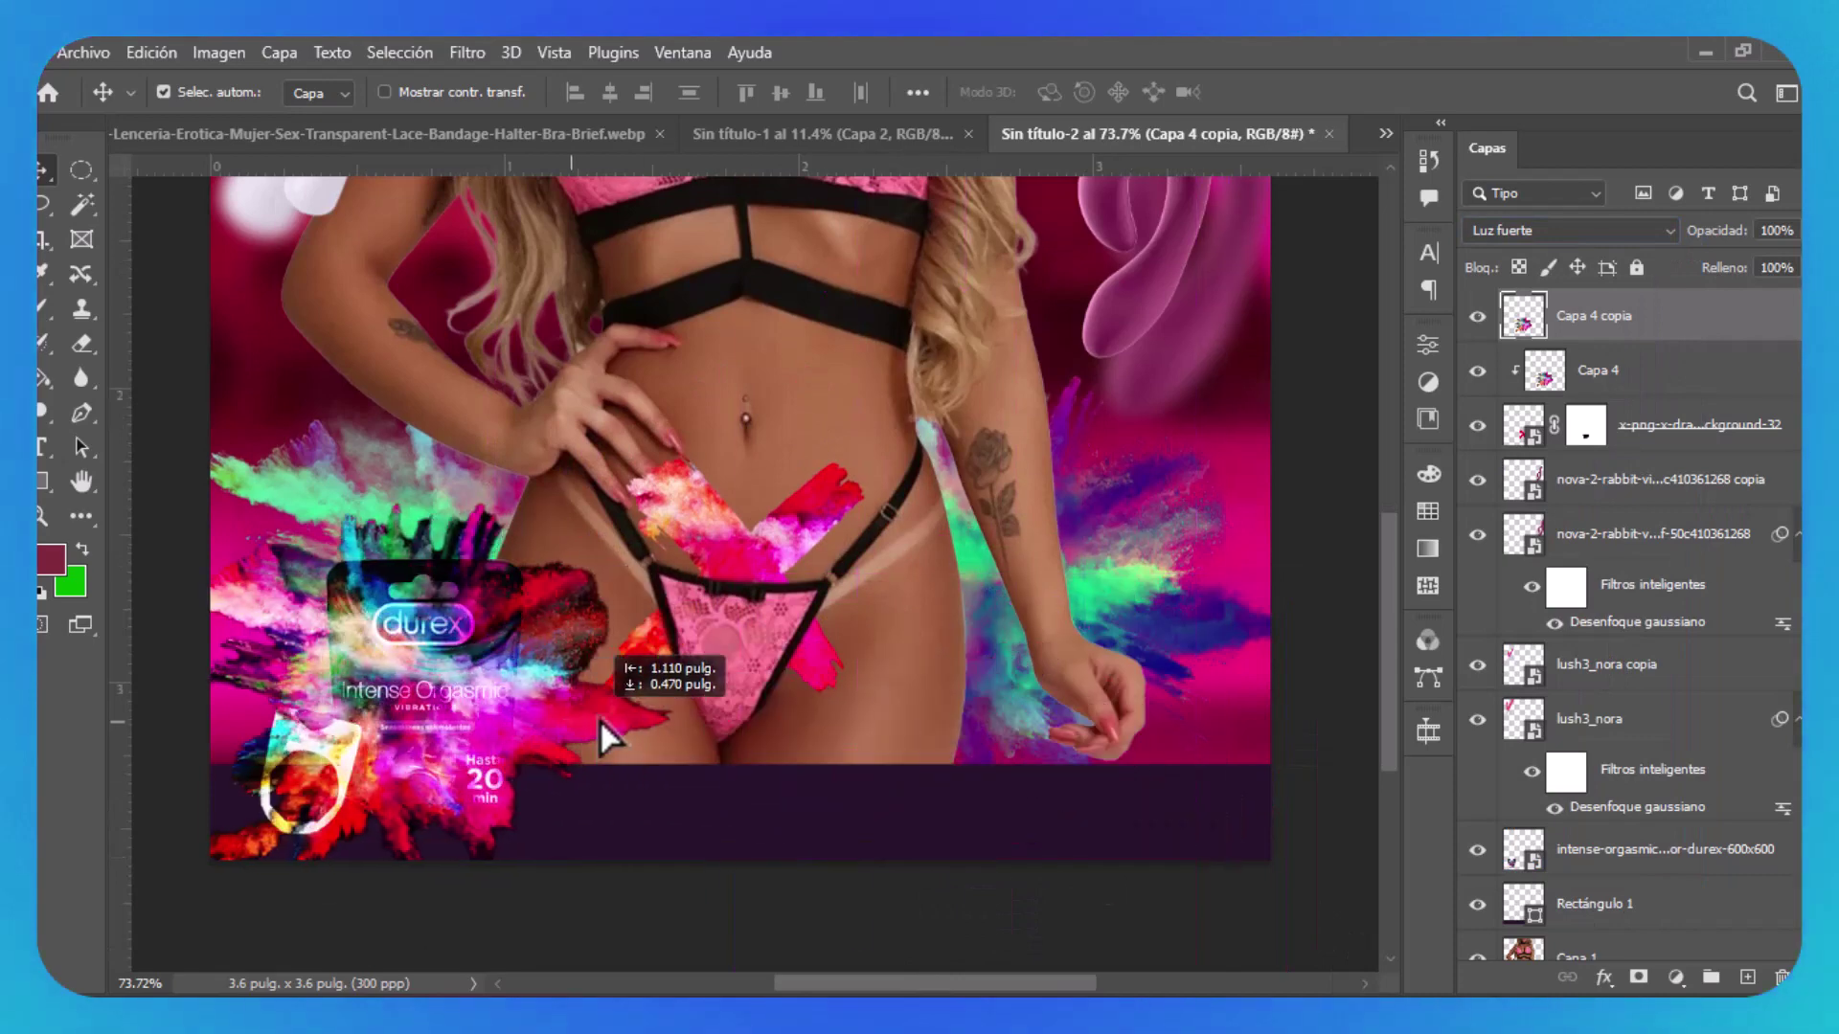
{"action": "left_click_drag", "start_coordinate": [1590, 315], "coordinate": [1580, 873]}
{"action": "left_click_drag", "start_coordinate": [546, 607], "coordinate": [575, 637]}
{"action": "left_click_drag", "start_coordinate": [1580, 857], "coordinate": [1633, 790]}
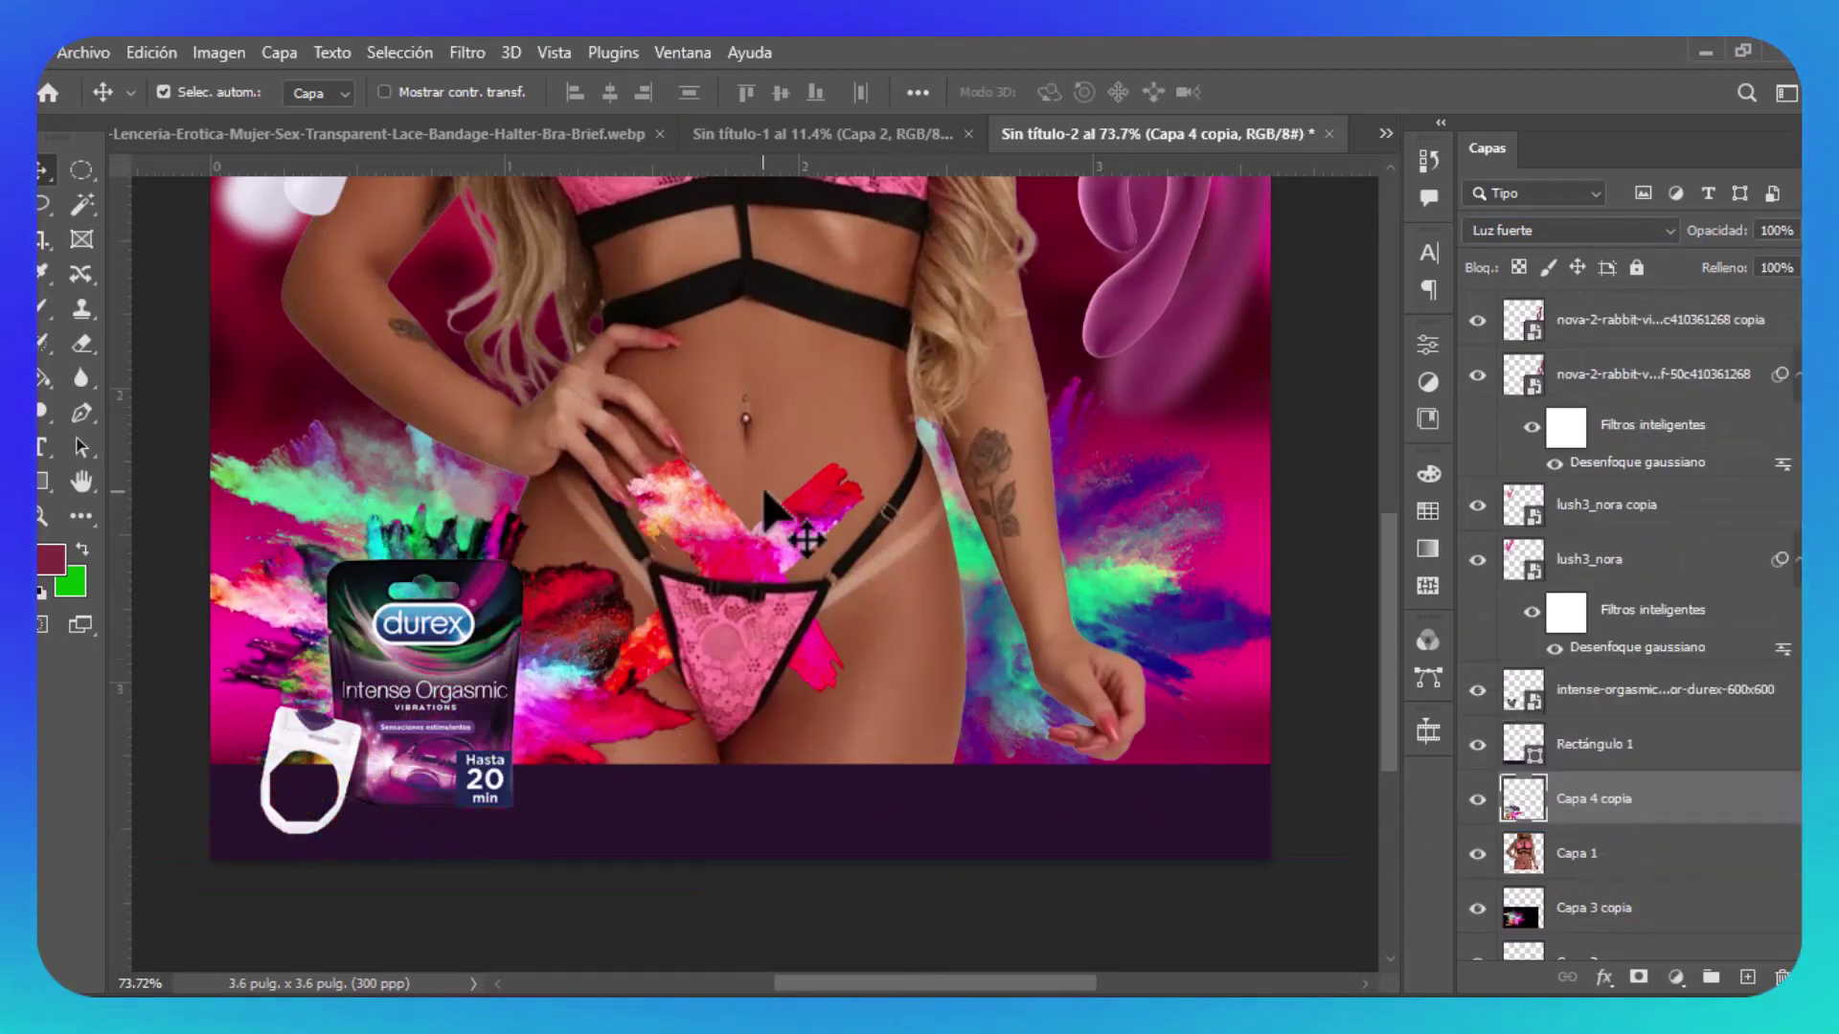
Change the blend mode of the powder copy behind the Durex package to Luz focal.
{"action": "left_click", "coordinate": [1601, 226]}
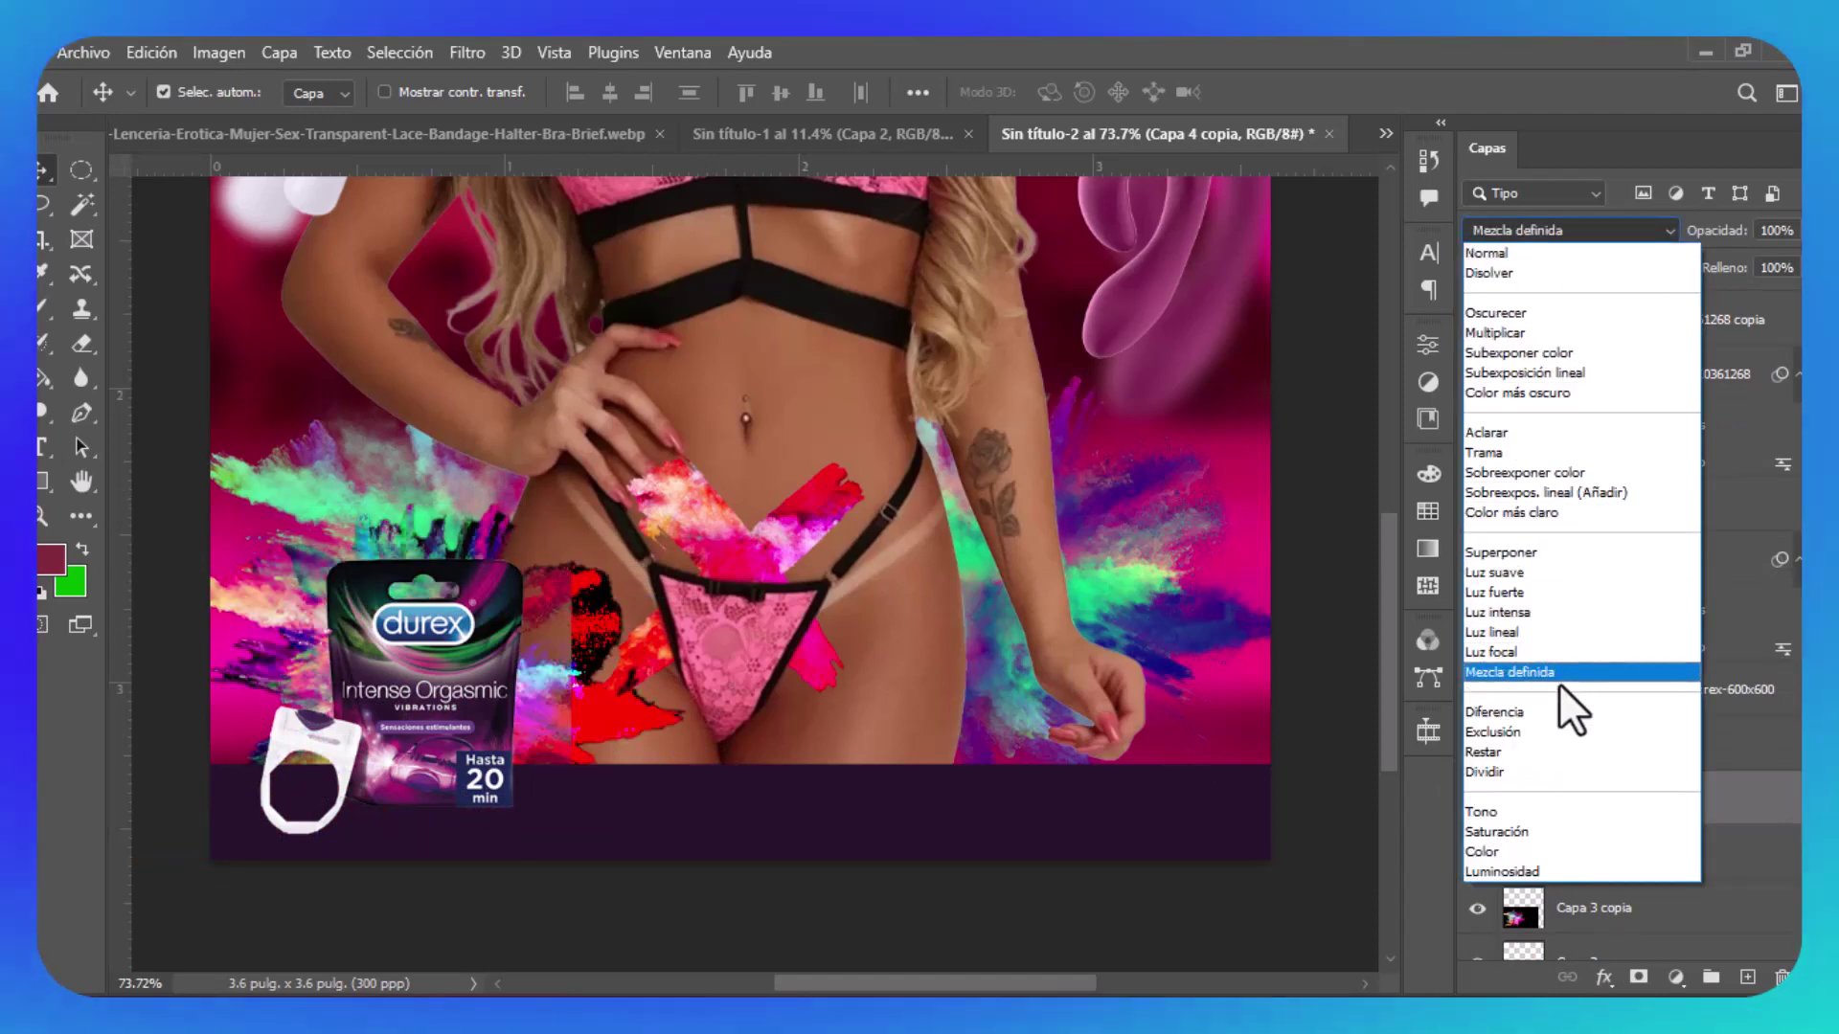
{"action": "left_click", "coordinate": [1561, 657]}
{"action": "scroll", "coordinate": [987, 498], "scroll_direction": "down", "scroll_amount": 2}
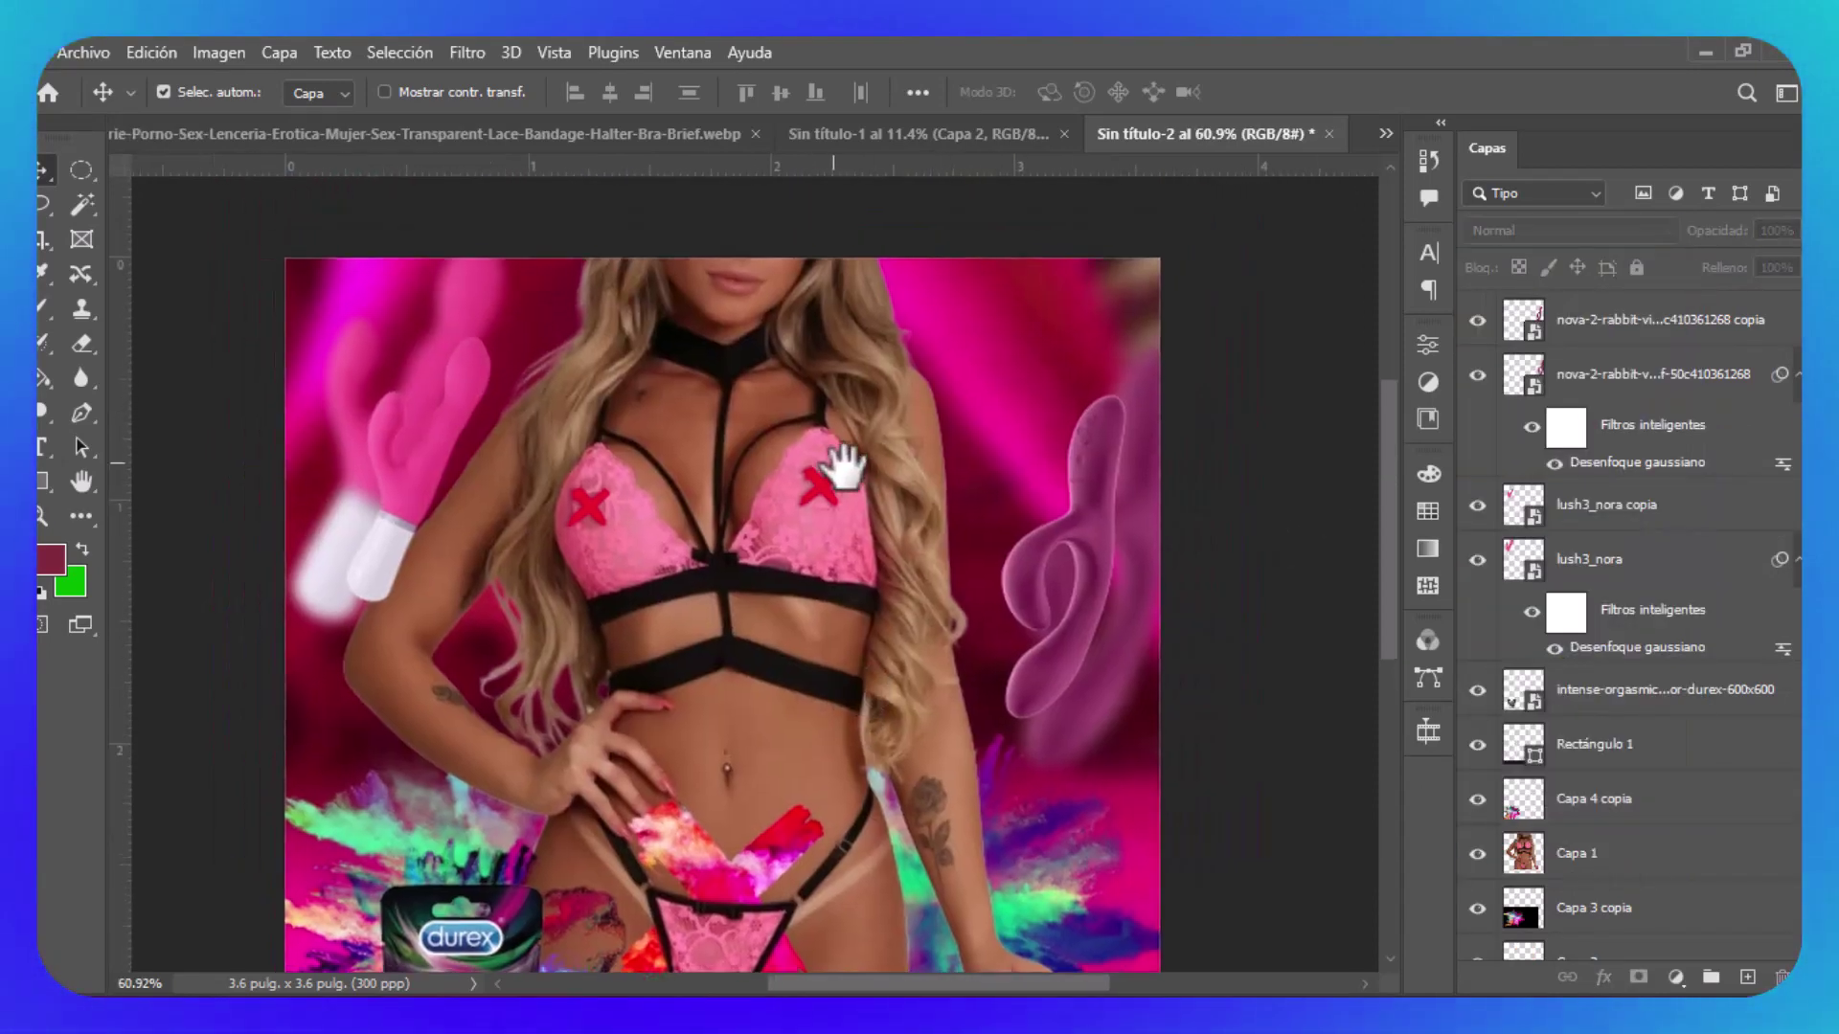
{"action": "scroll", "coordinate": [841, 460], "scroll_direction": "down", "scroll_amount": 1}
{"action": "left_click_drag", "start_coordinate": [821, 729], "coordinate": [833, 821]}
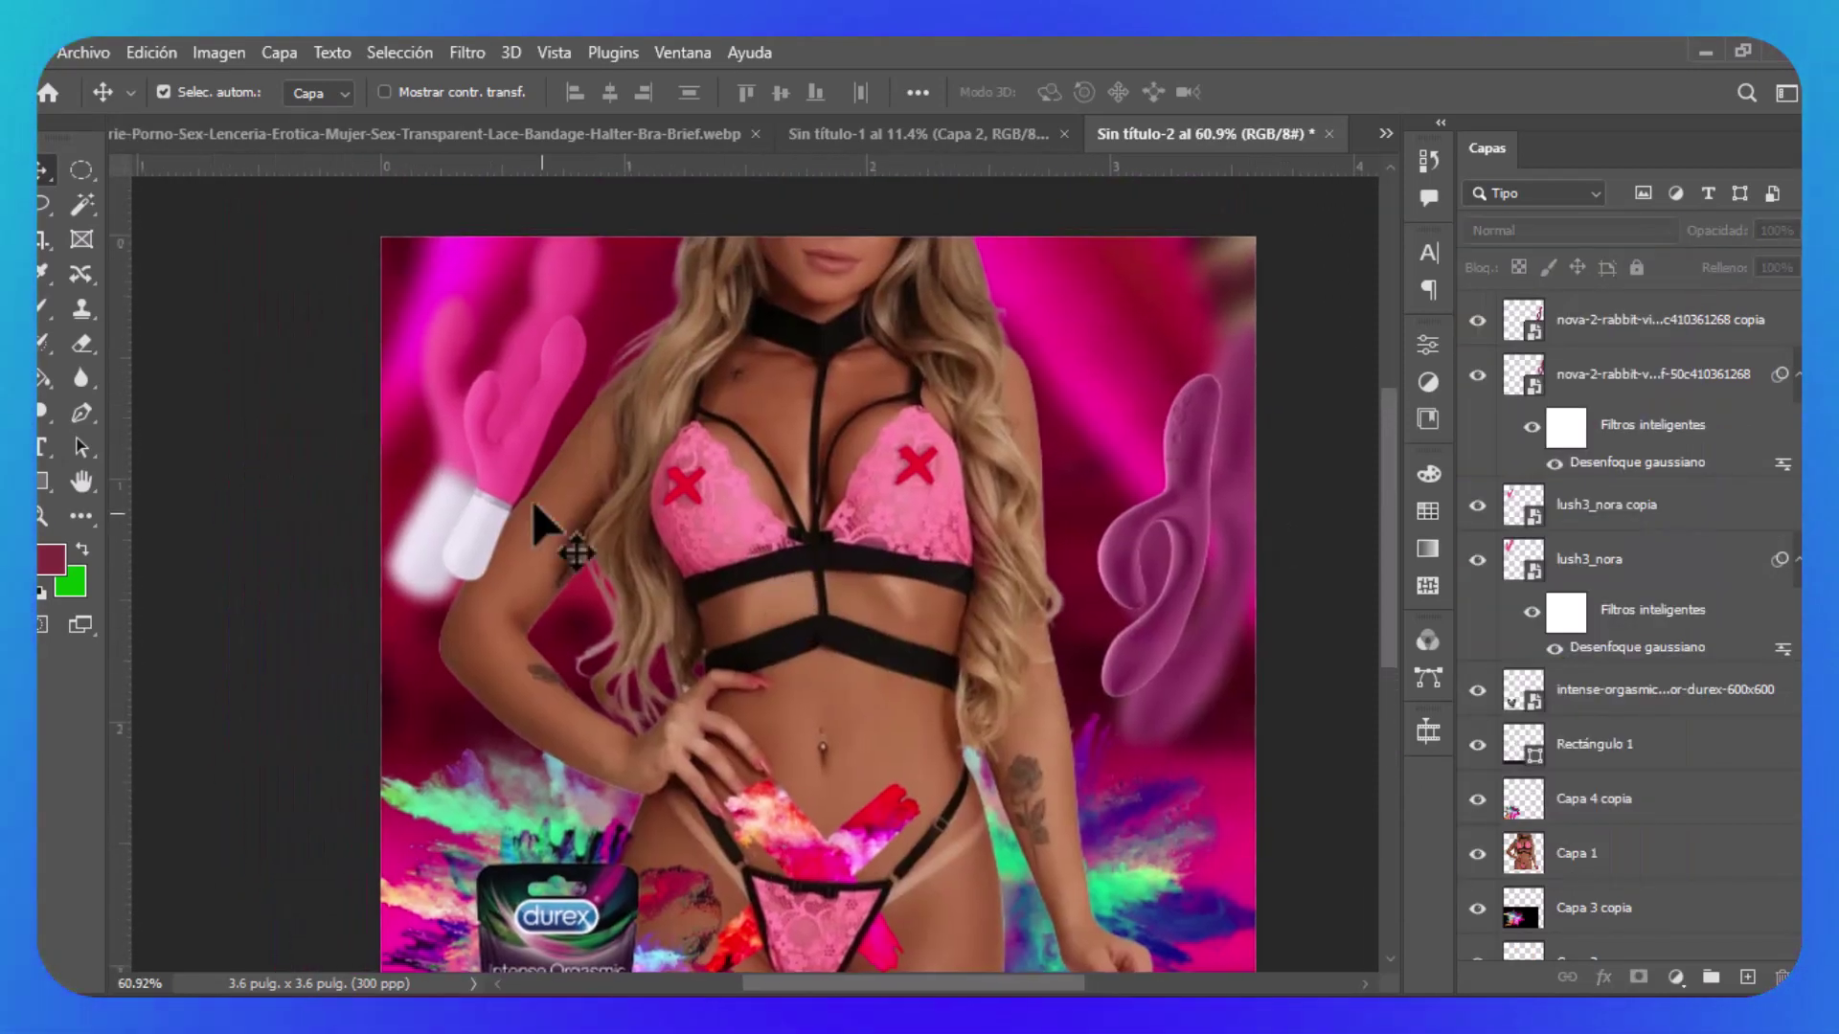
Add the white centred text "Intense Orgasmic" in Century Gothic Regular, 30 pt, over the dark strip.
{"action": "left_click", "coordinate": [546, 524]}
{"action": "scroll", "coordinate": [485, 345], "scroll_direction": "up", "scroll_amount": 4}
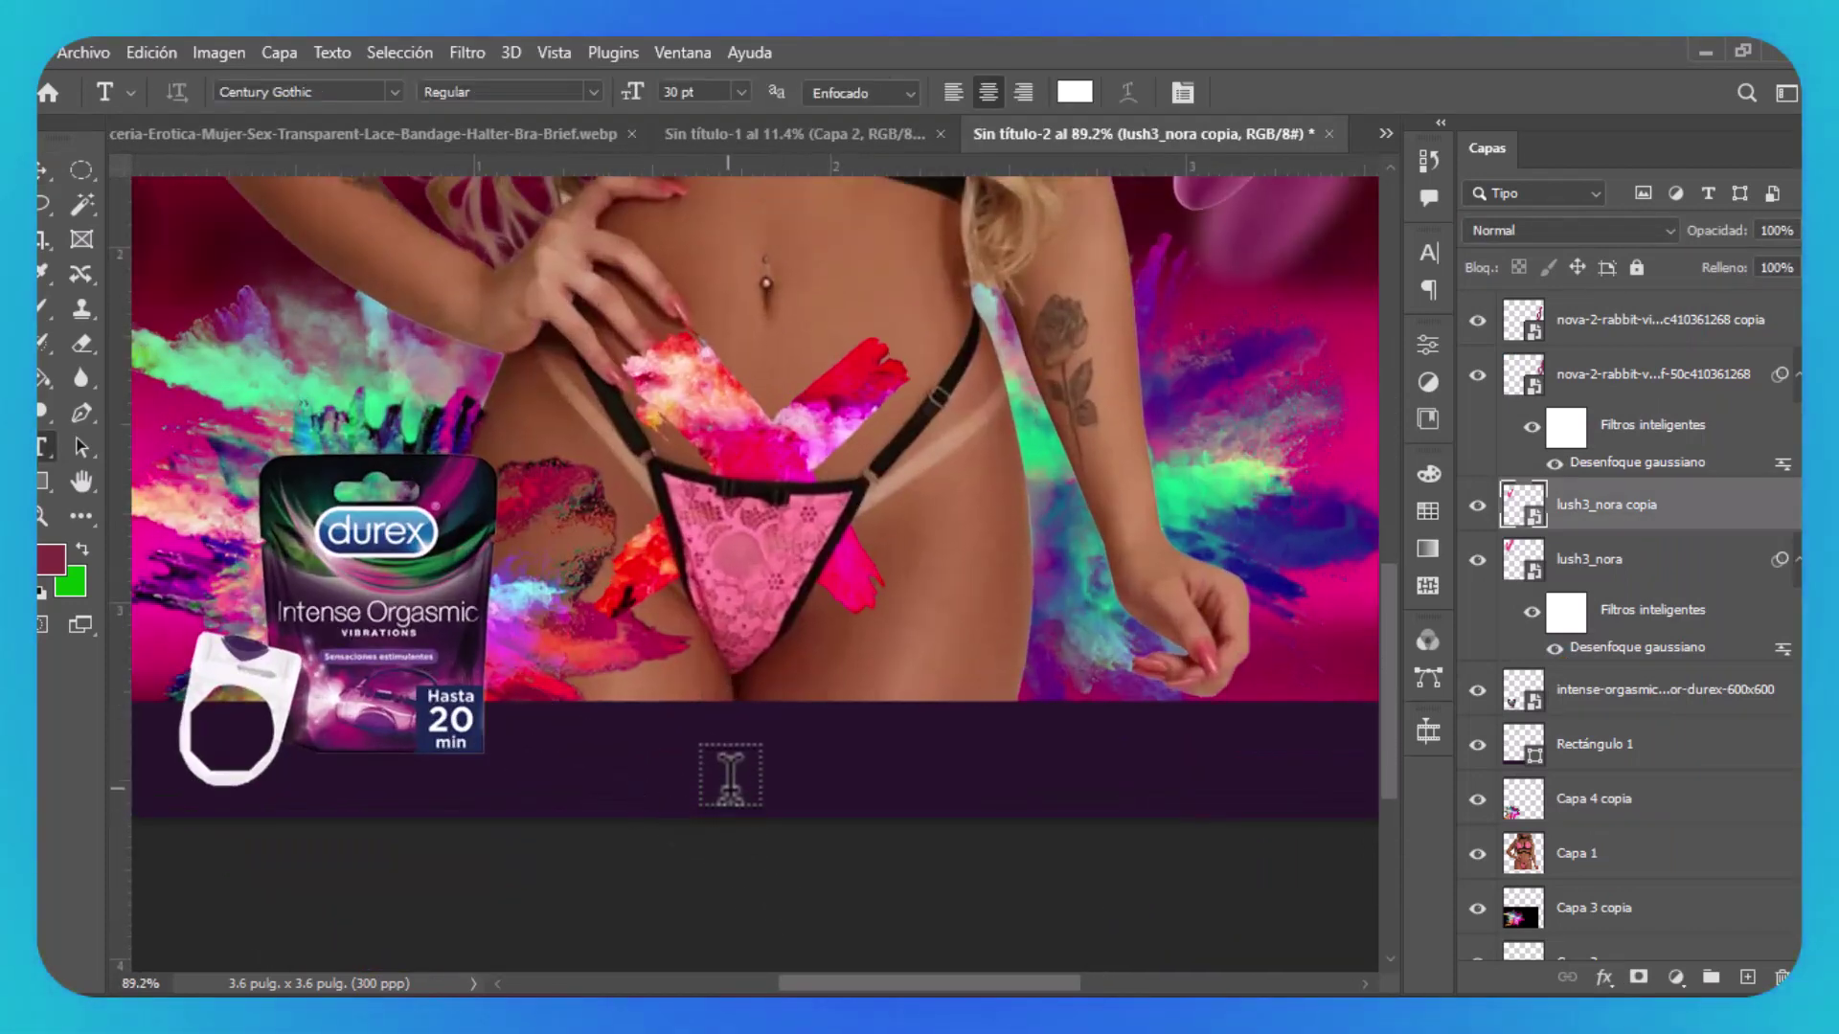
{"action": "left_click", "coordinate": [730, 775]}
{"action": "key", "text": "BackSpace"}
{"action": "type", "text": "Intense Orgasmic"}
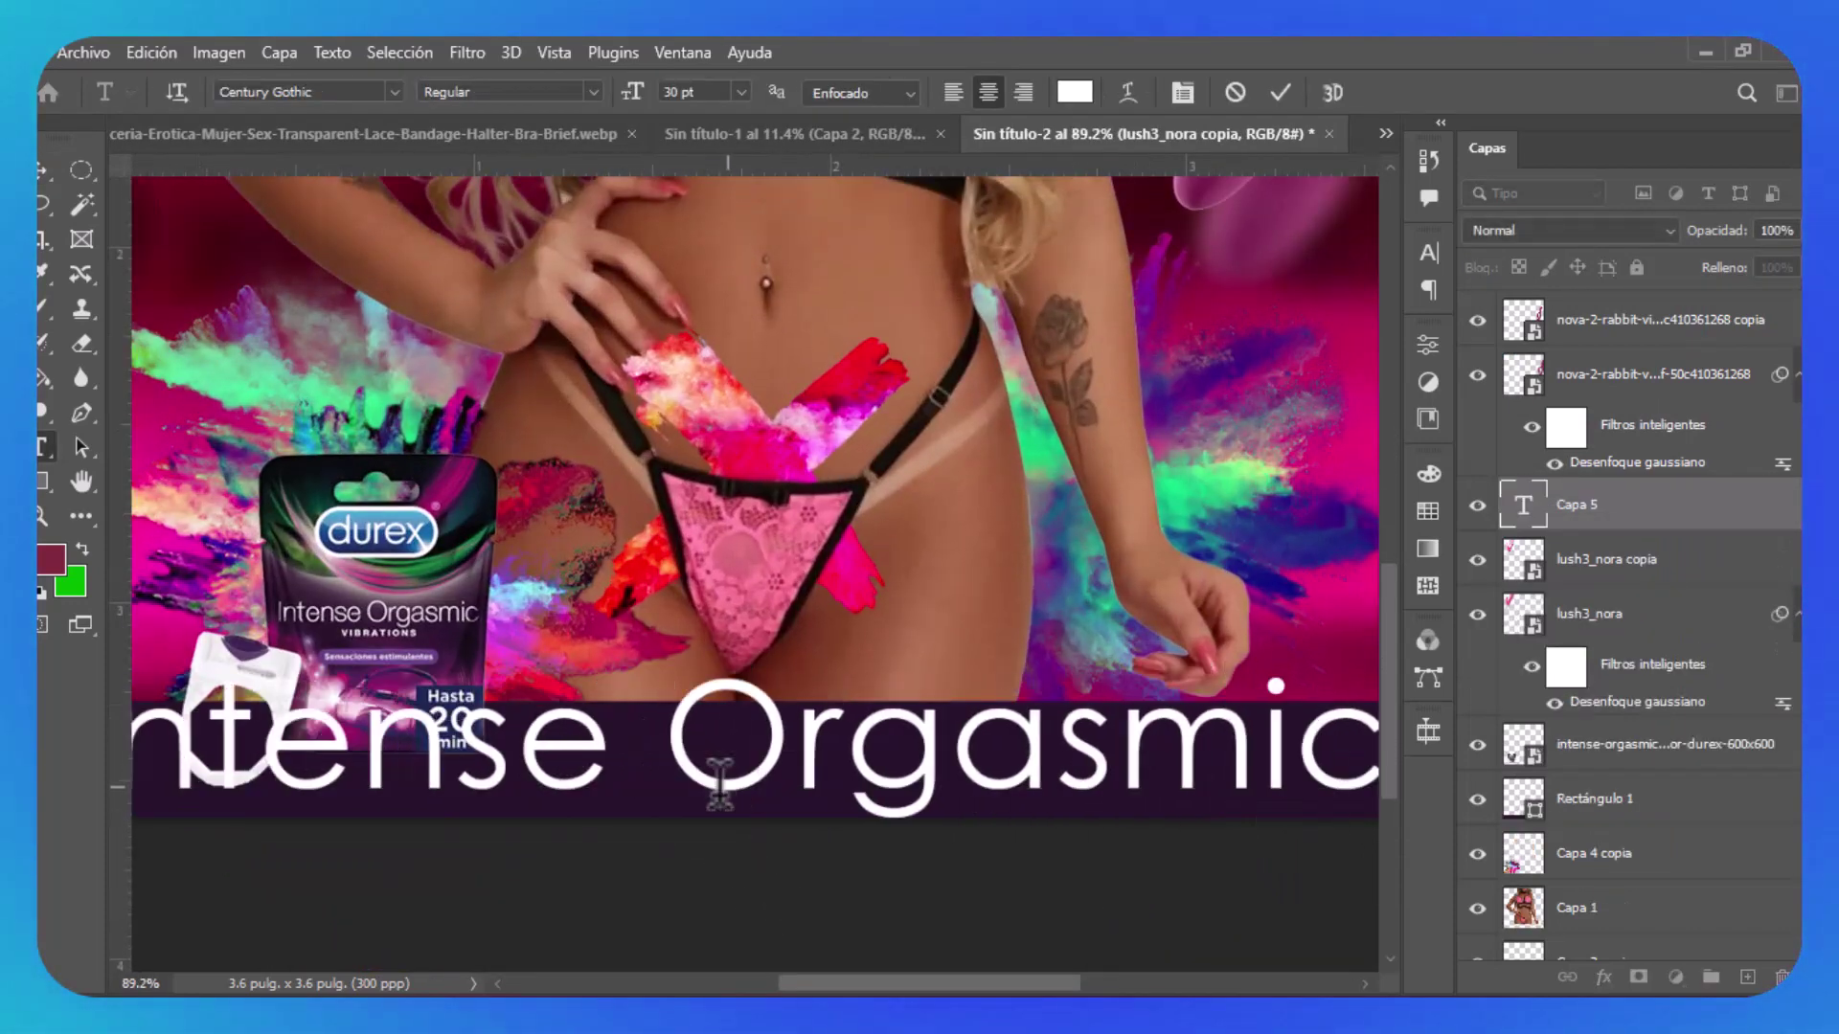
{"action": "key", "text": "ctrl+Return"}
Scale down the Intense Orgasmic text and fit it in the dark strip beside the Durex package.
{"action": "key", "text": "ctrl+t"}
{"action": "left_click_drag", "start_coordinate": [732, 663], "coordinate": [982, 790]}
{"action": "scroll", "coordinate": [953, 657], "scroll_direction": "down", "scroll_amount": 3}
{"action": "key", "text": "Return"}
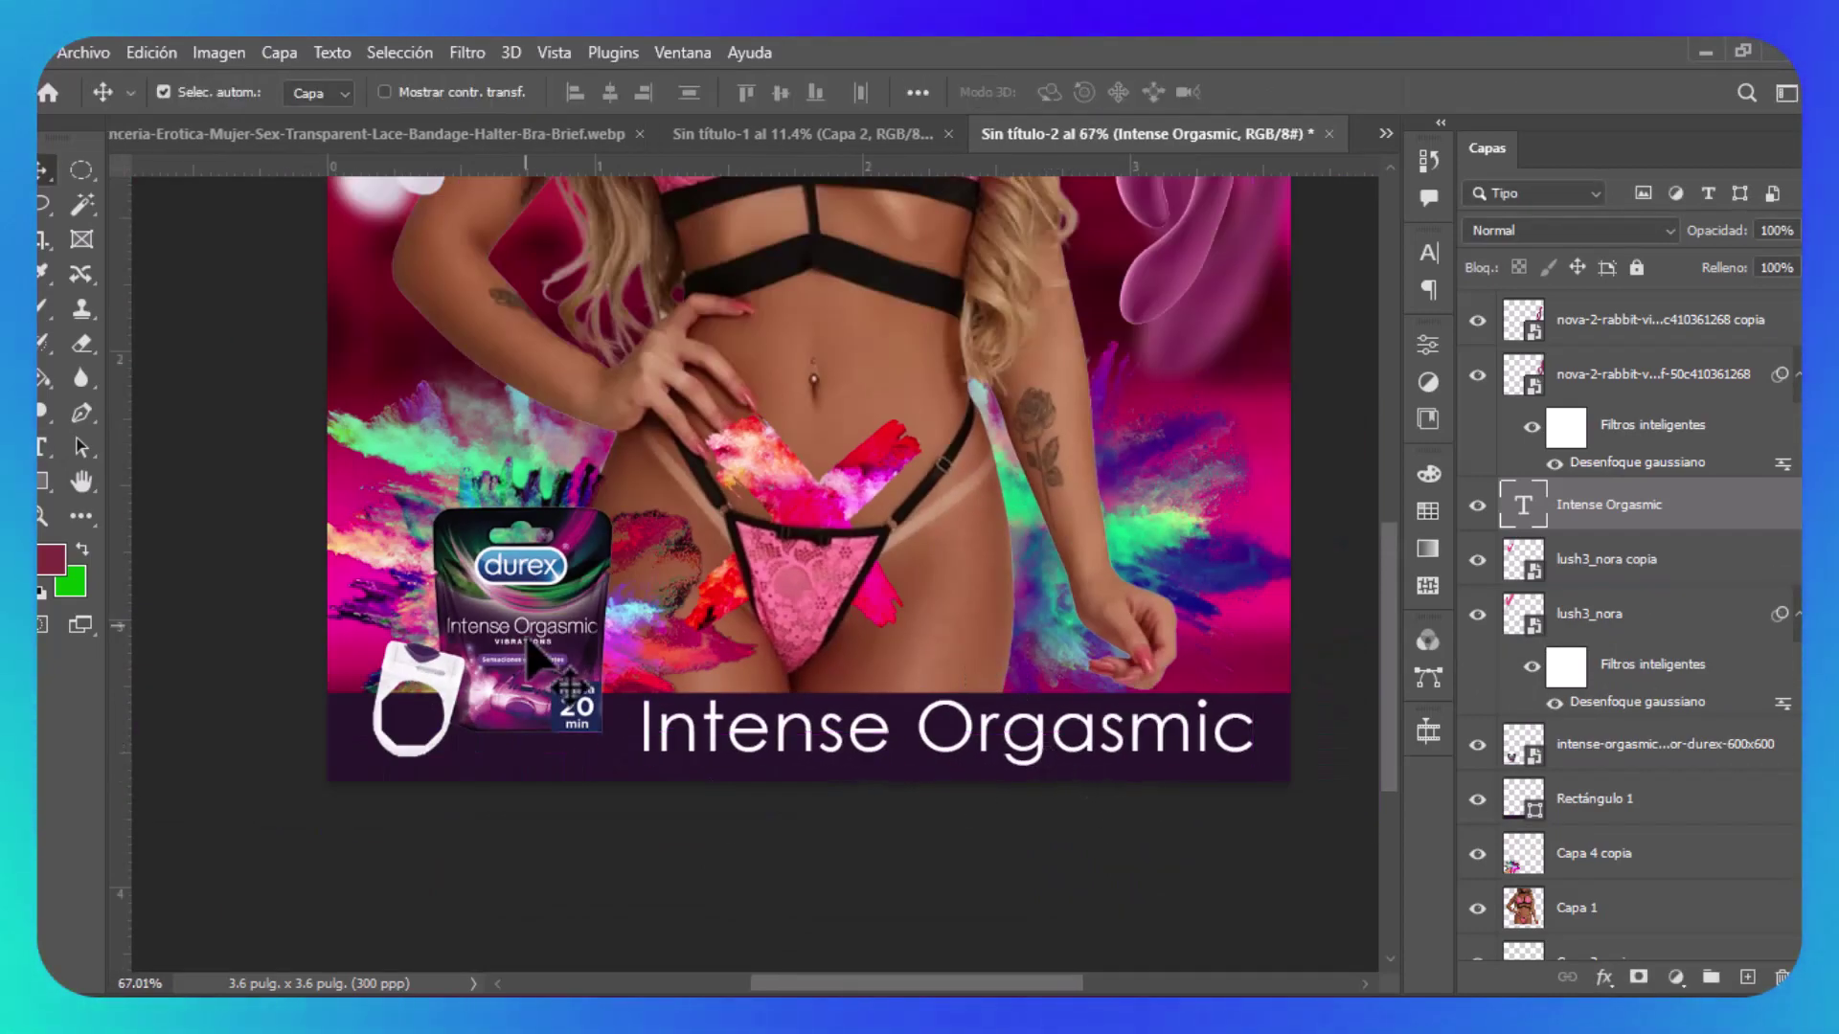
Move the Durex product image slightly lower over the dark strip.
{"action": "left_click", "coordinate": [536, 661]}
{"action": "left_click_drag", "start_coordinate": [657, 587], "coordinate": [842, 657]}
{"action": "scroll", "coordinate": [809, 517], "scroll_direction": "down", "scroll_amount": 2}
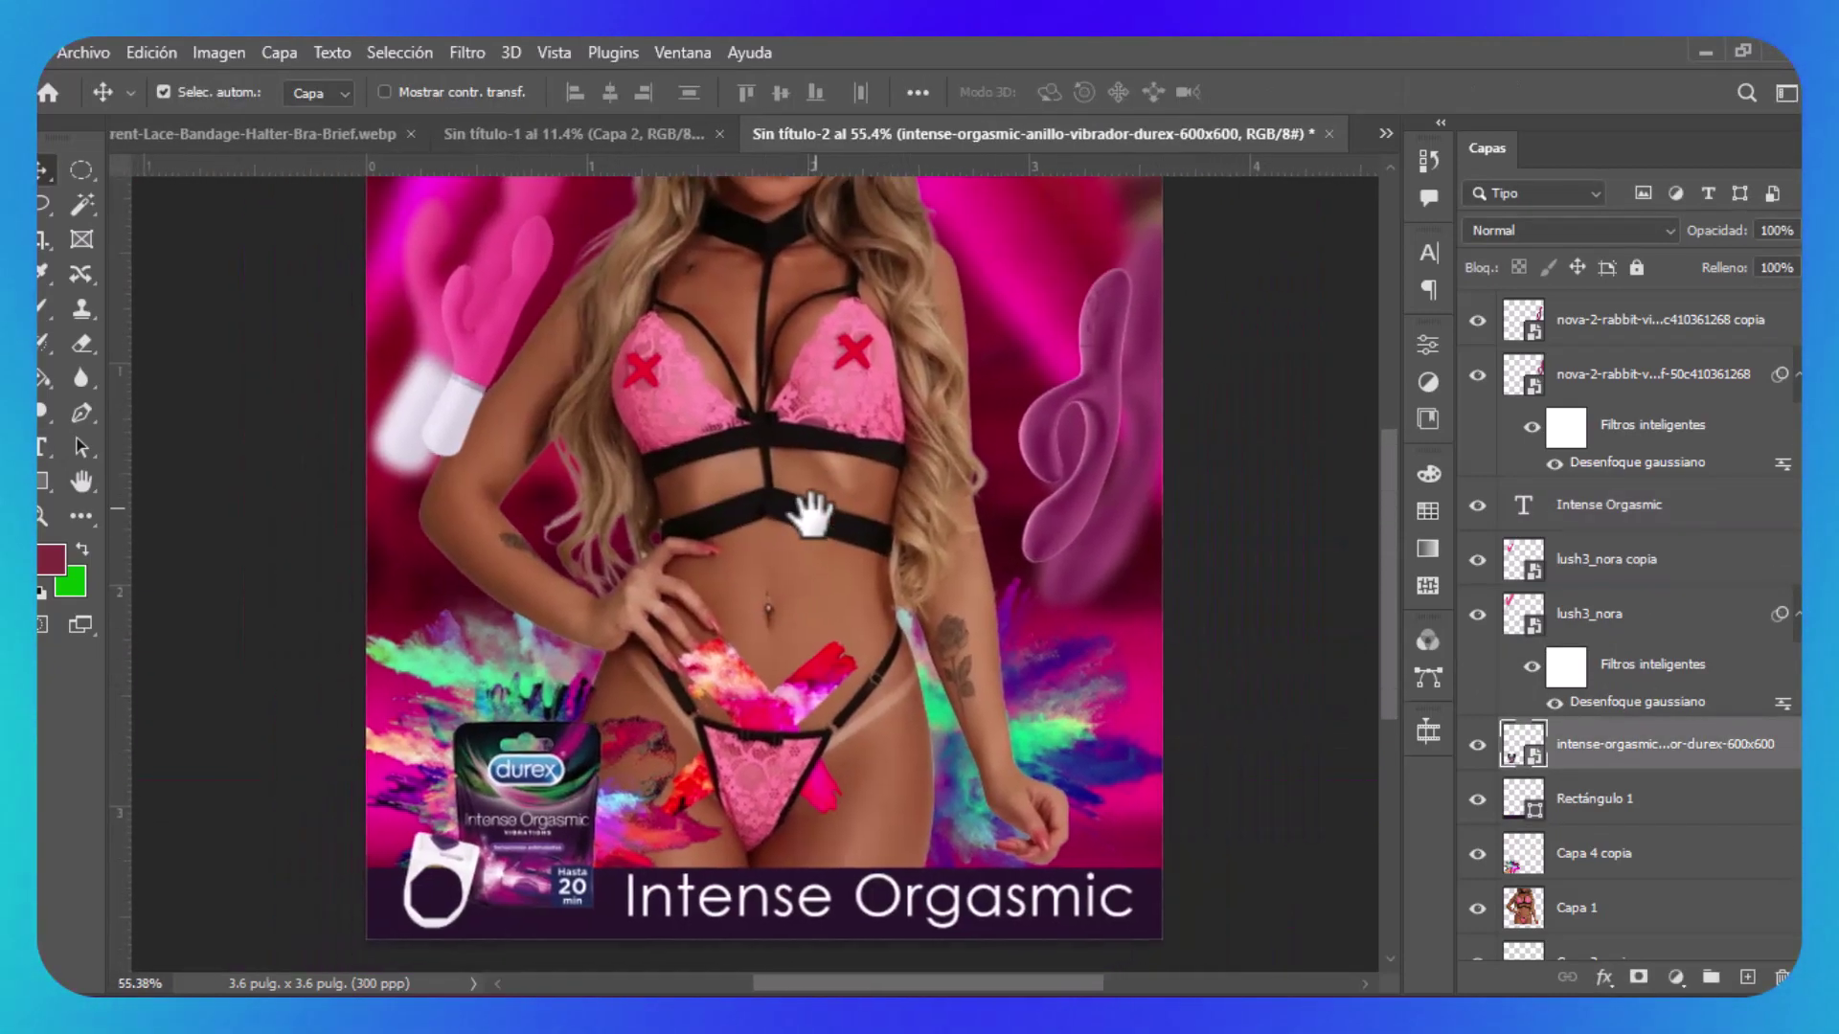
{"action": "scroll", "coordinate": [967, 617], "scroll_direction": "up", "scroll_amount": 1}
Add a 13 px exterior stroke in magenta to the model on Capa 1.
{"action": "left_click", "coordinate": [986, 615]}
{"action": "left_click", "coordinate": [1603, 977]}
{"action": "left_click", "coordinate": [1083, 359]}
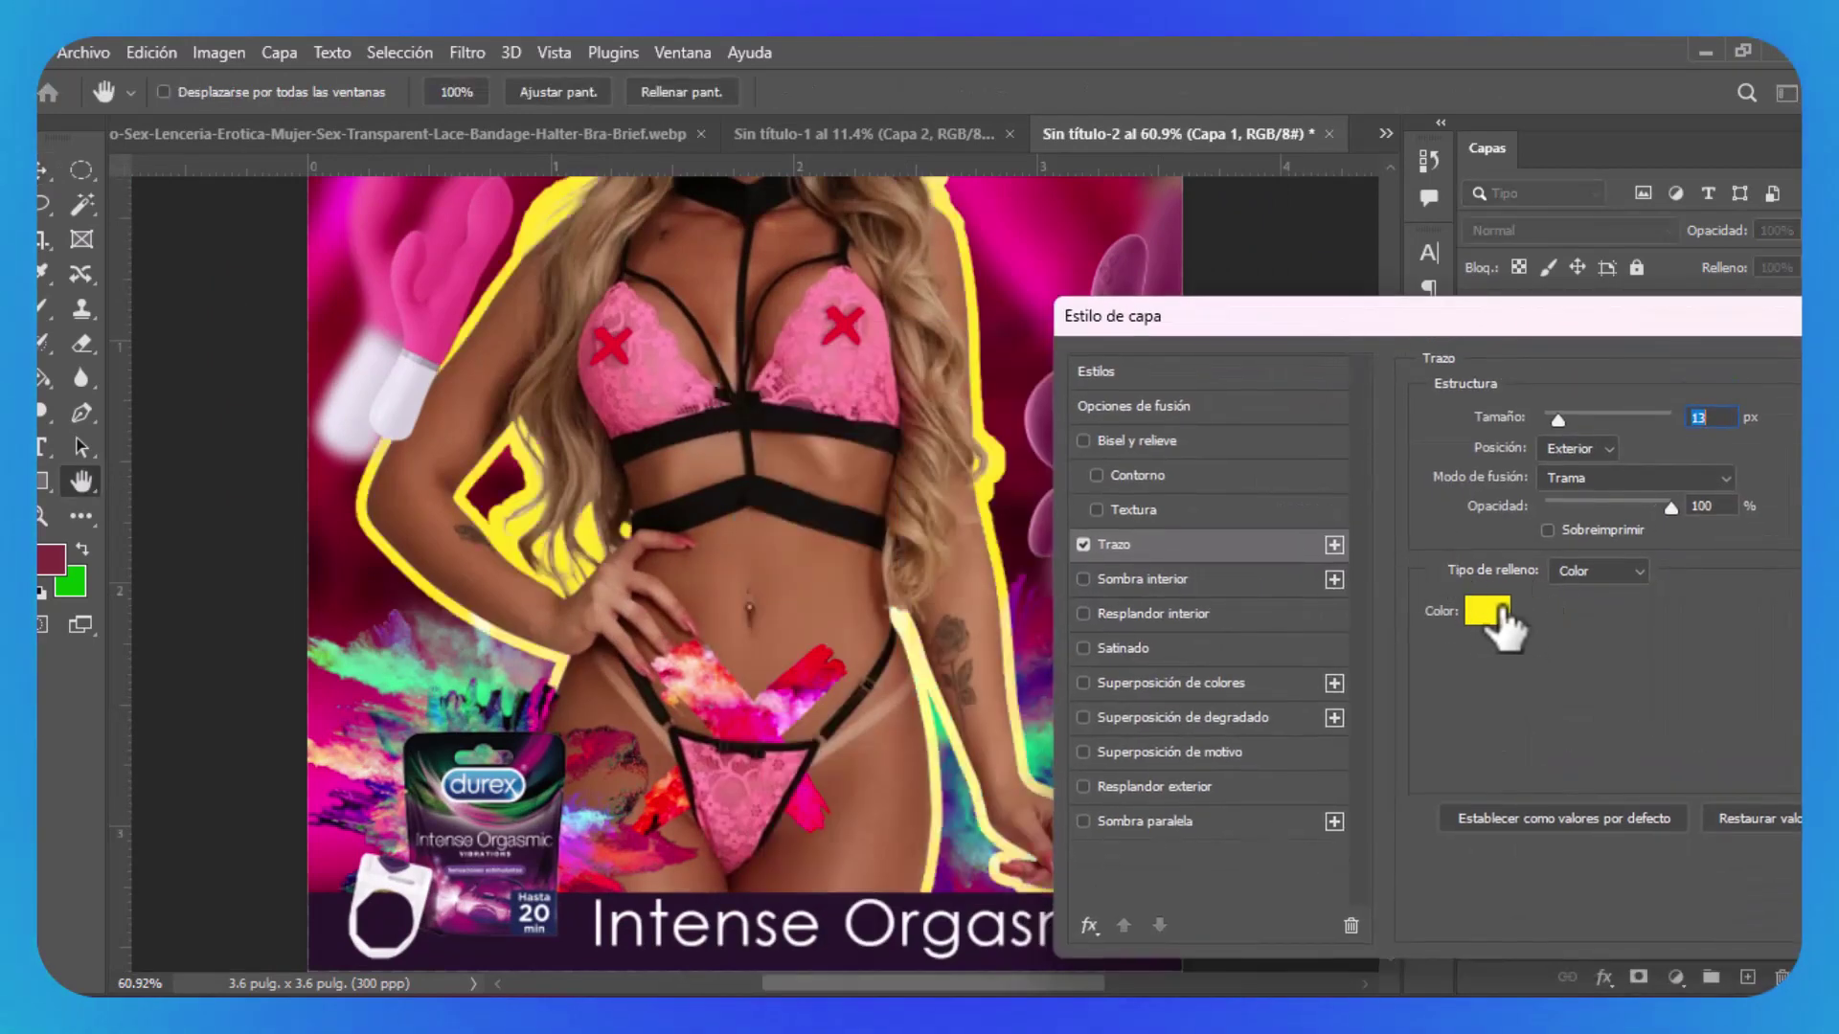
{"action": "left_click", "coordinate": [1488, 611]}
{"action": "left_click", "coordinate": [1699, 521]}
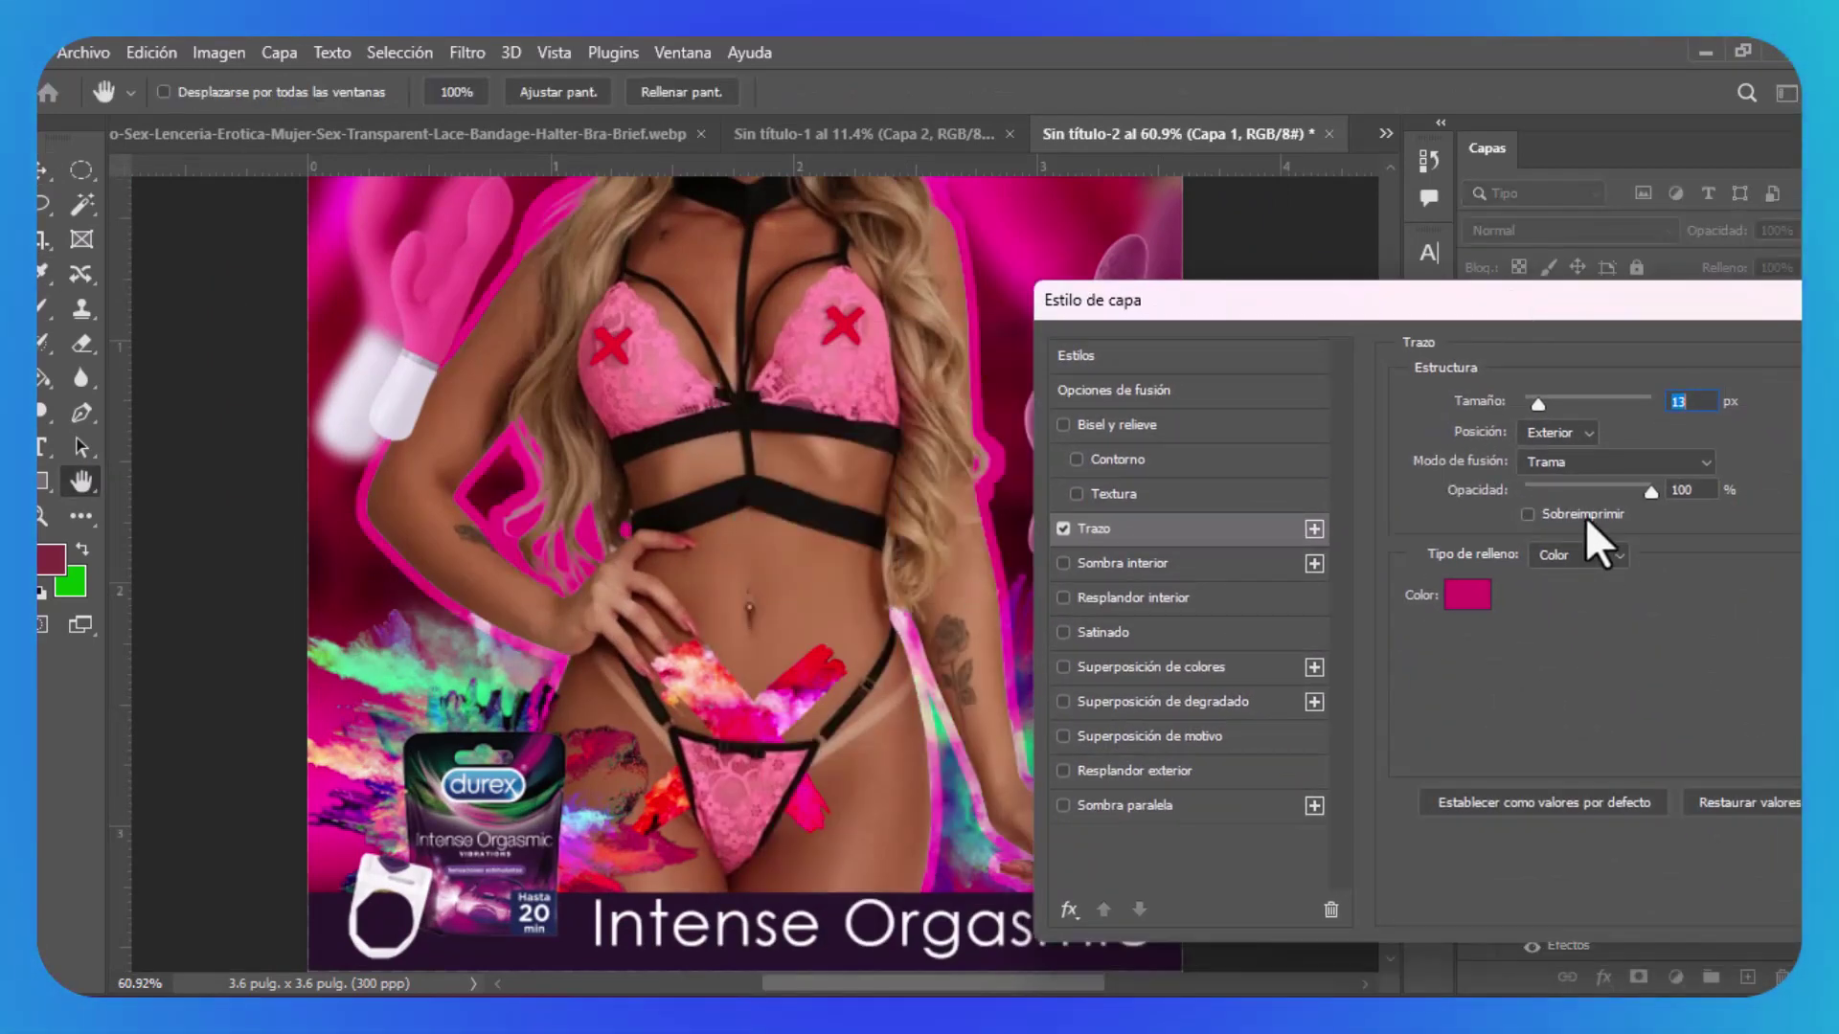
Set the blend mode of the model's stroke to Subexponer color and apply the layer style.
{"action": "left_click", "coordinate": [1589, 462]}
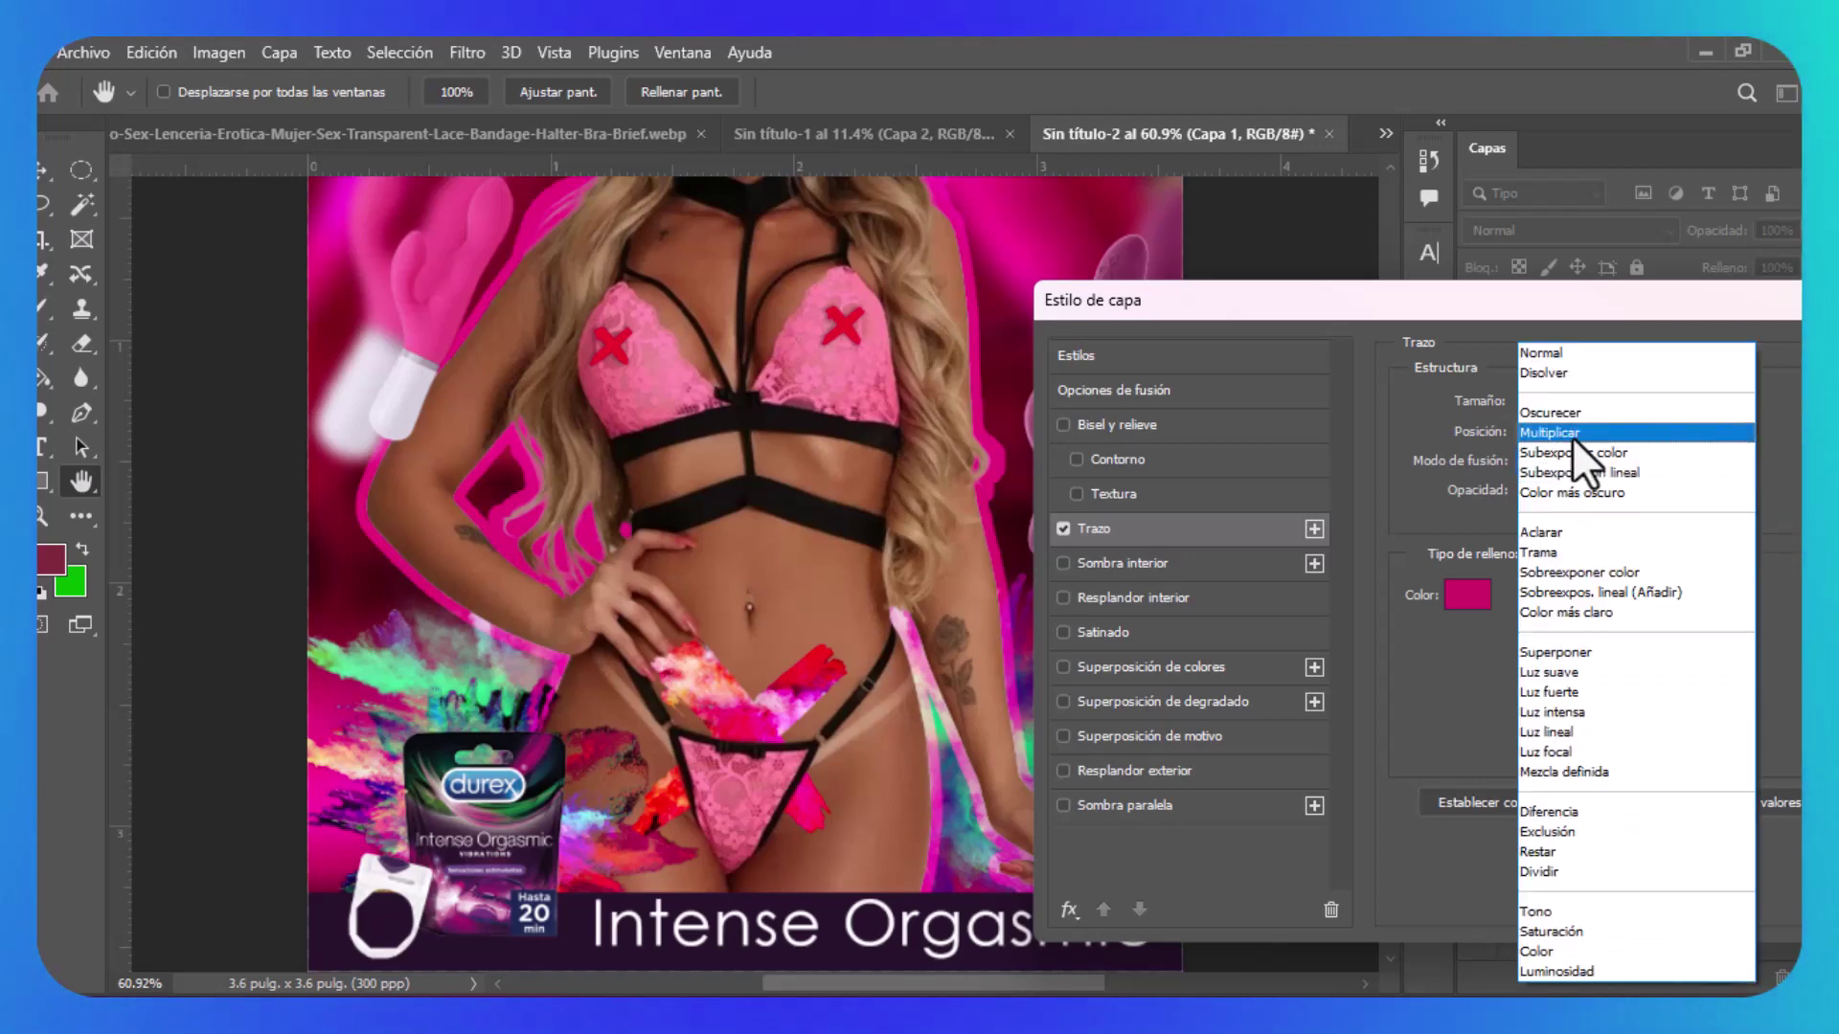
{"action": "left_click", "coordinate": [1581, 426]}
{"action": "scroll", "coordinate": [1600, 465], "scroll_direction": "down", "scroll_amount": 2}
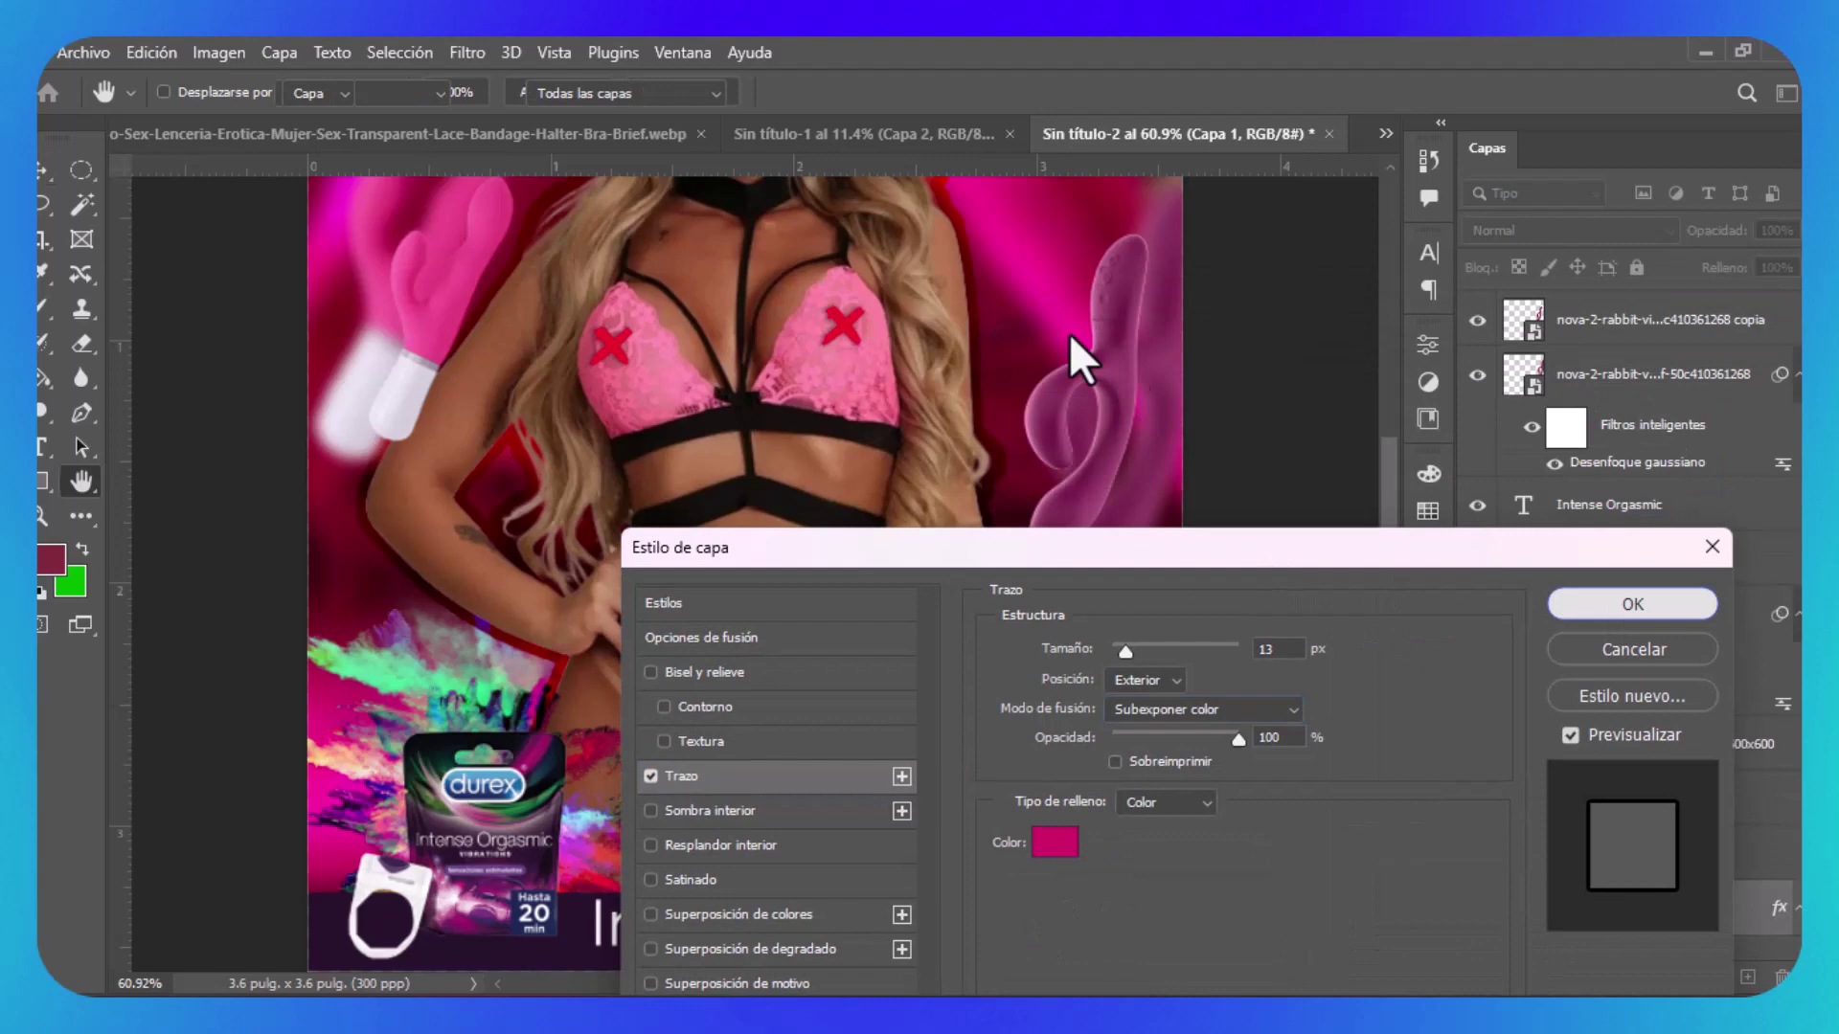
{"action": "key", "text": "Return"}
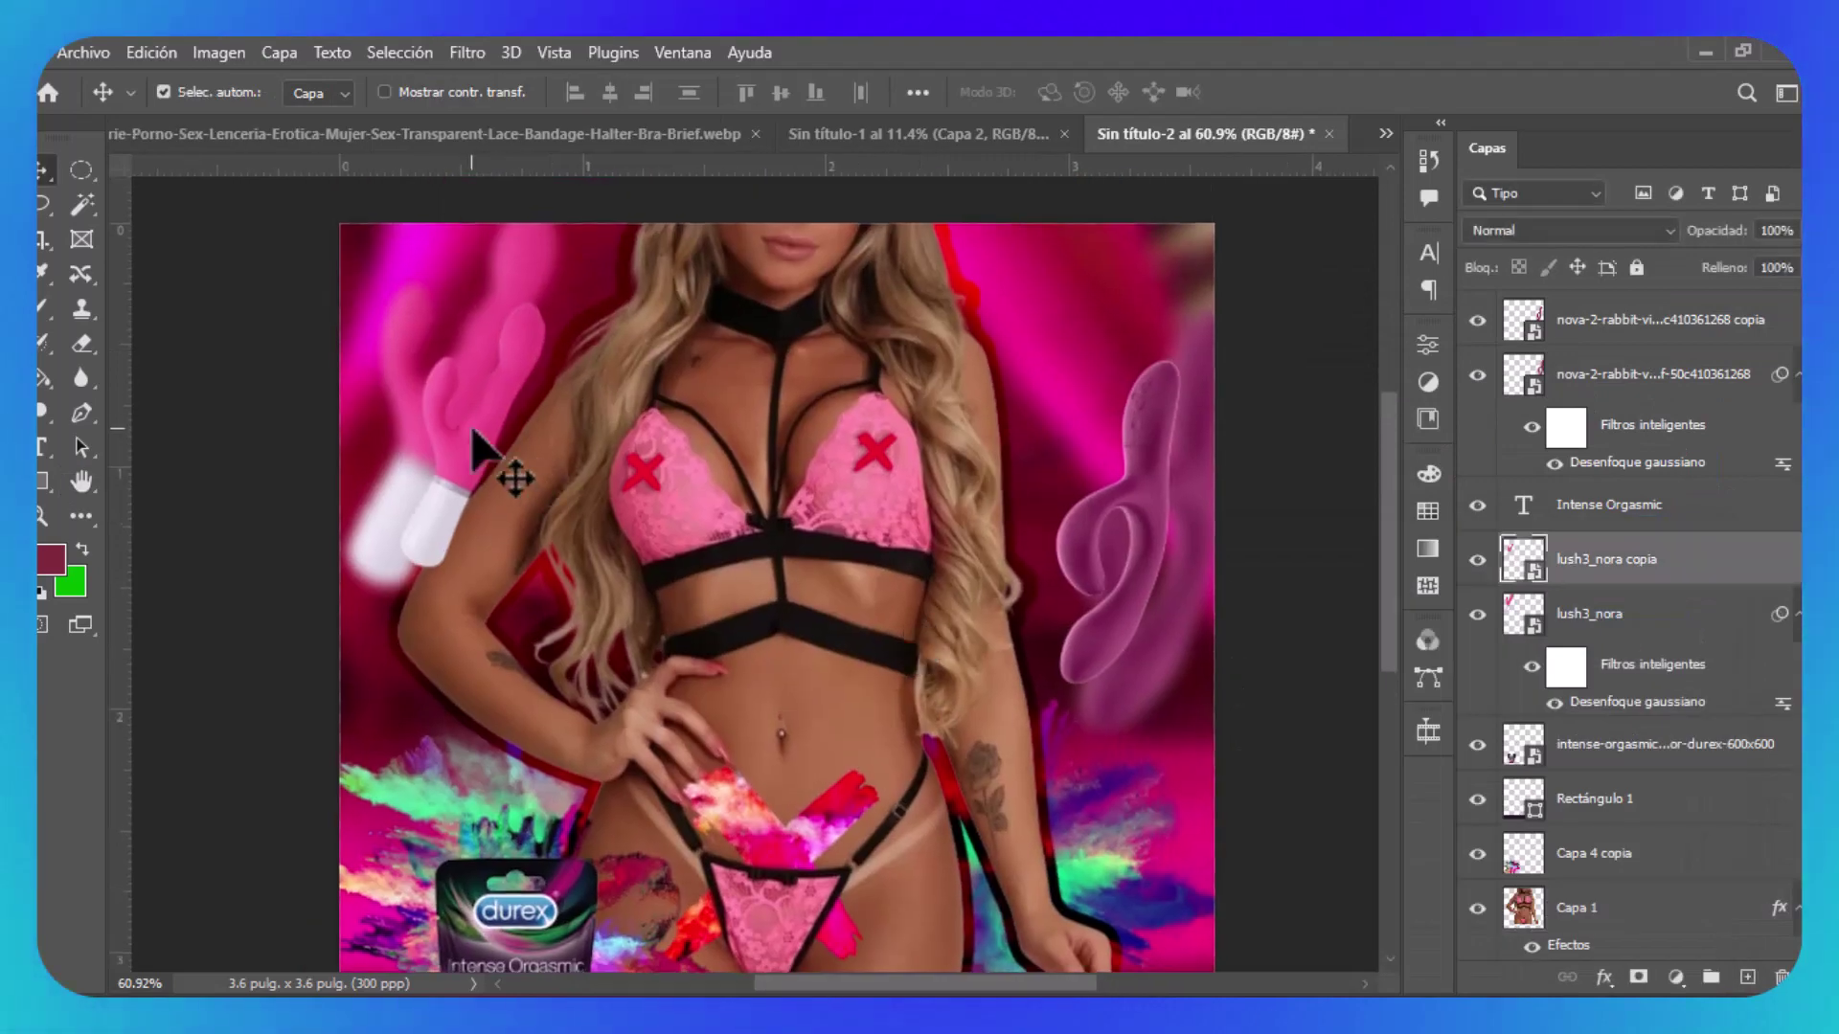
Add a drop shadow to lush3_nora copia with 31% opacity, -9° angle, 9 px distance, 17% spread and 8 px size.
{"action": "left_click_drag", "start_coordinate": [474, 440], "coordinate": [456, 411]}
{"action": "left_click", "coordinate": [1604, 977]}
{"action": "key", "text": "Escape"}
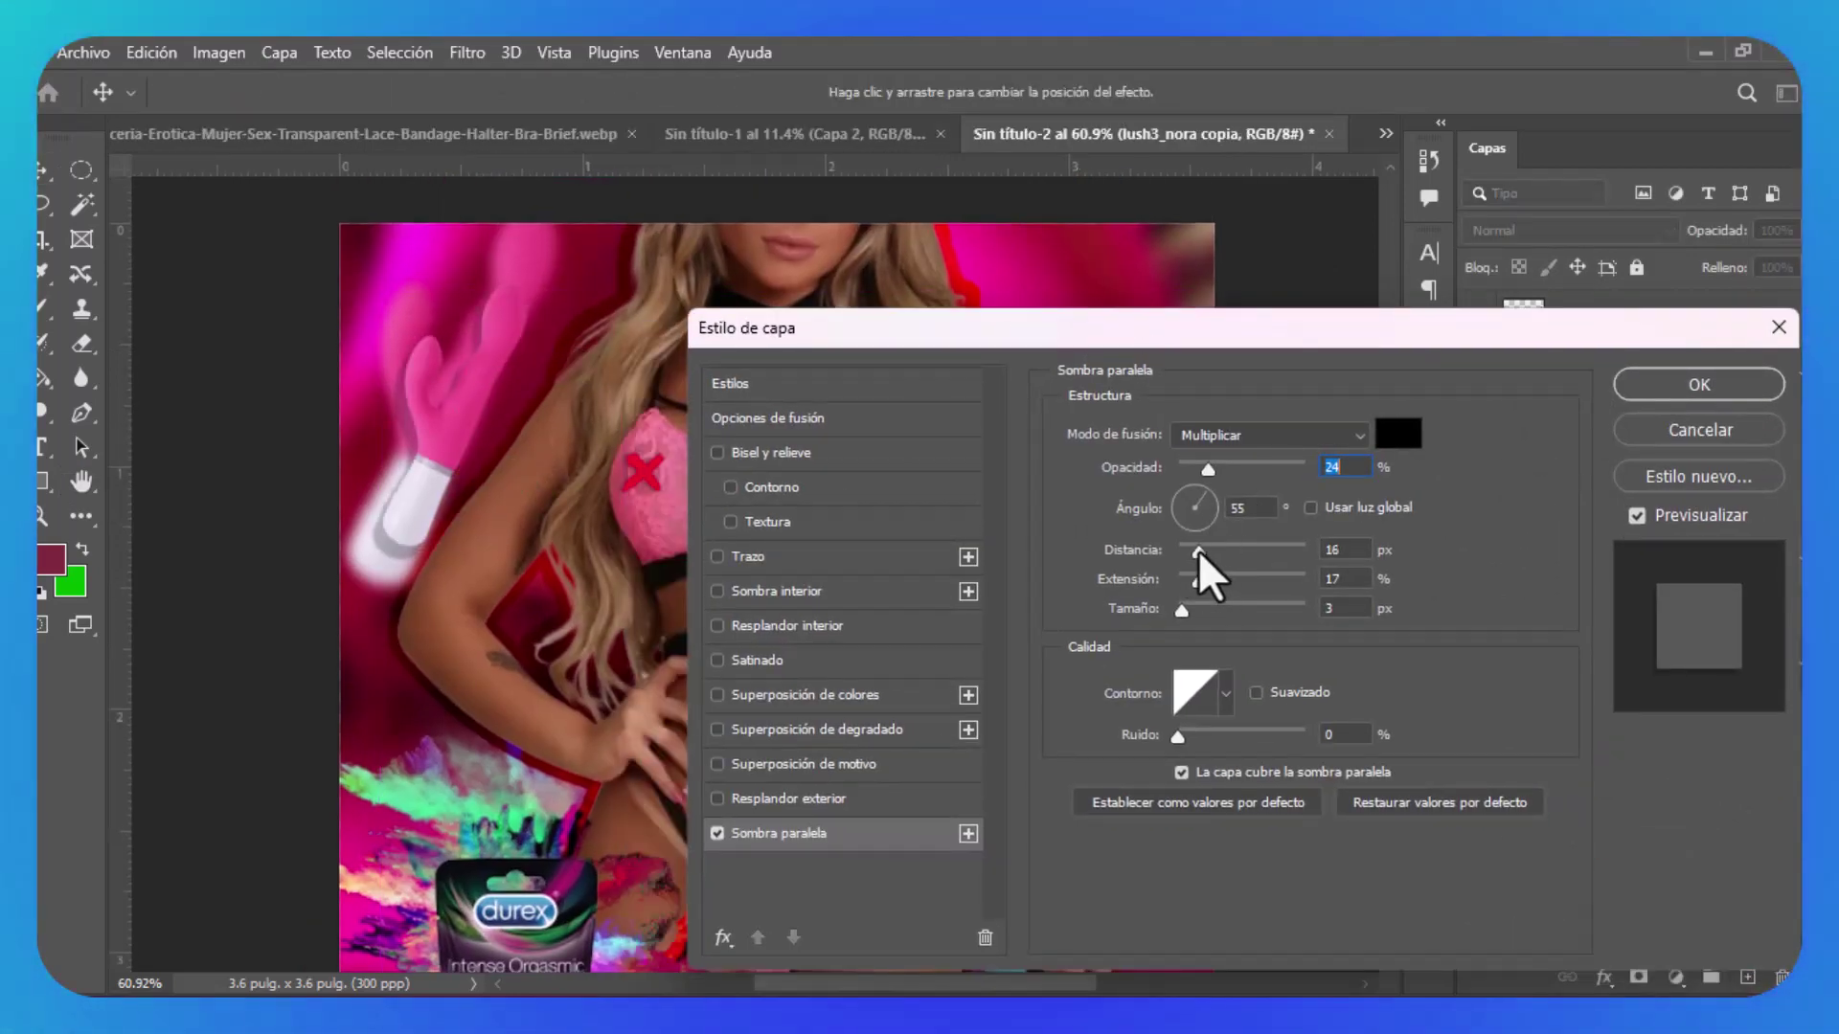
{"action": "left_click", "coordinate": [1198, 550]}
{"action": "left_click_drag", "start_coordinate": [1197, 611], "coordinate": [1188, 611]}
{"action": "left_click_drag", "start_coordinate": [1240, 473], "coordinate": [1209, 505]}
{"action": "left_click", "coordinate": [1210, 503]}
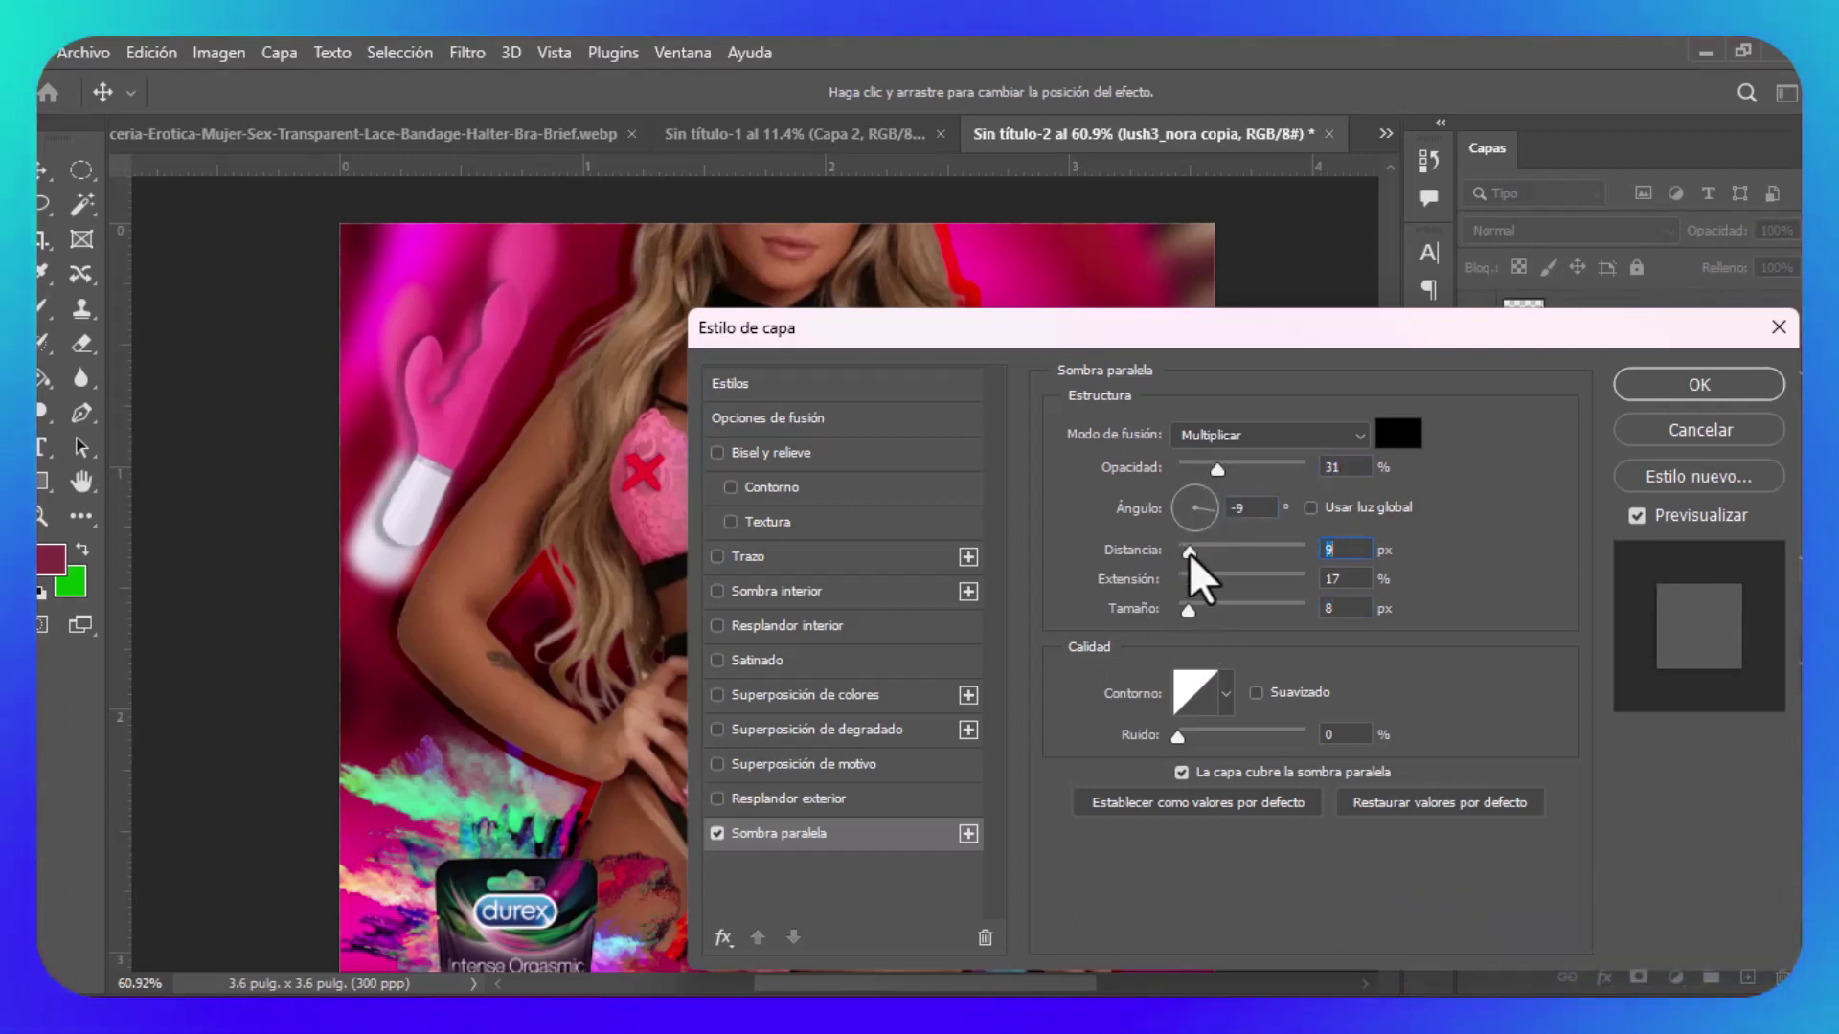
{"action": "key", "text": "Return"}
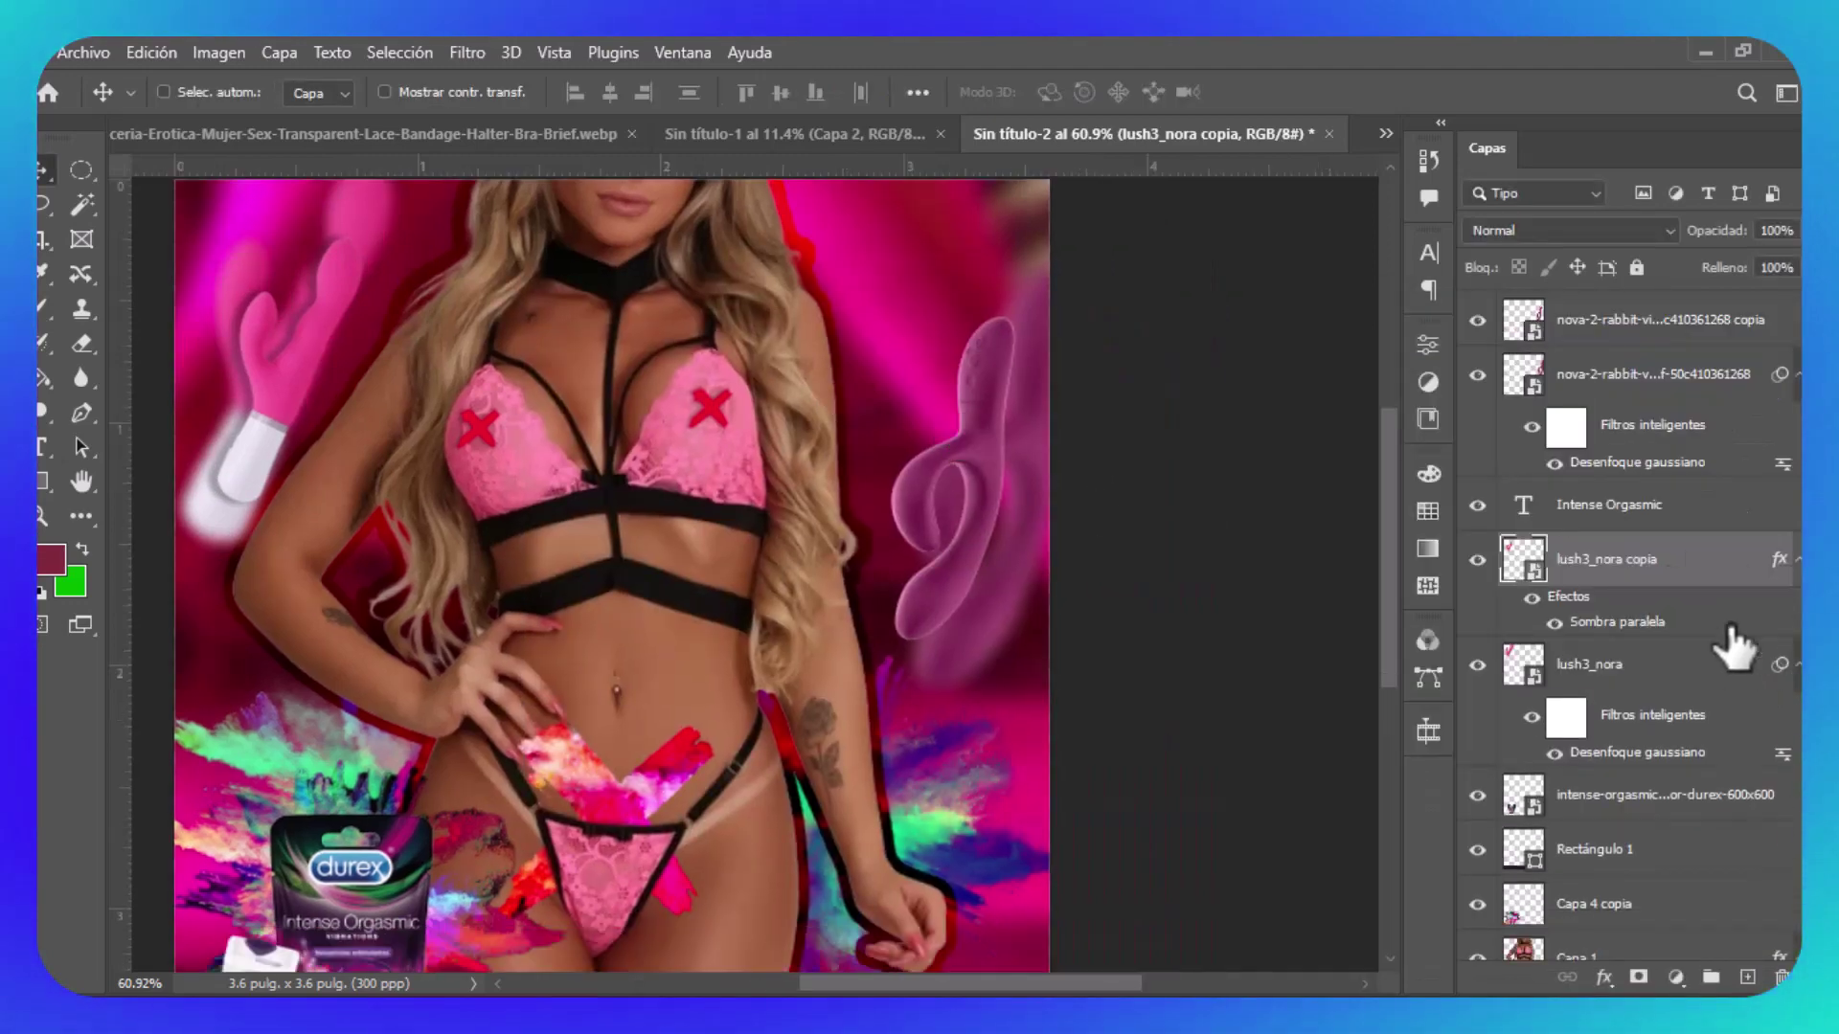
Copy the drop shadow effect from lush3_nora copia onto the sharp nova-2-rabbit copia layer.
{"action": "left_click_drag", "start_coordinate": [1772, 450], "coordinate": [1776, 321]}
{"action": "left_click", "coordinate": [1202, 402]}
{"action": "left_click_drag", "start_coordinate": [1202, 403], "coordinate": [832, 704]}
{"action": "scroll", "coordinate": [831, 704], "scroll_direction": "up", "scroll_amount": 2}
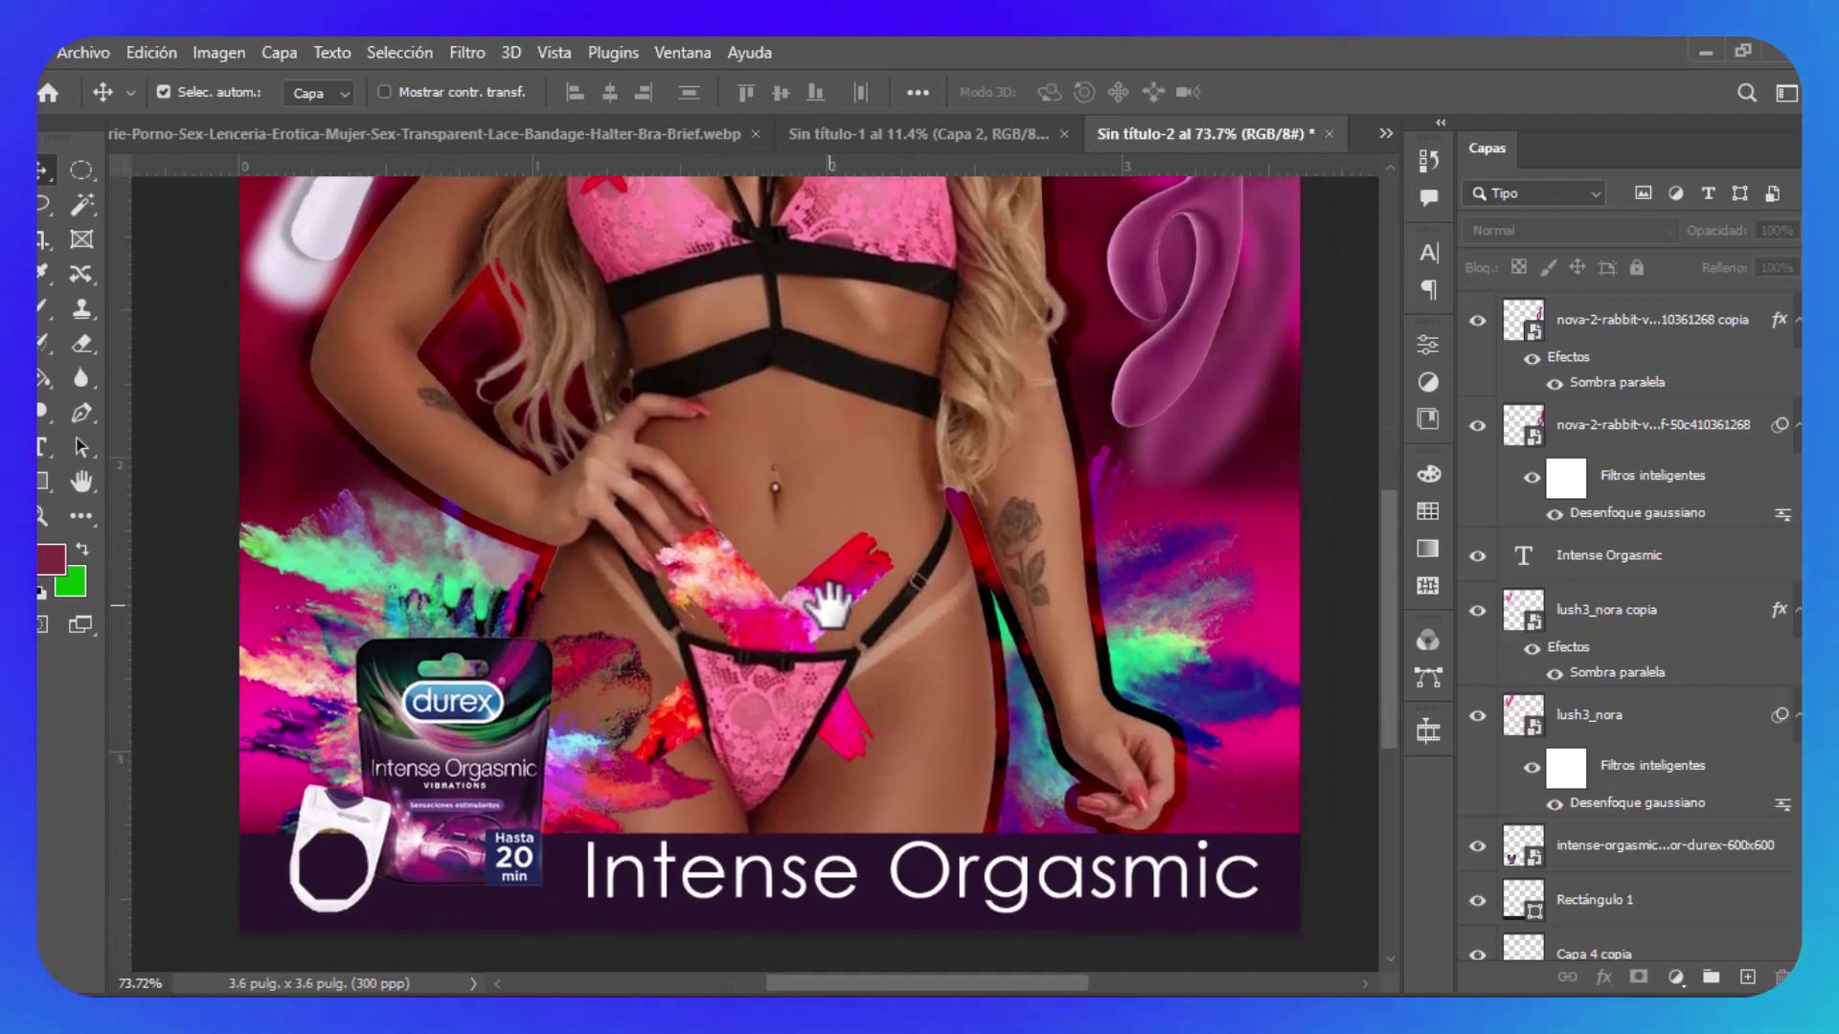
{"action": "left_click_drag", "start_coordinate": [709, 784], "coordinate": [714, 818]}
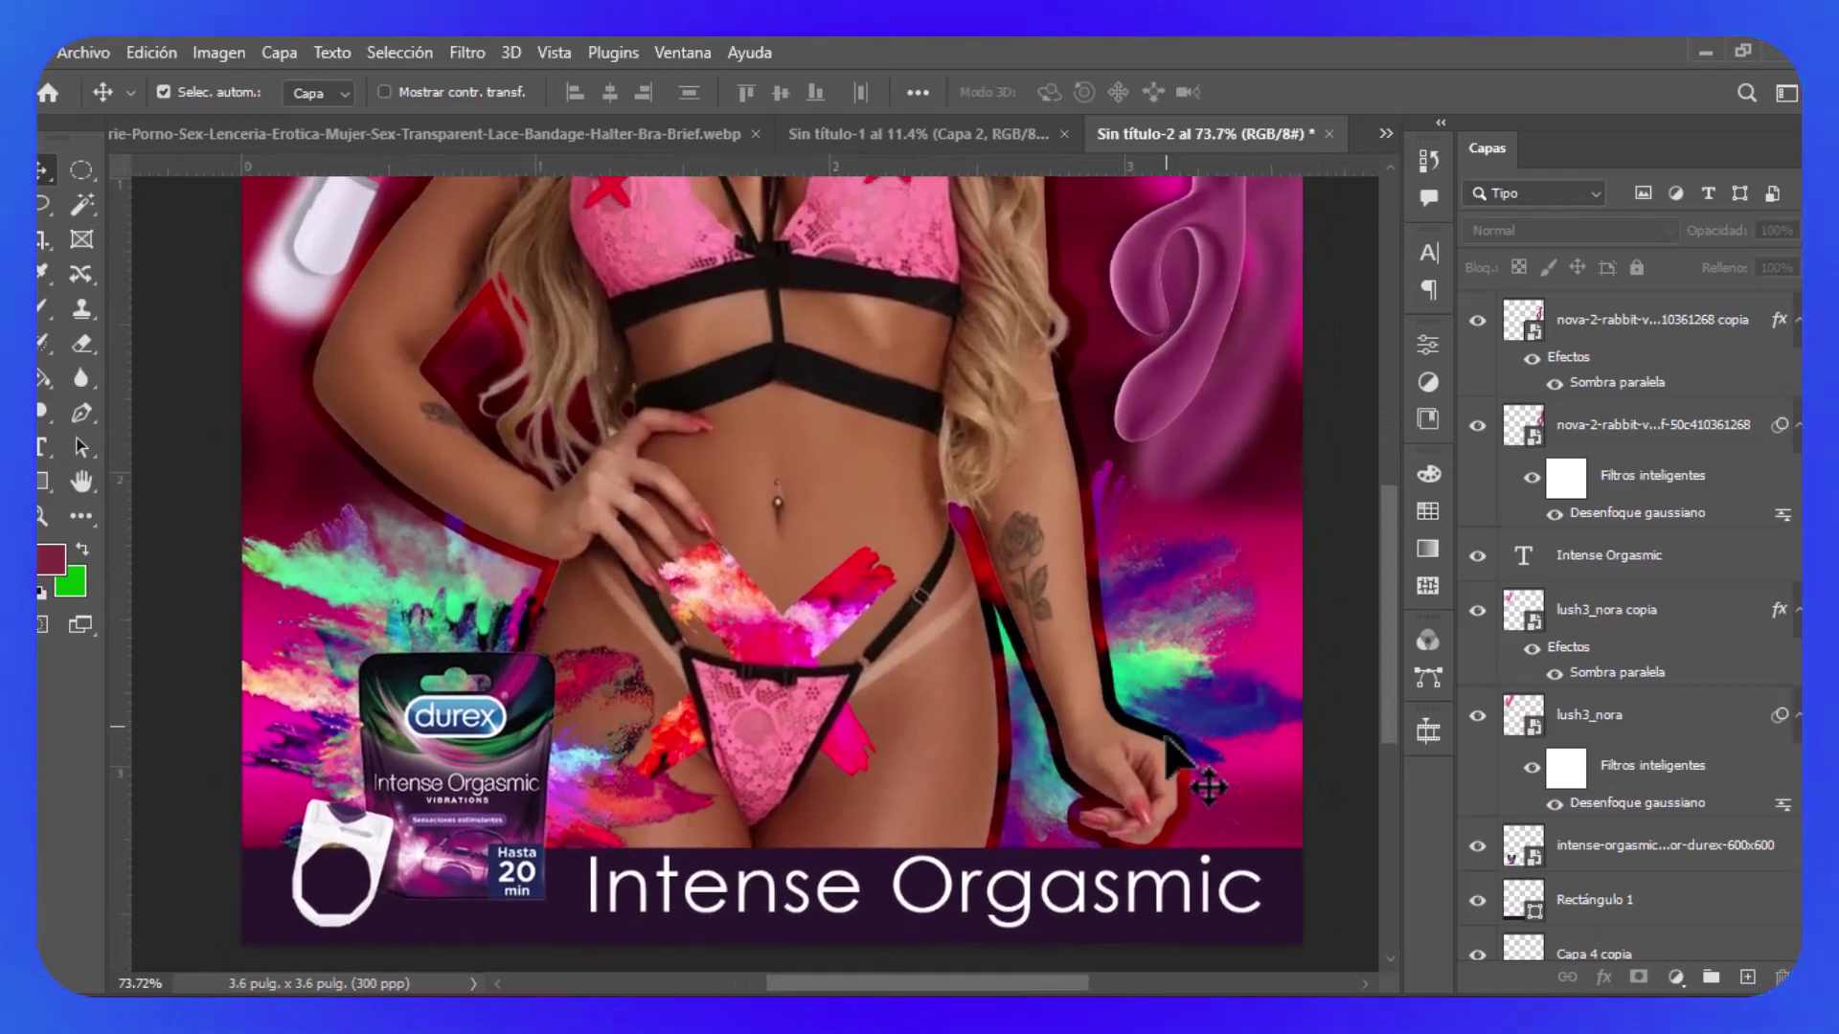
Duplicate the Capa 4 powder, shrink it over the small X on the right cup and clip it to that X.
{"action": "left_click_drag", "start_coordinate": [1169, 742], "coordinate": [822, 609]}
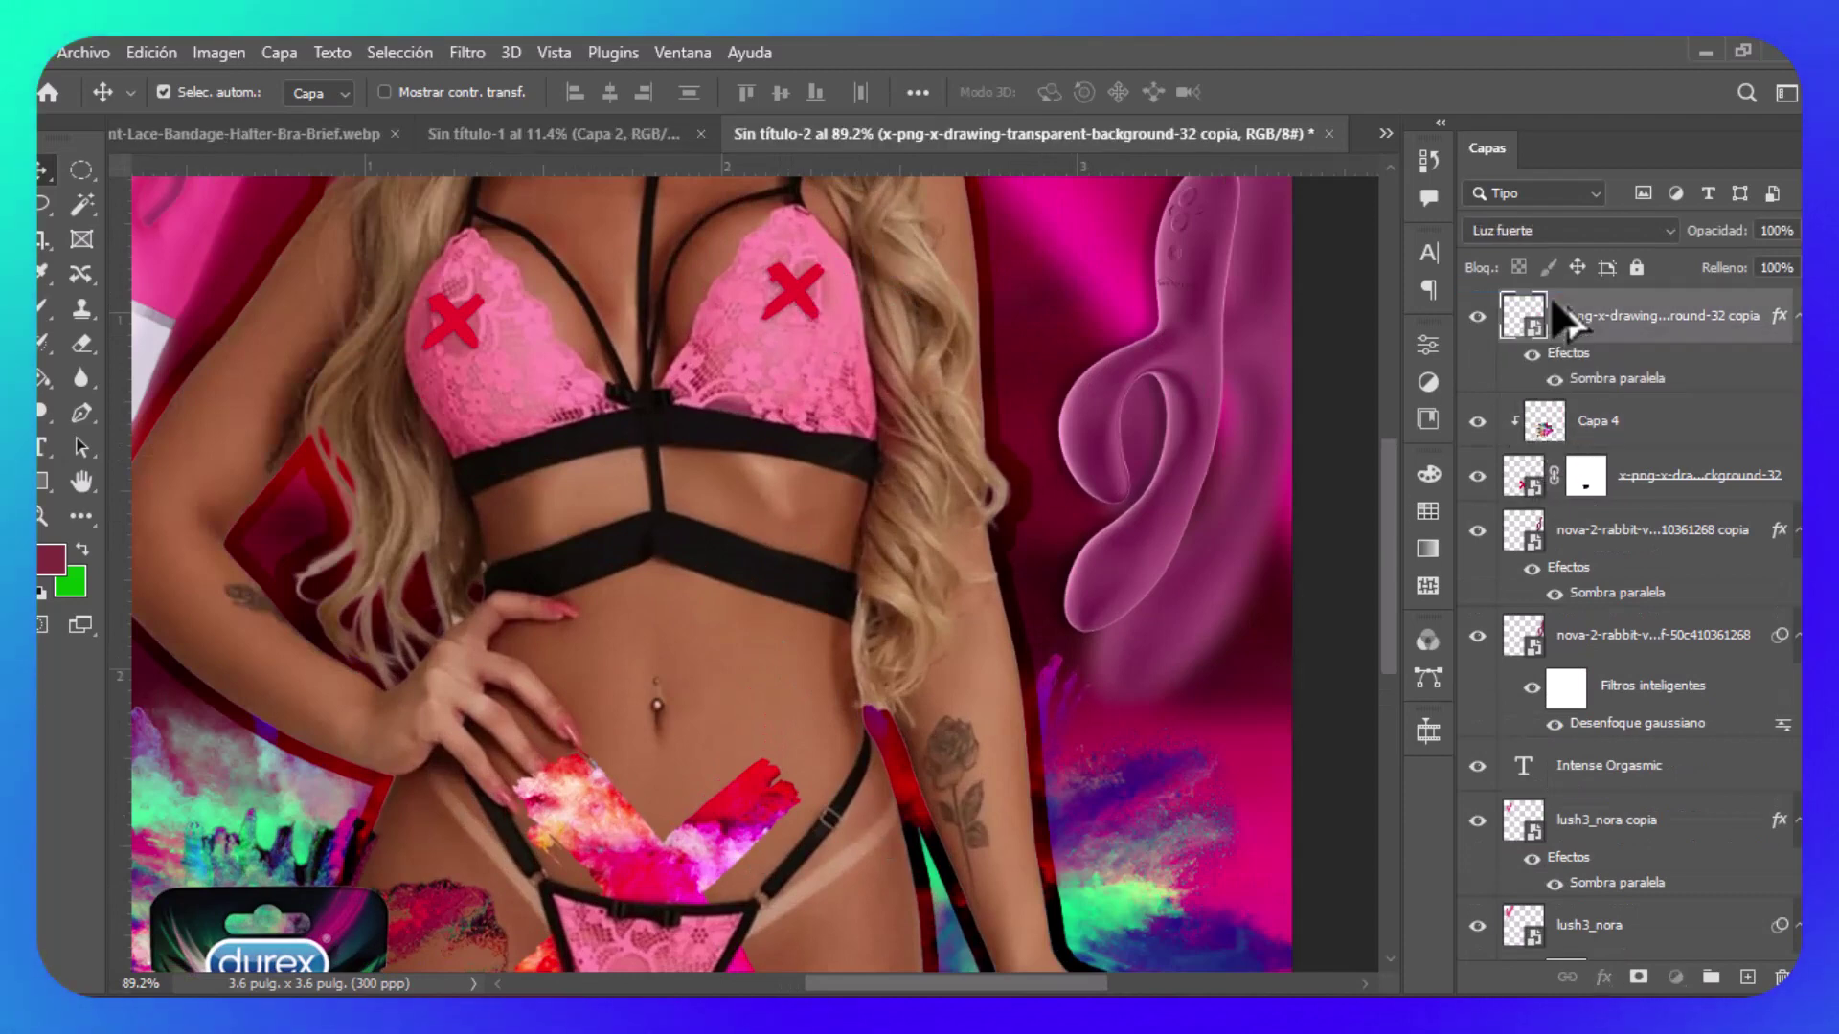
{"action": "left_click_drag", "start_coordinate": [1557, 316], "coordinate": [1556, 305]}
{"action": "key", "text": "ctrl+t"}
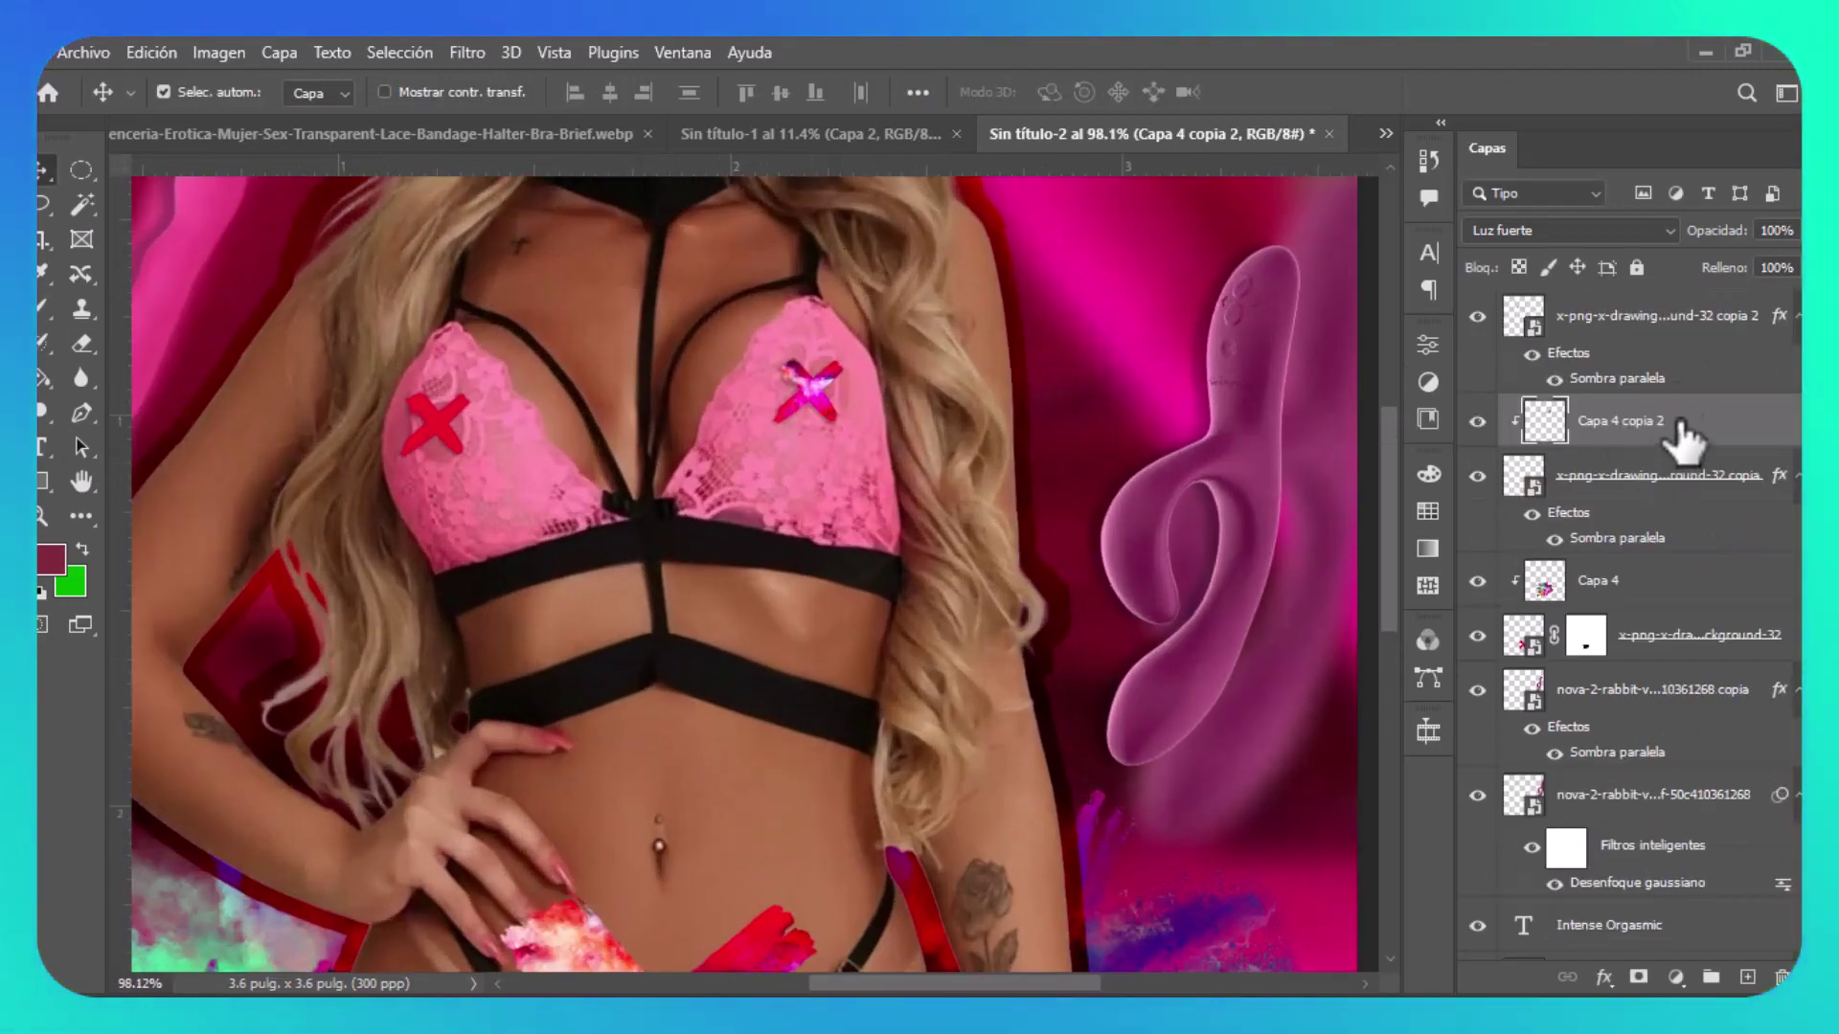
Duplicate the small powder cutout, clip the copy to the other small X and position it over the left cup.
{"action": "left_click_drag", "start_coordinate": [1683, 441], "coordinate": [1690, 308]}
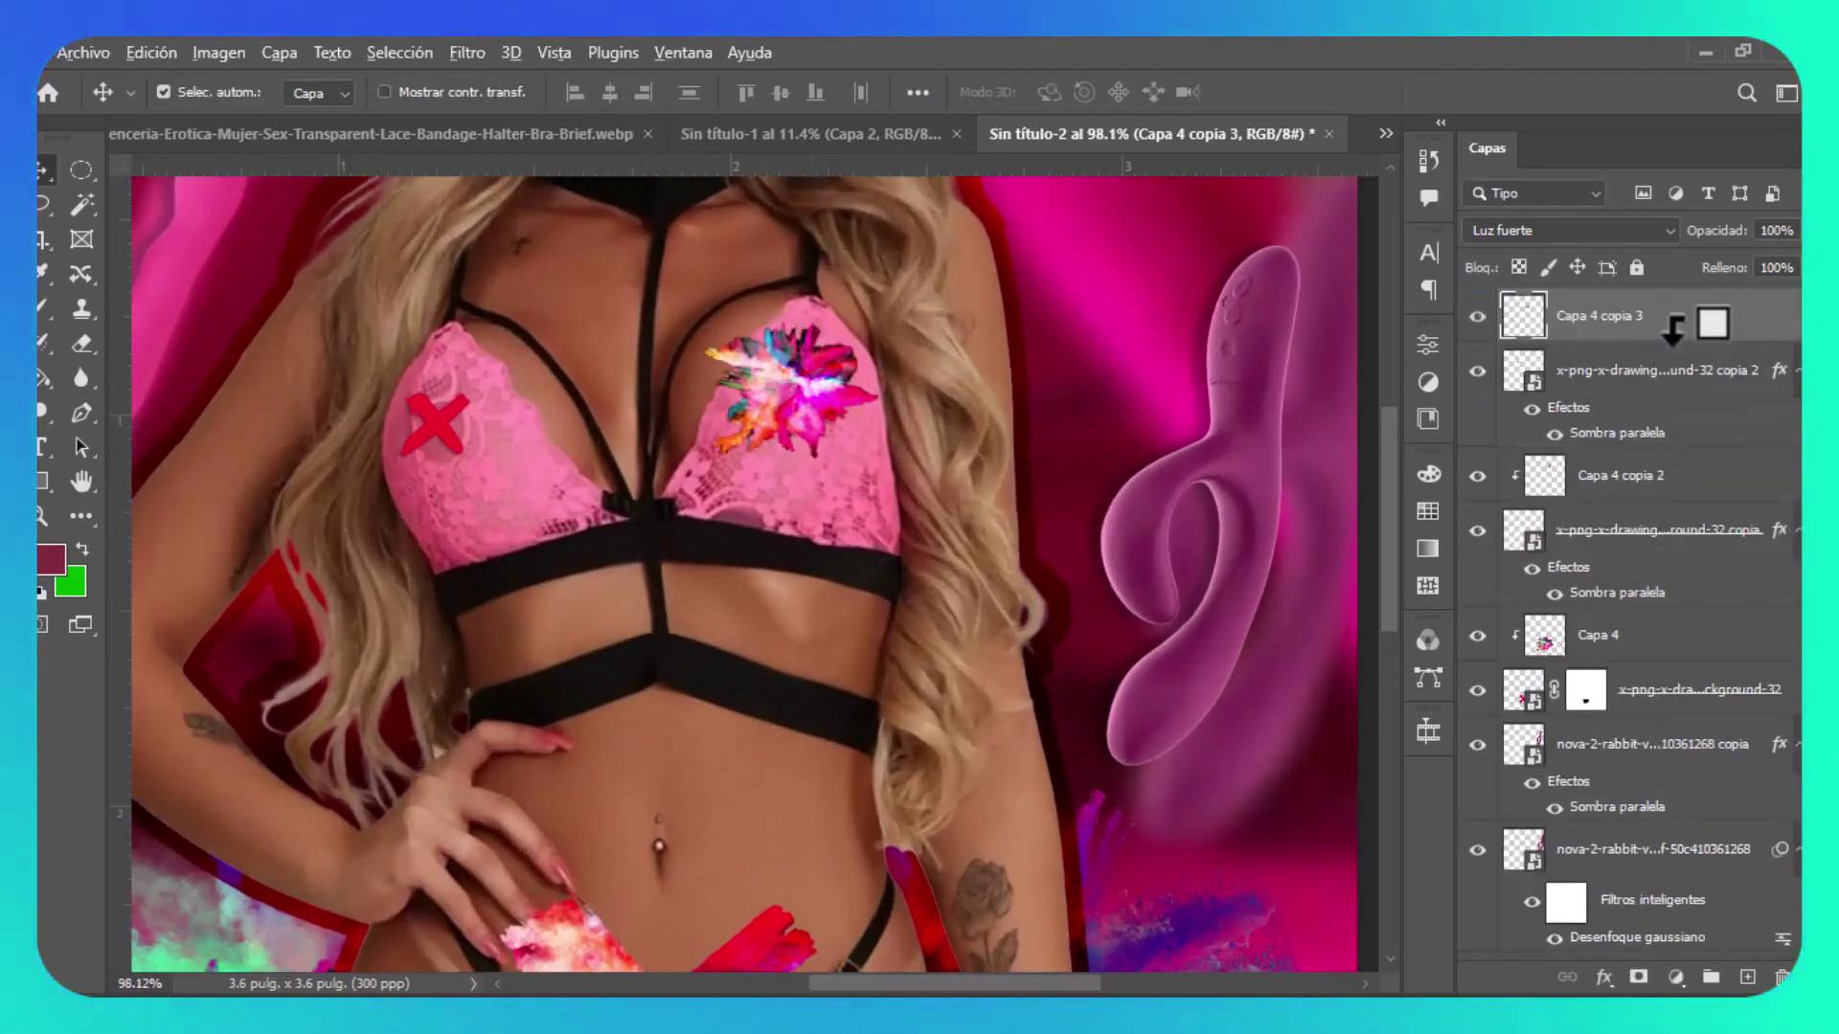
{"action": "key", "text": "ctrl+t"}
{"action": "left_click_drag", "start_coordinate": [842, 398], "coordinate": [451, 431]}
{"action": "key", "text": "Return"}
{"action": "scroll", "coordinate": [587, 596], "scroll_direction": "down", "scroll_amount": 5}
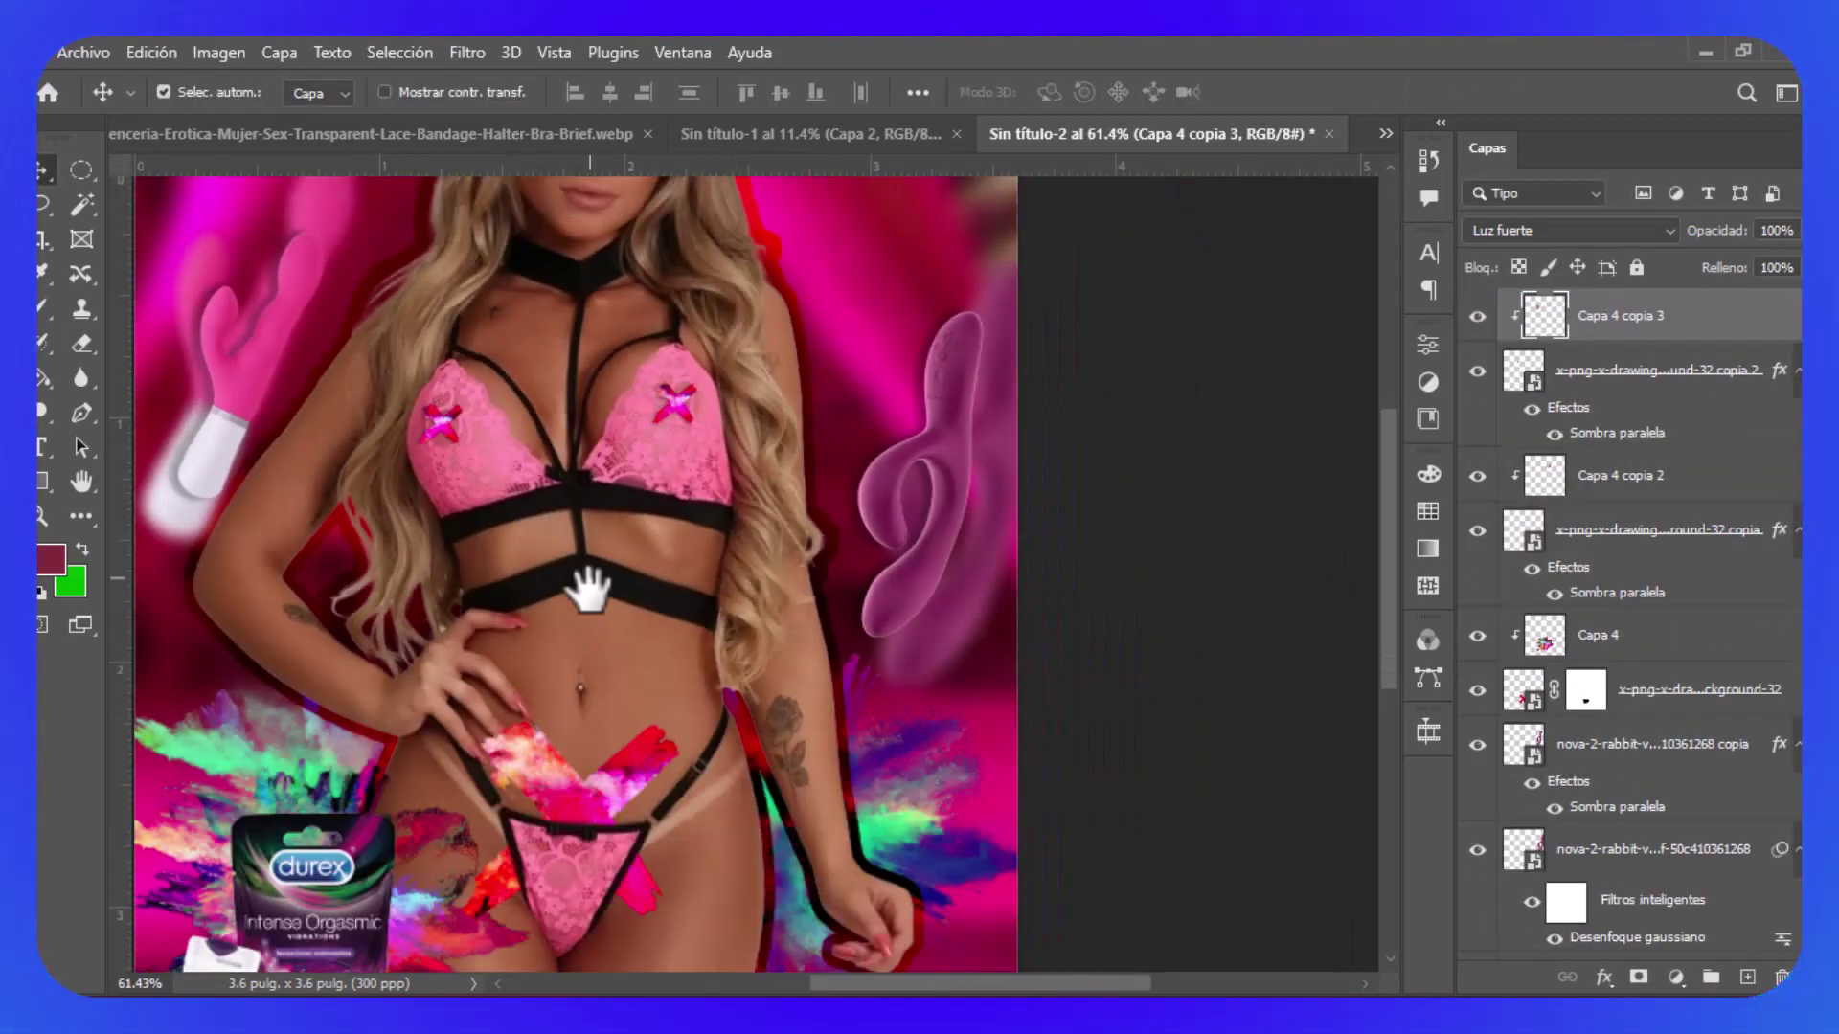
Move the purple vibrator and its blurred copy lower and closer to the canvas's right edge.
{"action": "scroll", "coordinate": [868, 537], "scroll_direction": "up", "scroll_amount": 2}
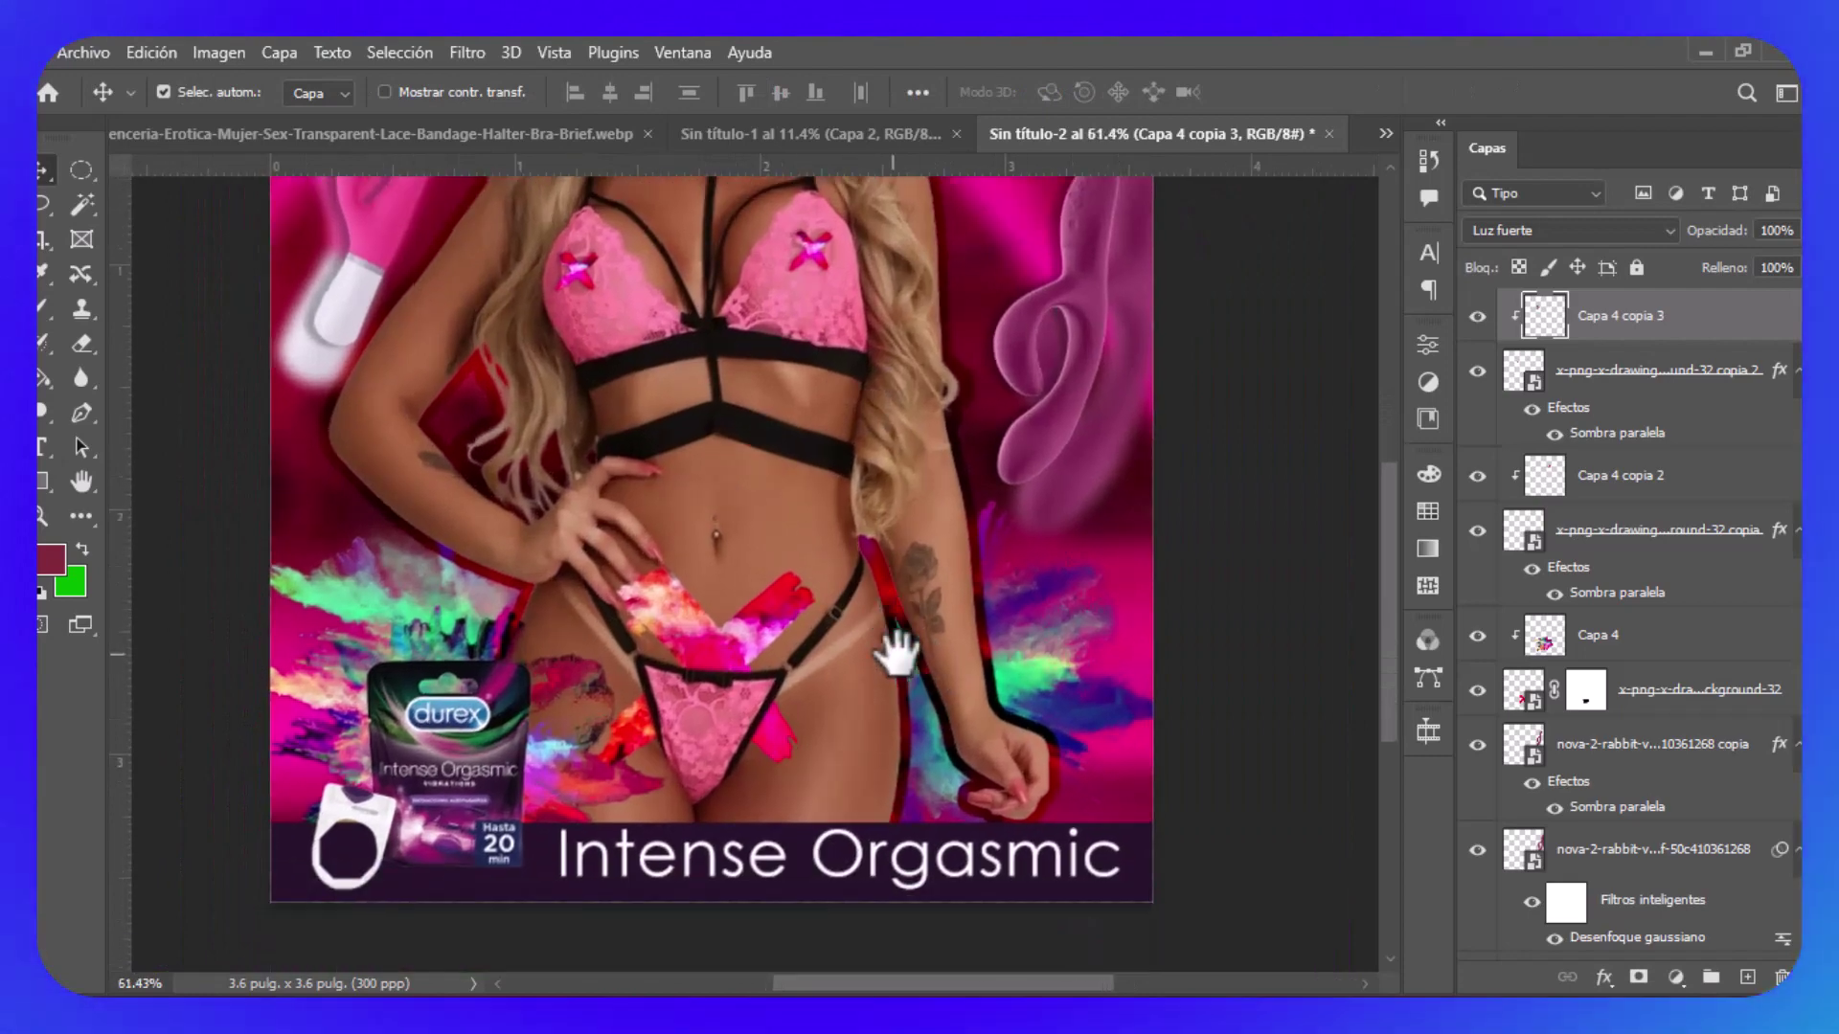
{"action": "scroll", "coordinate": [965, 677], "scroll_direction": "up", "scroll_amount": 2}
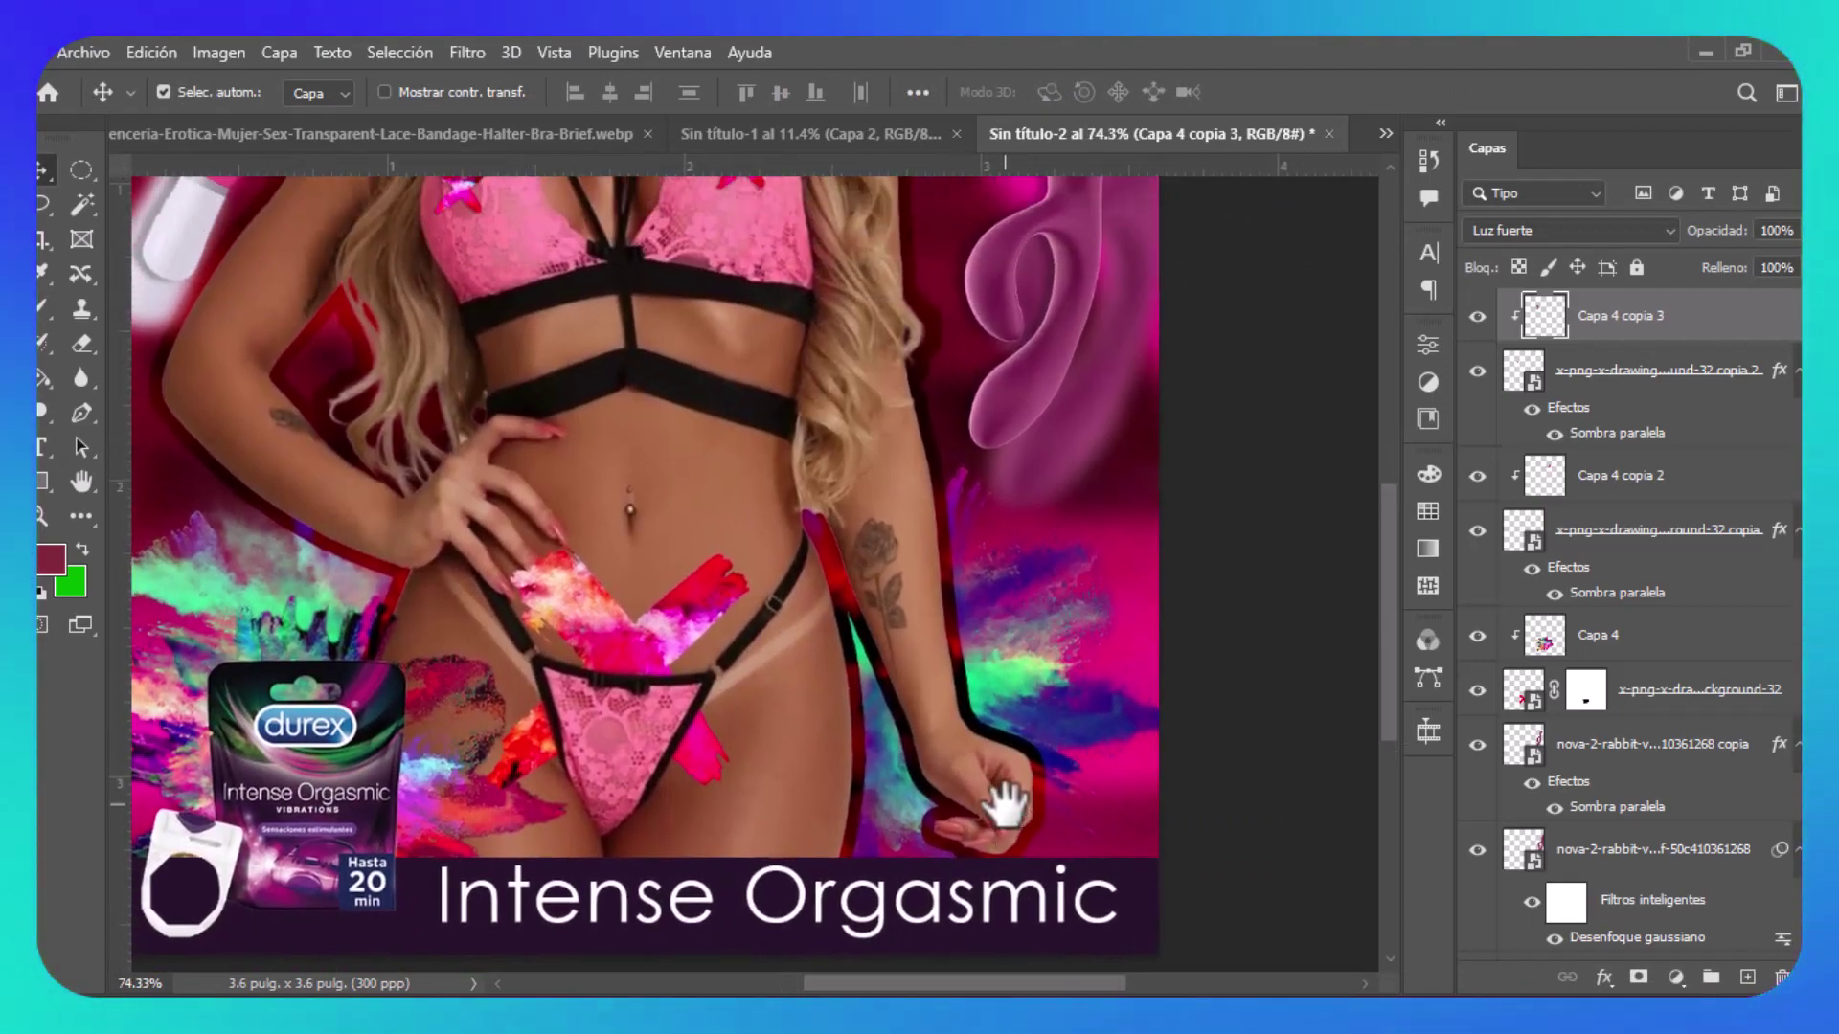
{"action": "scroll", "coordinate": [1005, 814], "scroll_direction": "down", "scroll_amount": 3}
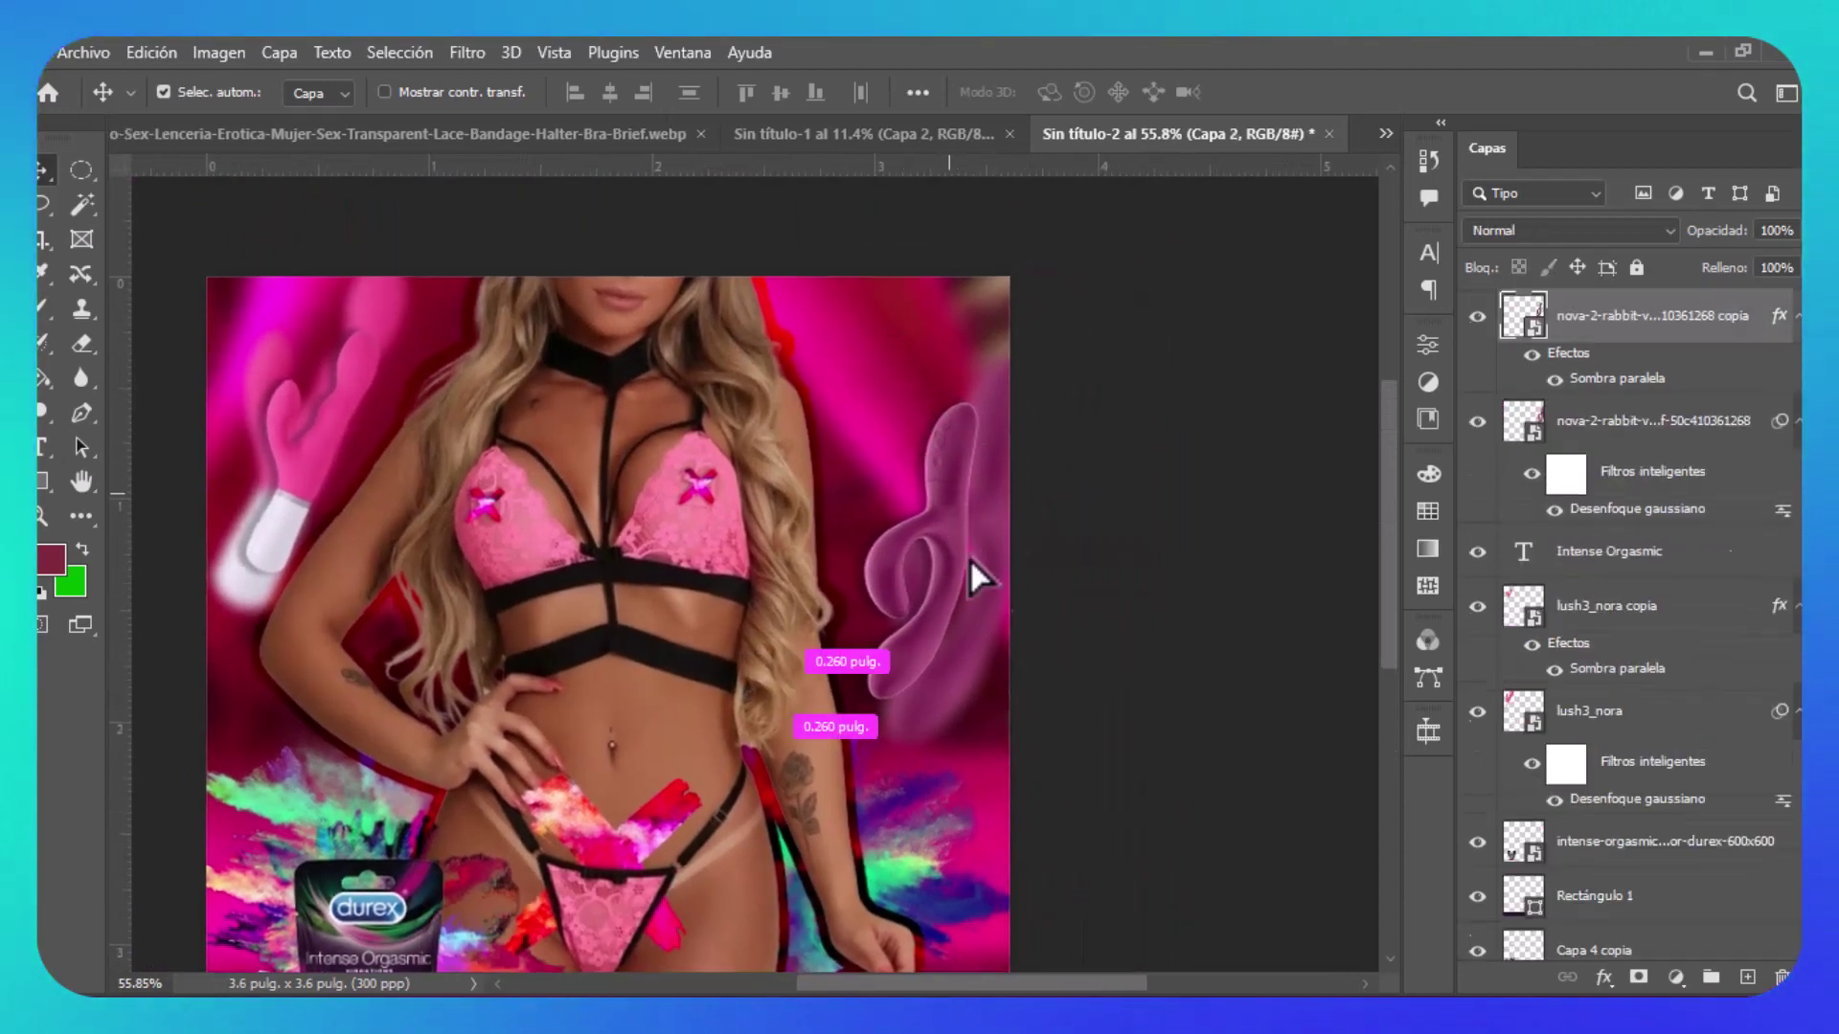
{"action": "left_click_drag", "start_coordinate": [969, 558], "coordinate": [1020, 584]}
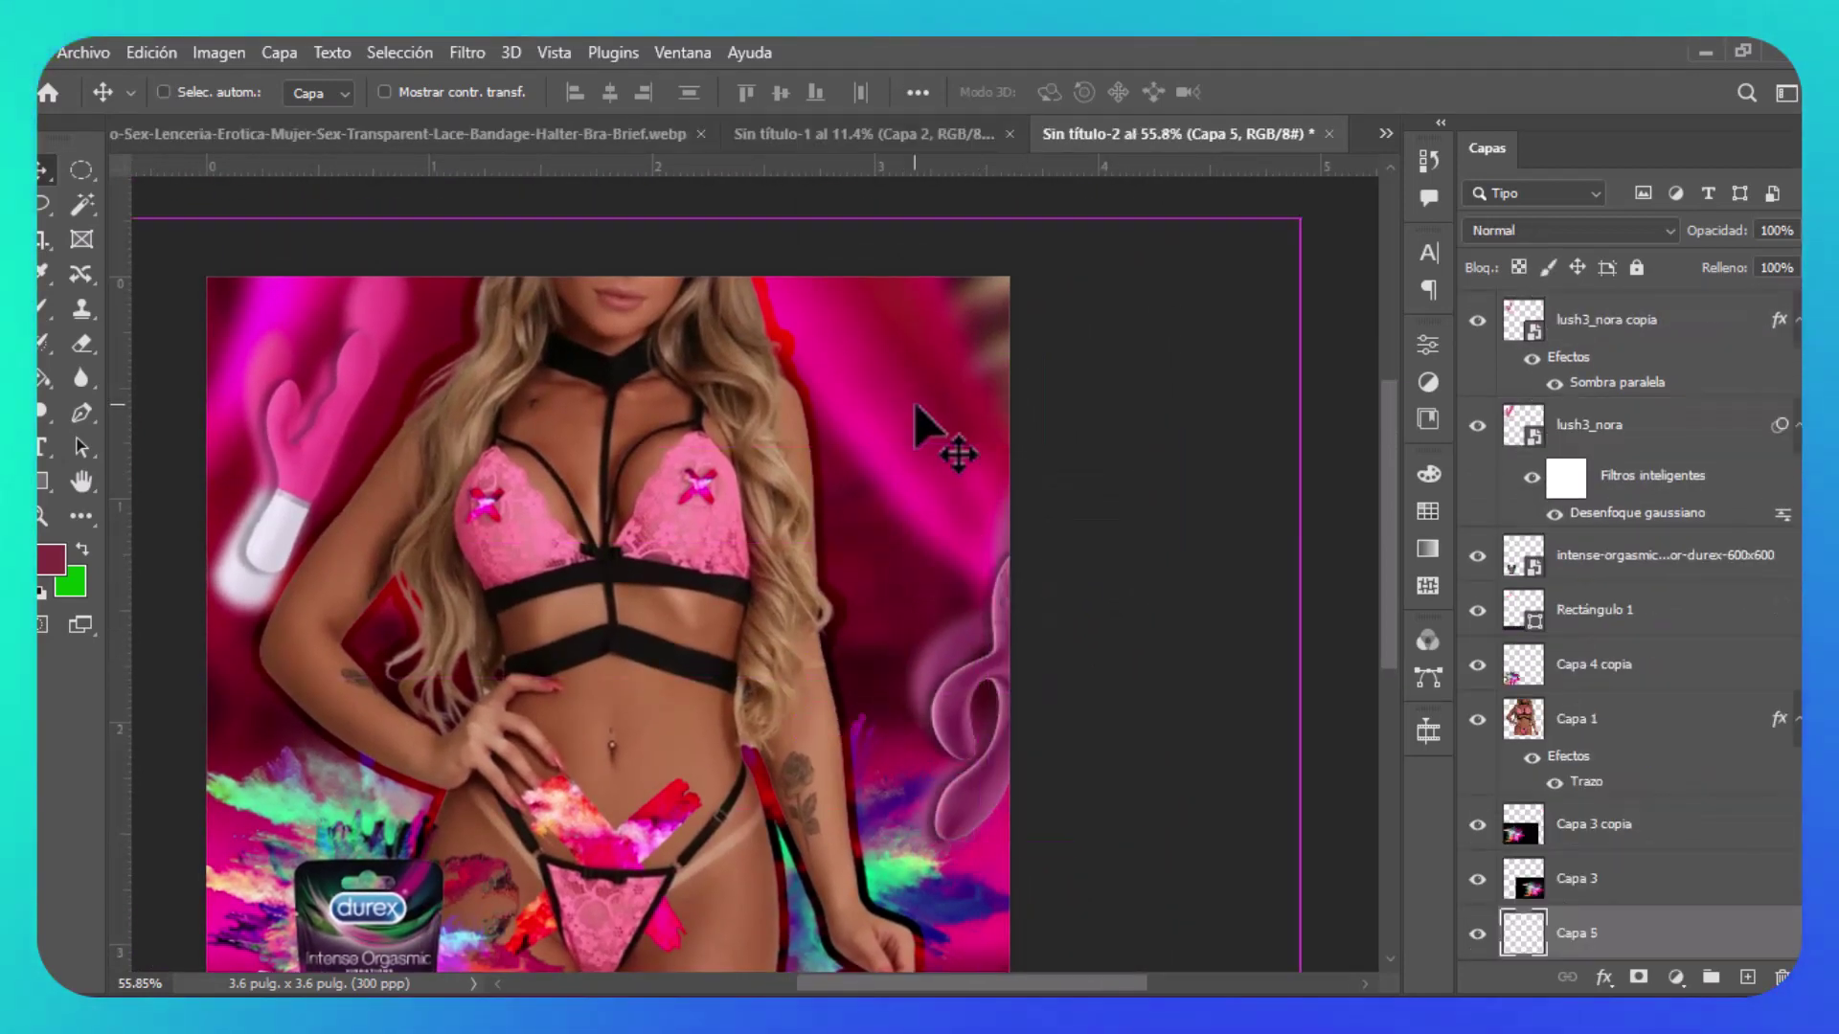
Scale the black-and-white photo on Capa 5 to 86.33%, place it at the canvas's upper right and set Luz fuerte blending.
{"action": "left_click_drag", "start_coordinate": [913, 400], "coordinate": [1236, 382]}
{"action": "key", "text": "ctrl+t"}
{"action": "left_click_drag", "start_coordinate": [1348, 669], "coordinate": [1296, 623]}
{"action": "left_click_drag", "start_coordinate": [939, 462], "coordinate": [912, 414]}
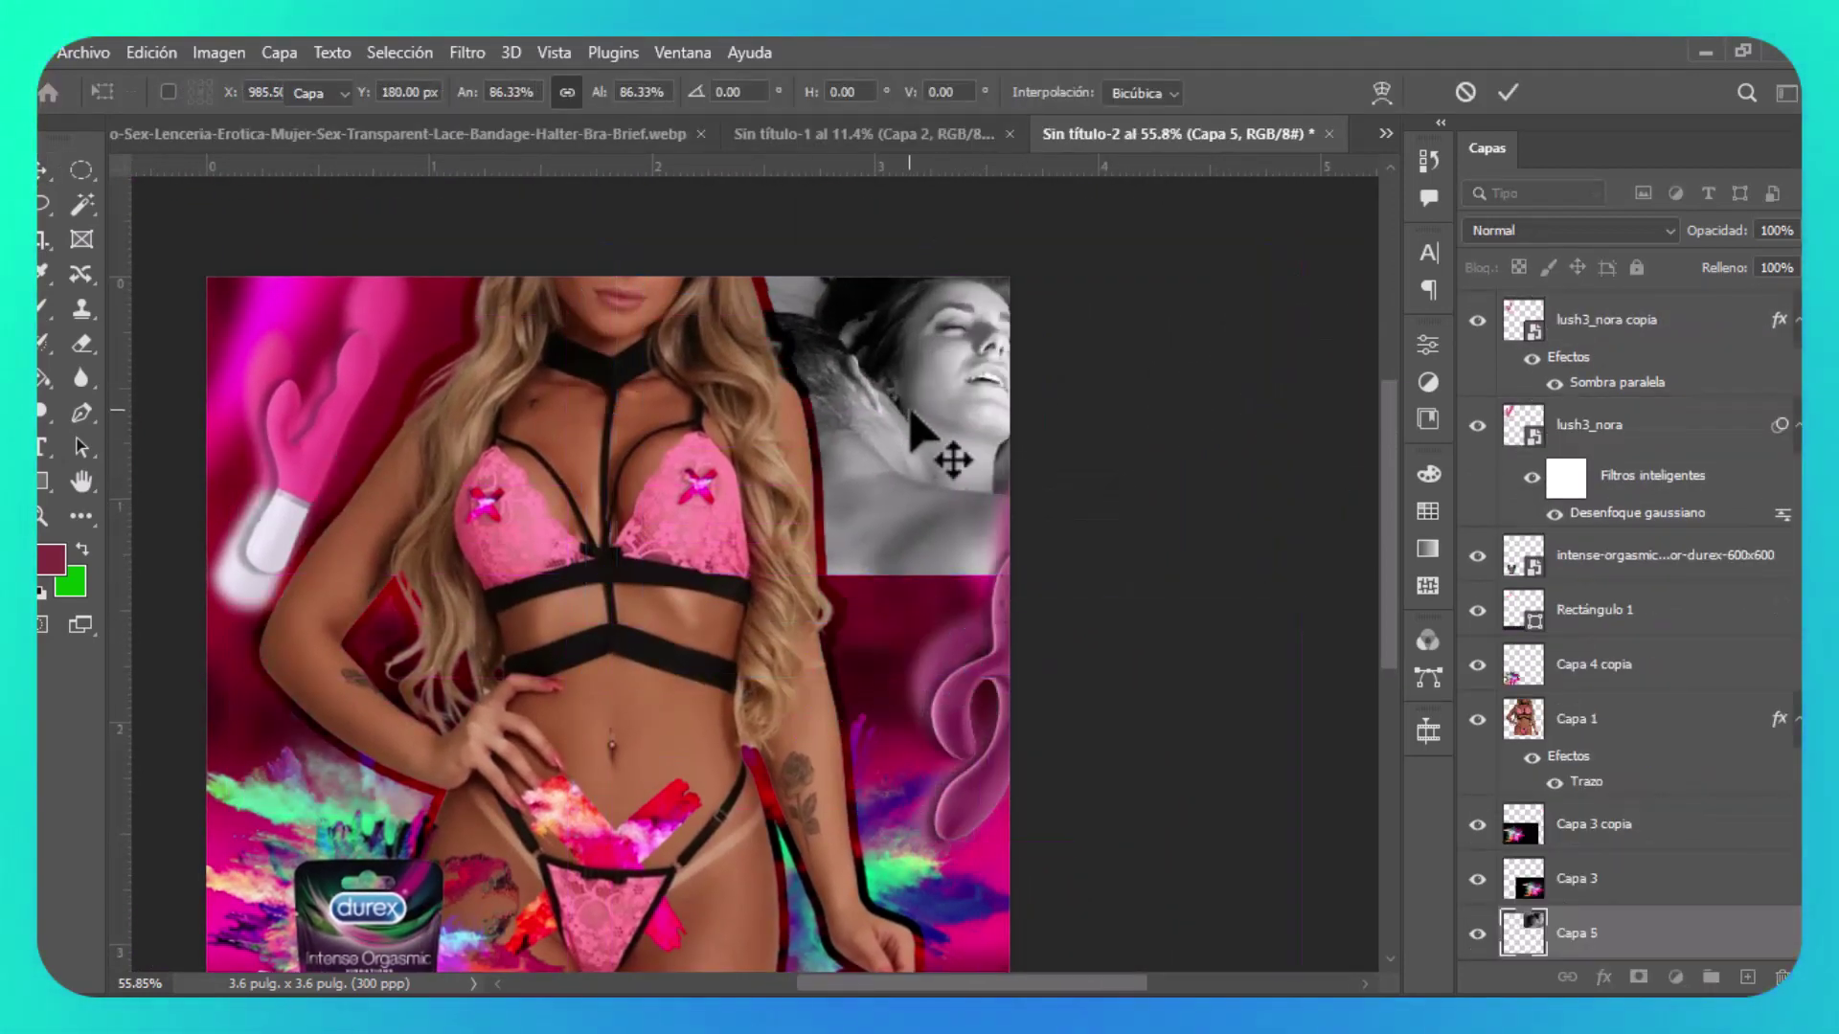
{"action": "left_click", "coordinate": [1618, 235]}
{"action": "left_click", "coordinate": [1577, 596]}
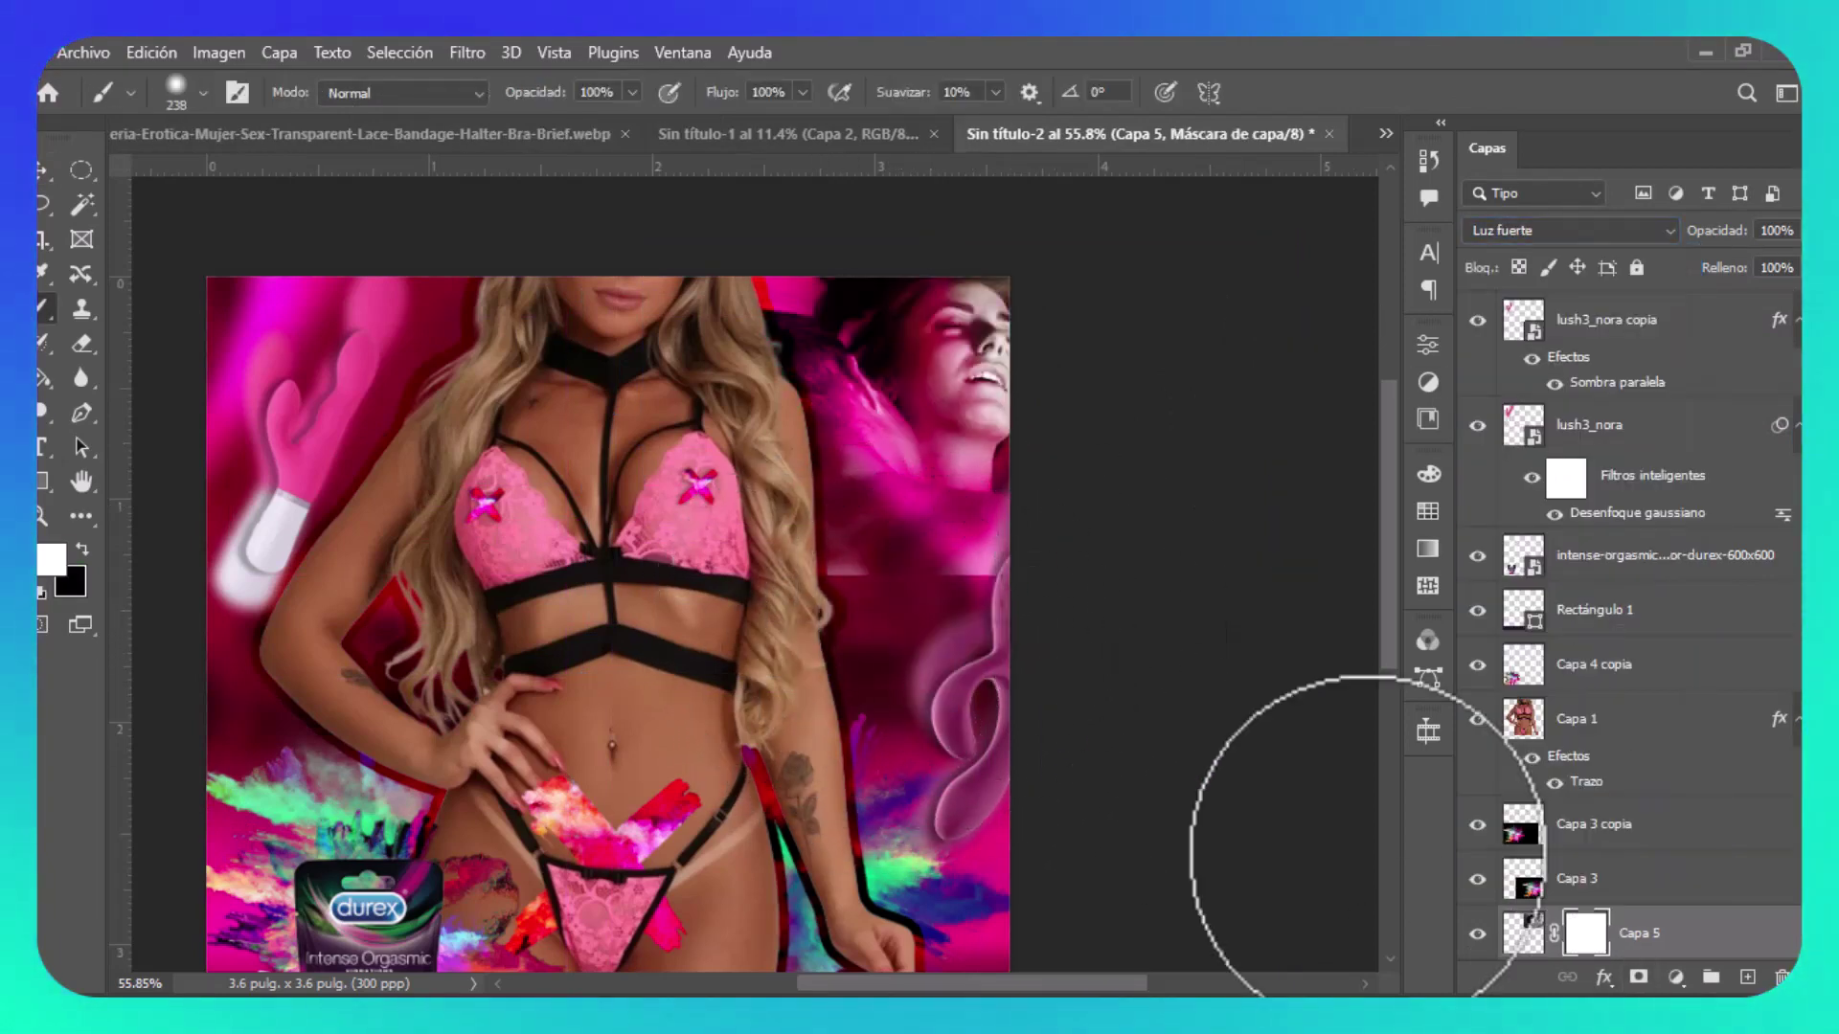
Mask the lower part of the Capa 5 photo with a soft black brush, fading its hard edge into the pink background.
{"action": "left_click_drag", "start_coordinate": [987, 670], "coordinate": [1232, 616]}
{"action": "key", "text": "v"}
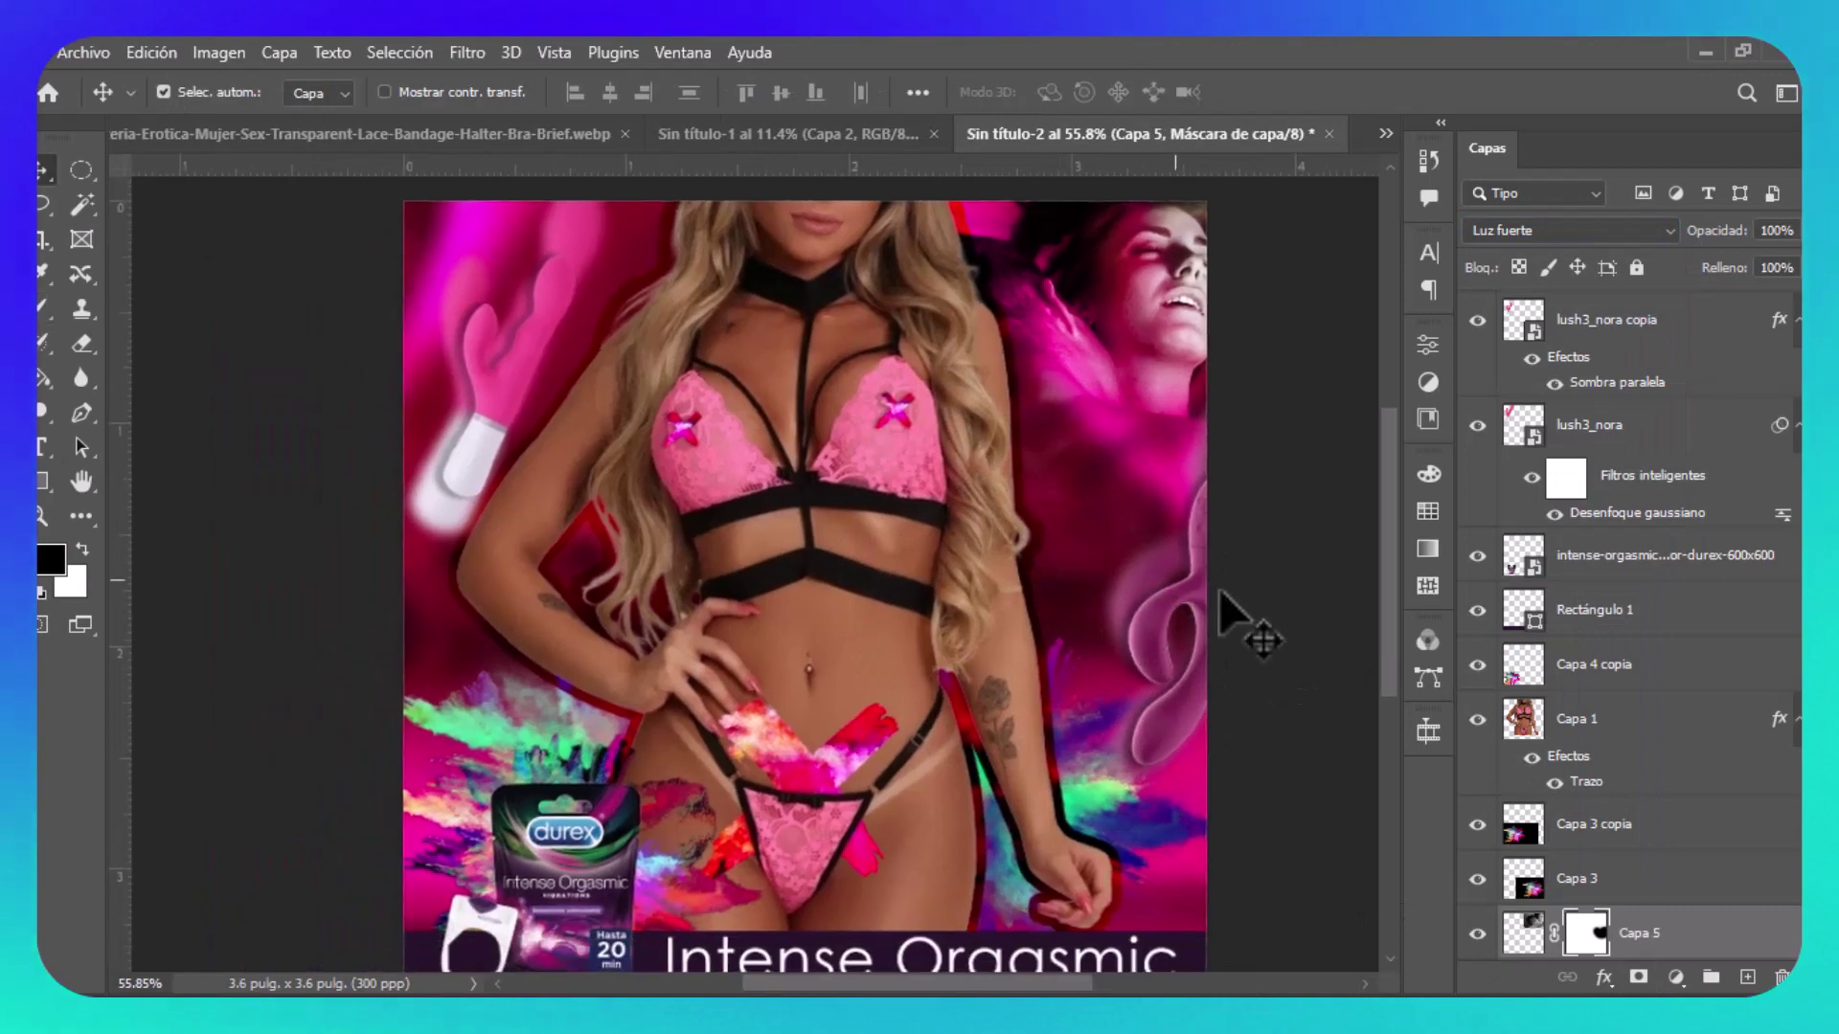
Hide the sharp drop-shadow copies of both vibrators and shift the blurred pink one down toward the canvas's left edge.
{"action": "left_click", "coordinate": [1308, 541]}
{"action": "left_click", "coordinate": [1198, 714]}
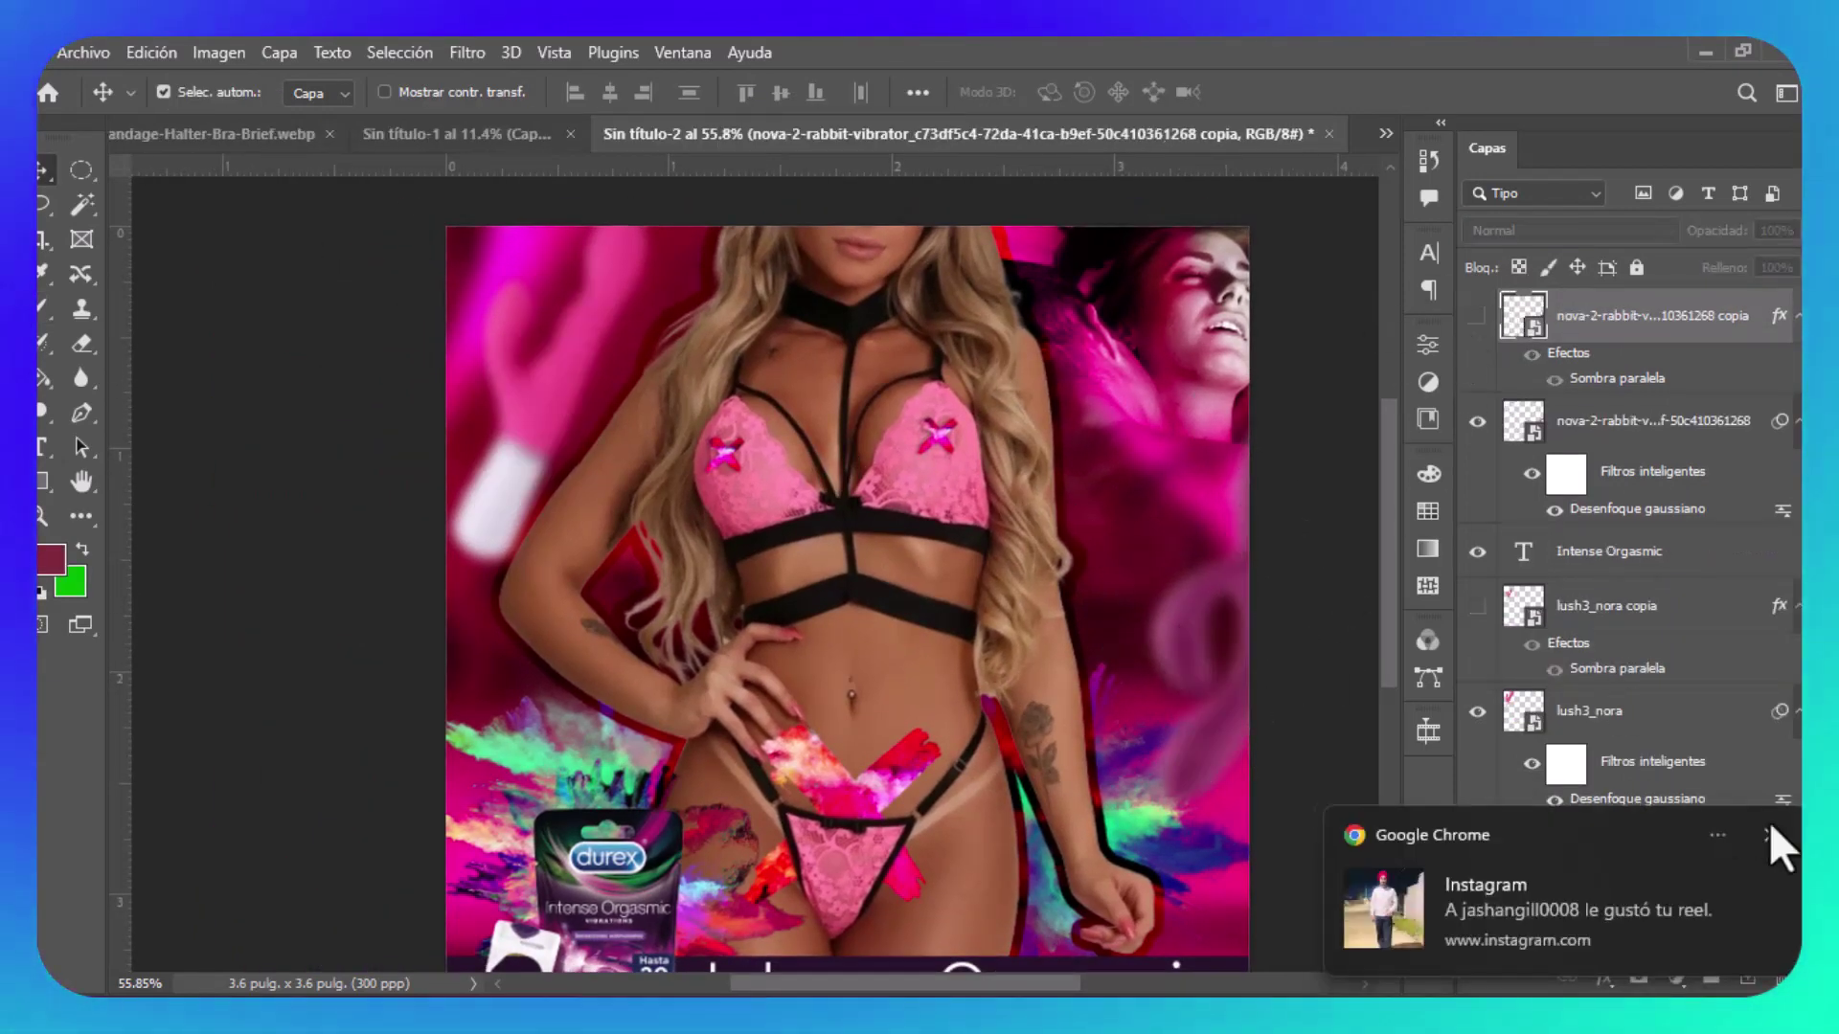
{"action": "left_click_drag", "start_coordinate": [534, 445], "coordinate": [435, 640]}
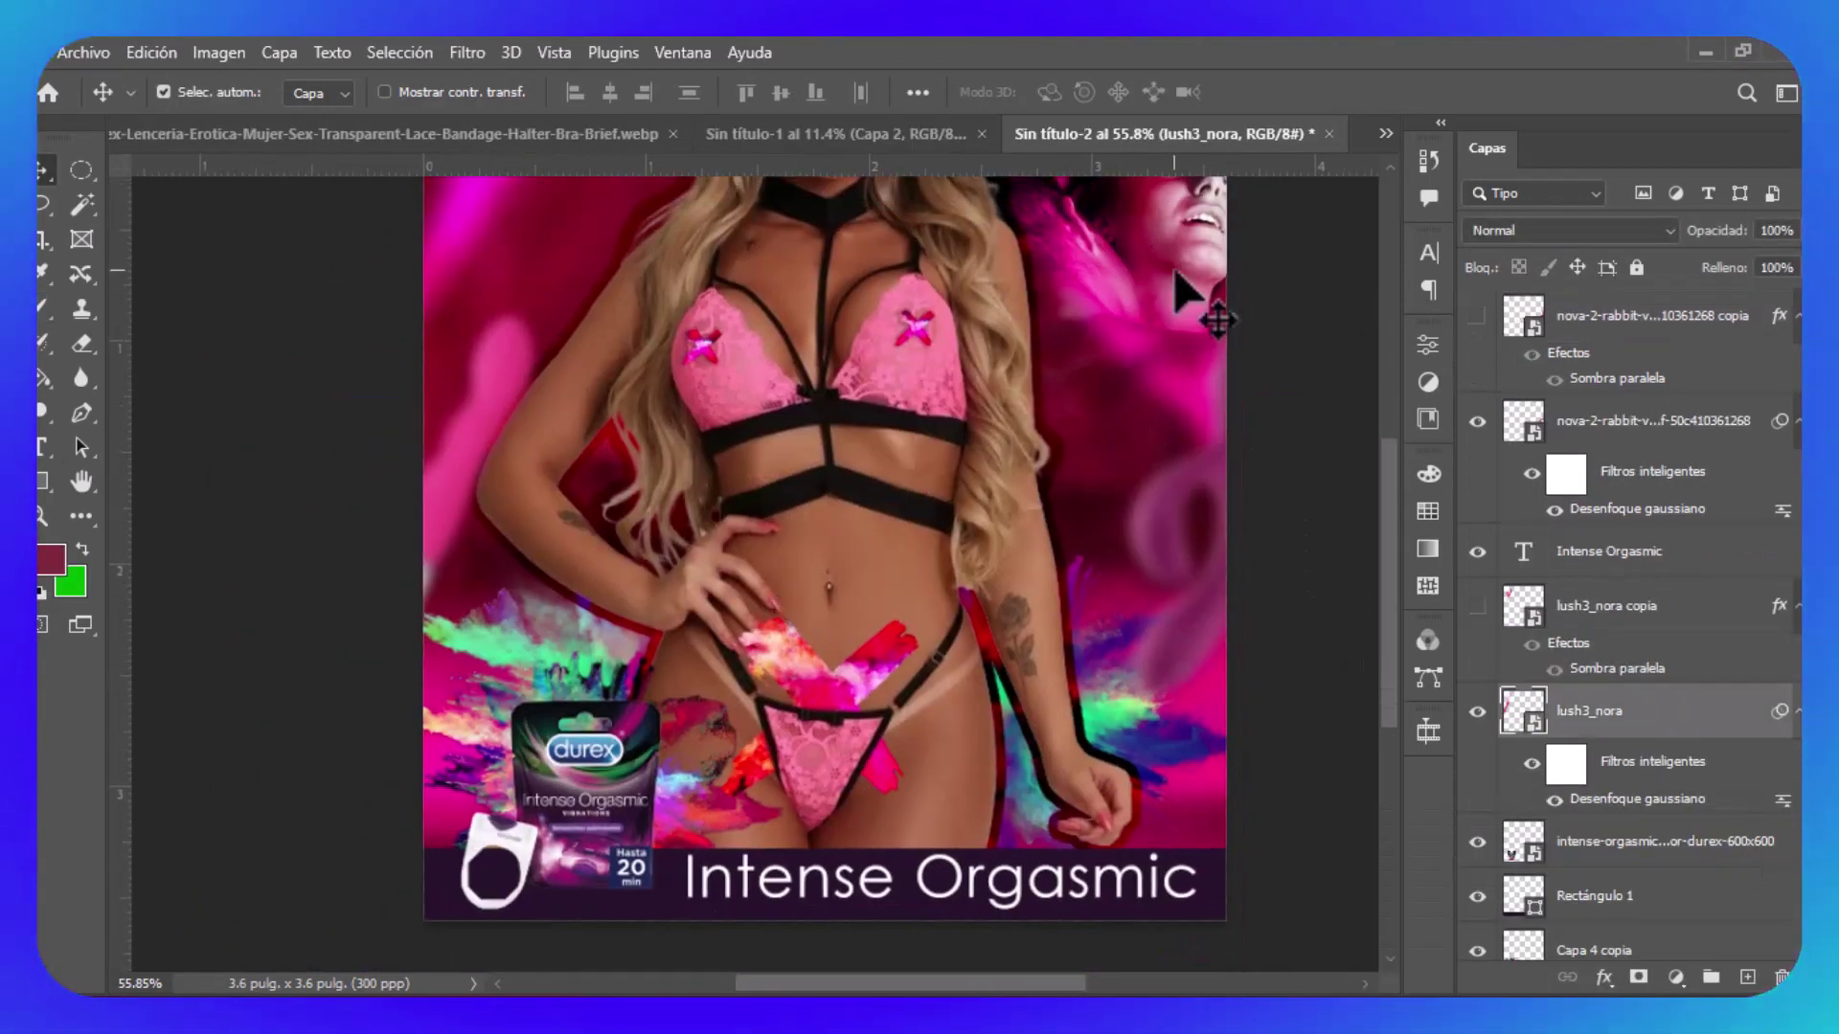
Lower the opacity of the black-and-white photo on Capa 5.
{"action": "left_click", "coordinate": [1793, 231]}
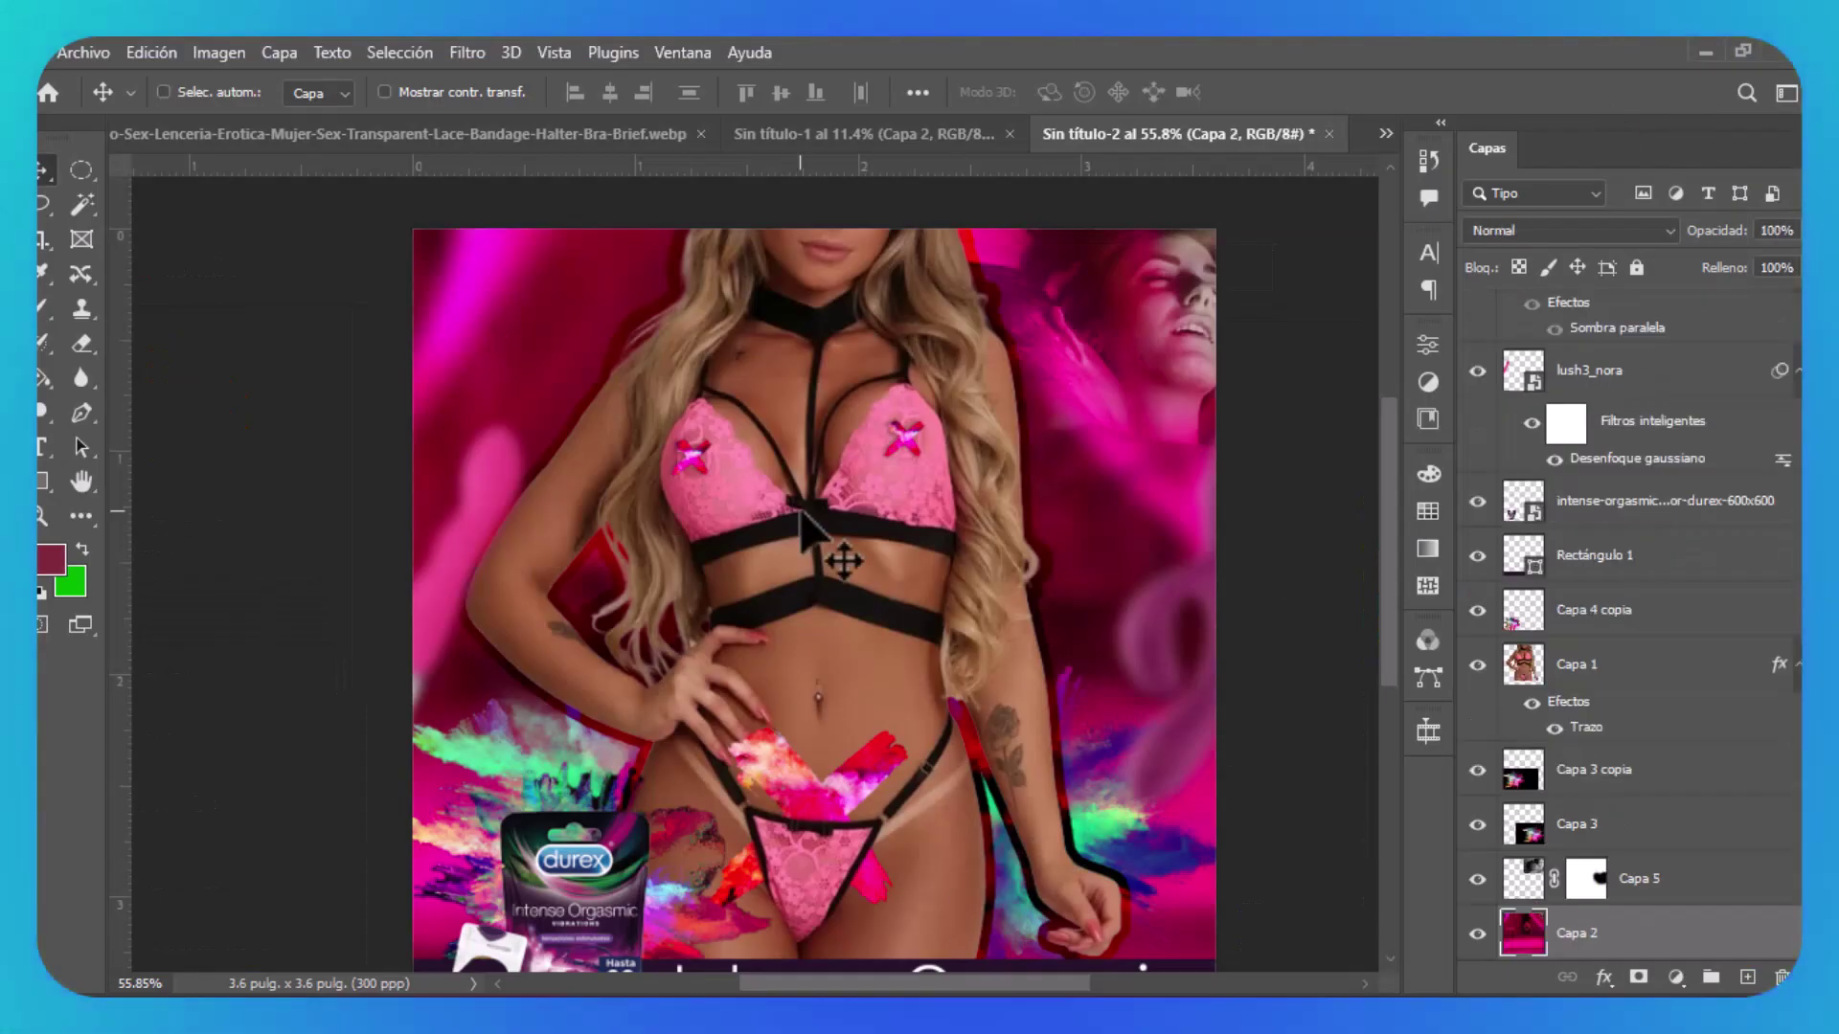
Paste the second background photo directly above Capa 2 and transform it to fit the canvas's upper-left corner.
{"action": "key", "text": "ctrl+v"}
{"action": "key", "text": "ctrl+t"}
{"action": "left_click_drag", "start_coordinate": [771, 197], "coordinate": [465, 314]}
{"action": "key", "text": "Return"}
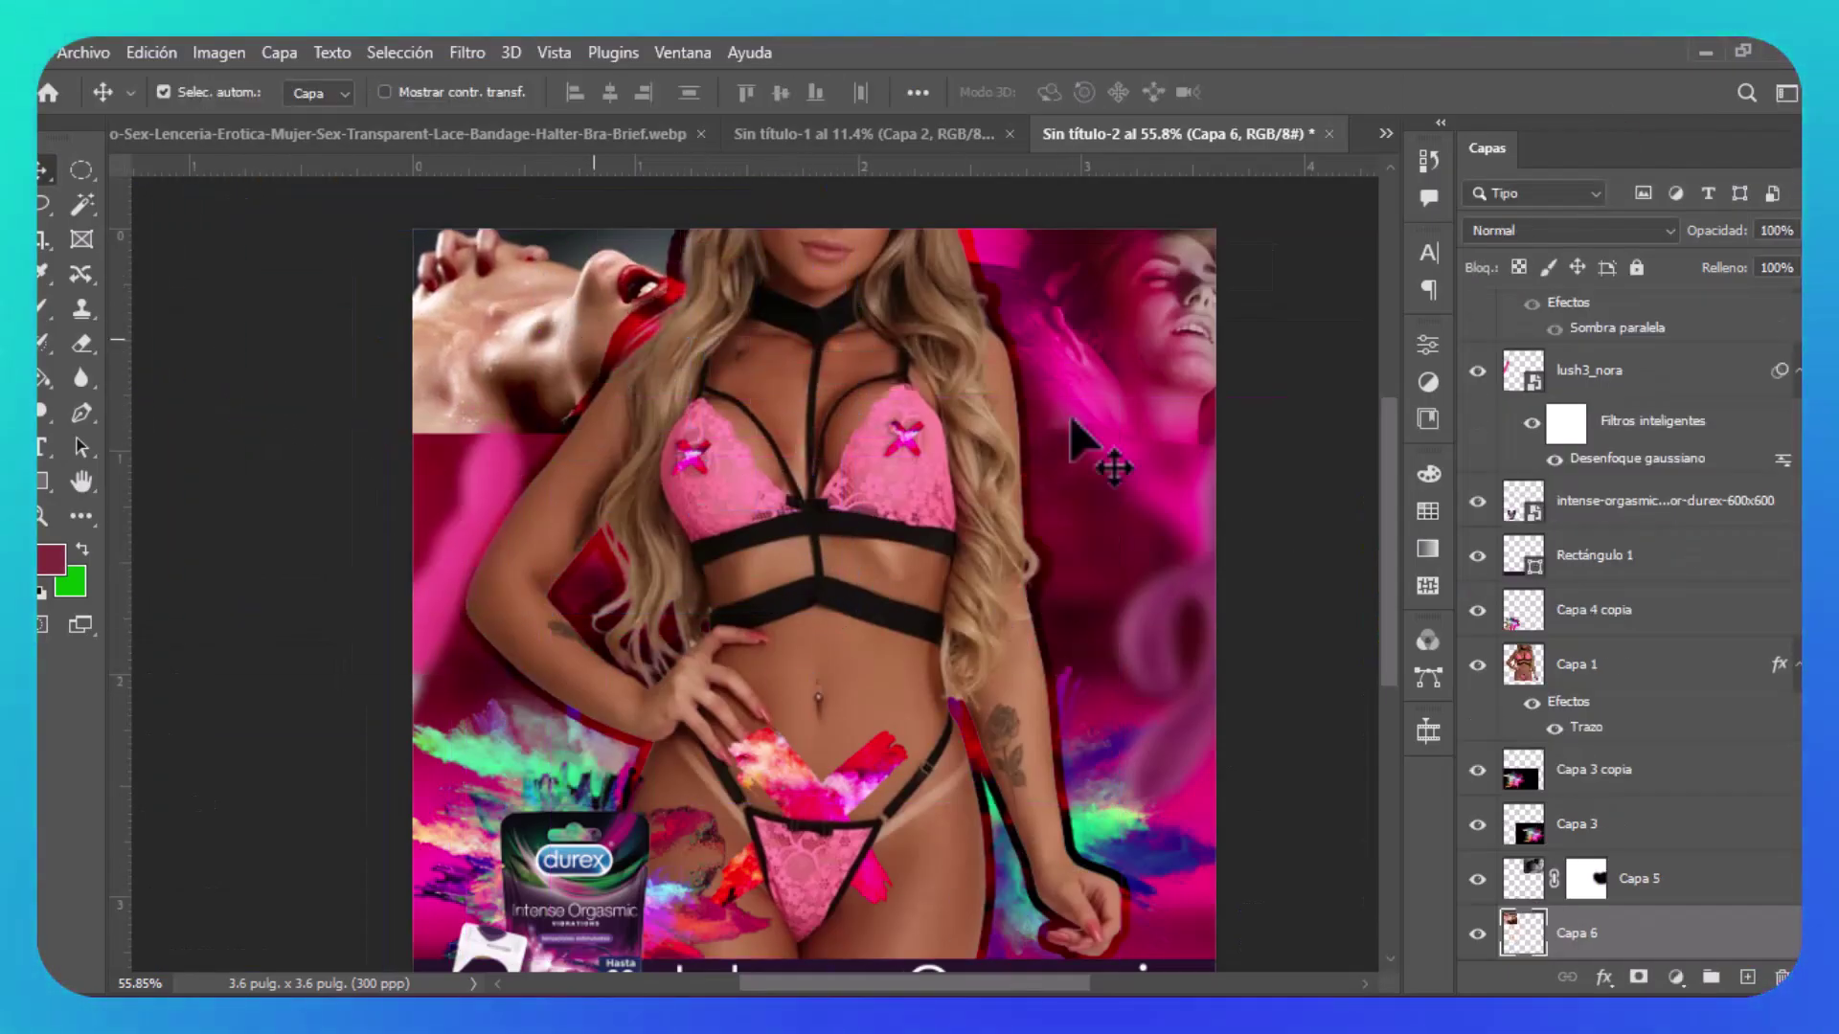
Set Capa 6 to Luz fuerte blending and fade its lower edge with a soft black brush on a layer mask.
{"action": "left_click", "coordinate": [1571, 230]}
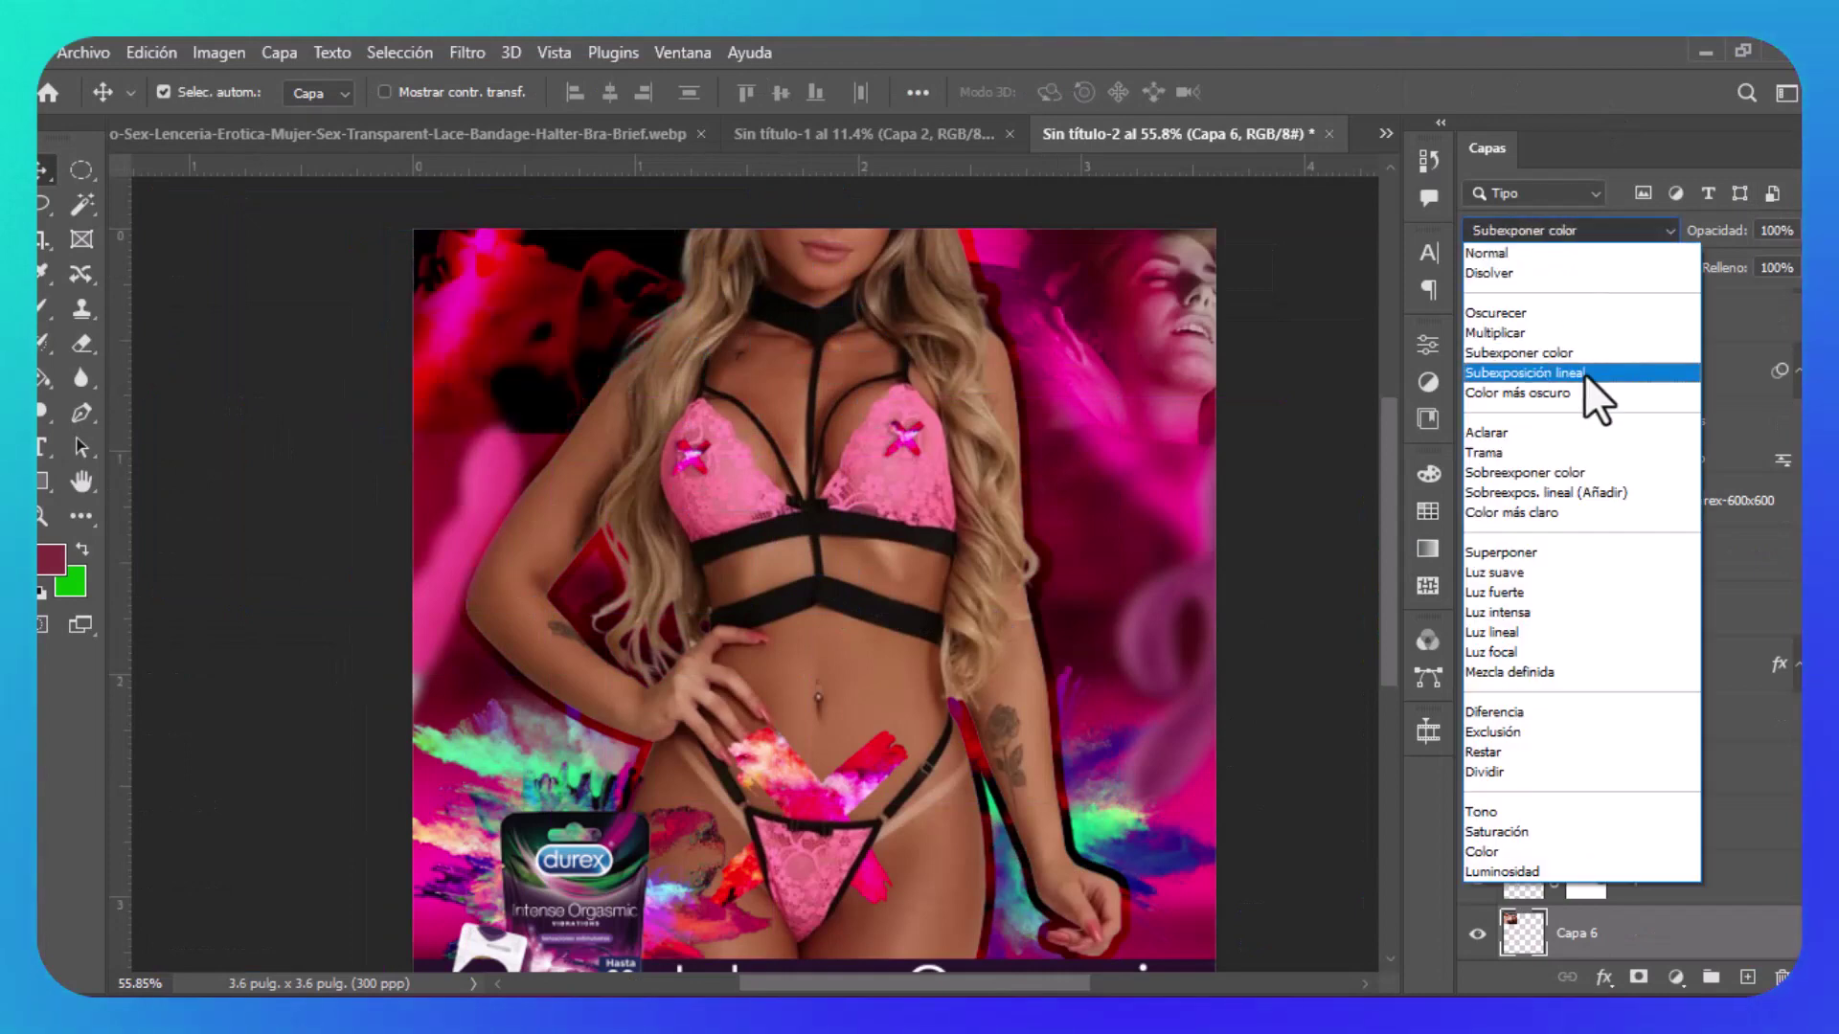
{"action": "left_click", "coordinate": [1606, 592]}
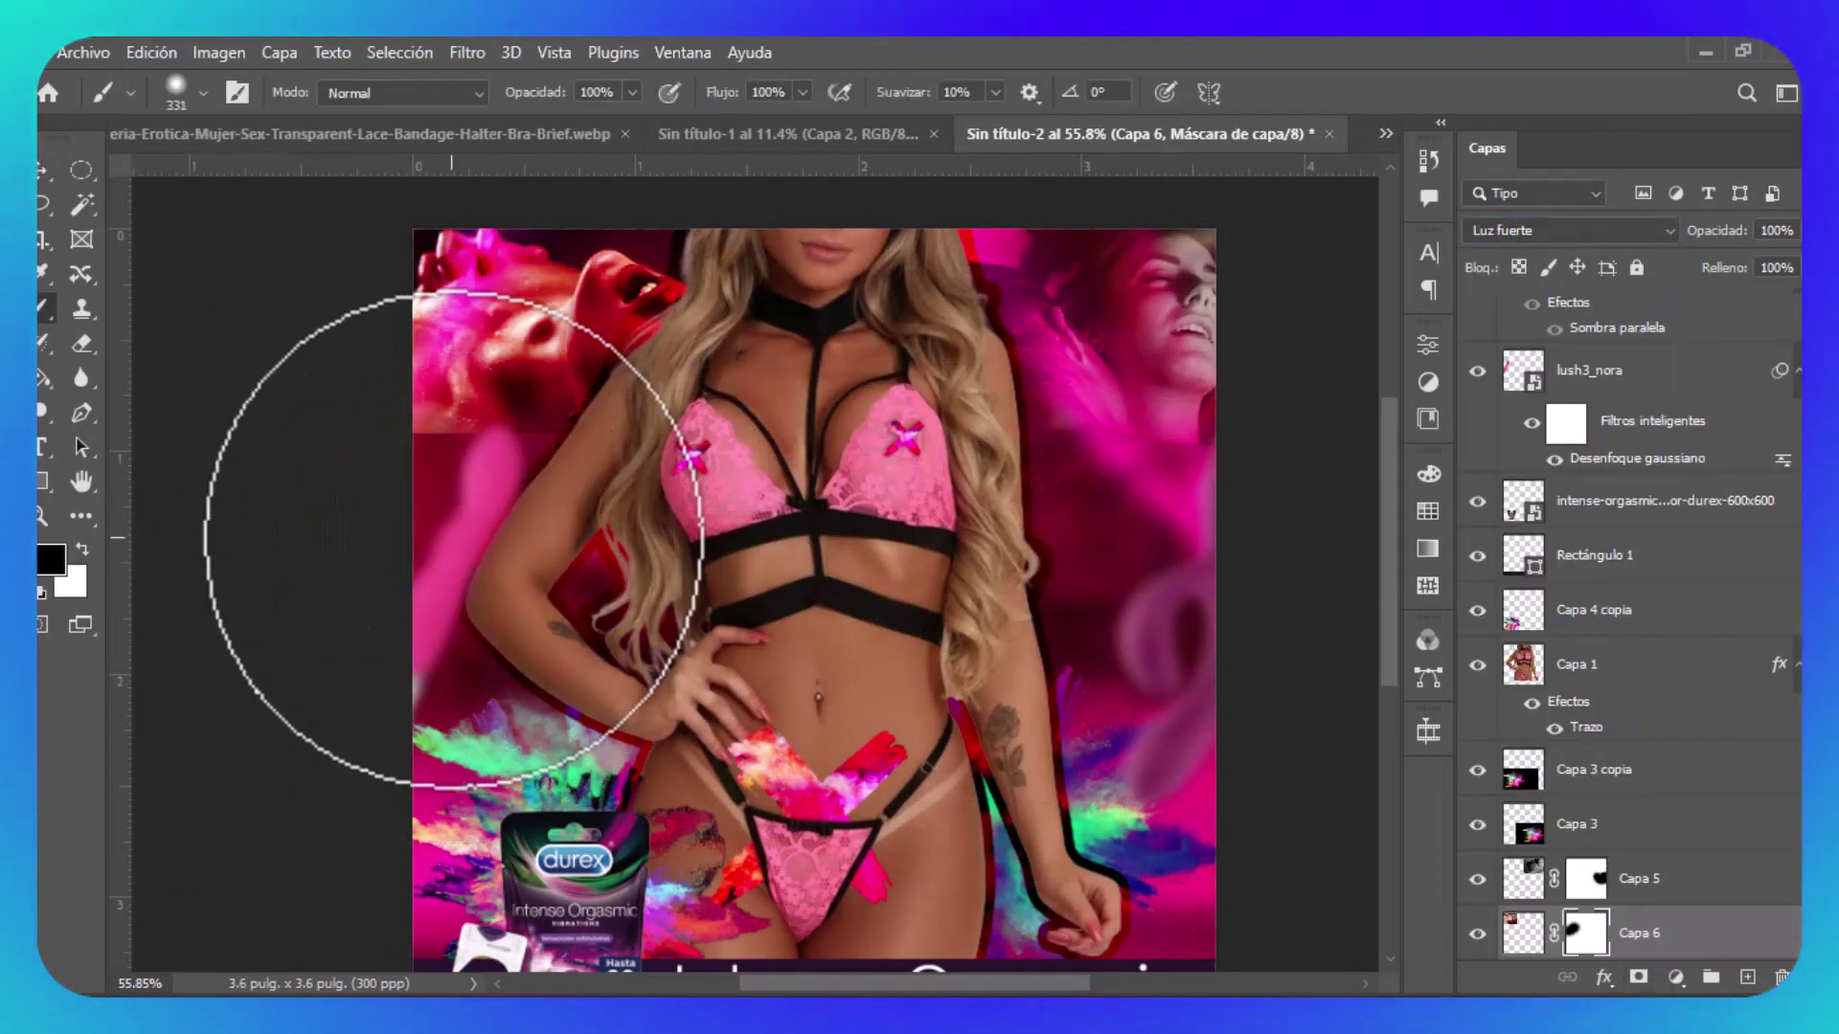
{"action": "scroll", "coordinate": [482, 634], "scroll_direction": "up", "scroll_amount": 1}
{"action": "scroll", "coordinate": [482, 634], "scroll_direction": "right", "scroll_amount": 1}
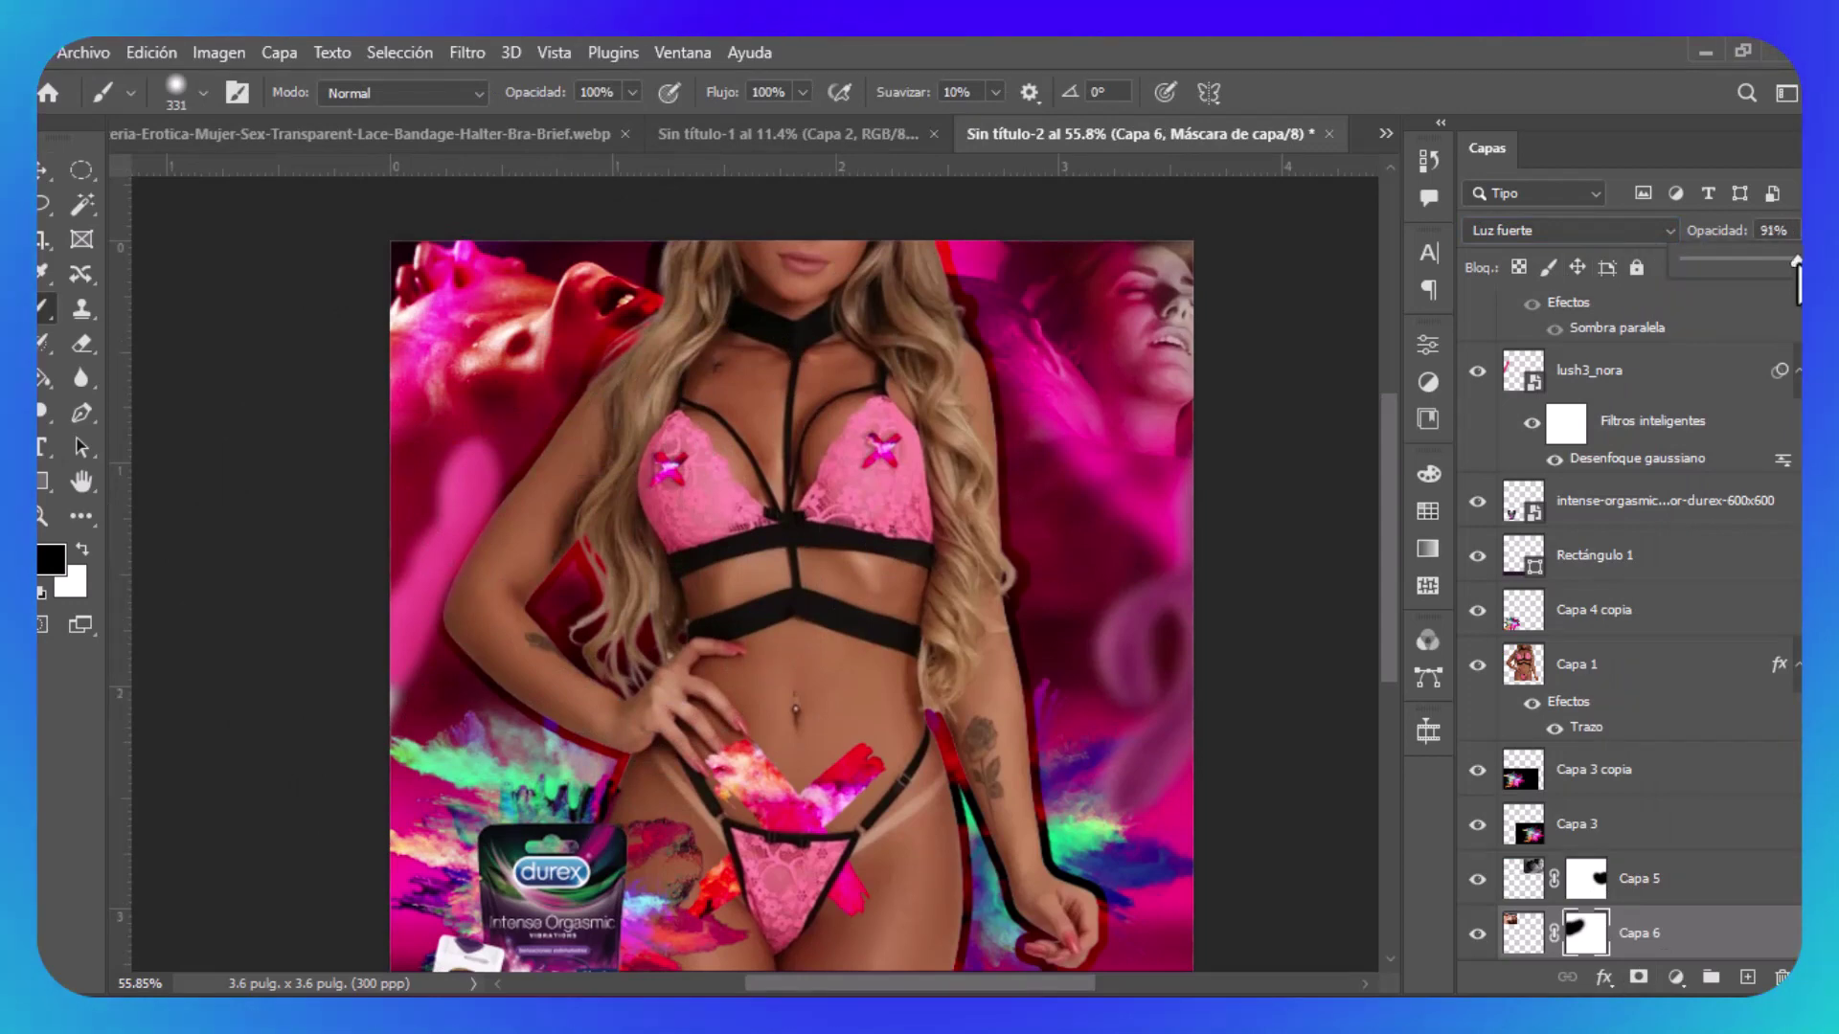
Paint on the large X's layer mask around the model's fingertips so they sit in front of the X, using black and white.
{"action": "left_click_drag", "start_coordinate": [733, 761], "coordinate": [829, 657]}
{"action": "scroll", "coordinate": [829, 656], "scroll_direction": "up", "scroll_amount": 2}
{"action": "left_click", "coordinate": [952, 731]}
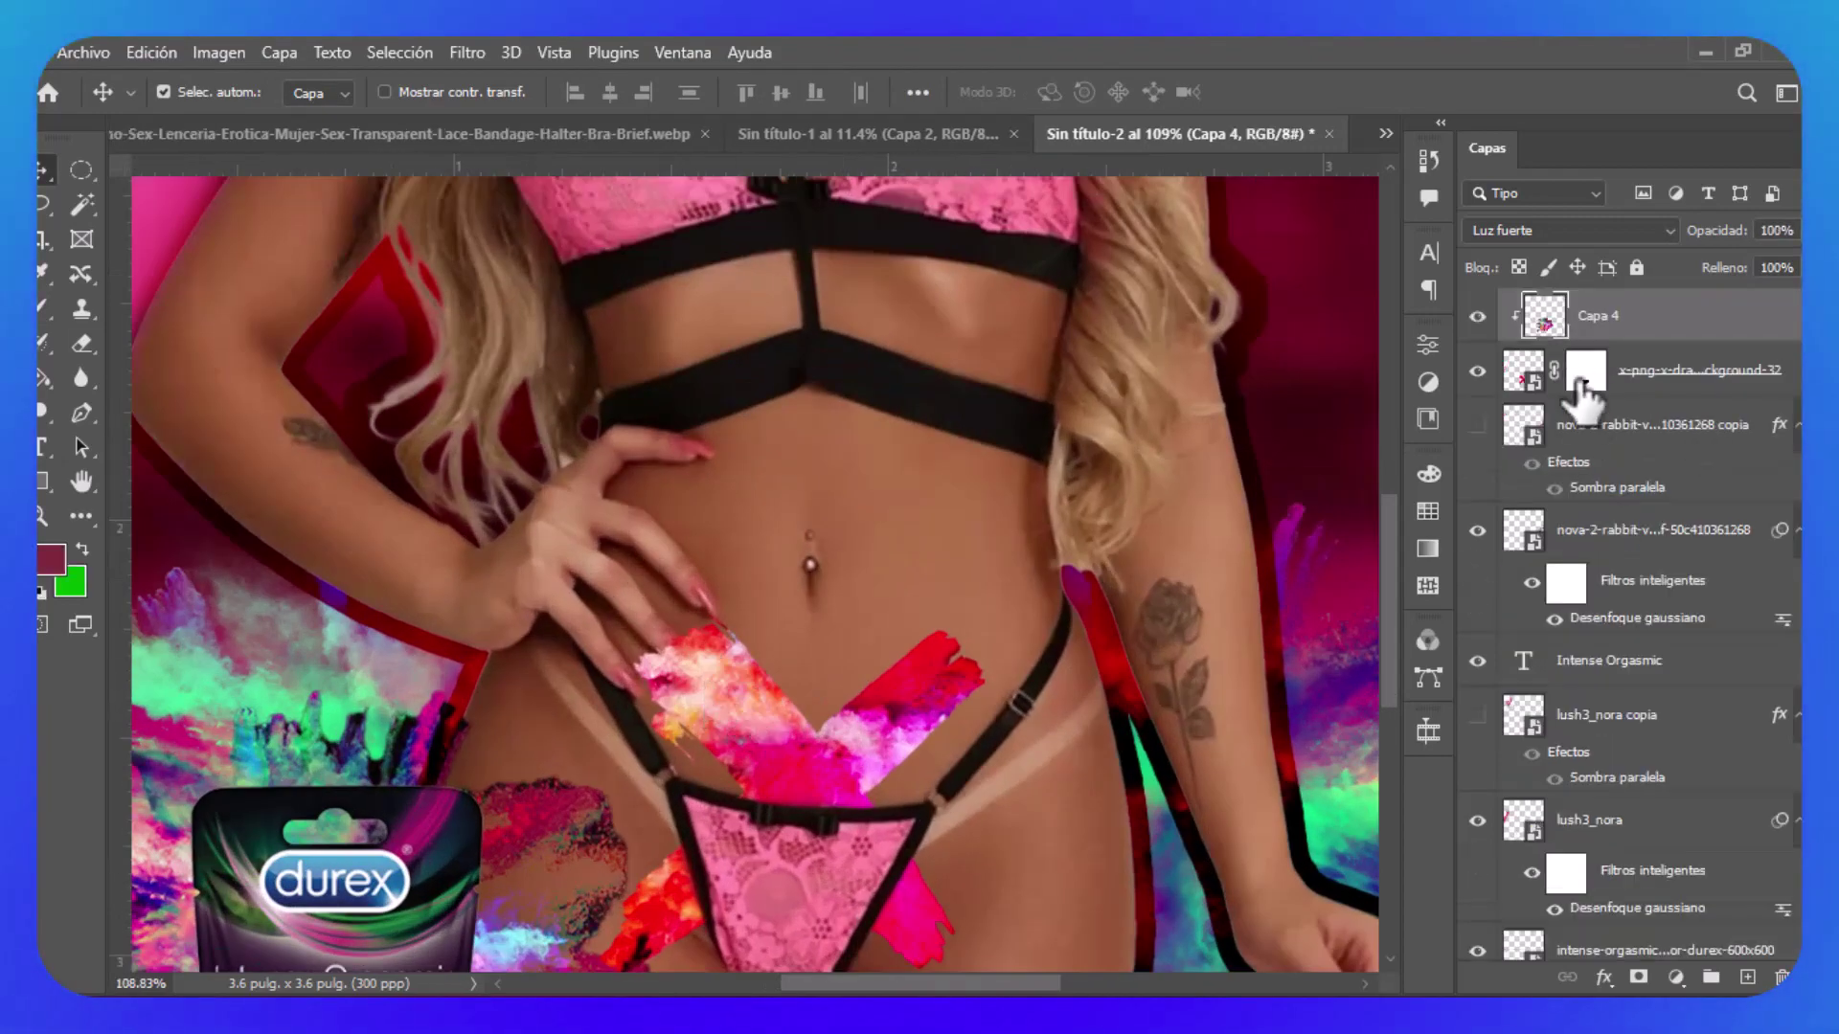
{"action": "key", "text": "b"}
{"action": "scroll", "coordinate": [494, 644], "scroll_direction": "up", "scroll_amount": 3}
{"action": "left_click_drag", "start_coordinate": [494, 644], "coordinate": [640, 621]}
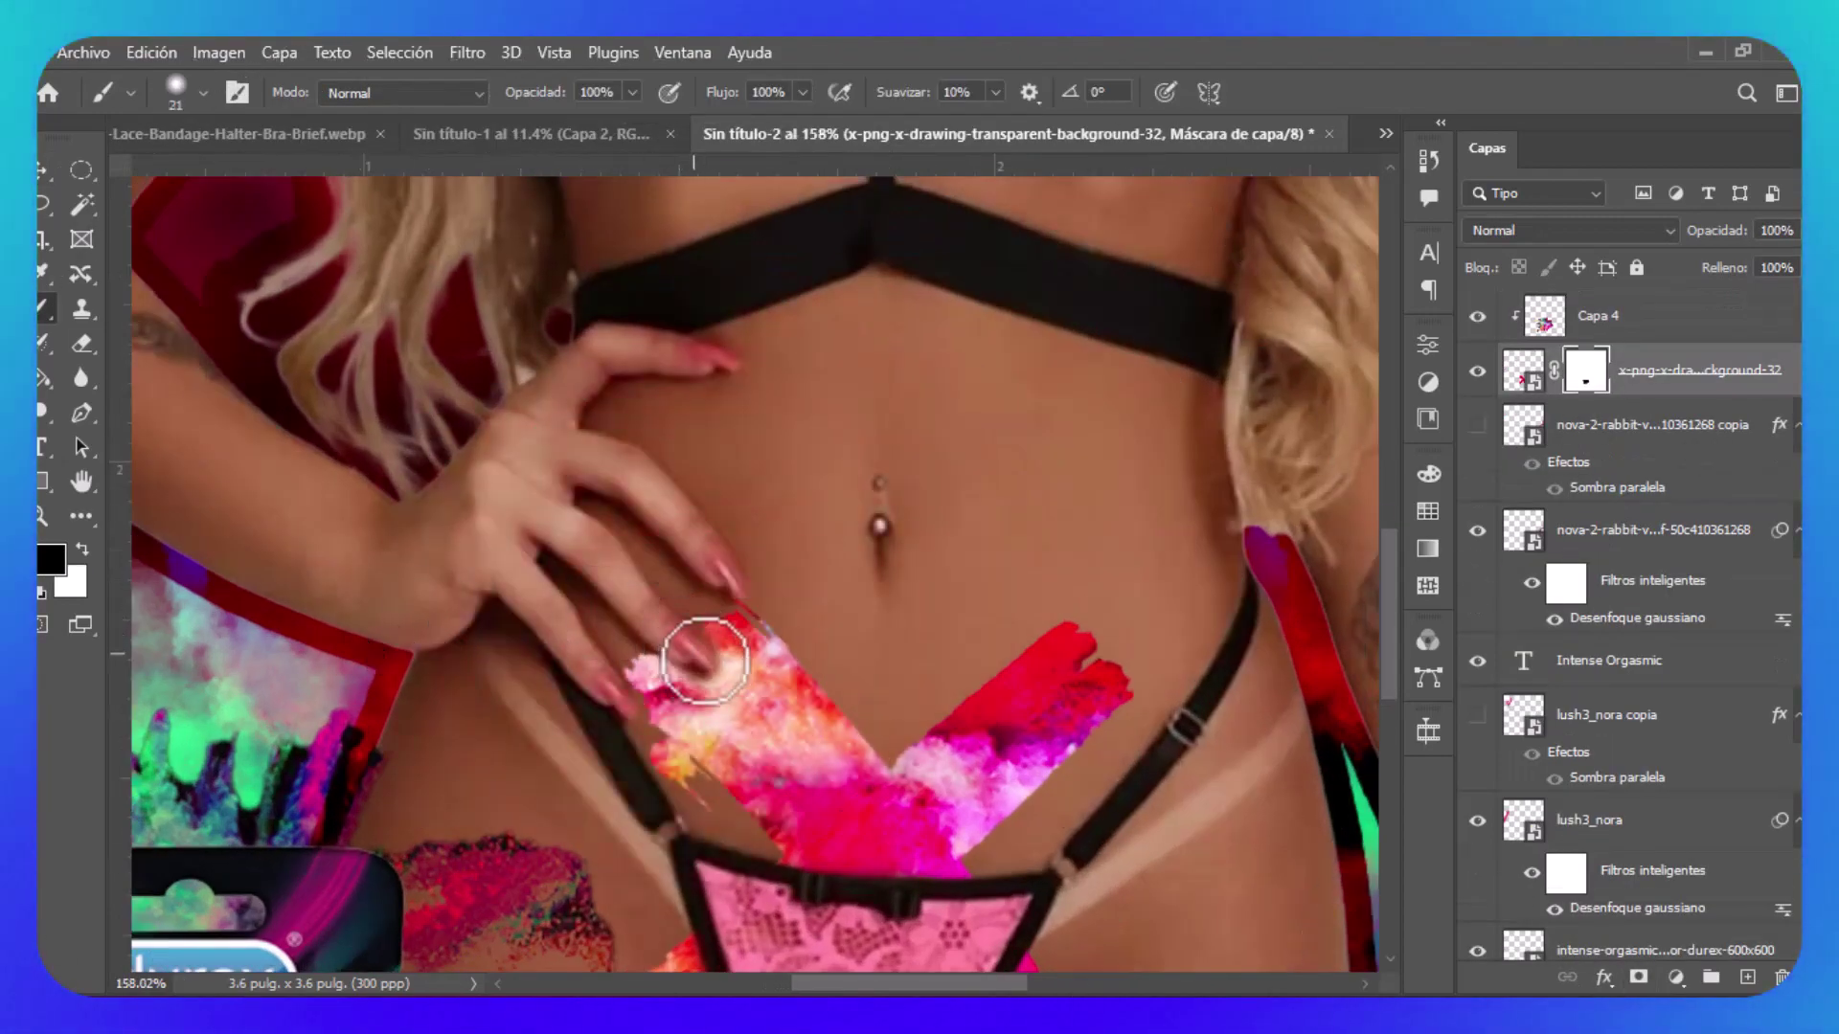
{"action": "scroll", "coordinate": [706, 660], "scroll_direction": "up", "scroll_amount": 2}
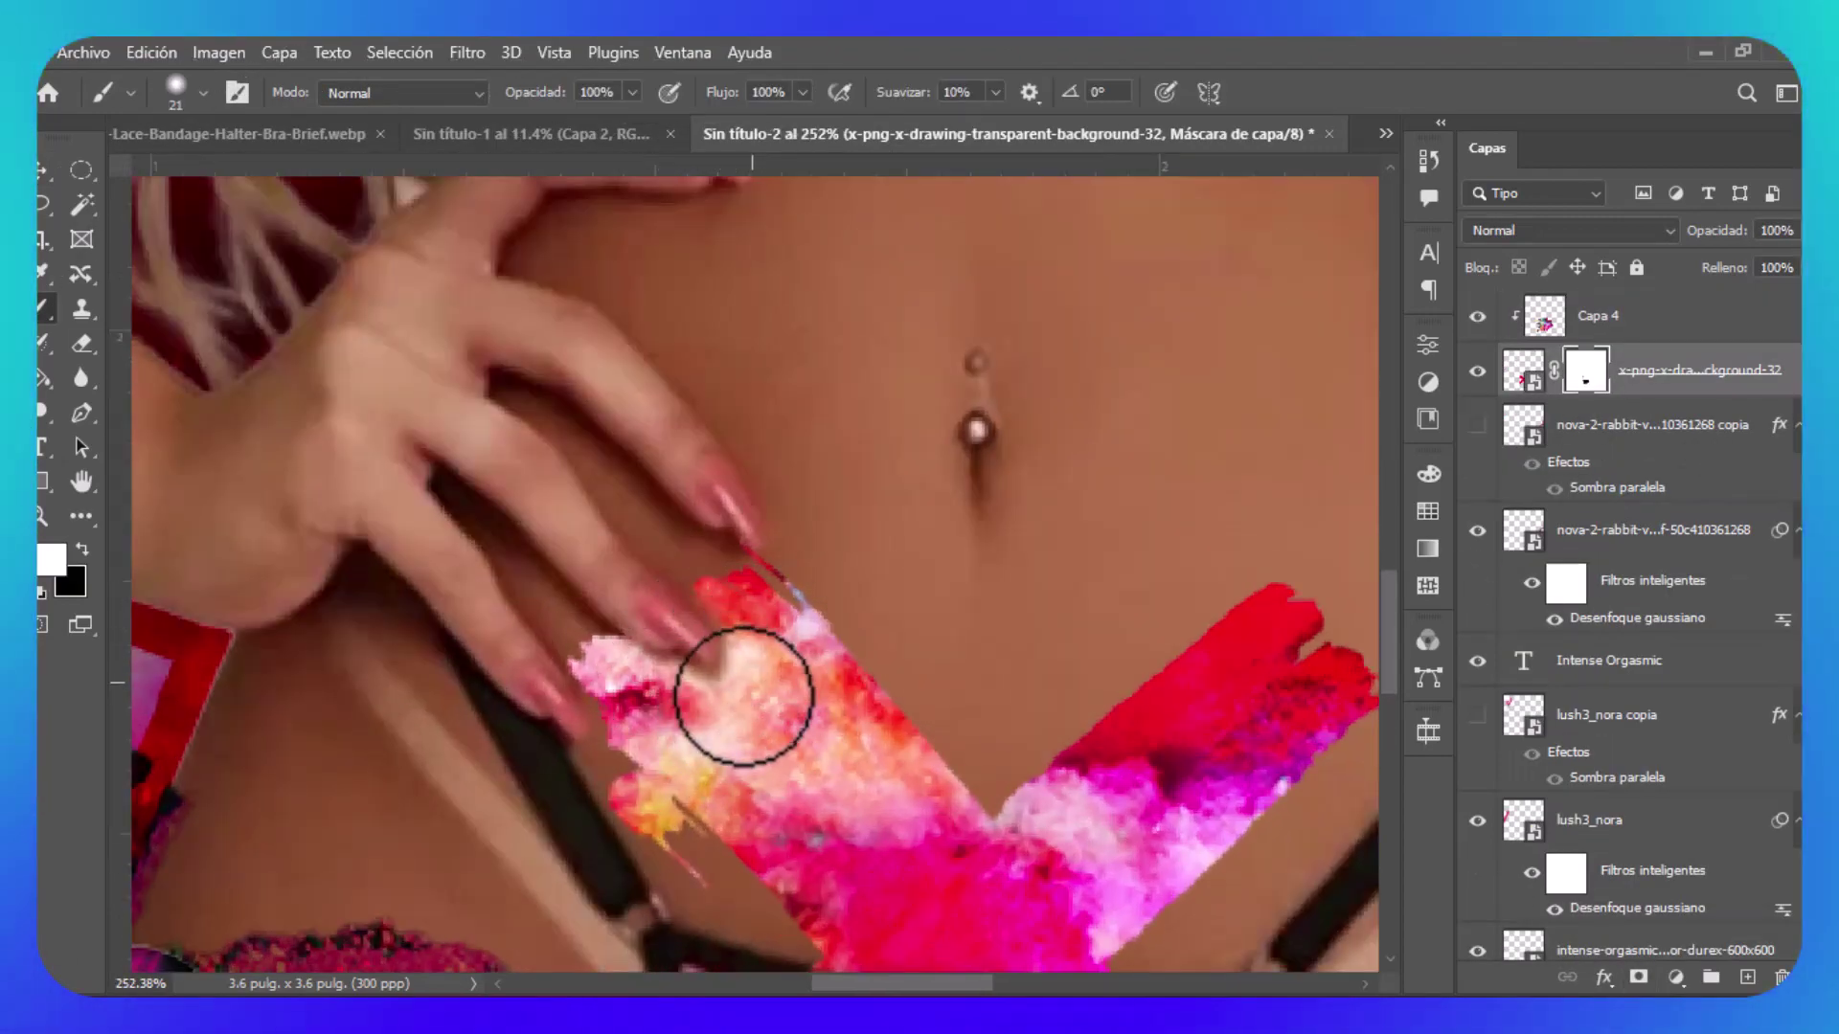
{"action": "scroll", "coordinate": [870, 644], "scroll_direction": "down", "scroll_amount": 7}
{"action": "key", "text": "v"}
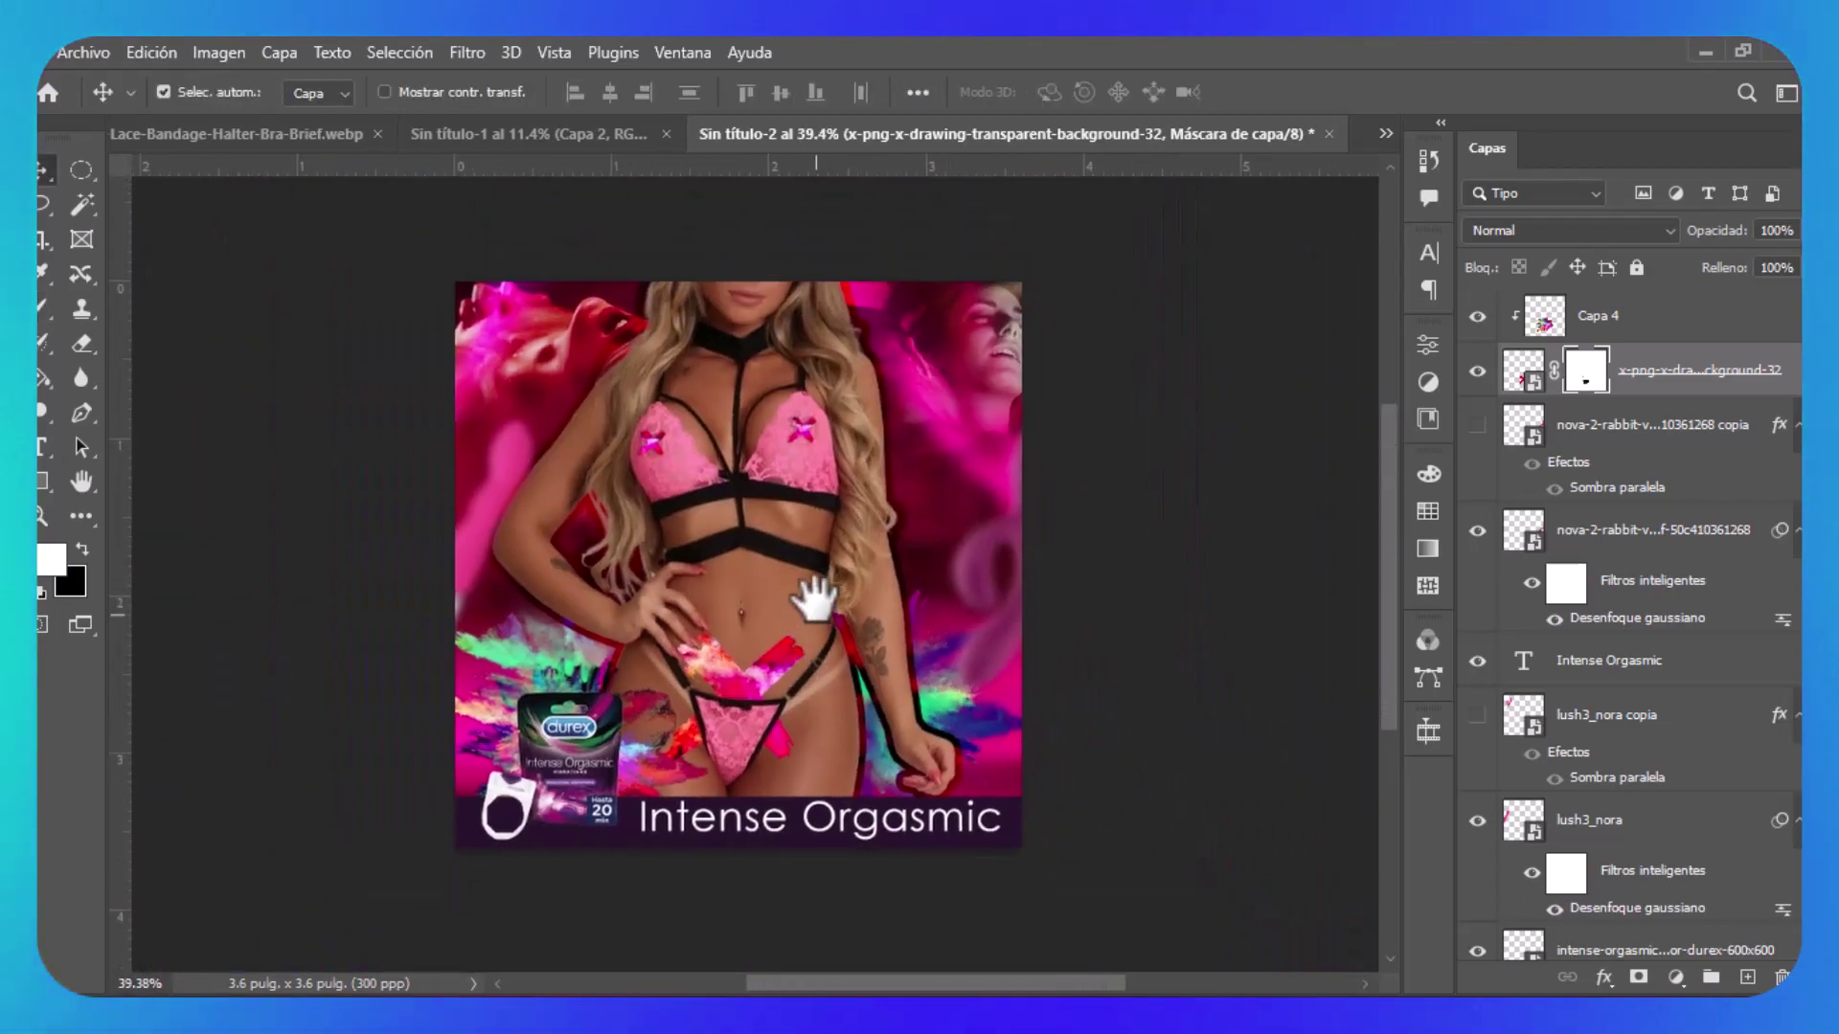
{"action": "scroll", "coordinate": [817, 603], "scroll_direction": "up", "scroll_amount": 1}
{"action": "scroll", "coordinate": [851, 565], "scroll_direction": "up", "scroll_amount": 1}
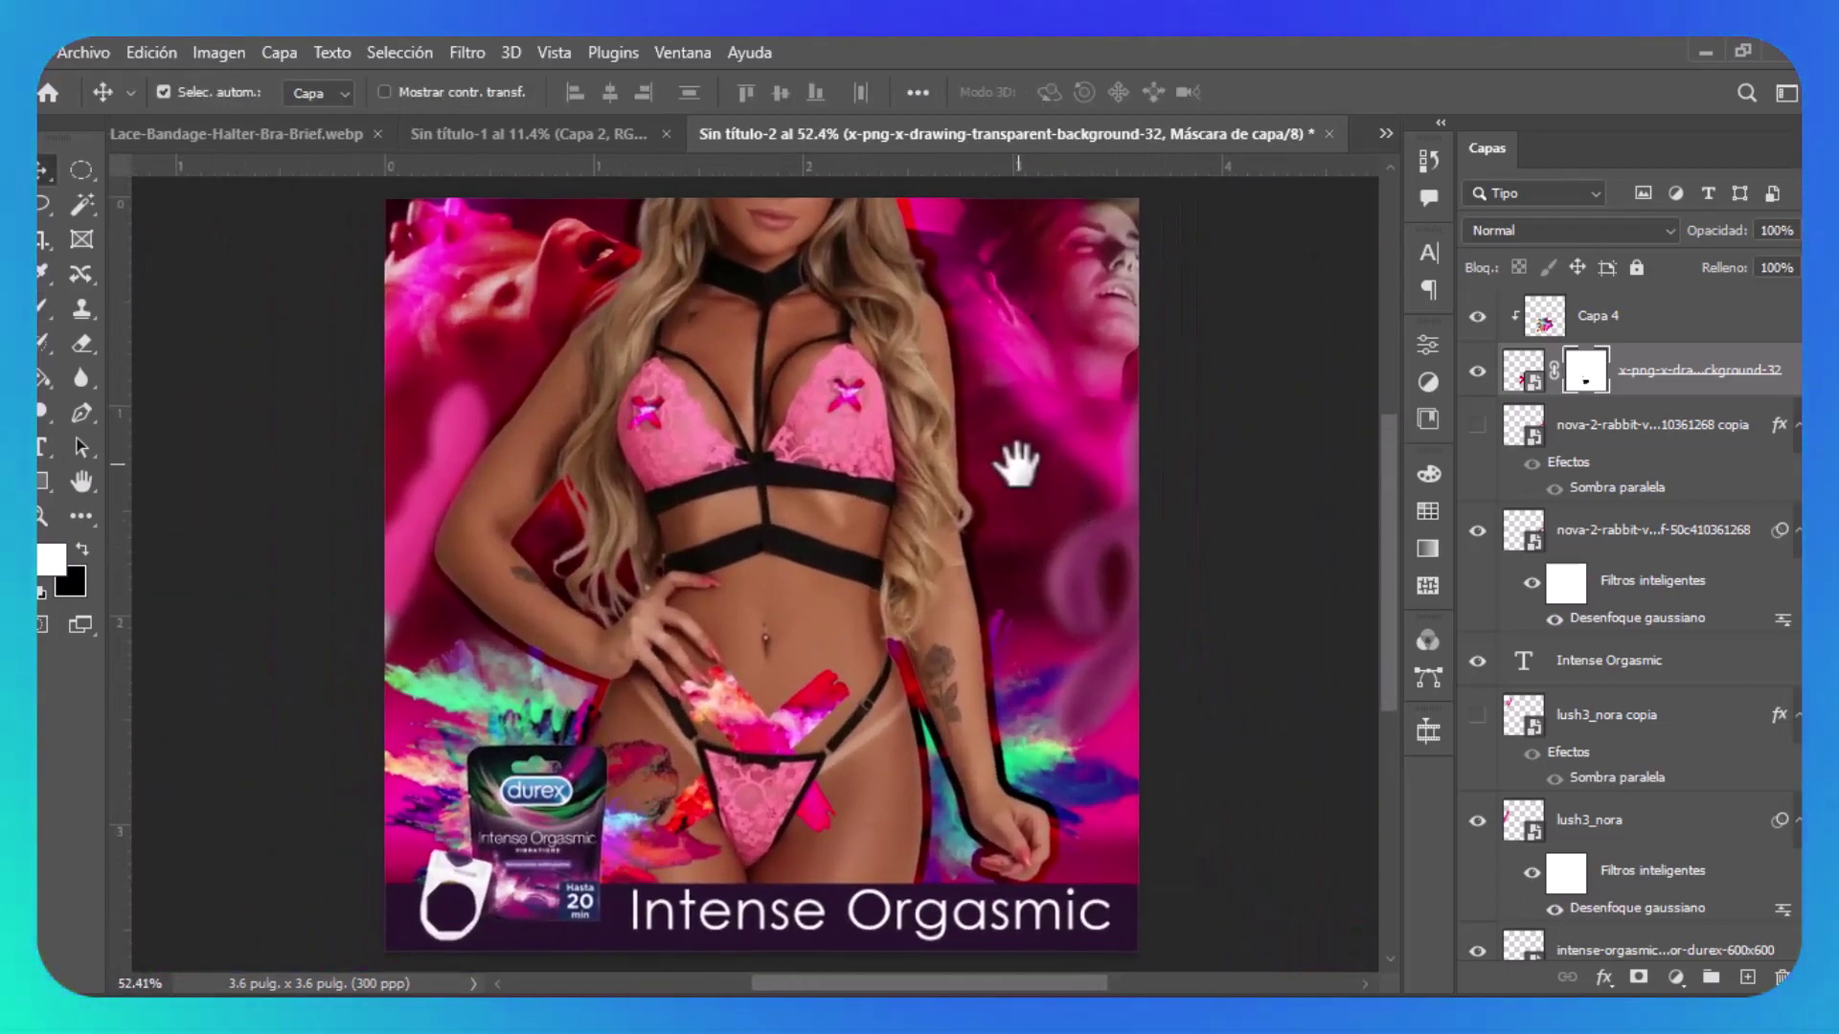